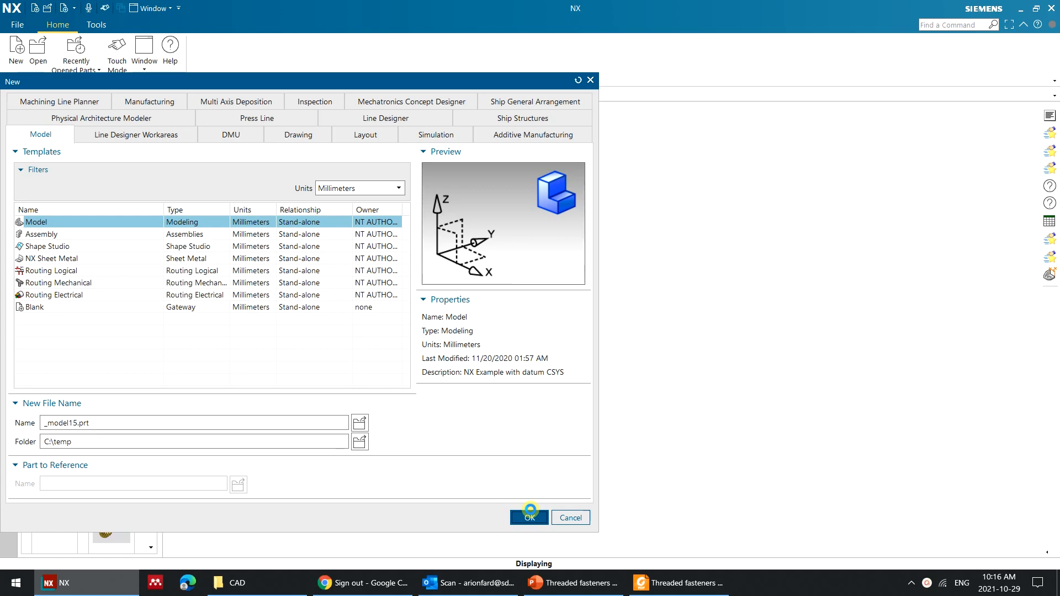
Create a new Model part in millimetres and start a sketch on the Right datum plane.
{"action": "left_click", "coordinate": [530, 509]}
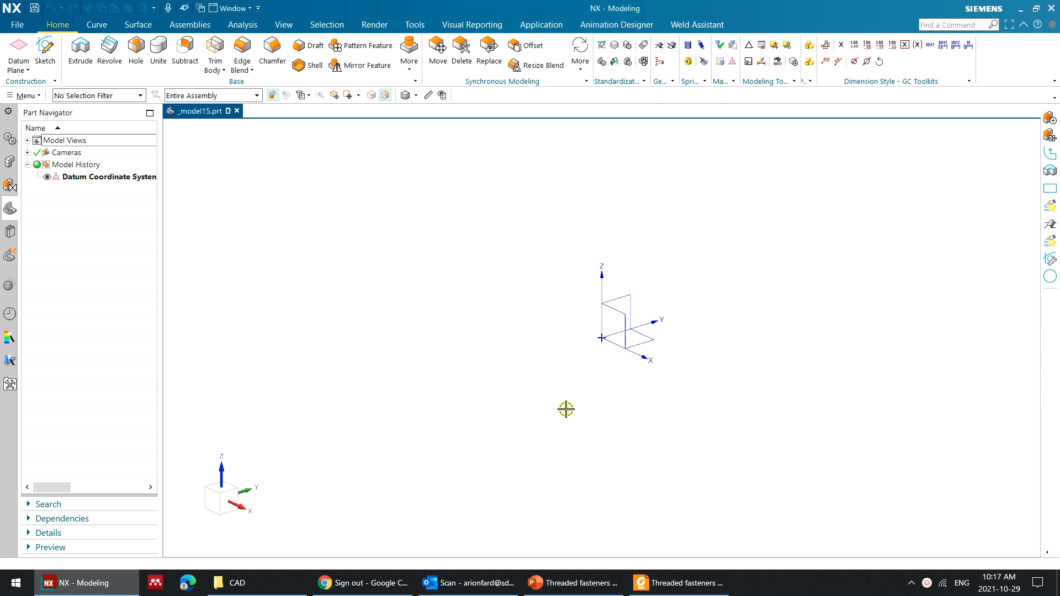
{"action": "middle_click_drag", "start_coordinate": [573, 396], "coordinate": [568, 407]}
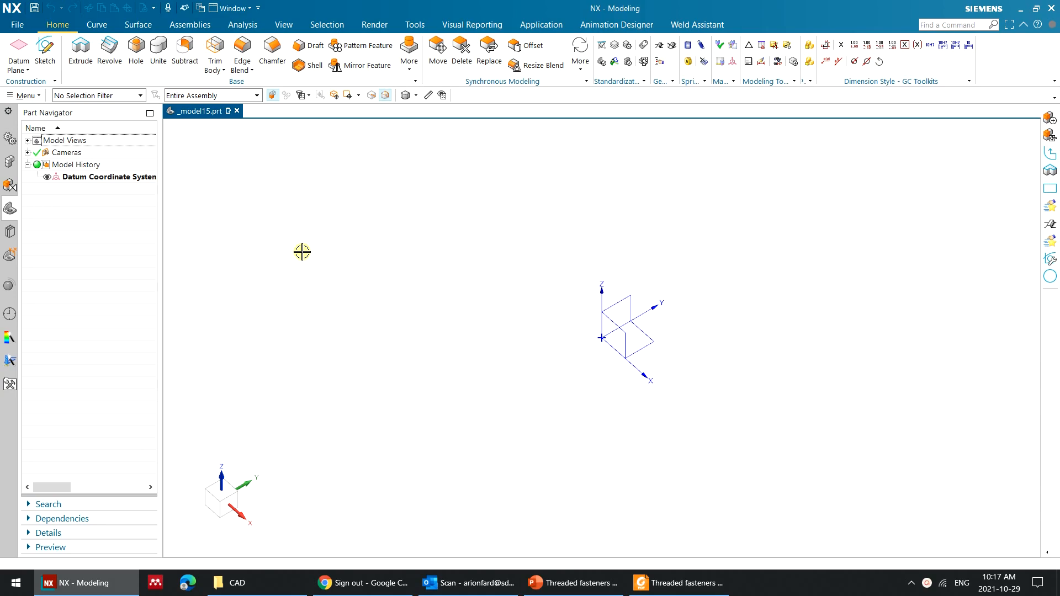
{"action": "left_click", "coordinate": [39, 51]}
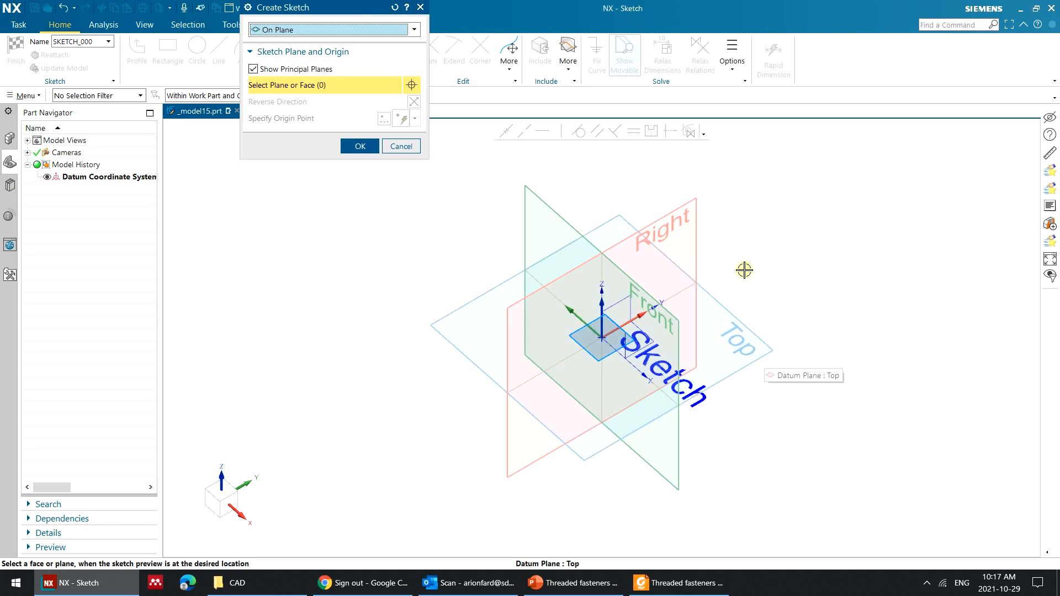
{"action": "left_click", "coordinate": [692, 210]}
{"action": "middle_click", "coordinate": [740, 234]}
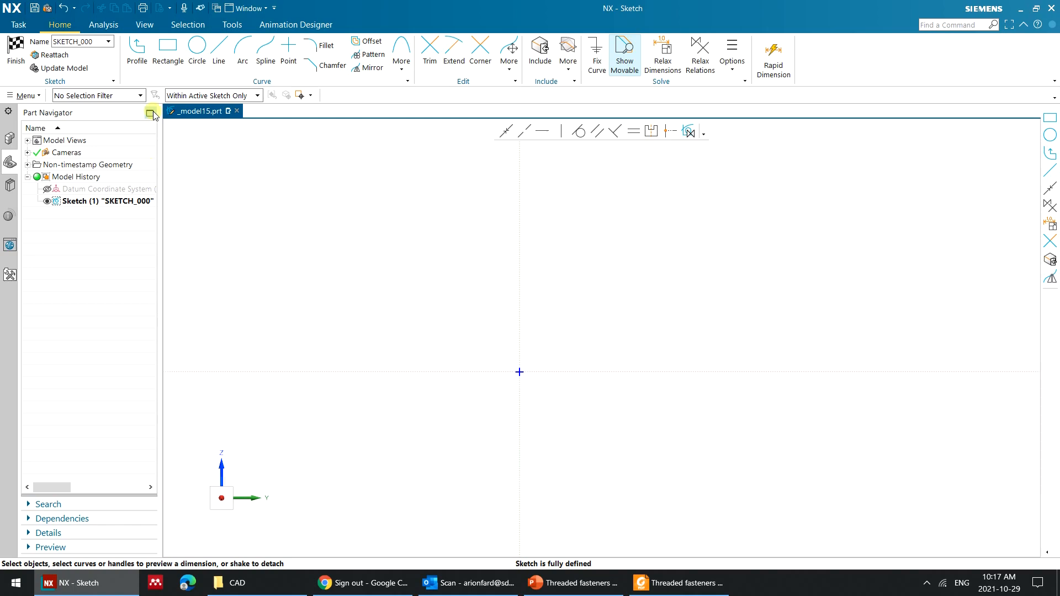
Draw a rectangle from the sketch origin, 10 mm wide and 50 mm high.
{"action": "left_click", "coordinate": [168, 50]}
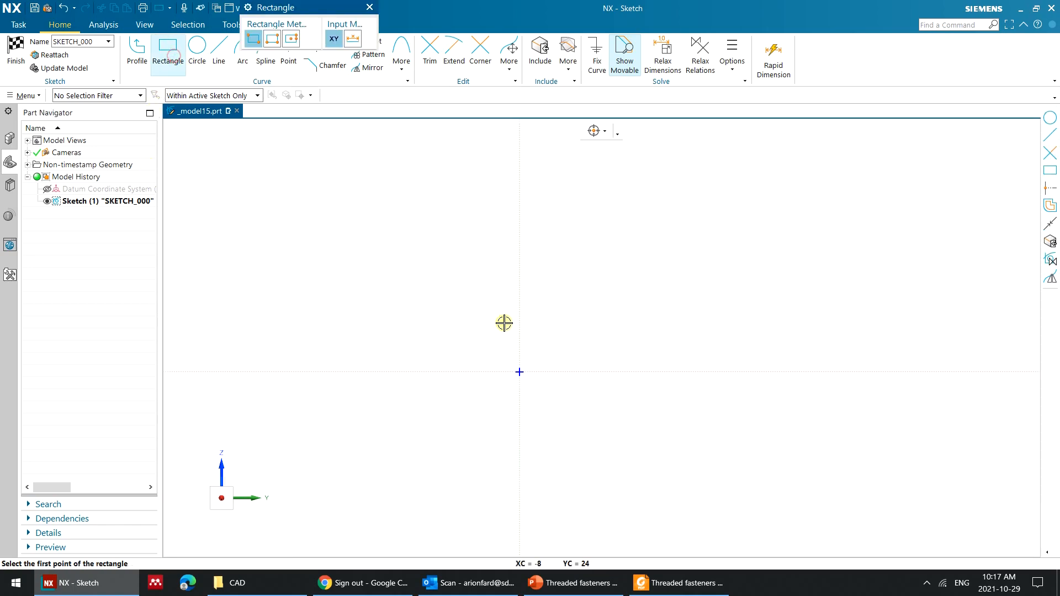
{"action": "left_click", "coordinate": [519, 372]}
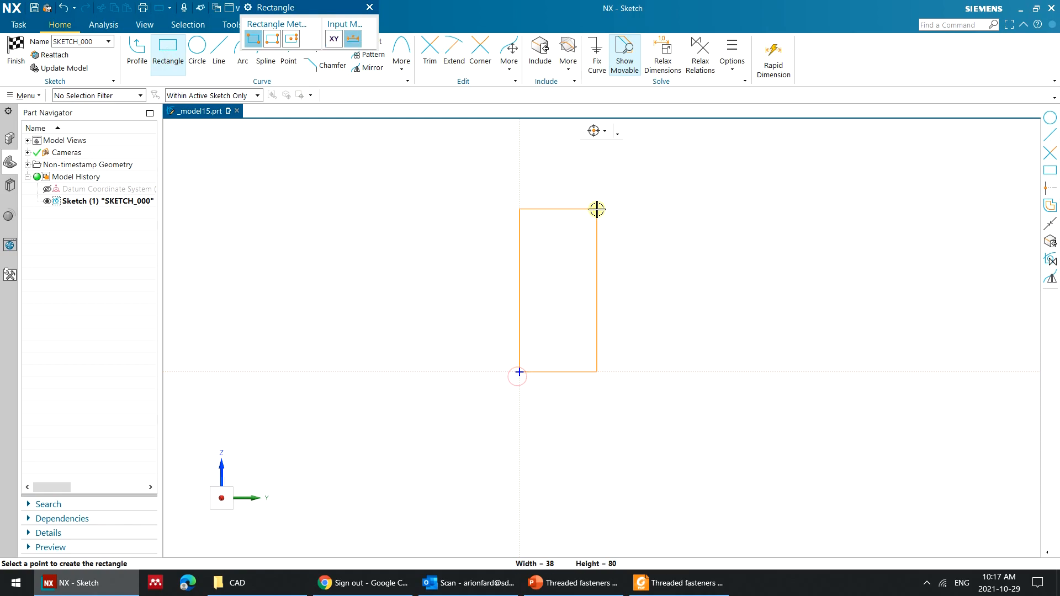
{"action": "mouse_move", "coordinate": [592, 205]}
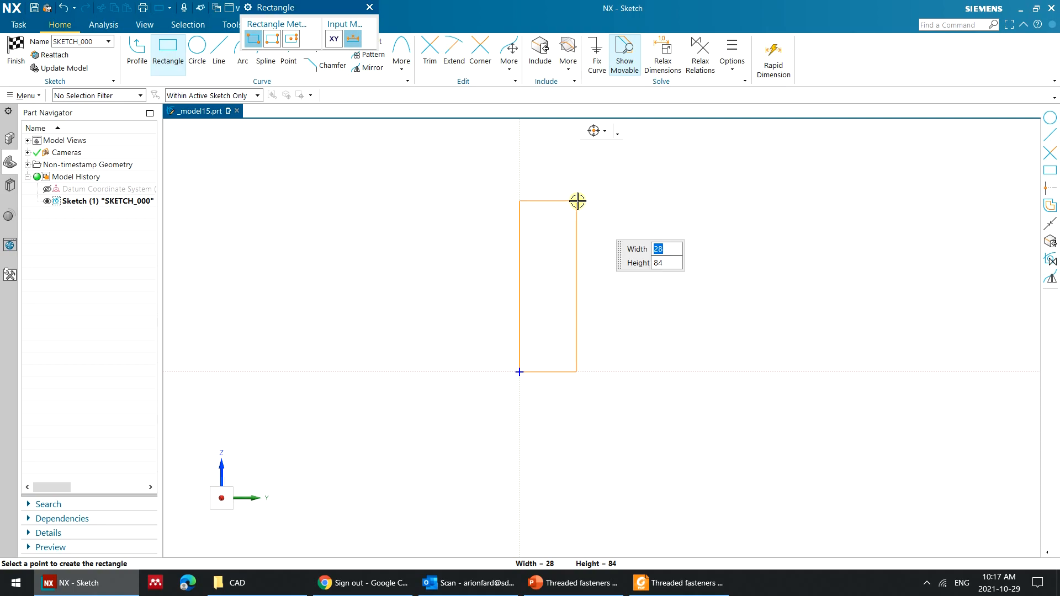
{"action": "type", "text": "10"}
{"action": "key", "text": "Tab"}
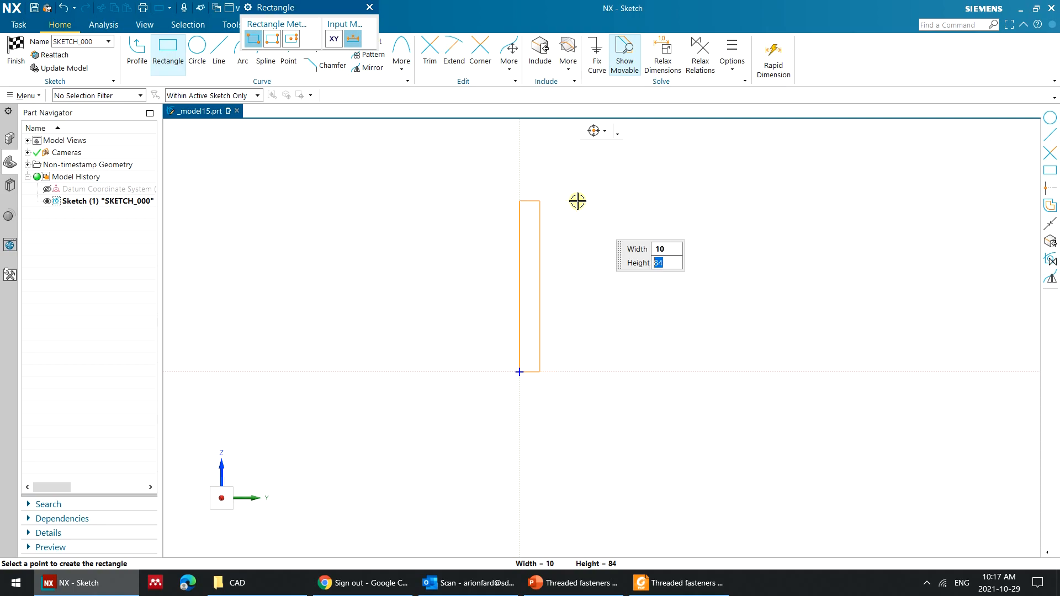
{"action": "key", "text": "Tab"}
{"action": "key", "text": "Return"}
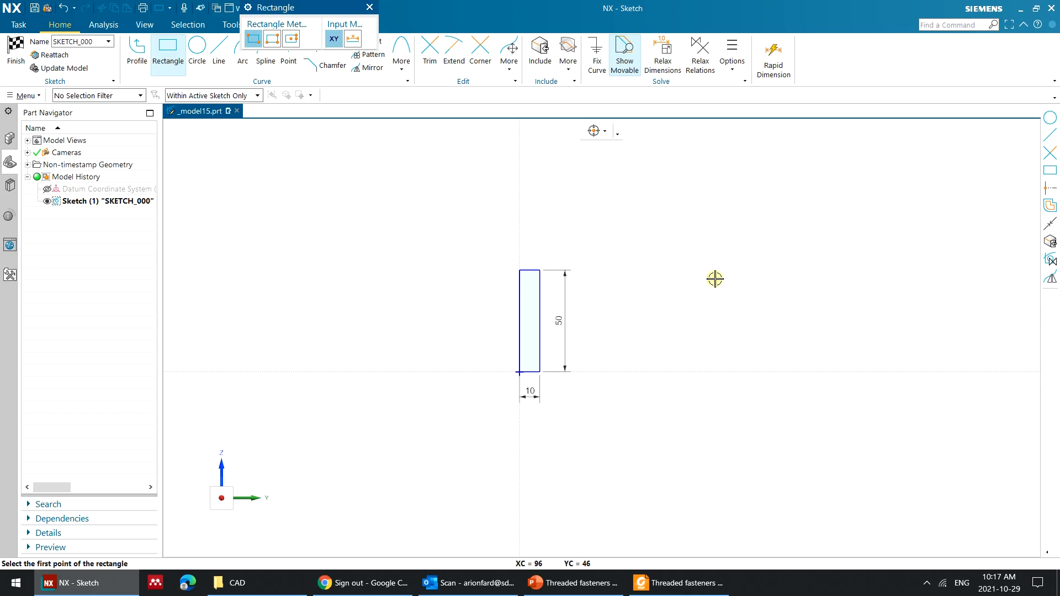
Draw a second rectangle, 50 mm wide and 10 mm high, downward from the first rectangle's upper-left corner.
{"action": "scroll", "coordinate": [633, 263], "scroll_direction": "up", "scroll_amount": 2}
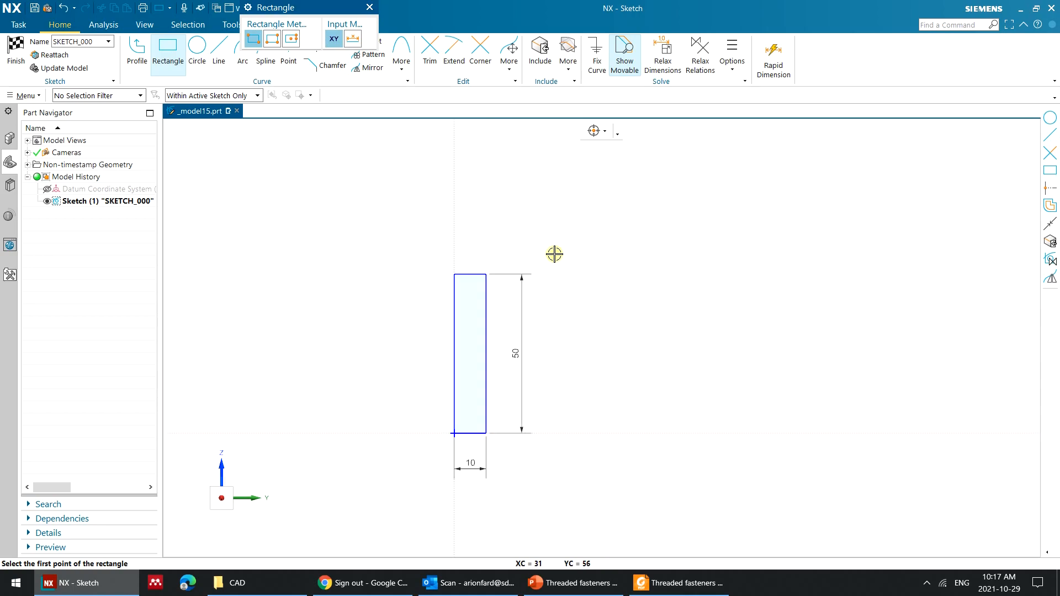
{"action": "left_click", "coordinate": [455, 274]}
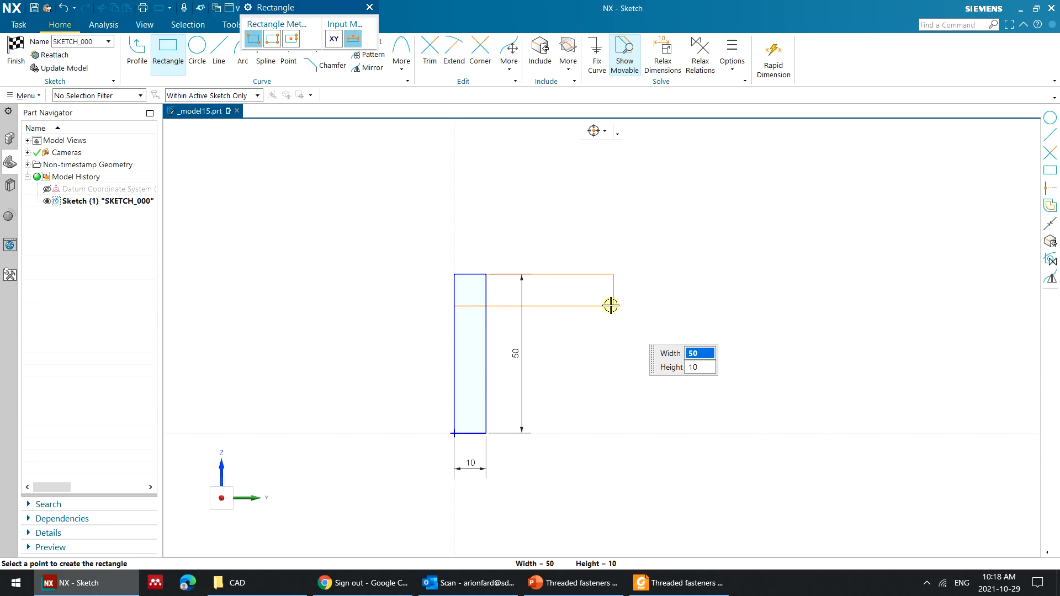
{"action": "left_click", "coordinate": [610, 304]}
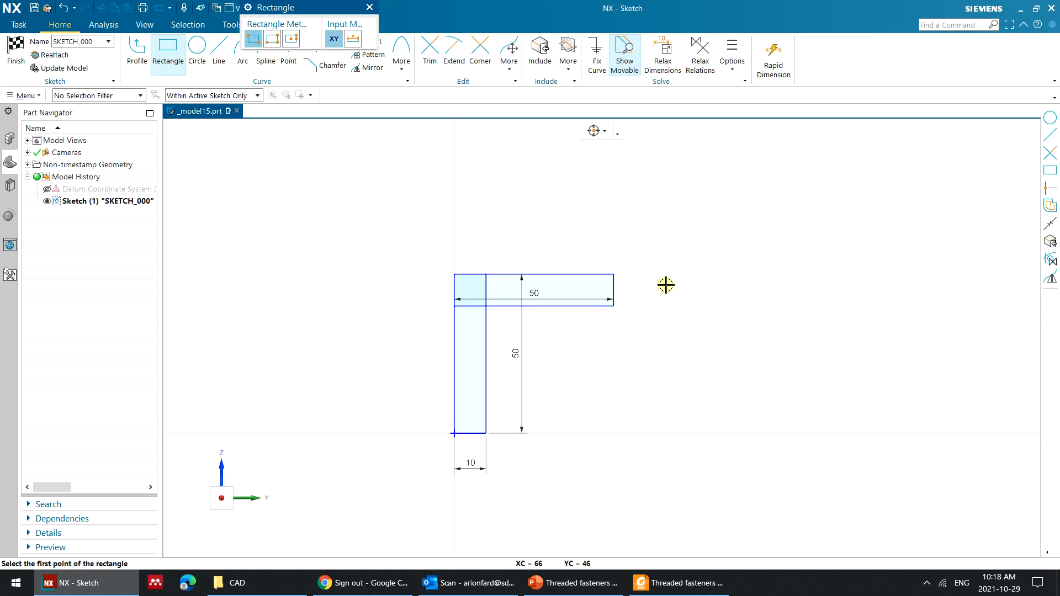
{"action": "key", "text": "Escape"}
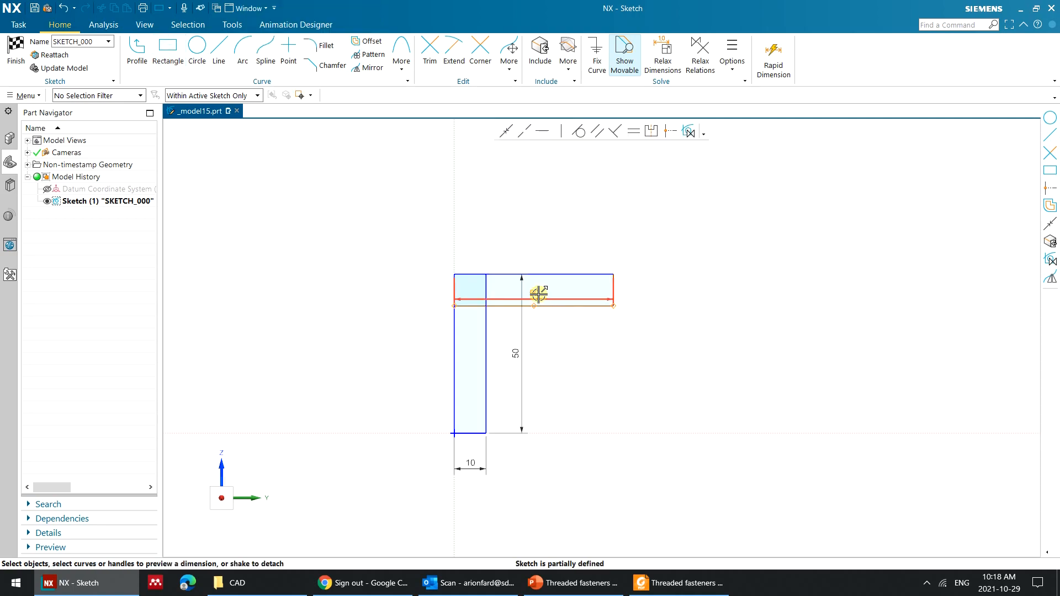
Set the second rectangle's width to 20 mm.
{"action": "double_click", "coordinate": [538, 295]}
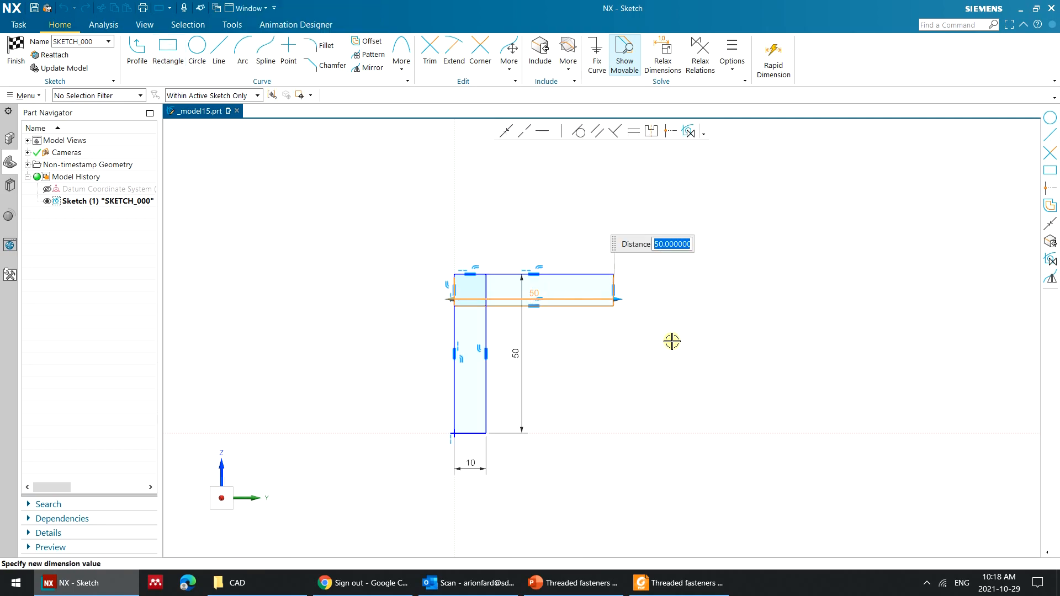
{"action": "type", "text": "20"}
{"action": "key", "text": "Return"}
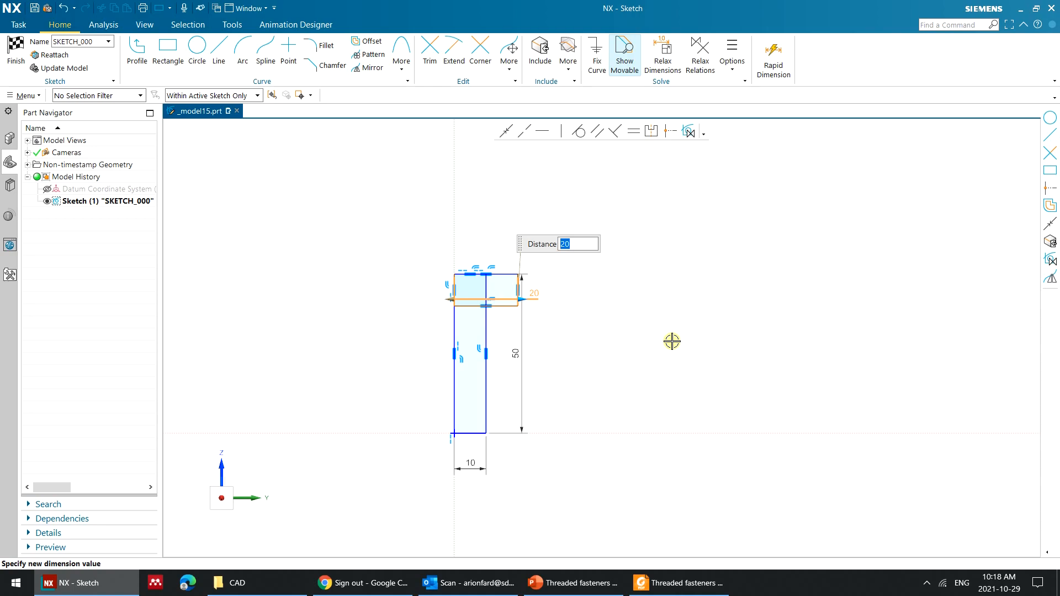
{"action": "left_click", "coordinate": [672, 341]}
{"action": "scroll", "coordinate": [516, 329], "scroll_direction": "up", "scroll_amount": 3}
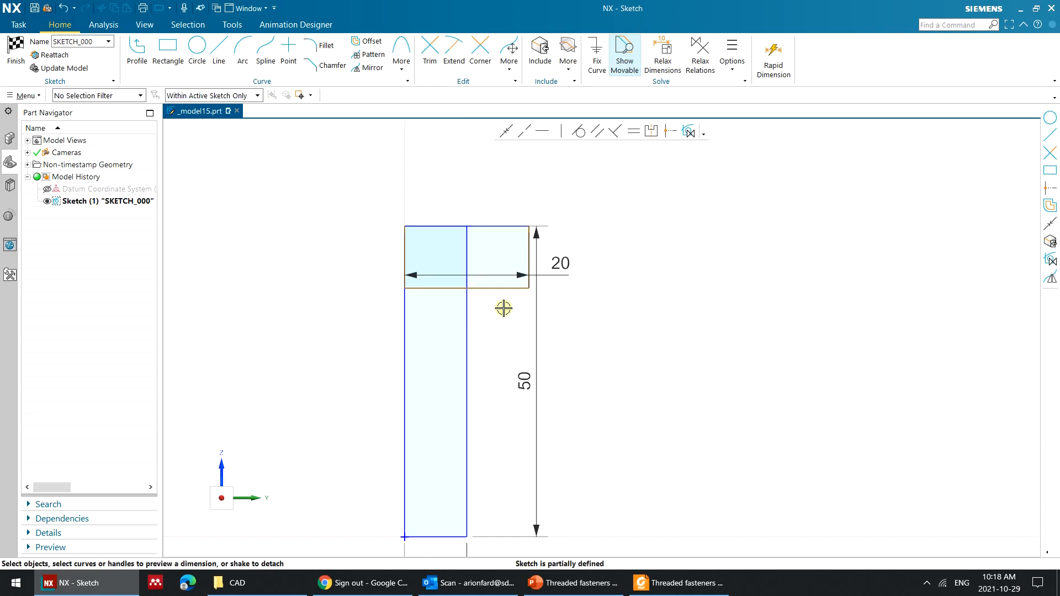
{"action": "left_click", "coordinate": [529, 250]}
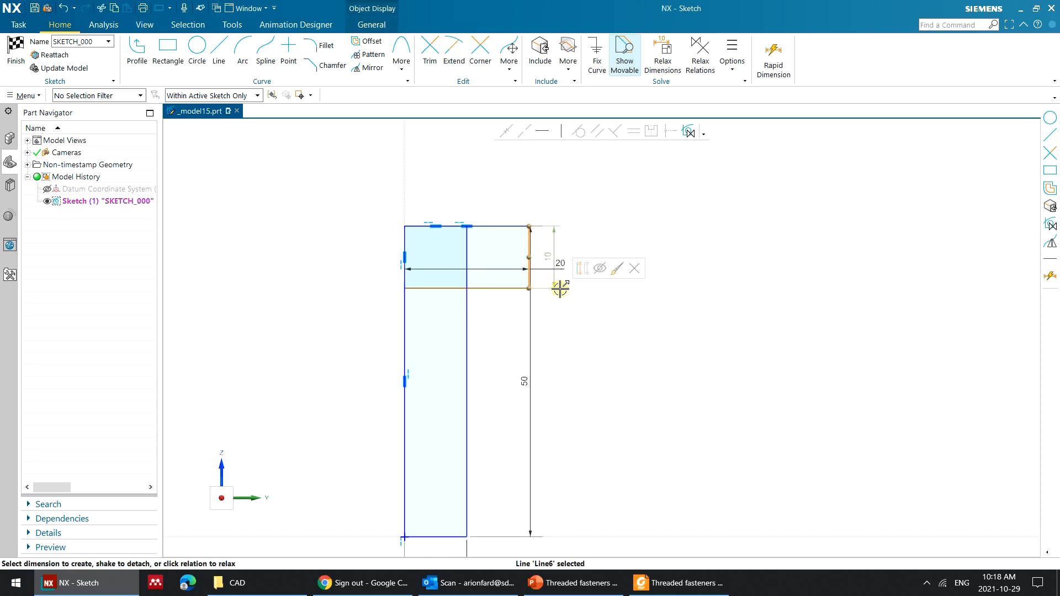
{"action": "left_click", "coordinate": [569, 341]}
Trim the overlapping inner segments of the two rectangles and the bottom edge, leaving a half profile open at the horizontal axis.
{"action": "scroll", "coordinate": [507, 324], "scroll_direction": "down", "scroll_amount": 2}
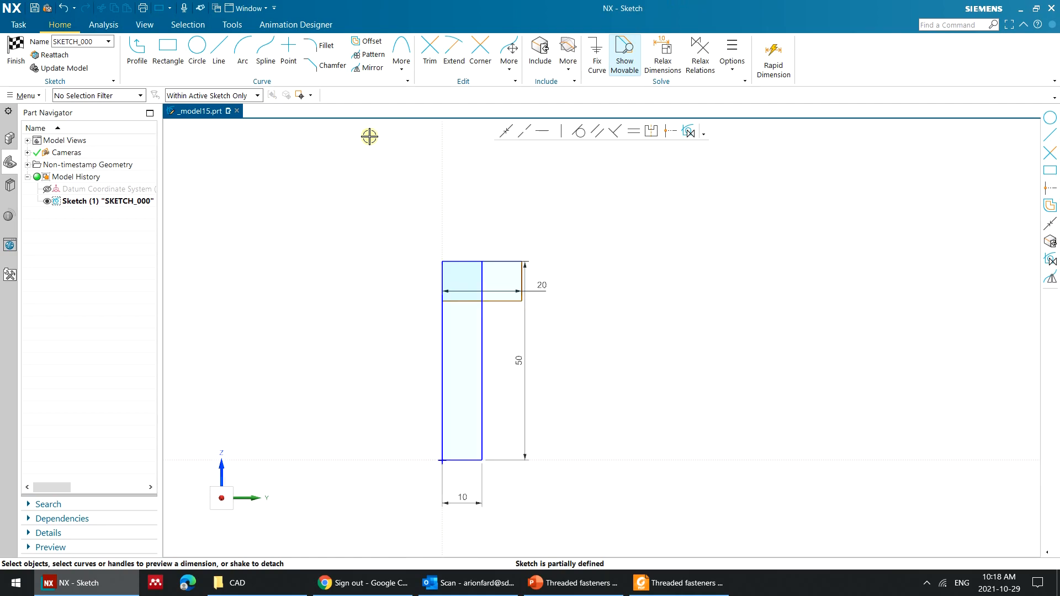
{"action": "left_click", "coordinate": [430, 53]}
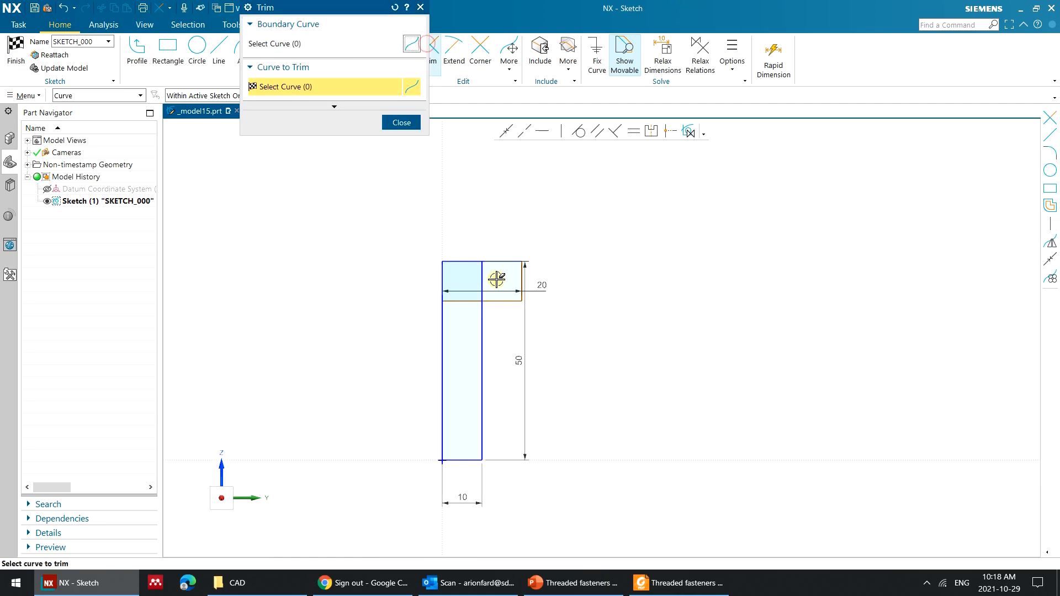
{"action": "left_click_drag", "start_coordinate": [495, 275], "coordinate": [465, 322]}
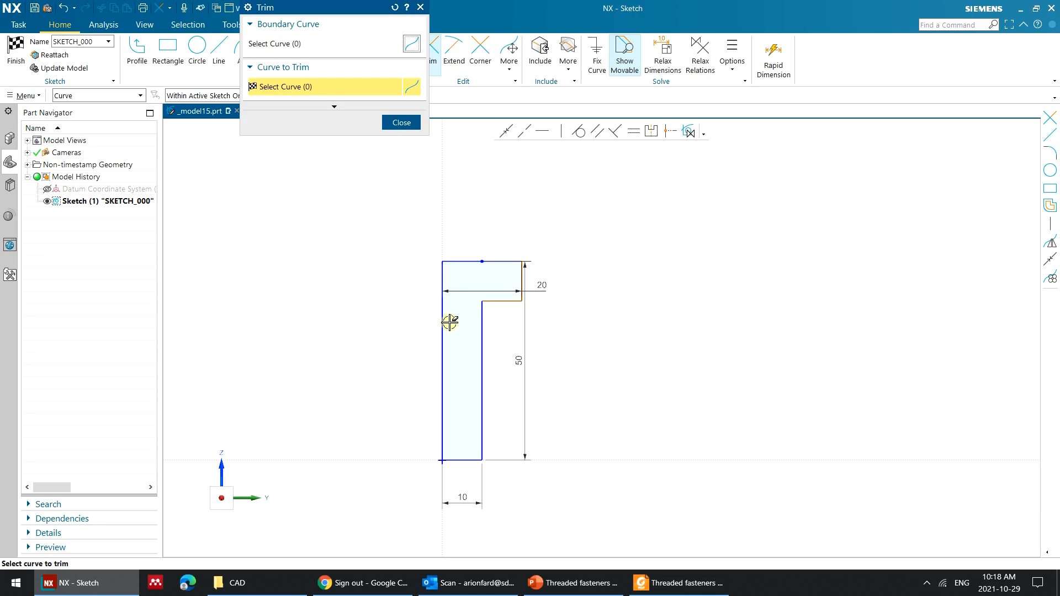
{"action": "left_click", "coordinate": [403, 123]}
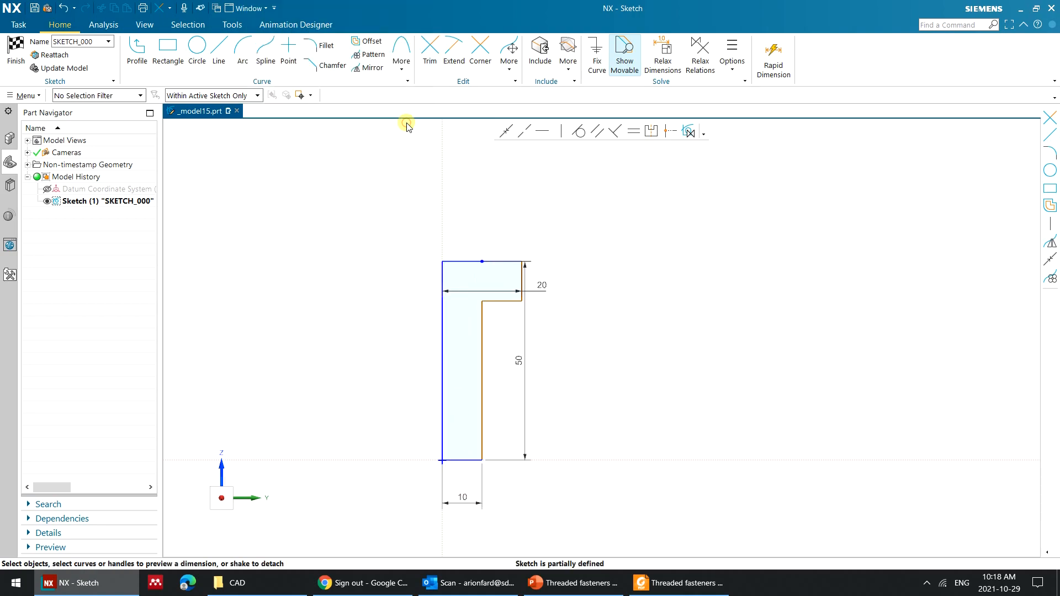
{"action": "left_click", "coordinate": [426, 55]}
{"action": "left_click_drag", "start_coordinate": [461, 444], "coordinate": [463, 473]}
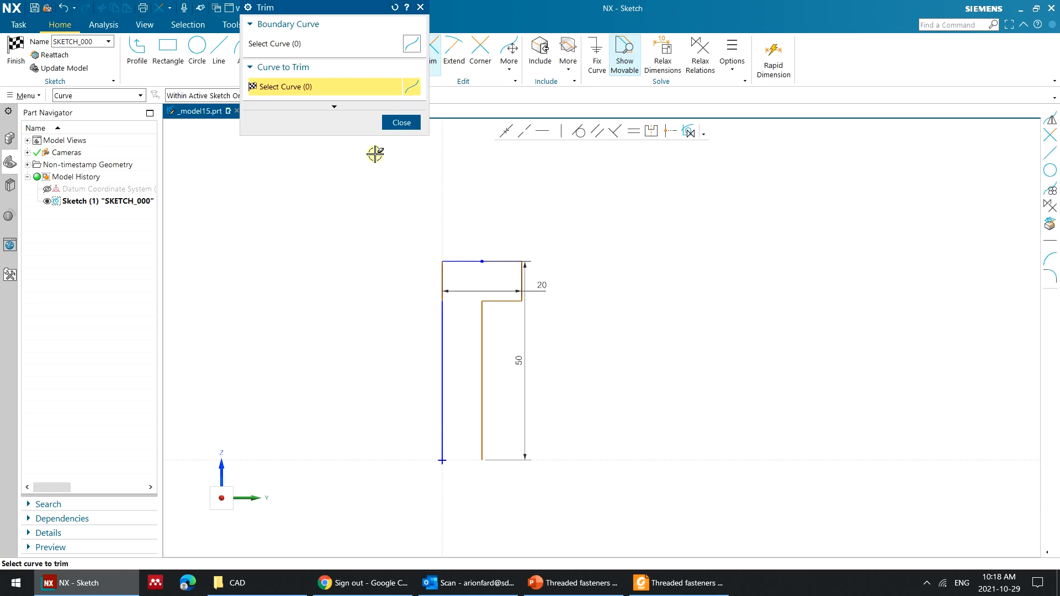
{"action": "left_click", "coordinate": [401, 123]}
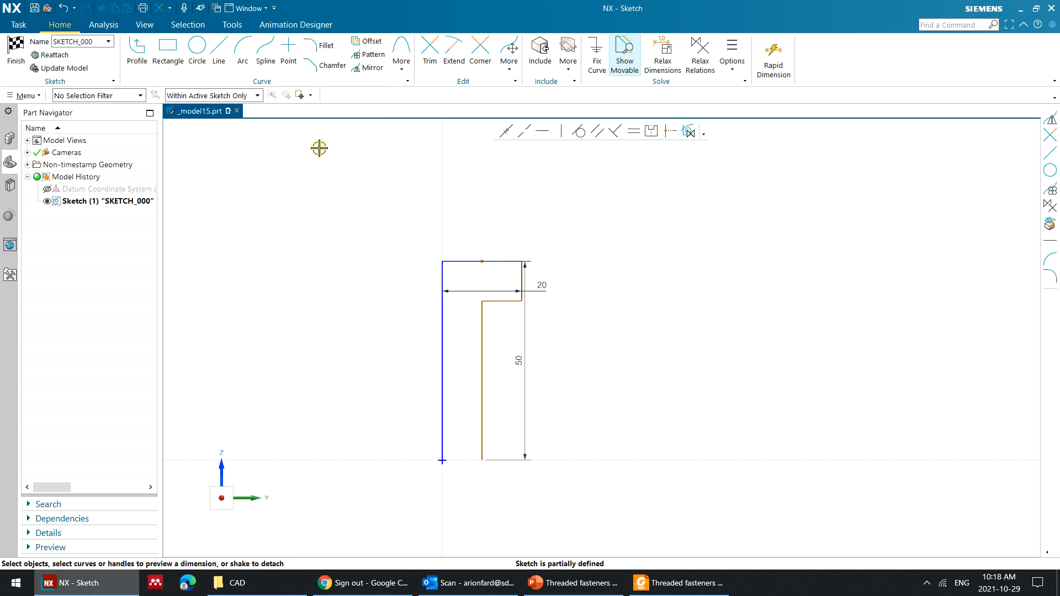
Mirror the half profile, including its outer vertical line, about the horizontal sketch axis.
{"action": "left_click", "coordinate": [372, 67]}
{"action": "left_click", "coordinate": [495, 262]}
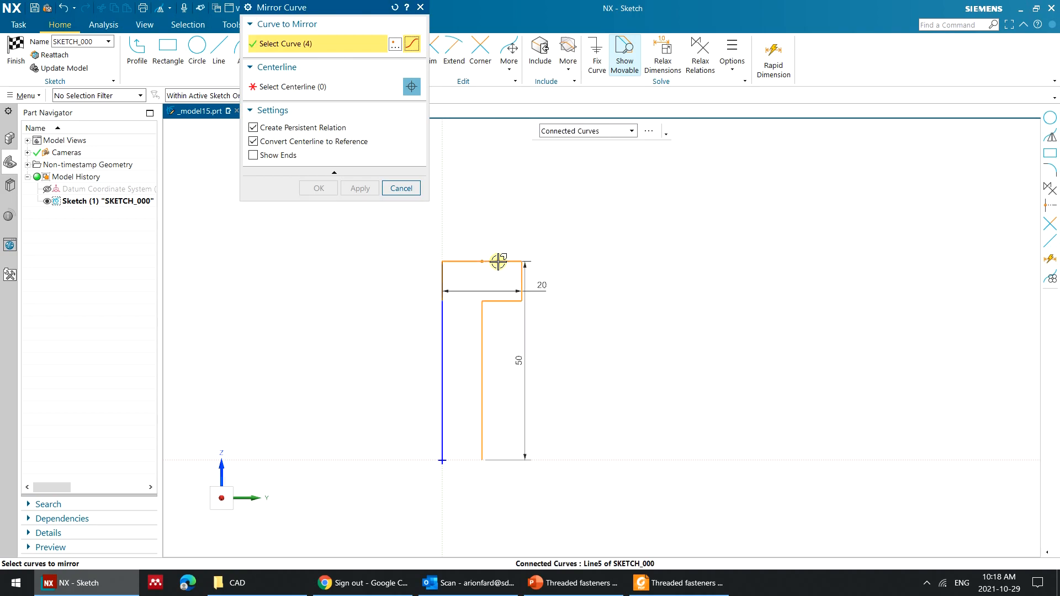
{"action": "left_click", "coordinate": [340, 89]}
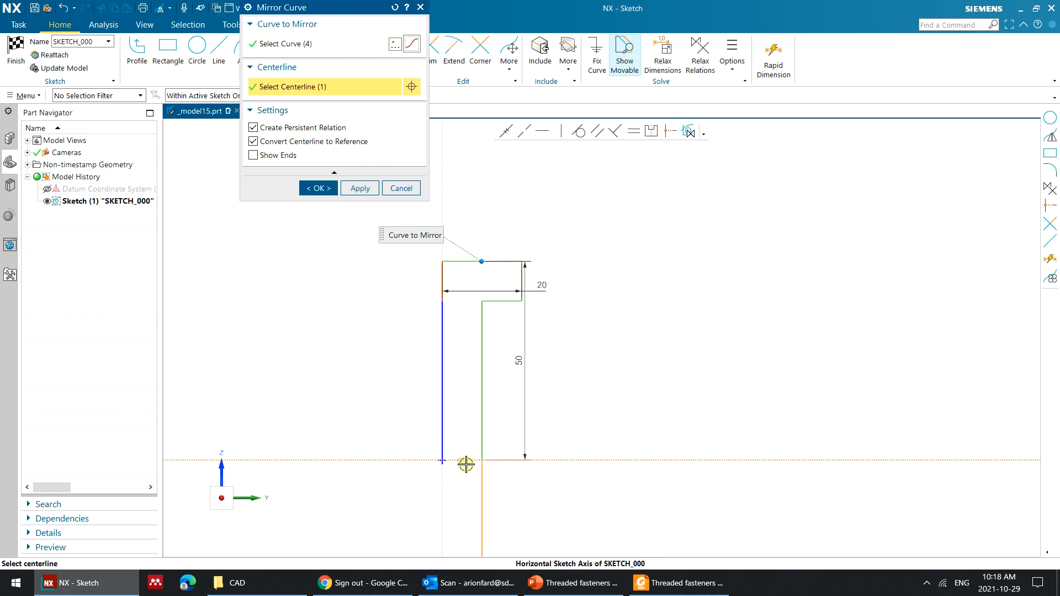
{"action": "left_click", "coordinate": [442, 372]}
{"action": "left_click", "coordinate": [293, 43]}
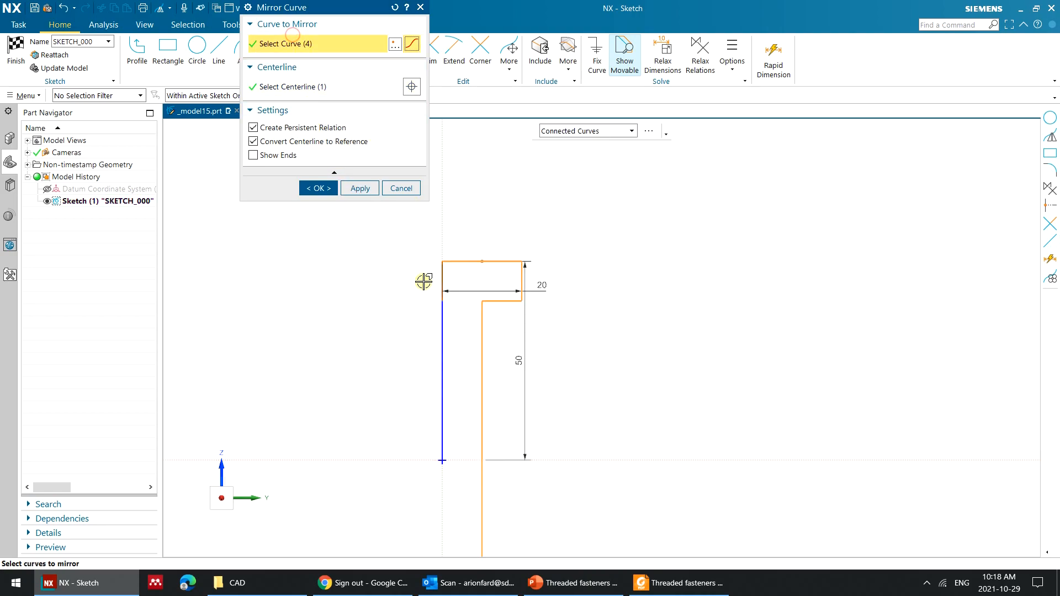
{"action": "left_click", "coordinate": [440, 331]}
{"action": "left_click", "coordinate": [324, 188]}
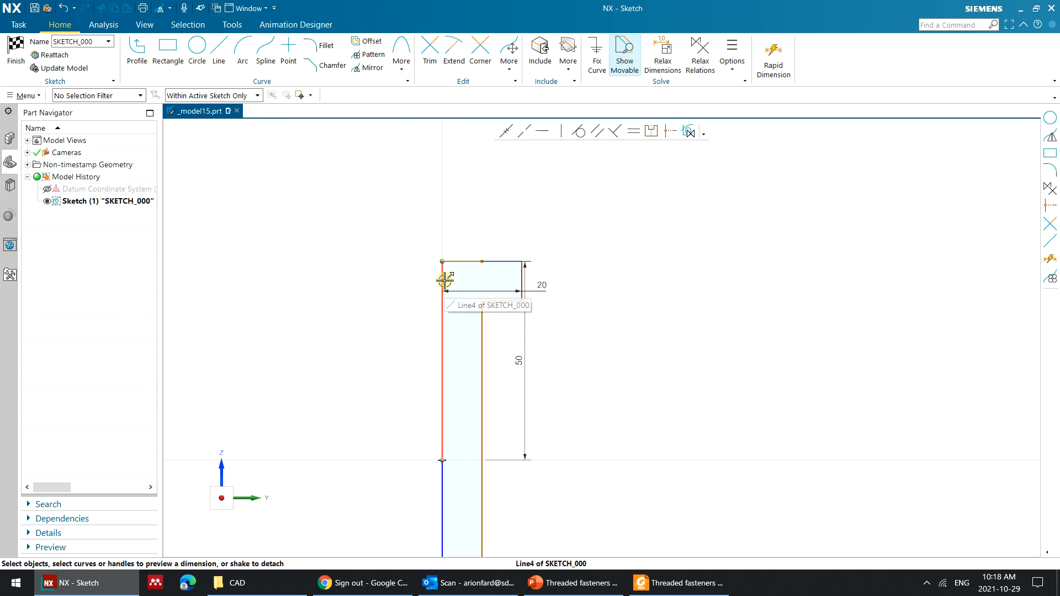
Delete the duplicate overlapping line segments at the profile's upper-left corner.
{"action": "mouse_move", "coordinate": [414, 230]}
{"action": "left_mouse_down"}
{"action": "mouse_move", "coordinate": [449, 293]}
{"action": "mouse_move", "coordinate": [489, 310]}
{"action": "mouse_move", "coordinate": [486, 293]}
{"action": "left_mouse_up"}
{"action": "key", "text": "Delete"}
{"action": "mouse_move", "coordinate": [367, 226]}
{"action": "left_mouse_down"}
{"action": "mouse_move", "coordinate": [459, 334]}
{"action": "mouse_move", "coordinate": [439, 314]}
{"action": "mouse_move", "coordinate": [497, 338]}
{"action": "mouse_move", "coordinate": [504, 379]}
{"action": "left_mouse_up"}
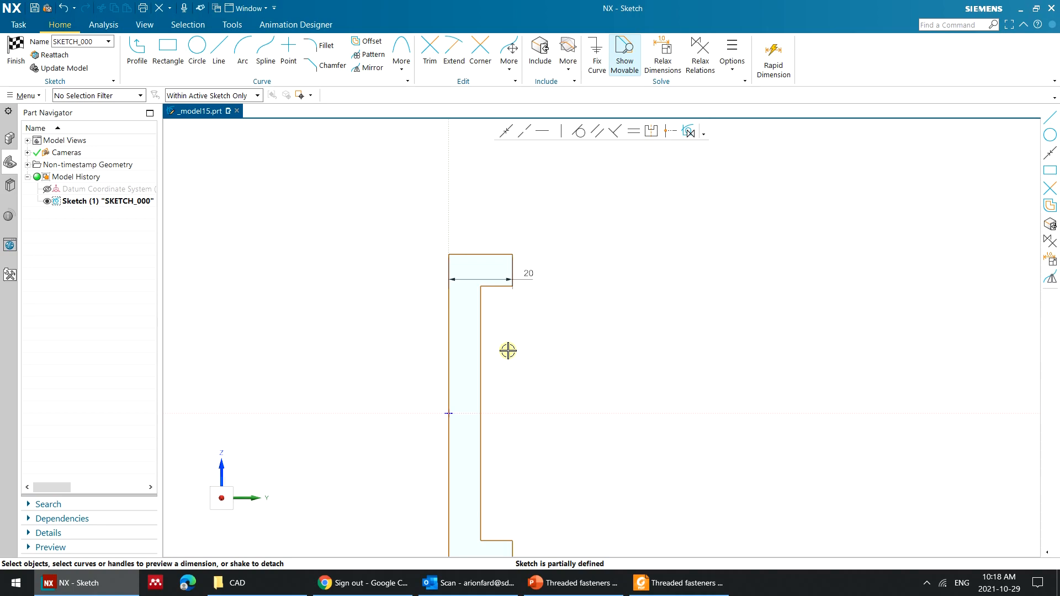
Dimension the upper halves of the profile's outer and inner vertical edges, measured from the horizontal axis.
{"action": "scroll", "coordinate": [507, 349], "scroll_direction": "up", "scroll_amount": 1}
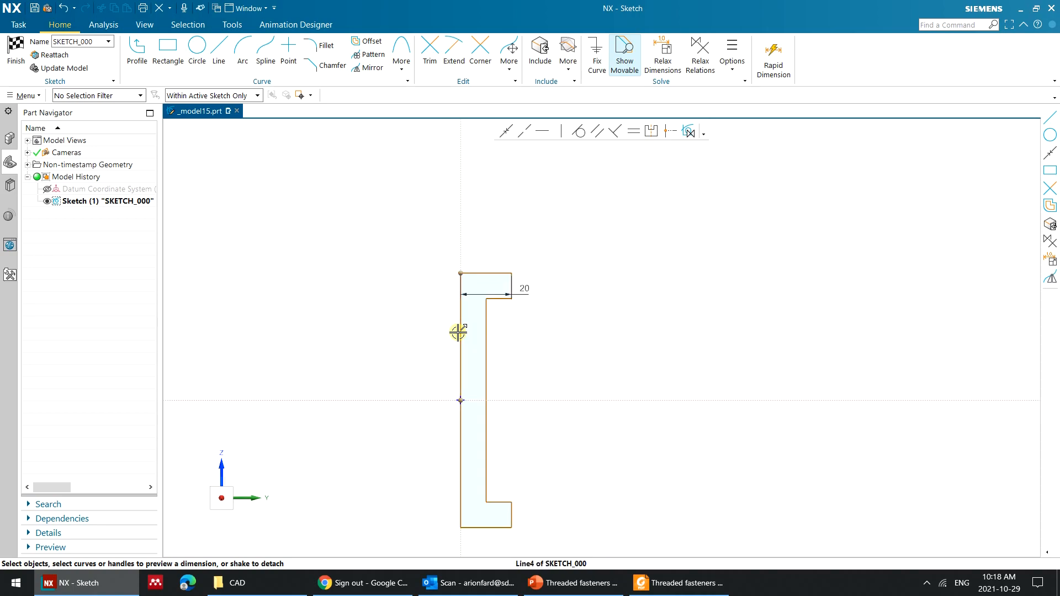
{"action": "left_click", "coordinate": [459, 334]}
{"action": "left_click", "coordinate": [448, 340]}
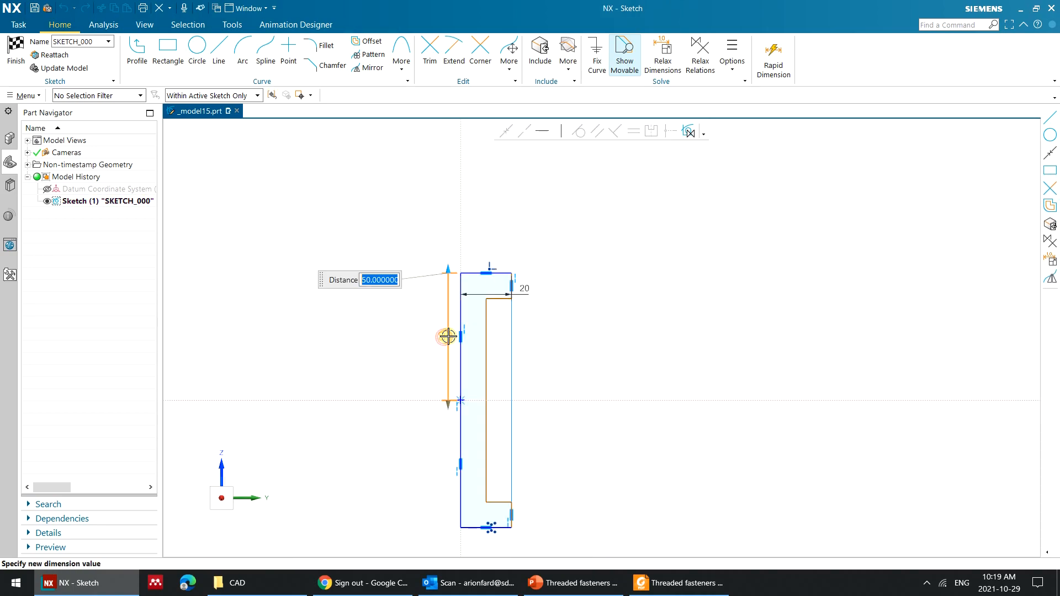
{"action": "key", "text": "Return"}
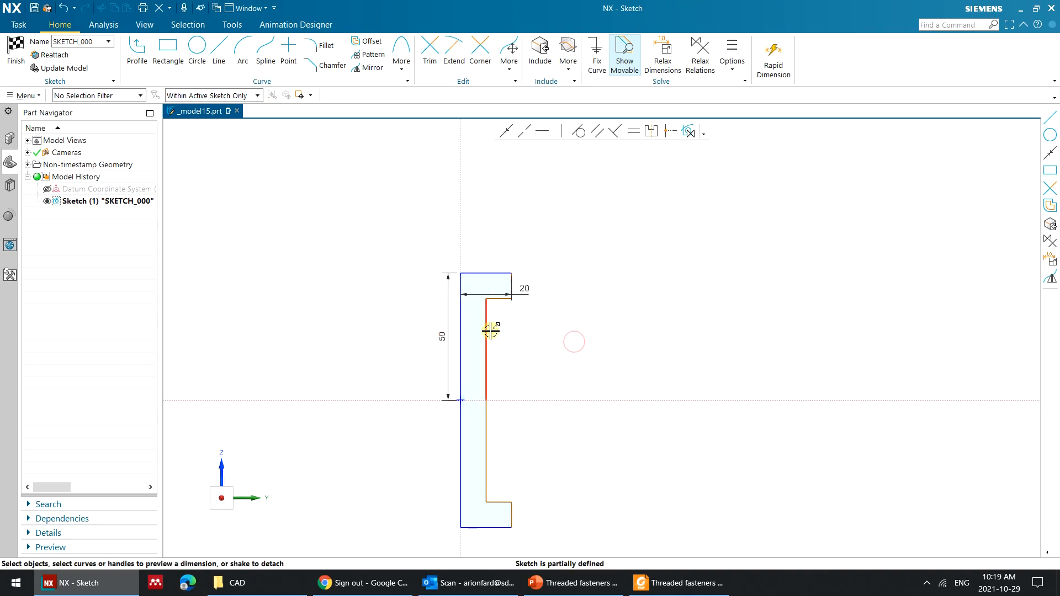
{"action": "left_click", "coordinate": [489, 331]}
{"action": "left_click", "coordinate": [512, 340]}
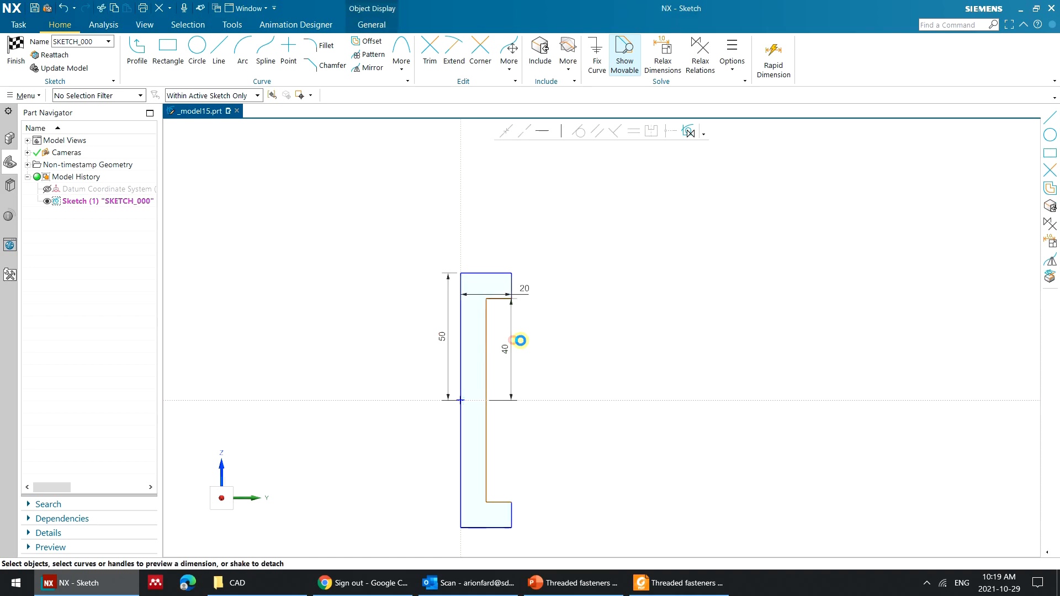
{"action": "key", "text": "Return"}
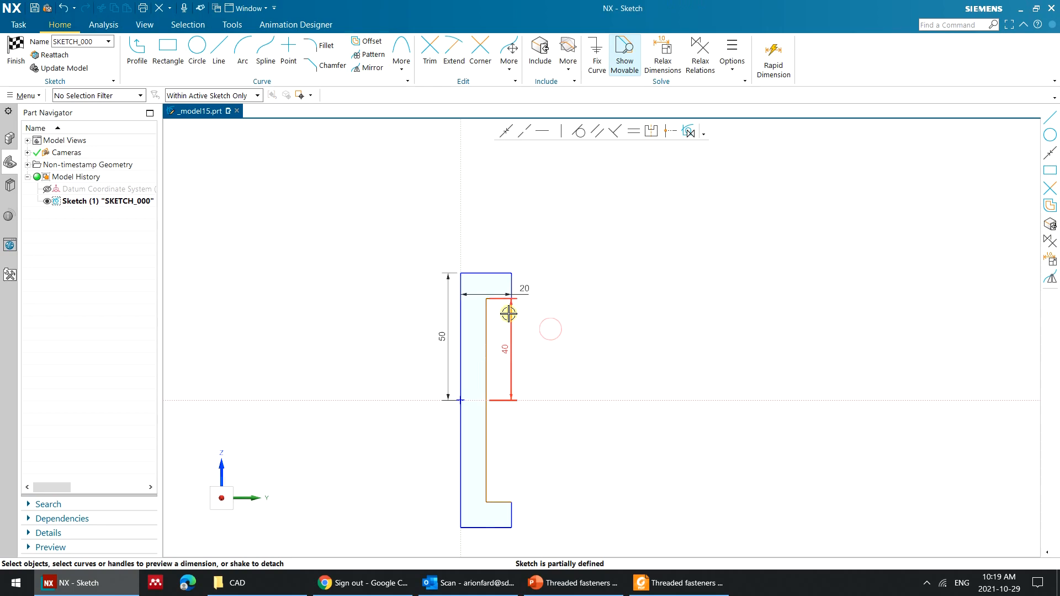
Finish the C-shaped profile sketch and return to modeling.
{"action": "scroll", "coordinate": [498, 308], "scroll_direction": "up", "scroll_amount": 3}
{"action": "left_click", "coordinate": [493, 289]}
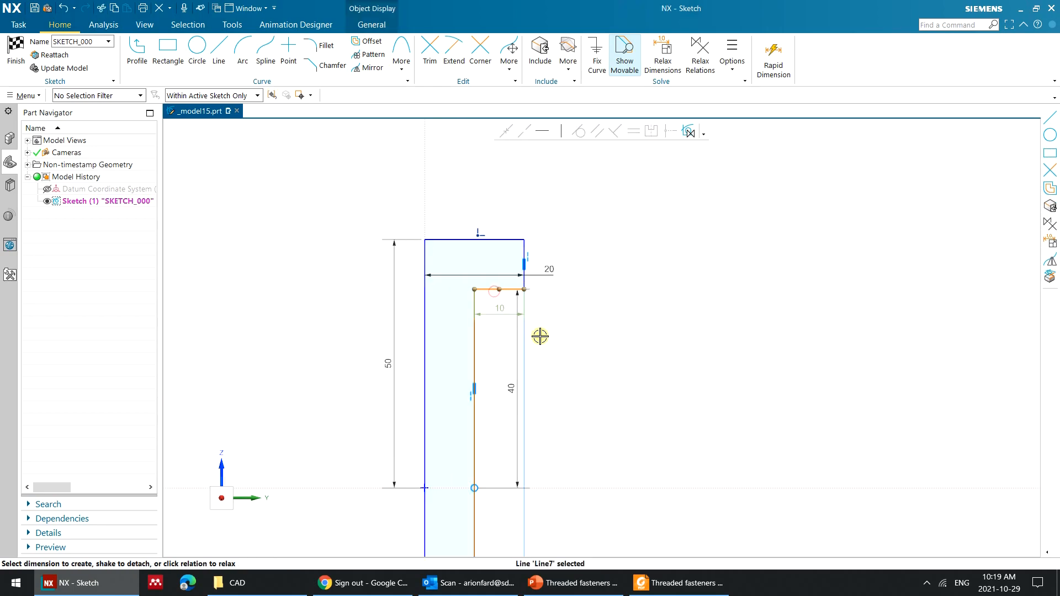
{"action": "left_click", "coordinate": [568, 373]}
{"action": "scroll", "coordinate": [556, 327], "scroll_direction": "down", "scroll_amount": 3}
{"action": "left_click", "coordinate": [16, 51]}
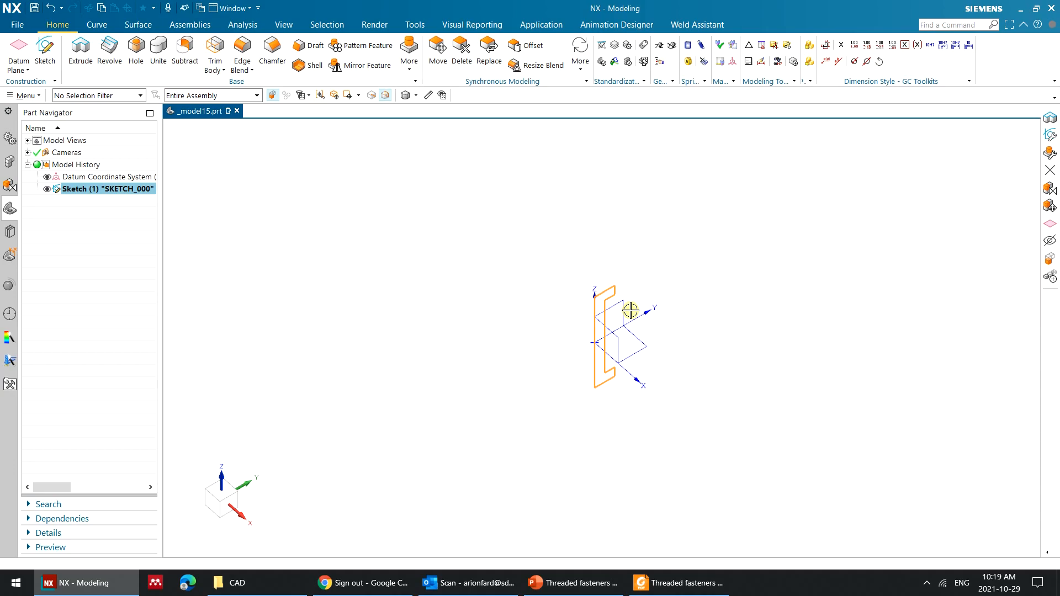
Extrude the C-shaped profile with a start distance of 100 mm and an end distance of 0 mm.
{"action": "scroll", "coordinate": [630, 310], "scroll_direction": "up", "scroll_amount": 2}
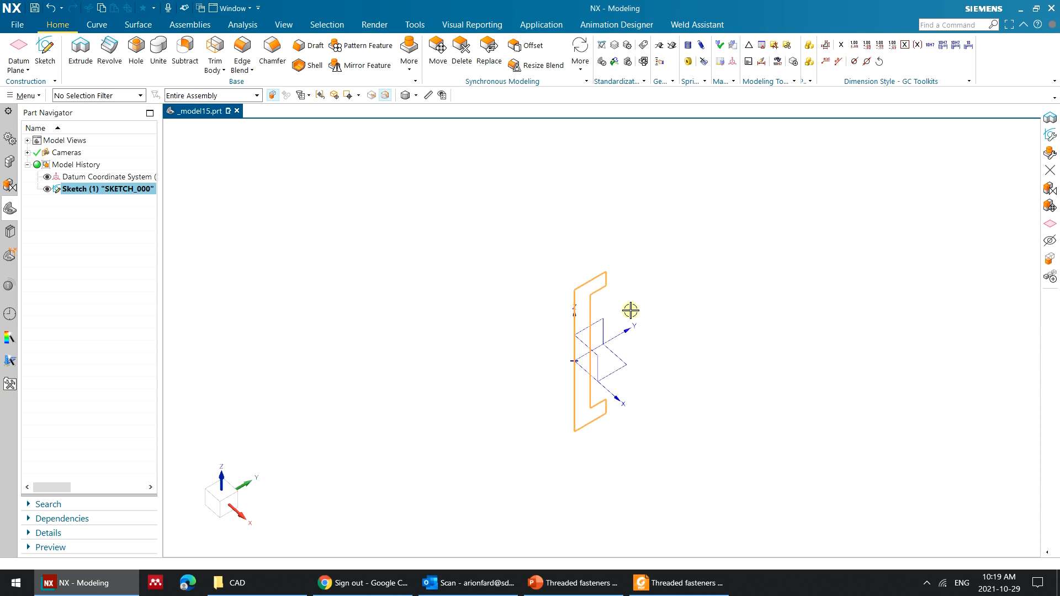
{"action": "key", "text": "x"}
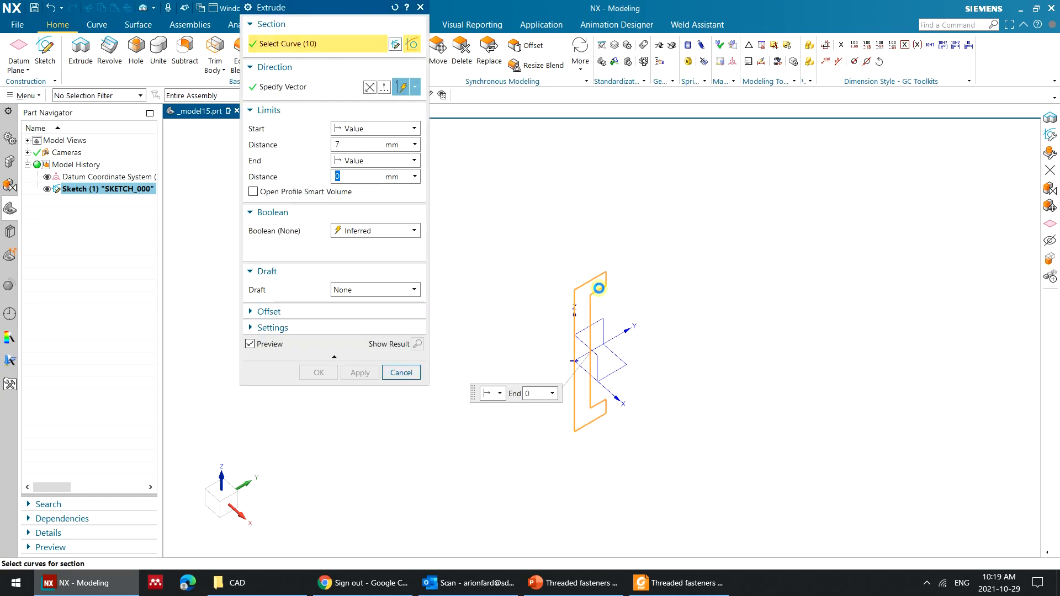
{"action": "left_click", "coordinate": [365, 145]}
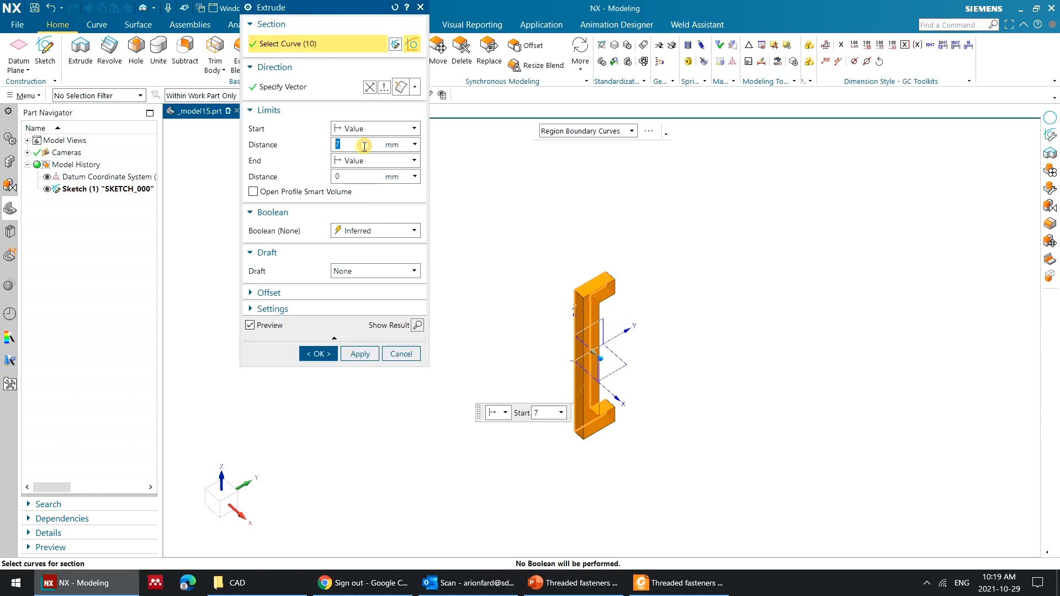
{"action": "type", "text": "50"}
{"action": "key", "text": "Tab"}
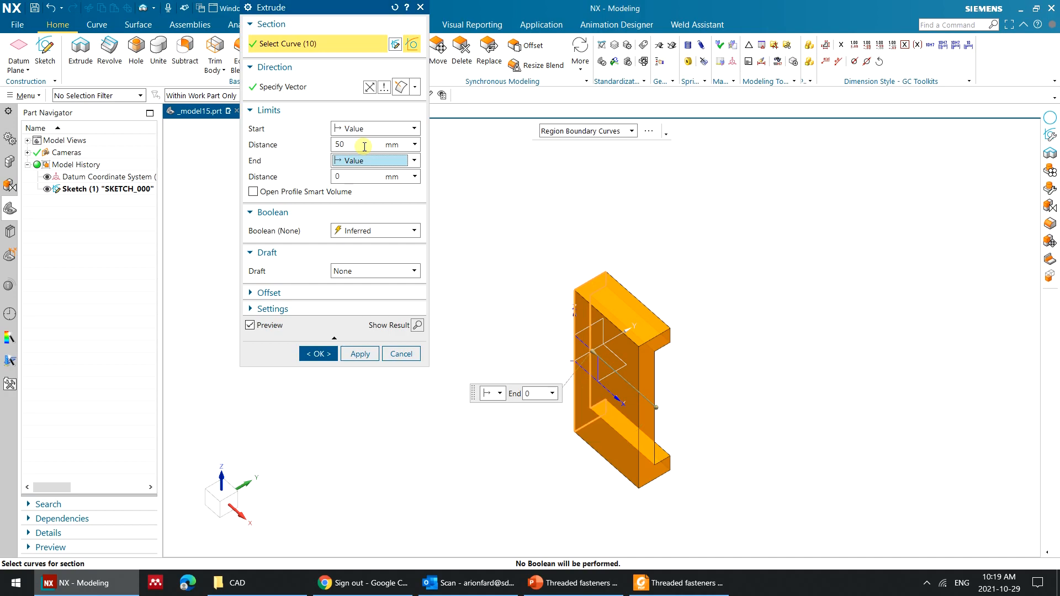
{"action": "middle_click_drag", "start_coordinate": [756, 303], "coordinate": [629, 265]}
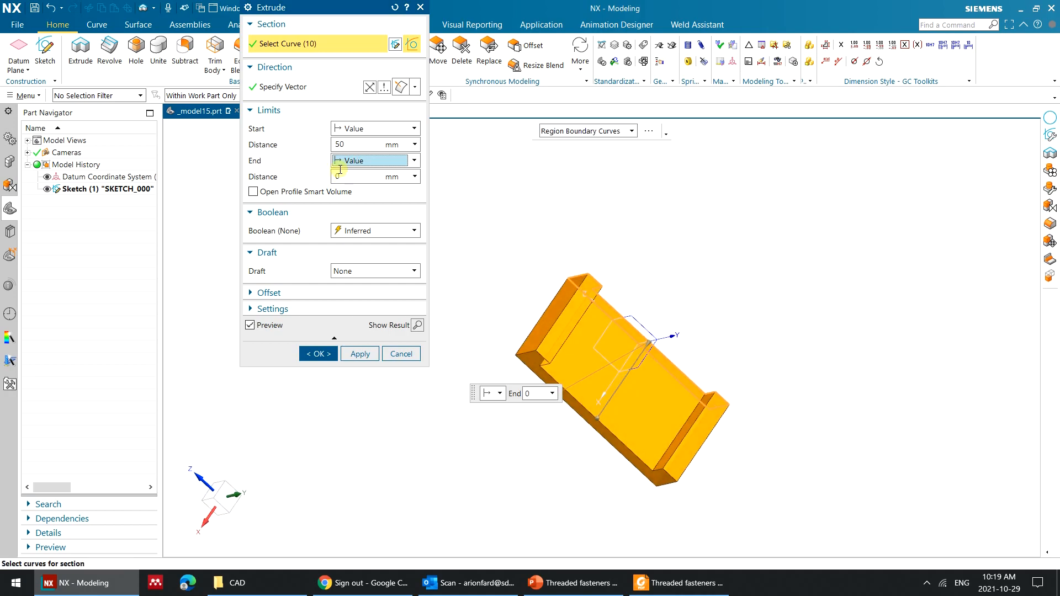
{"action": "left_click", "coordinate": [340, 144]}
{"action": "type", "text": "100"}
{"action": "key", "text": "Tab"}
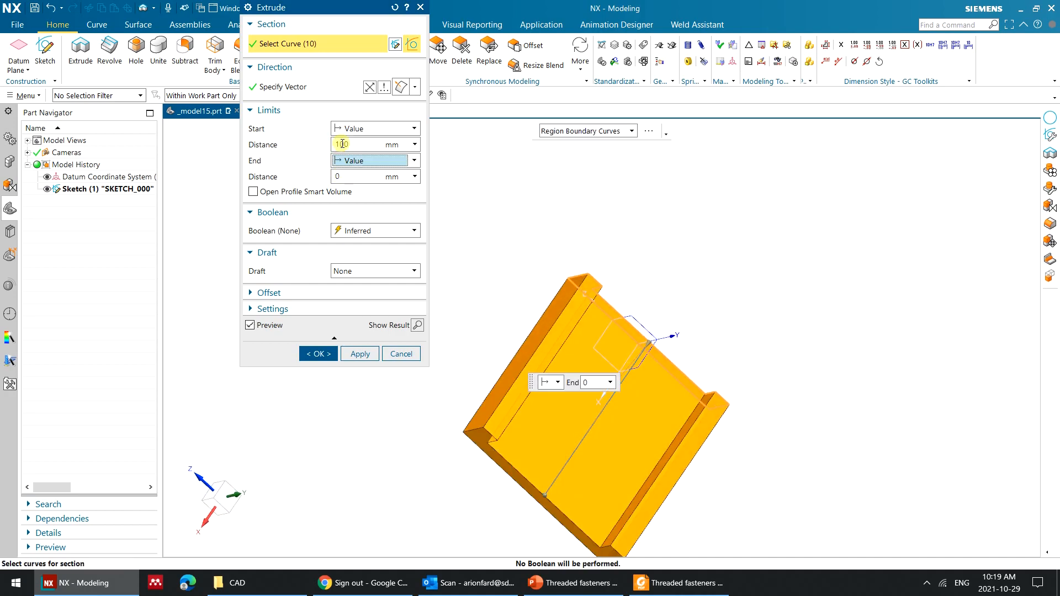
{"action": "left_click", "coordinate": [306, 354]}
Start a new sketch on the large inner face of the channel's web.
{"action": "mouse_move", "coordinate": [416, 196]}
{"action": "middle_mouse_down"}
{"action": "mouse_move", "coordinate": [431, 237]}
{"action": "mouse_move", "coordinate": [348, 256]}
{"action": "middle_mouse_up"}
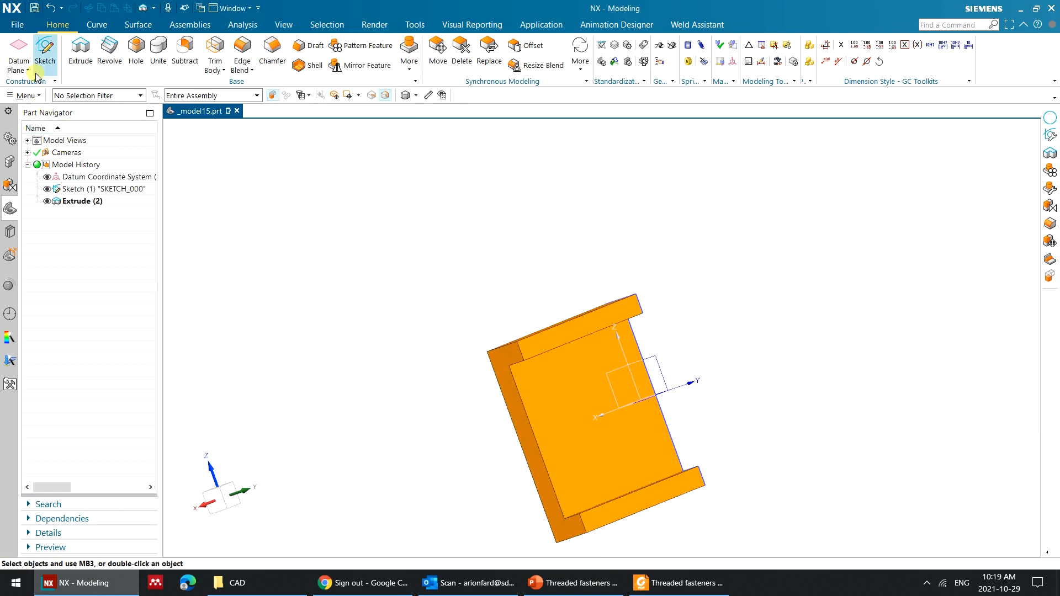
{"action": "left_click", "coordinate": [53, 52]}
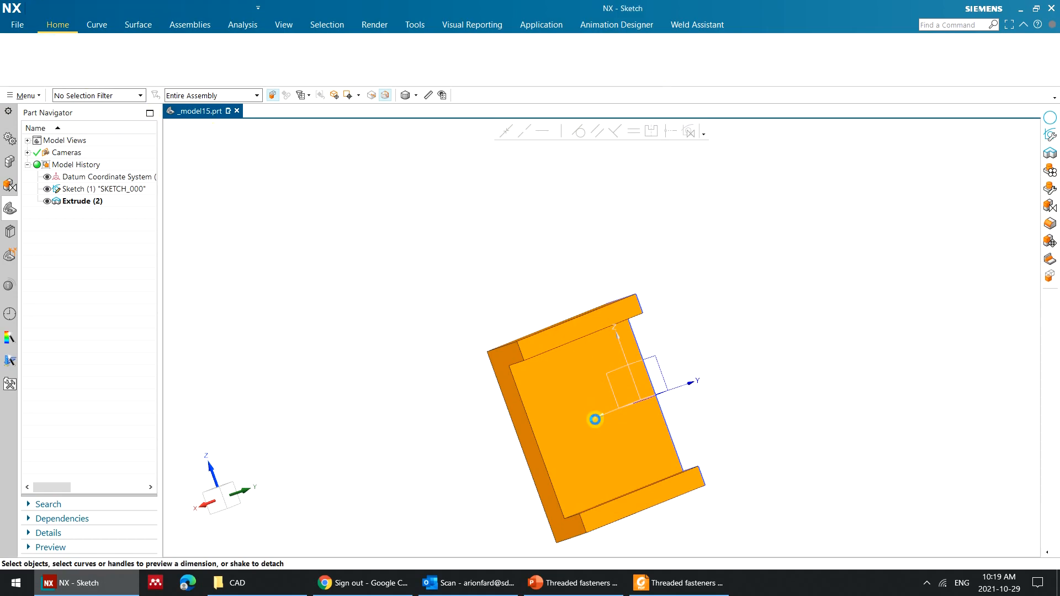
{"action": "left_click", "coordinate": [566, 398]}
{"action": "middle_click", "coordinate": [566, 397]}
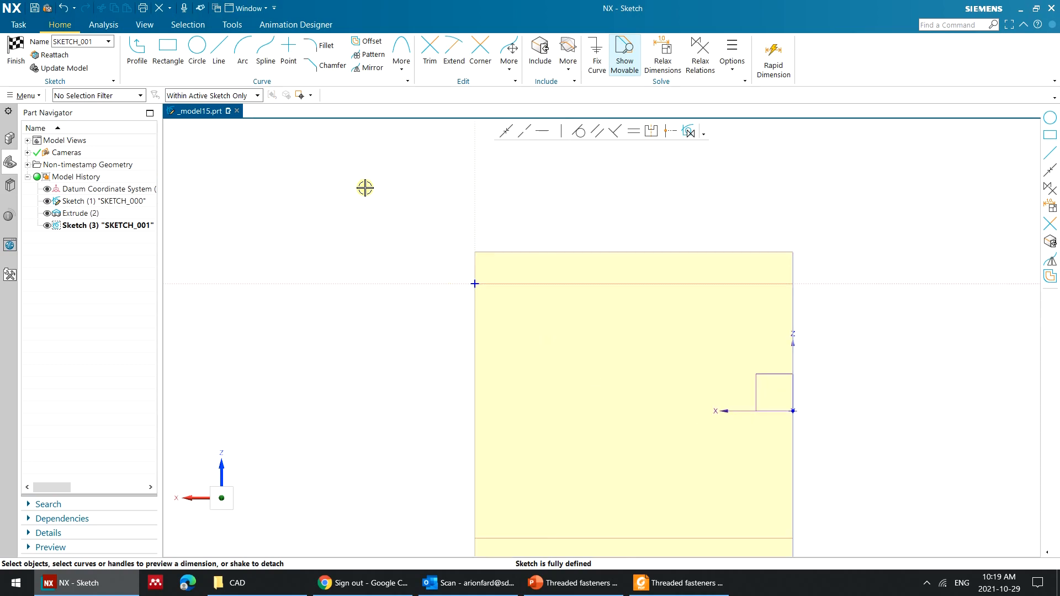
Sketch a 10 mm diameter circle near the middle of the web face.
{"action": "left_click", "coordinate": [197, 47]}
{"action": "left_click", "coordinate": [574, 380]}
{"action": "type", "text": "10"}
{"action": "key", "text": "Return"}
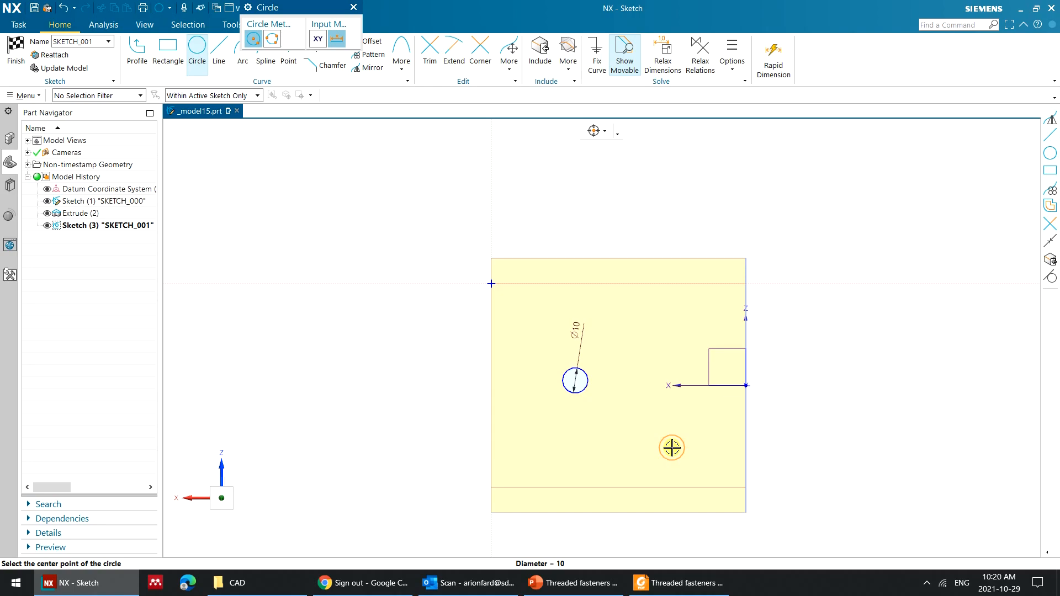
{"action": "key", "text": "Escape"}
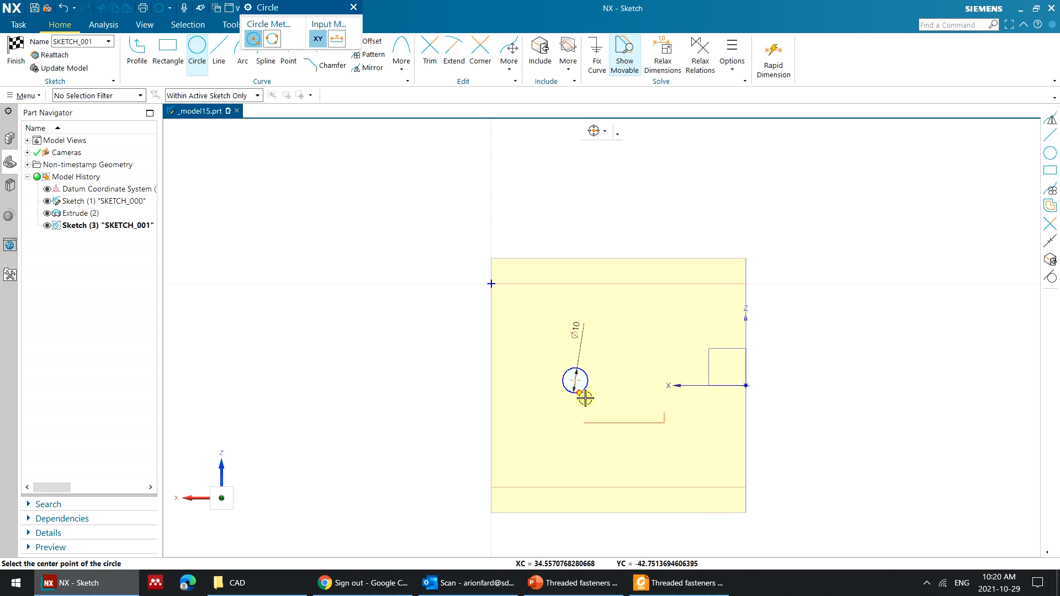
{"action": "key", "text": "Escape"}
Set the selection scope to Within Work Part Only and align the circle's center horizontally with the datum origin.
{"action": "left_click", "coordinate": [577, 381]}
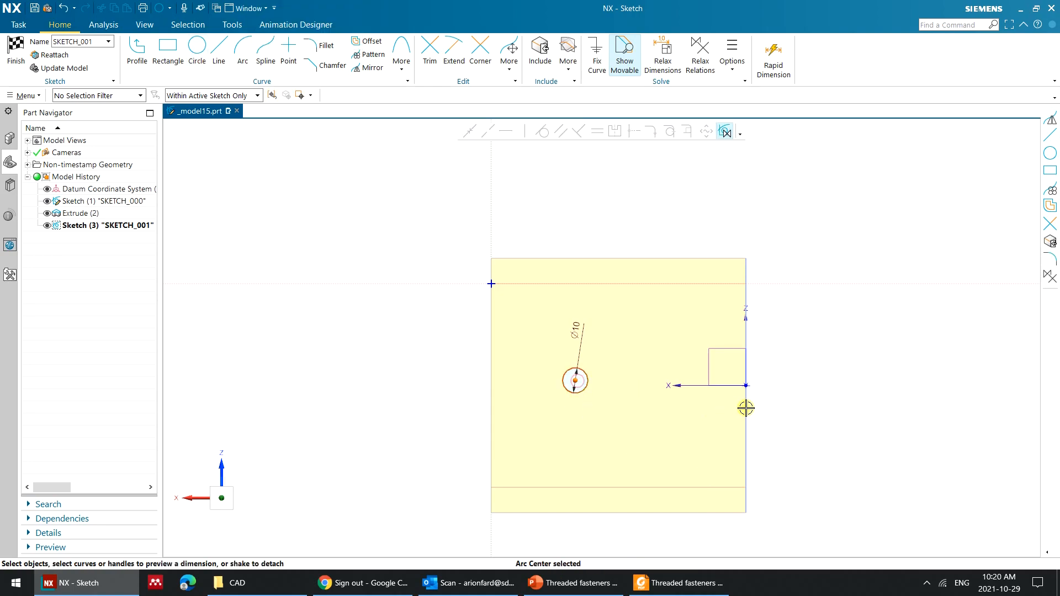
{"action": "left_click", "coordinate": [209, 97]}
{"action": "left_click", "coordinate": [223, 119]}
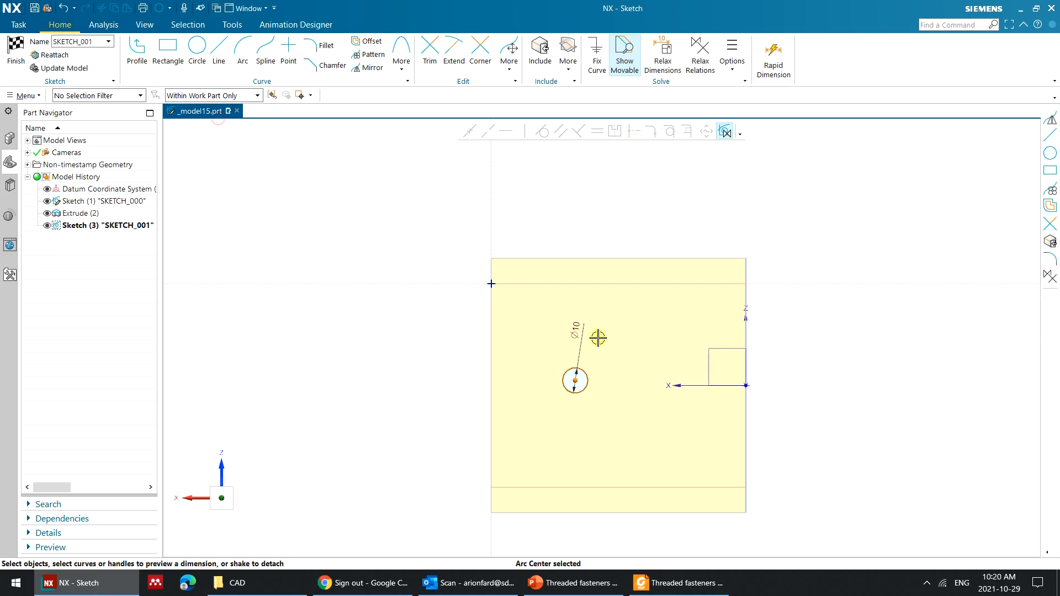
{"action": "left_click", "coordinate": [745, 387]}
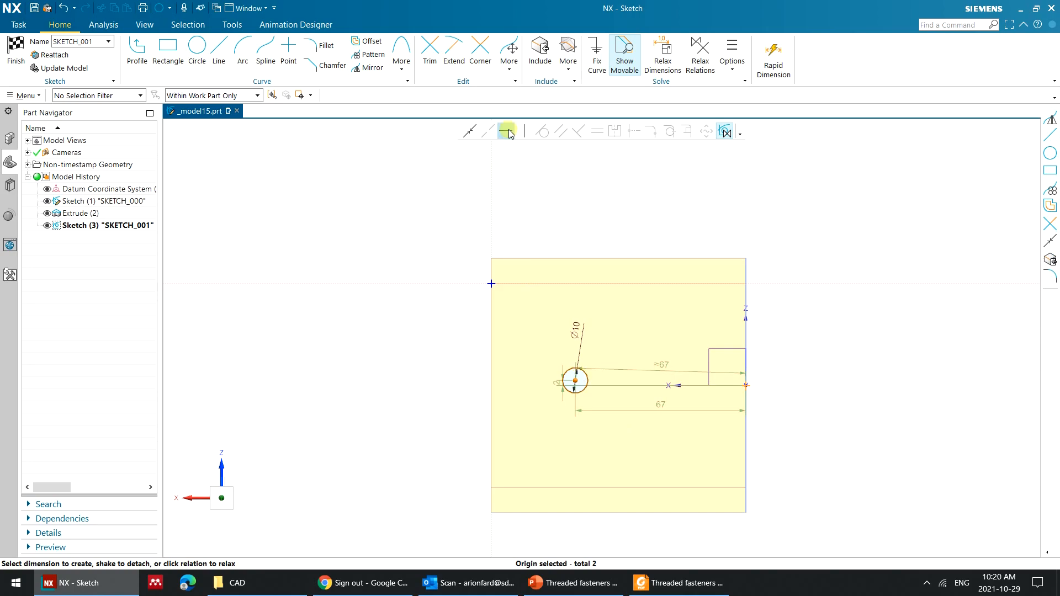
{"action": "left_click", "coordinate": [508, 133]}
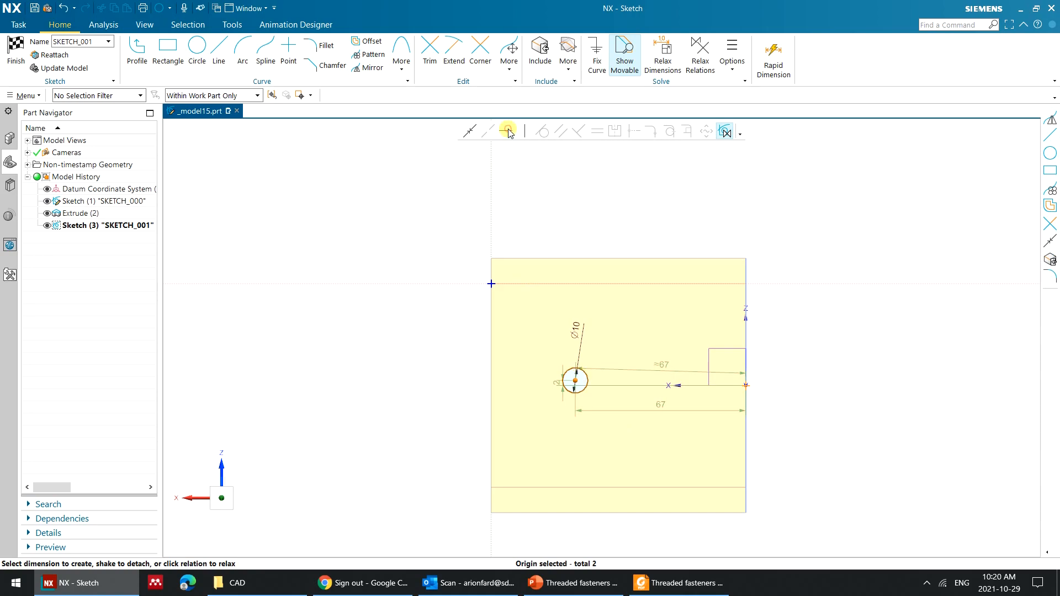
Align the circle's center with the midpoint of the face's upper edge and finish the sketch.
{"action": "left_click", "coordinate": [576, 385]}
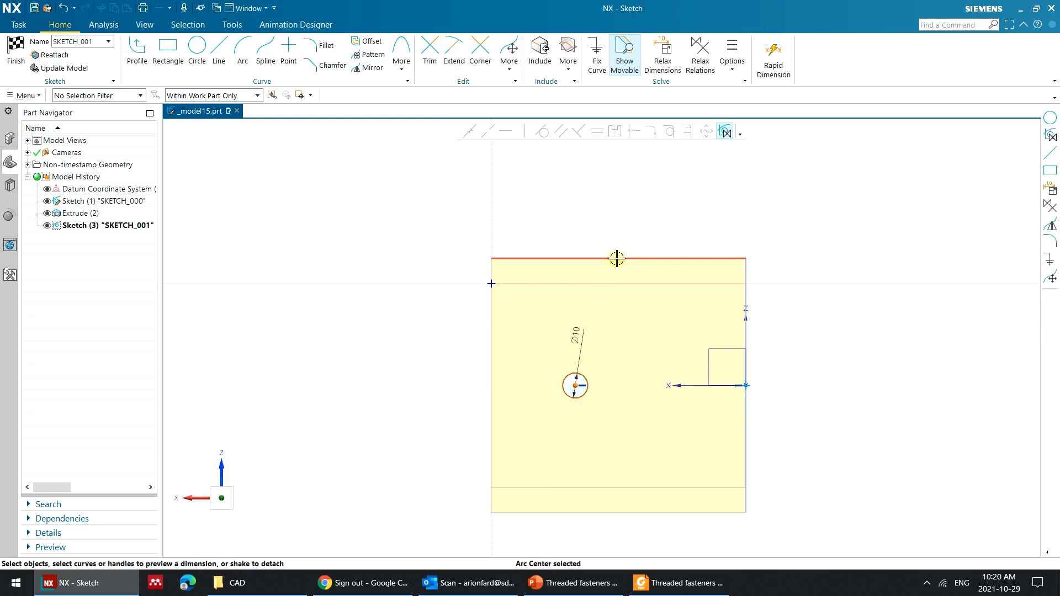
{"action": "left_click", "coordinate": [616, 258]}
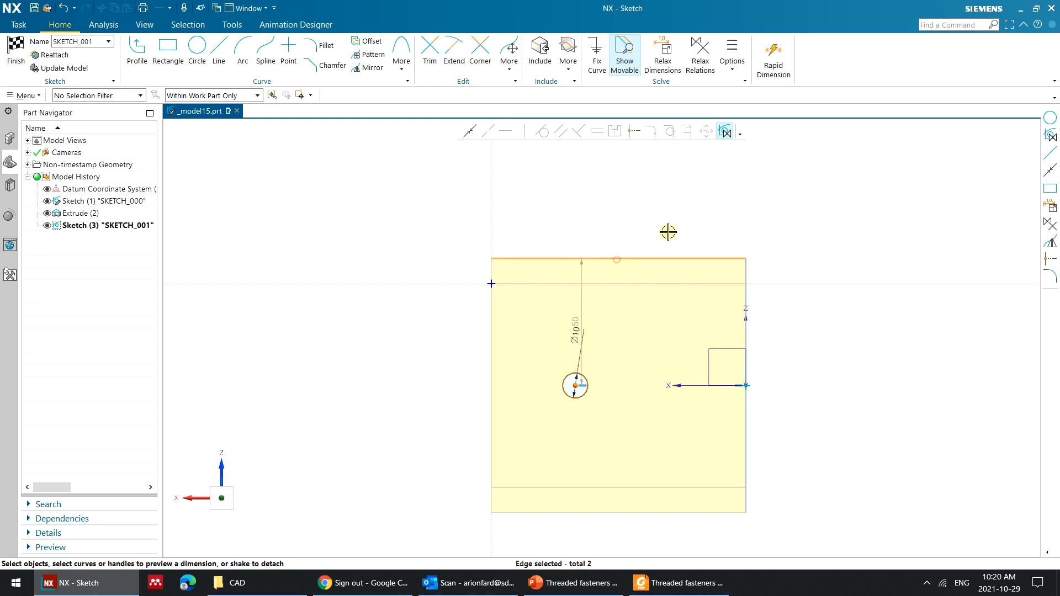
{"action": "left_click", "coordinate": [633, 133]}
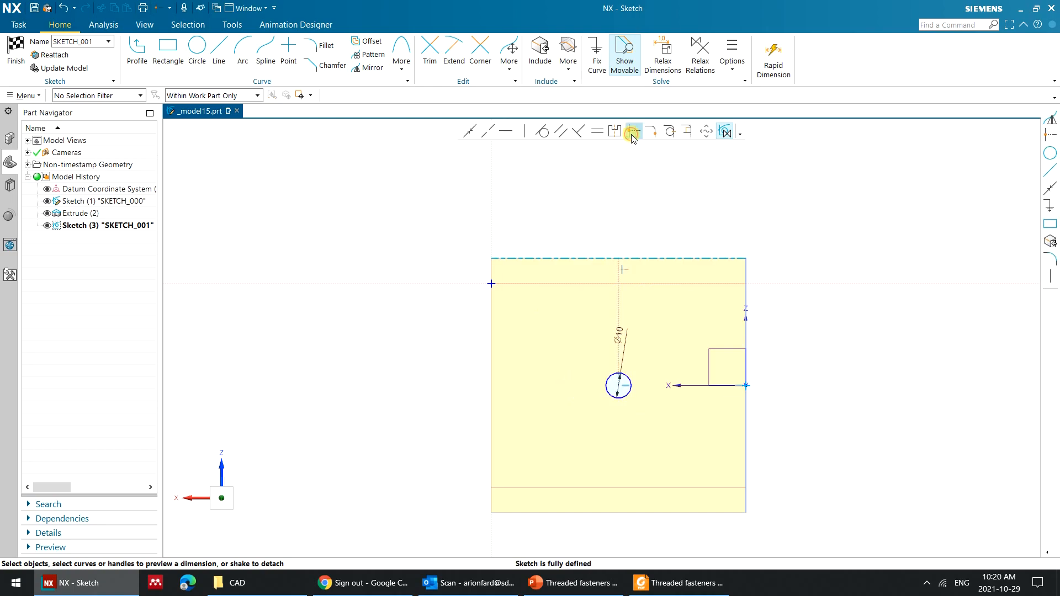
{"action": "left_click", "coordinate": [16, 51]}
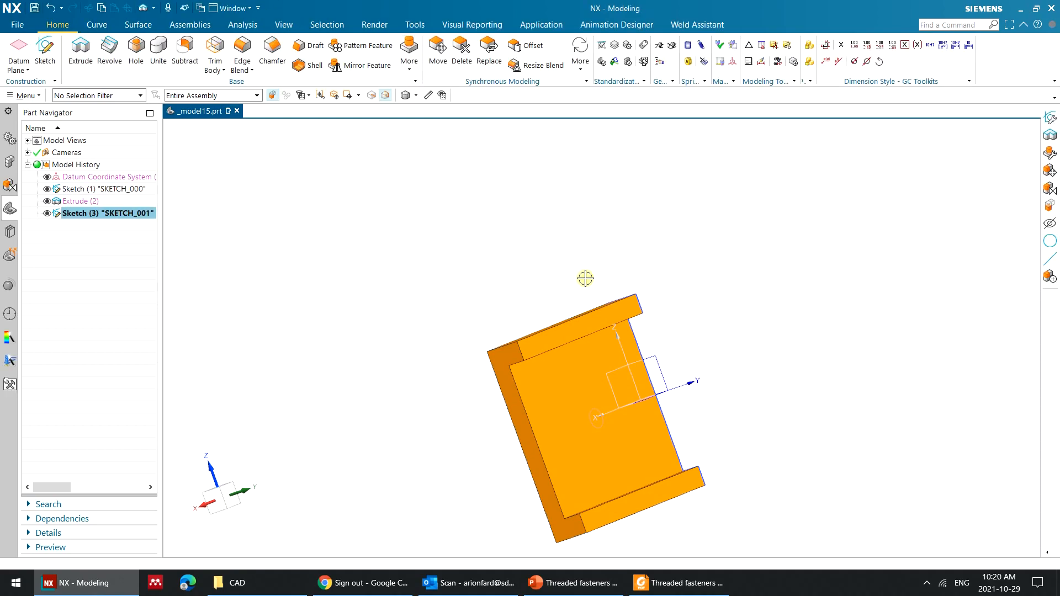
Extrude the circle as a subtractive cut with both start and end limits set to Through All.
{"action": "key", "text": "x"}
{"action": "left_click", "coordinate": [353, 128]}
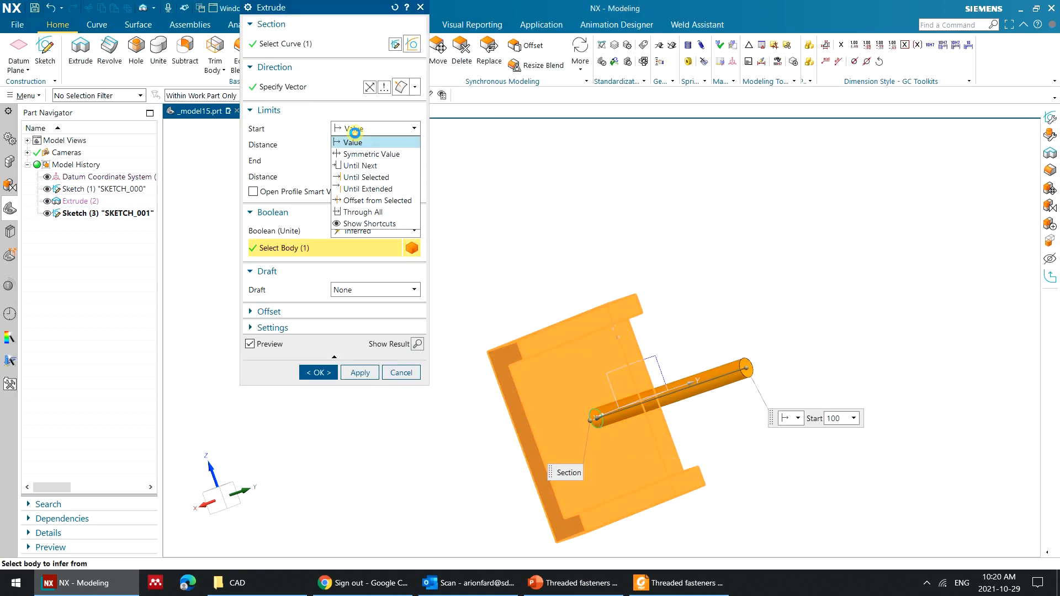
{"action": "left_click", "coordinate": [366, 218]}
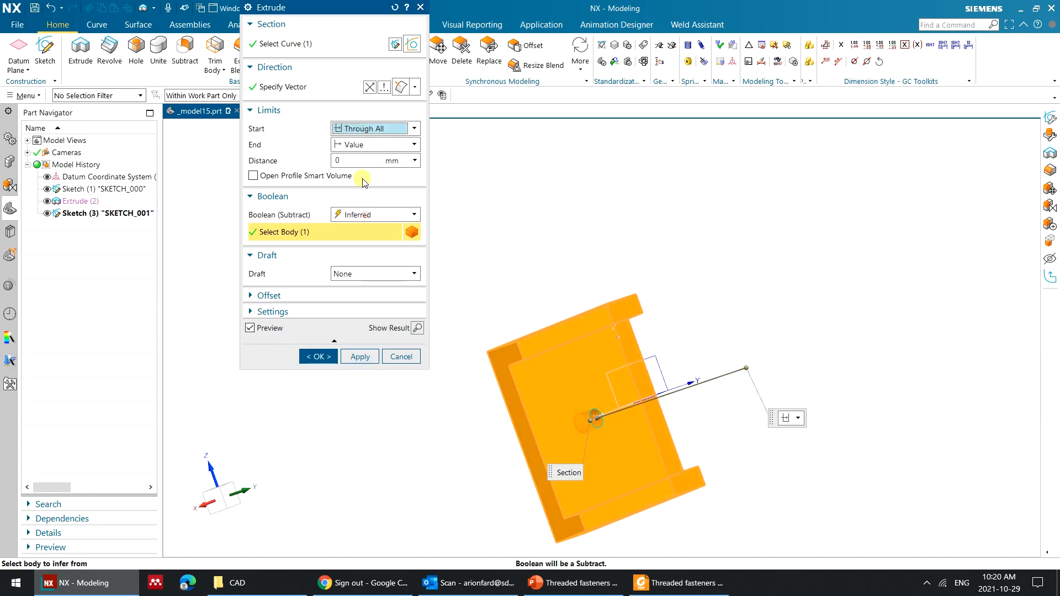
{"action": "left_click", "coordinate": [364, 145]}
{"action": "left_click", "coordinate": [368, 230]}
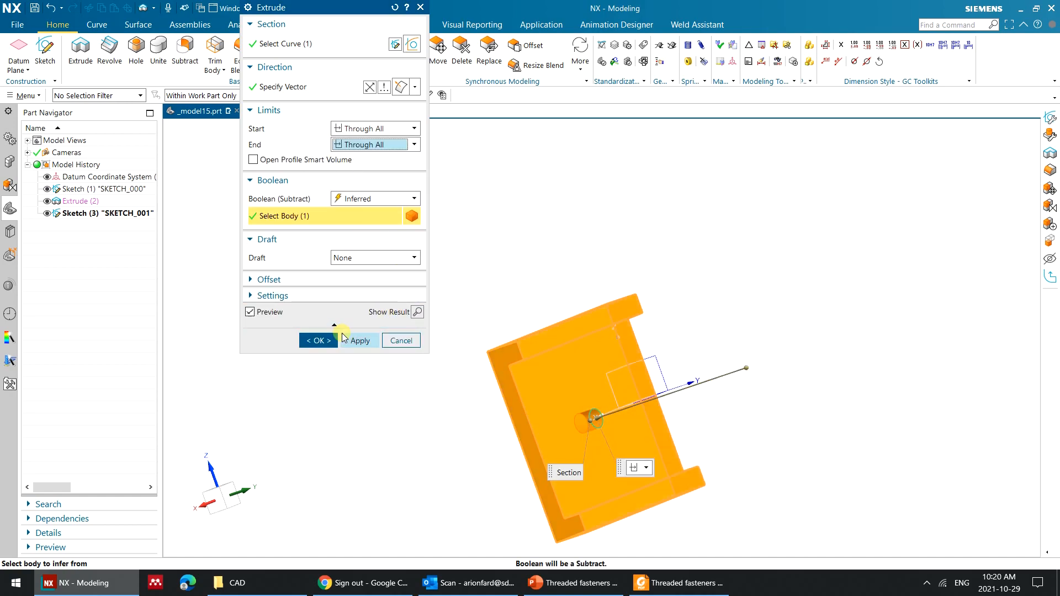
{"action": "left_click", "coordinate": [324, 340]}
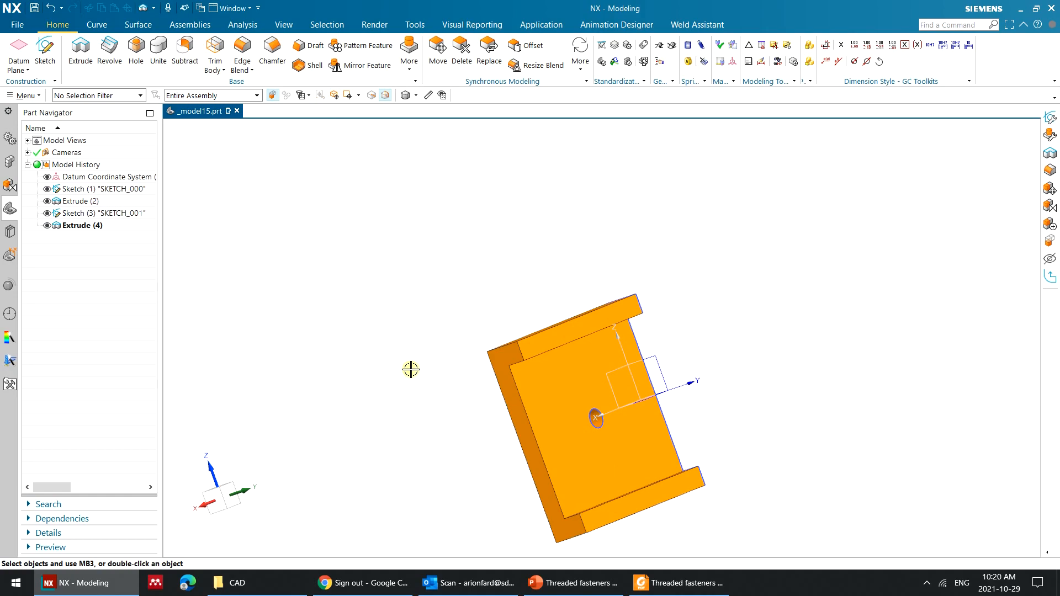
Save the _model15 part, then show its assembly structure and fit the model in the view.
{"action": "key", "text": "ctrl+s"}
{"action": "left_click", "coordinate": [301, 245]}
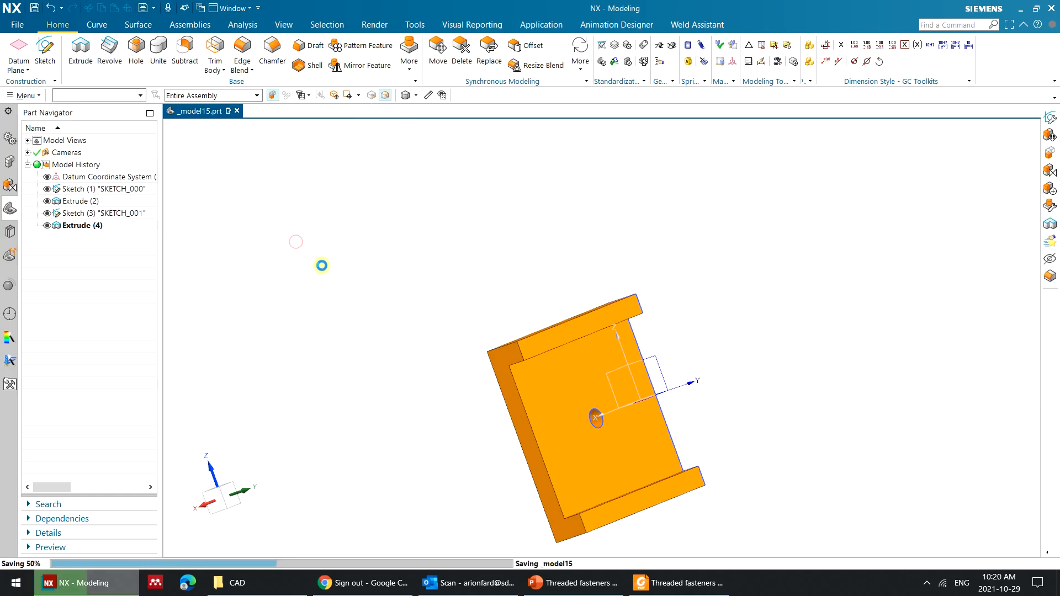
{"action": "left_click", "coordinate": [10, 161]}
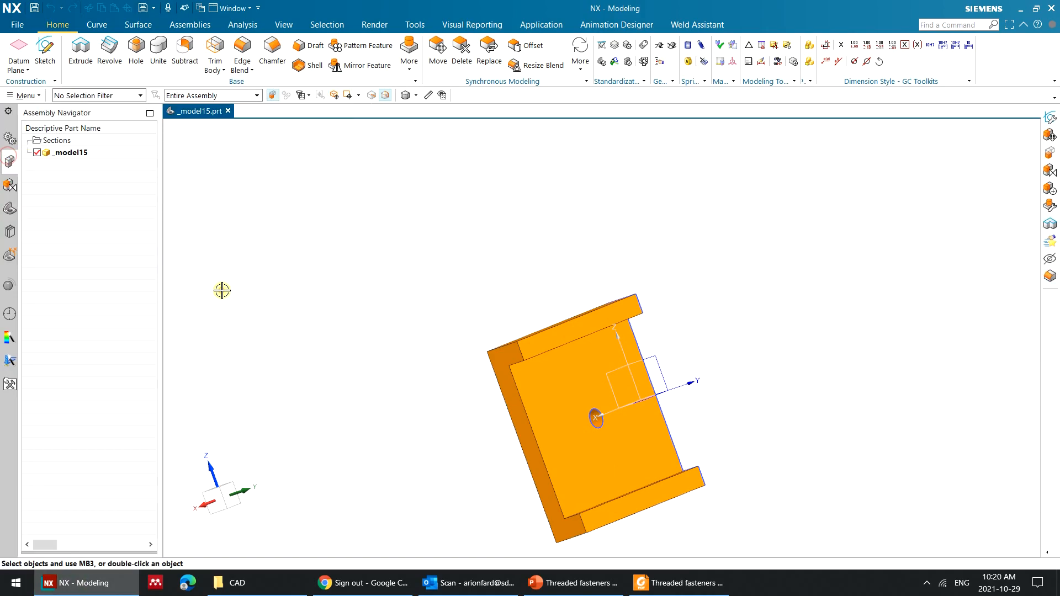
{"action": "key", "text": "ctrl+f"}
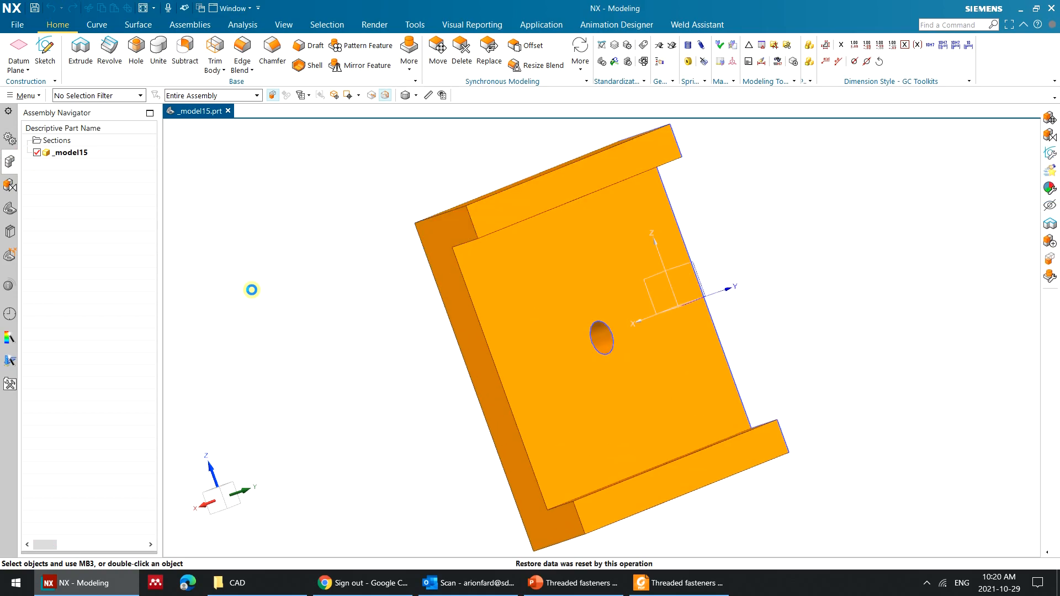
Create a new parent assembly for _model15 and save it as _asm4.prt in C:\temp.
{"action": "left_click", "coordinate": [192, 27]}
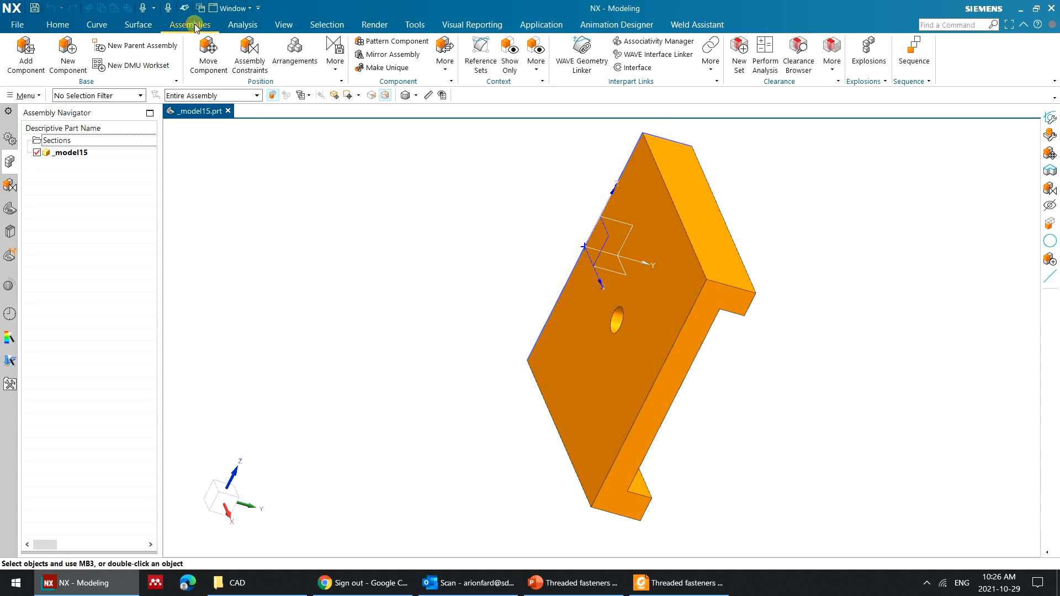
{"action": "left_click", "coordinate": [98, 157]}
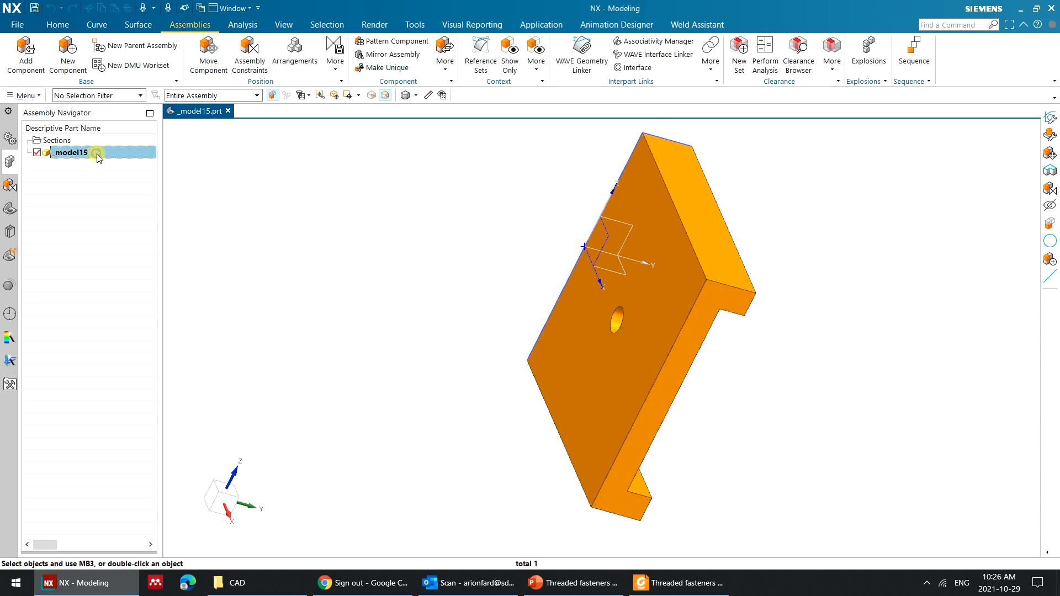
{"action": "left_click", "coordinate": [132, 48]}
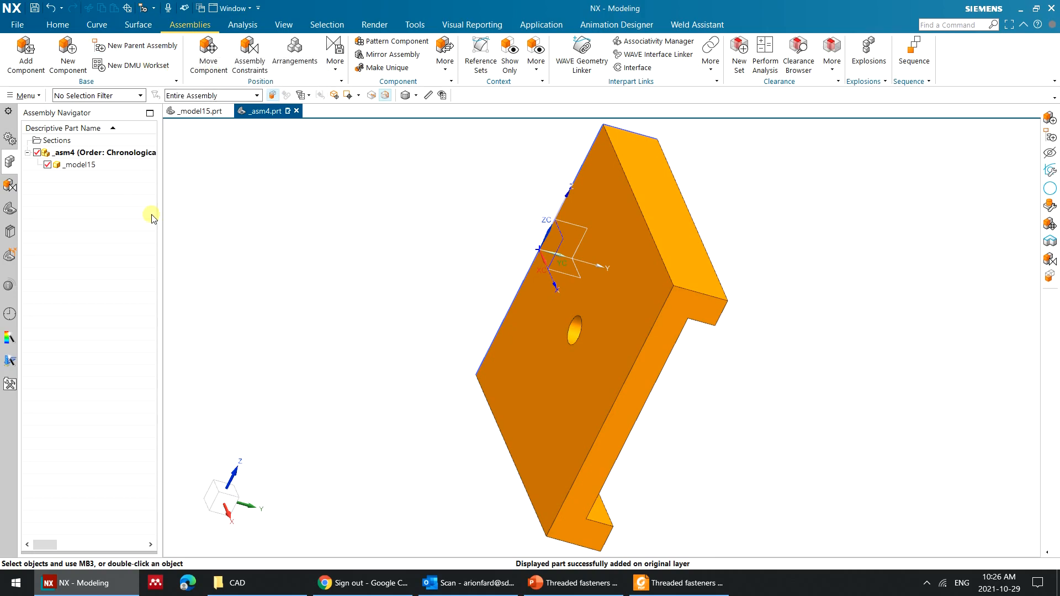
{"action": "key", "text": "ctrl+s"}
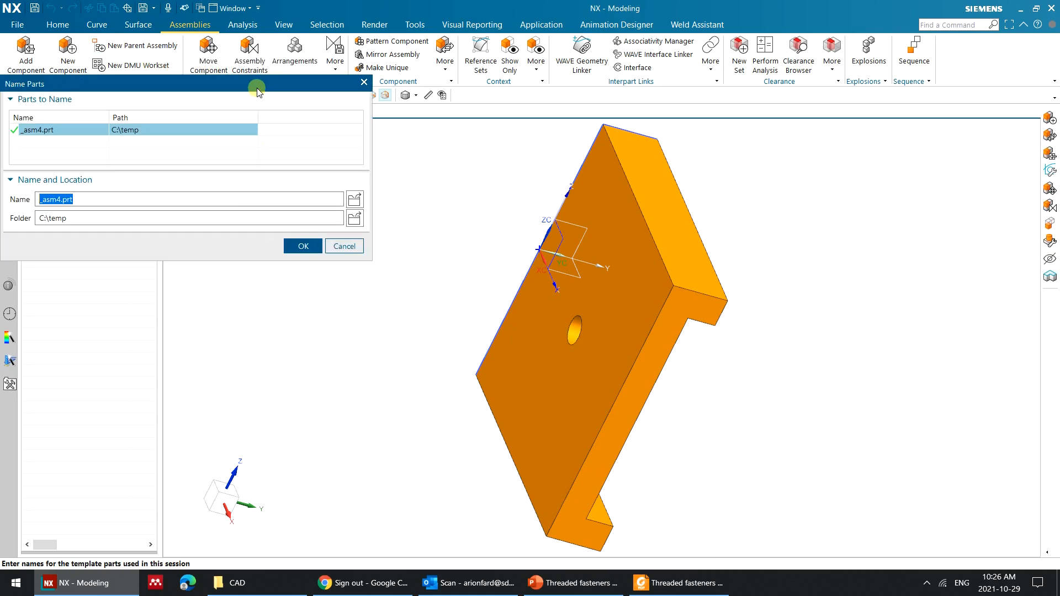
{"action": "left_click_drag", "start_coordinate": [263, 84], "coordinate": [476, 136]}
{"action": "left_click", "coordinate": [516, 284]}
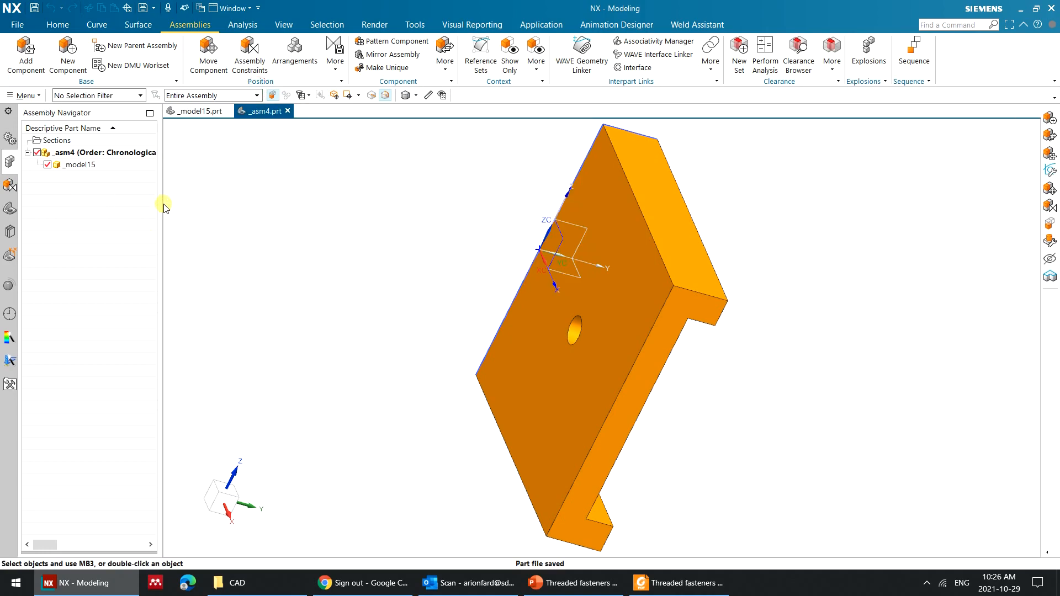
Copy the _model15 component and paste a second instance into the _asm4 assembly.
{"action": "left_click", "coordinate": [84, 163]}
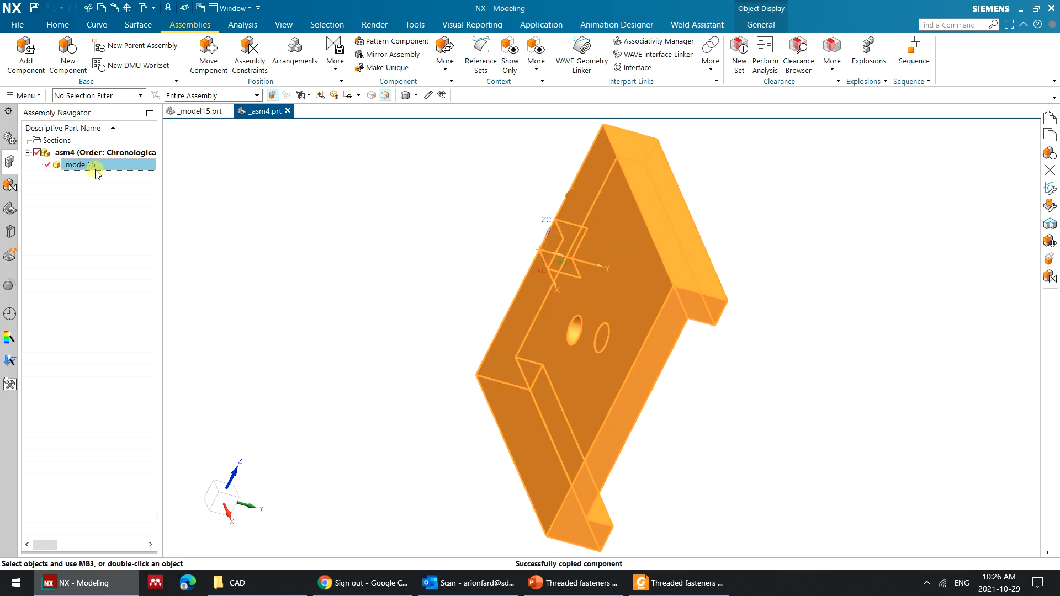
{"action": "left_click", "coordinate": [98, 154]}
{"action": "left_click", "coordinate": [100, 164]}
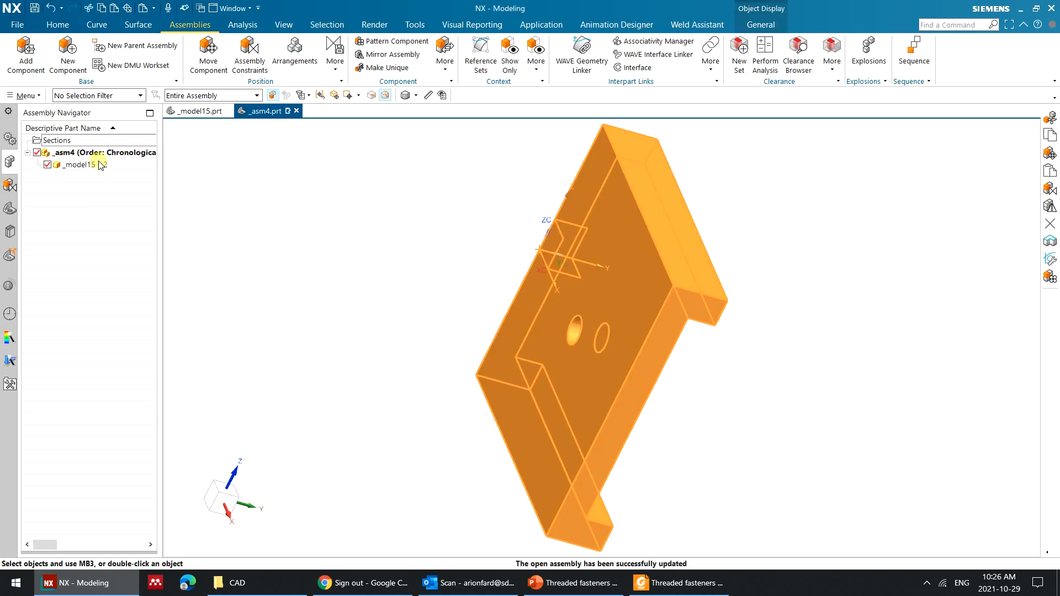
Unpack the two _model15 instances in the _asm4 assembly structure and save the assembly.
{"action": "right_click", "coordinate": [101, 165]}
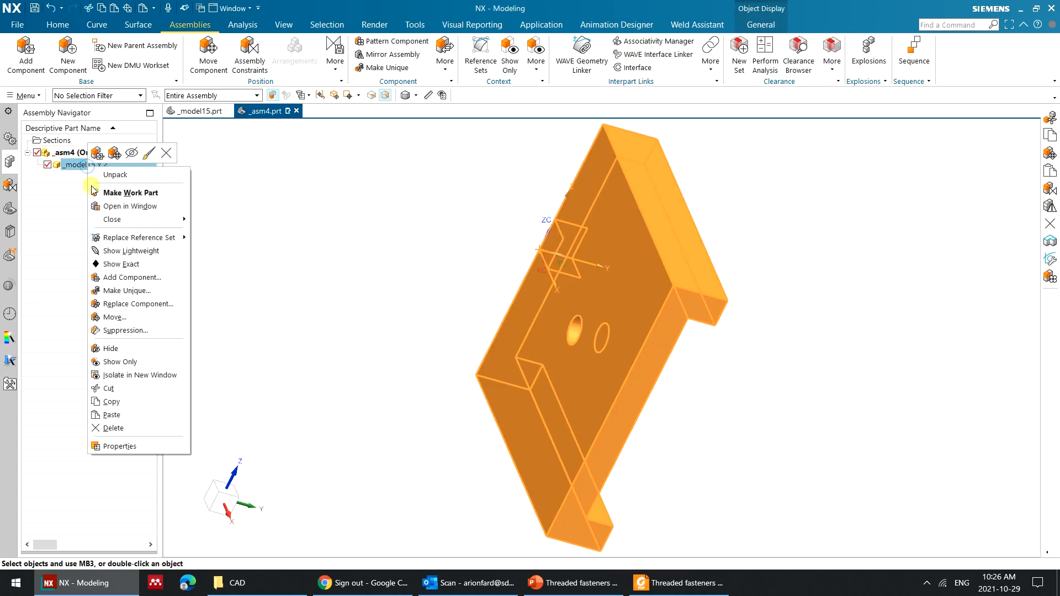
{"action": "left_click", "coordinate": [65, 152]}
{"action": "right_click", "coordinate": [70, 153]}
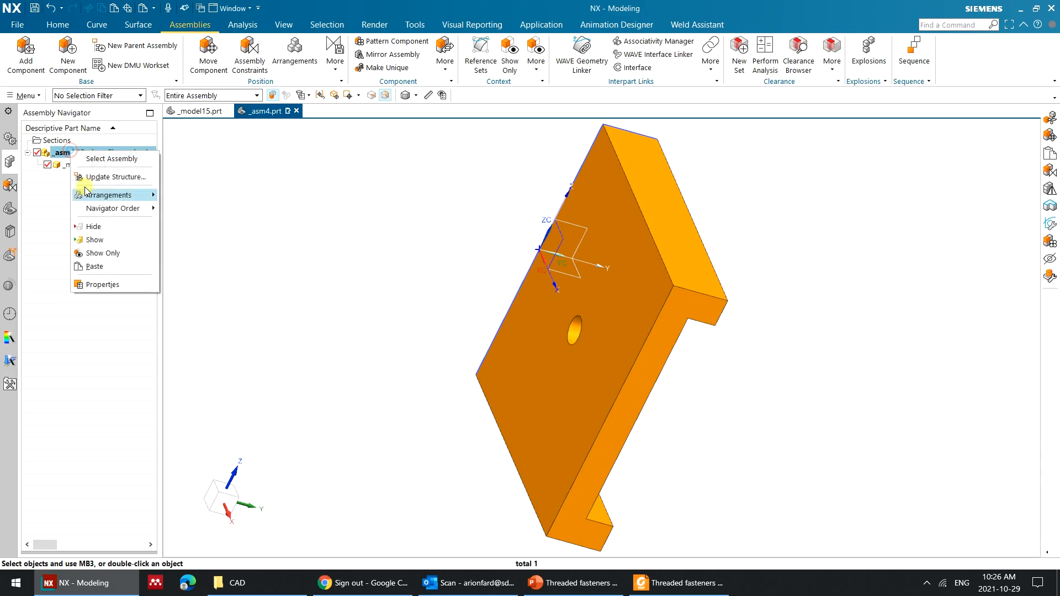
{"action": "left_click", "coordinate": [98, 268]}
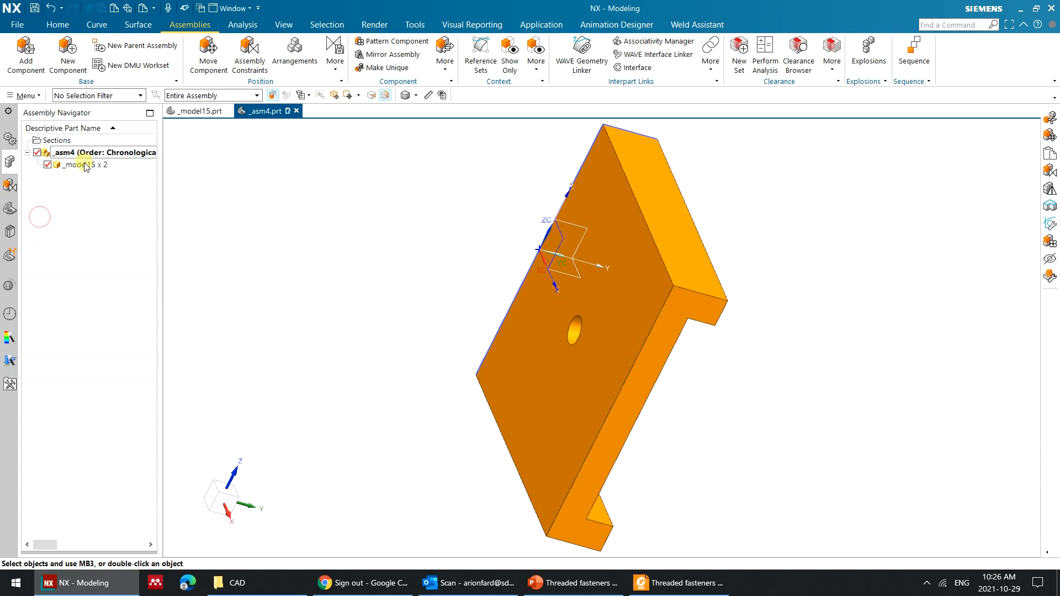
{"action": "right_click", "coordinate": [85, 165]}
{"action": "left_click", "coordinate": [108, 172]}
{"action": "middle_click_drag", "start_coordinate": [423, 241], "coordinate": [168, 194]}
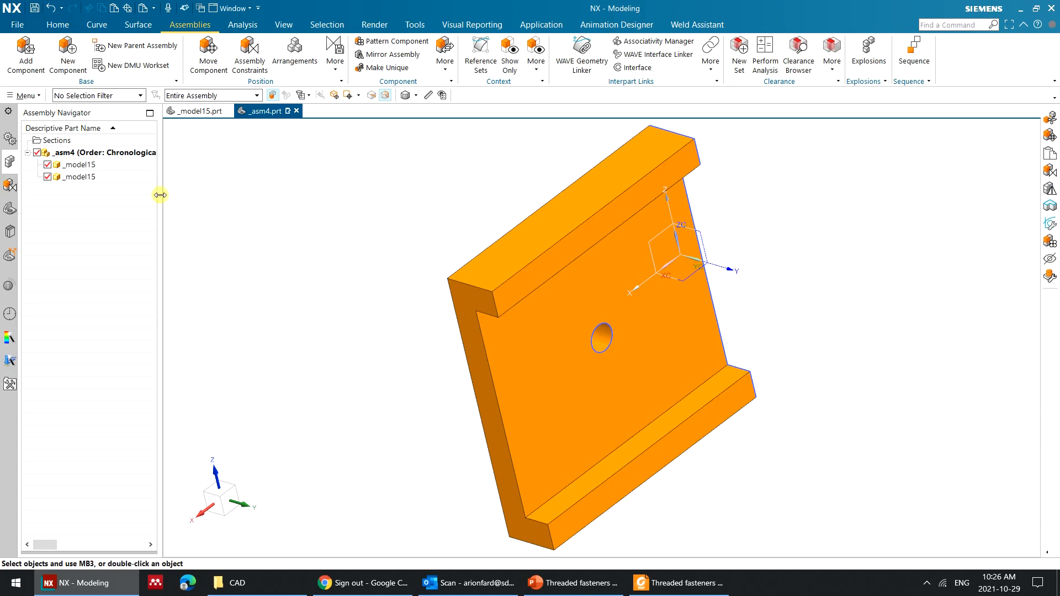
{"action": "left_click_drag", "start_coordinate": [160, 195], "coordinate": [208, 194]}
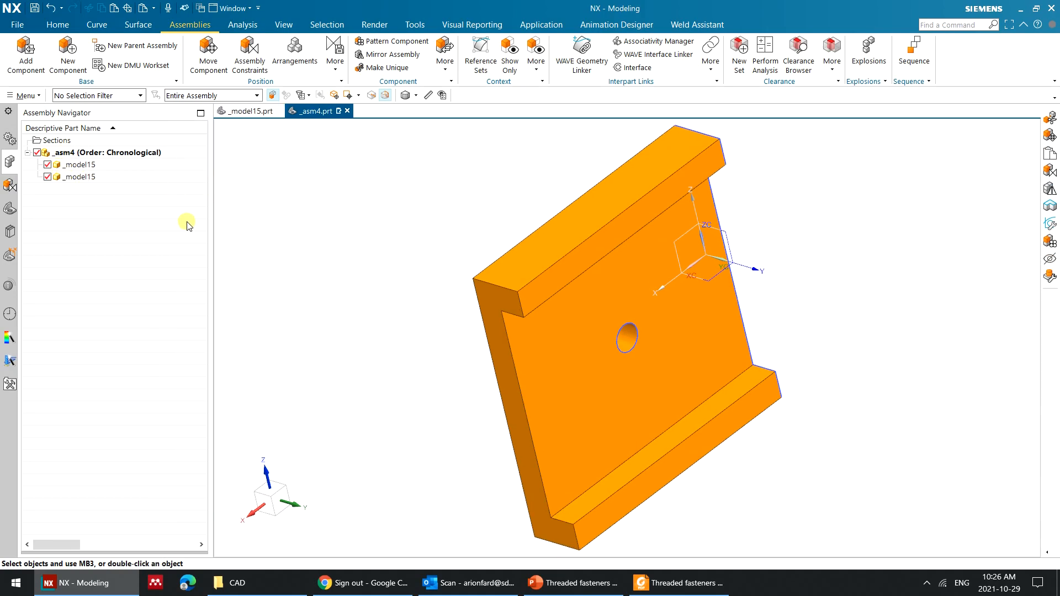
{"action": "key", "text": "ctrl+s"}
Move one _model15 instance clear of the other and rotate it so their flat web faces are back to back.
{"action": "left_click", "coordinate": [84, 176]}
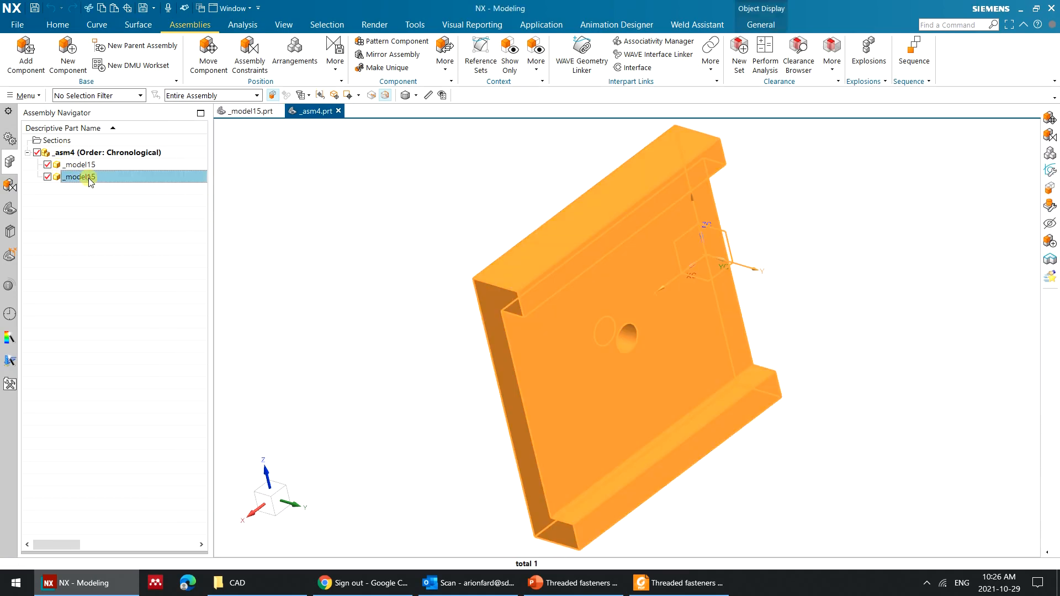
{"action": "right_click", "coordinate": [84, 177]}
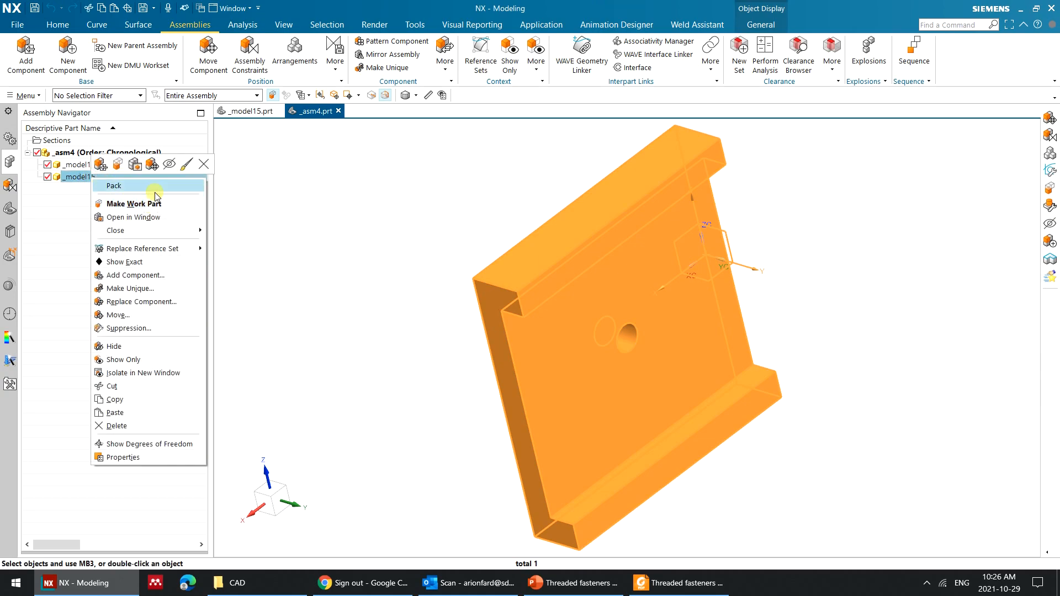
{"action": "left_click", "coordinate": [151, 164]}
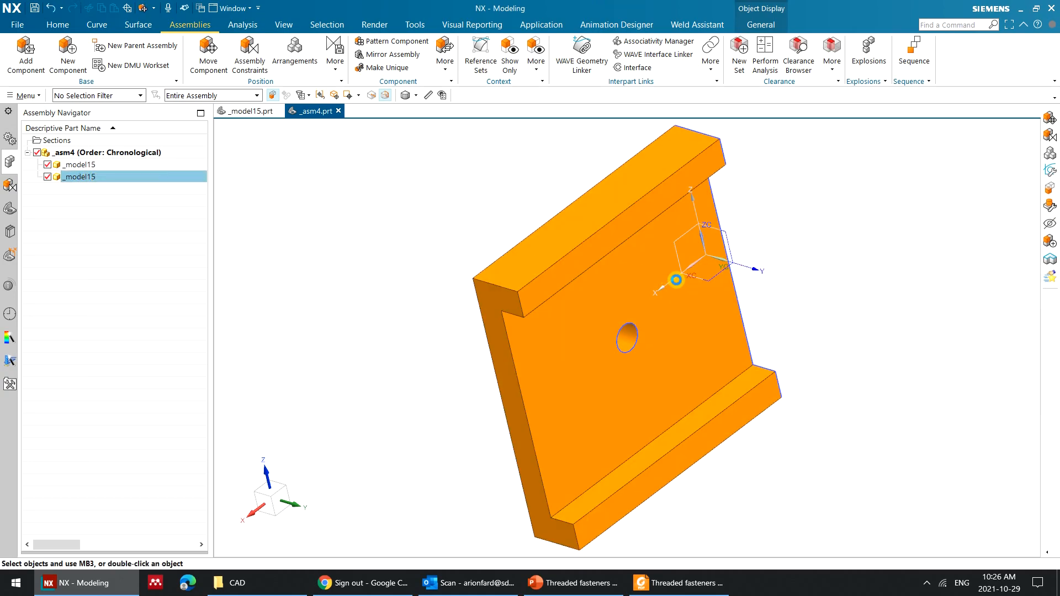
{"action": "left_click_drag", "start_coordinate": [649, 346], "coordinate": [473, 124]}
{"action": "left_click", "coordinate": [317, 154]}
{"action": "mouse_move", "coordinate": [363, 188]}
{"action": "middle_mouse_down"}
{"action": "mouse_move", "coordinate": [350, 216]}
{"action": "mouse_move", "coordinate": [354, 193]}
{"action": "middle_mouse_up"}
Constrain the flat back faces of the two channels with Touch Align, using the Find Closest orientation, and save the assembly.
{"action": "left_click", "coordinate": [235, 56]}
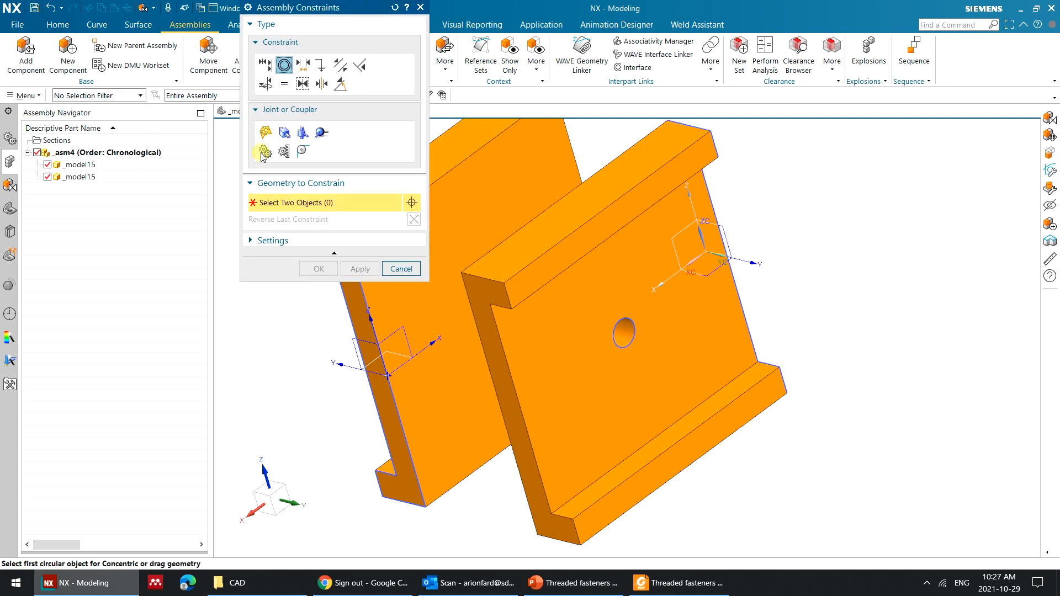
{"action": "left_click", "coordinate": [480, 182]}
{"action": "scroll", "coordinate": [599, 272], "scroll_direction": "down", "scroll_amount": 4}
{"action": "middle_click_drag", "start_coordinate": [726, 246], "coordinate": [610, 181]}
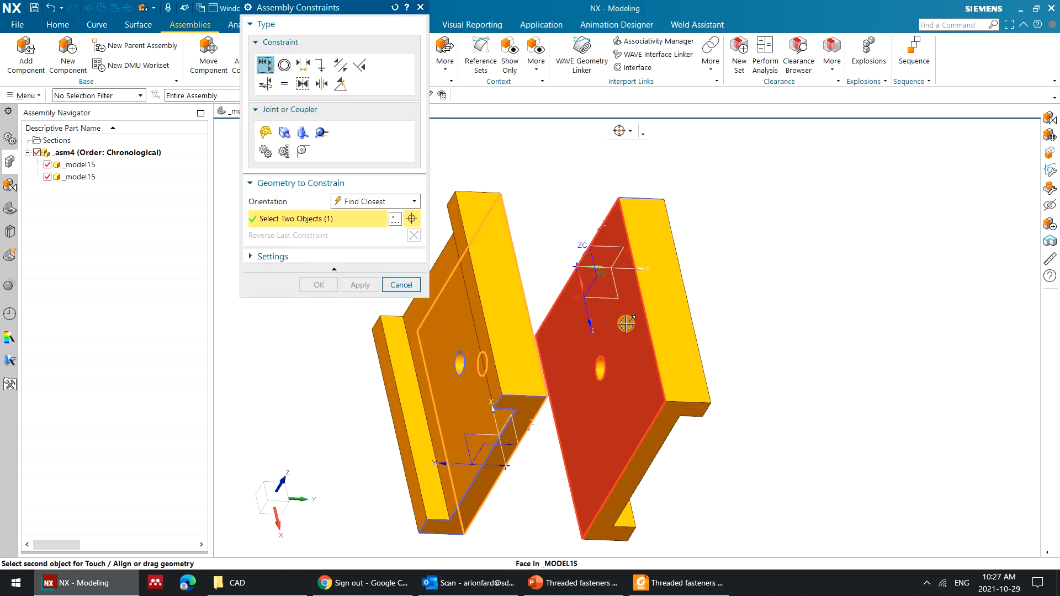
{"action": "left_click", "coordinate": [622, 323]}
{"action": "left_click", "coordinate": [316, 284]}
{"action": "middle_click_drag", "start_coordinate": [748, 308], "coordinate": [681, 203]}
{"action": "key", "text": "ctrl+s"}
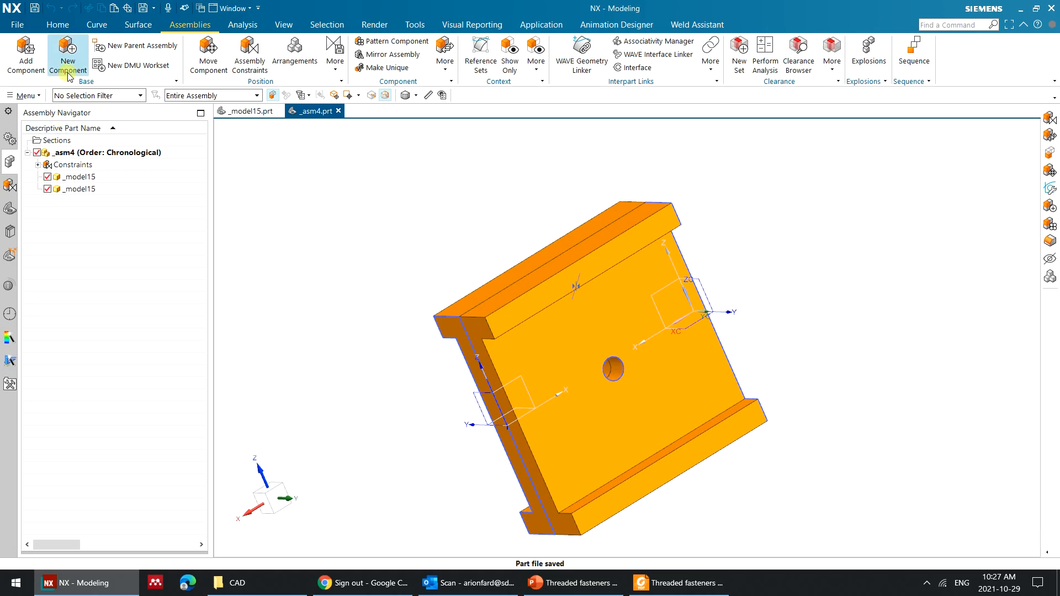
Create an empty new component named _MODEL16 in _asm4 and make it the work part.
{"action": "left_click", "coordinate": [67, 56]}
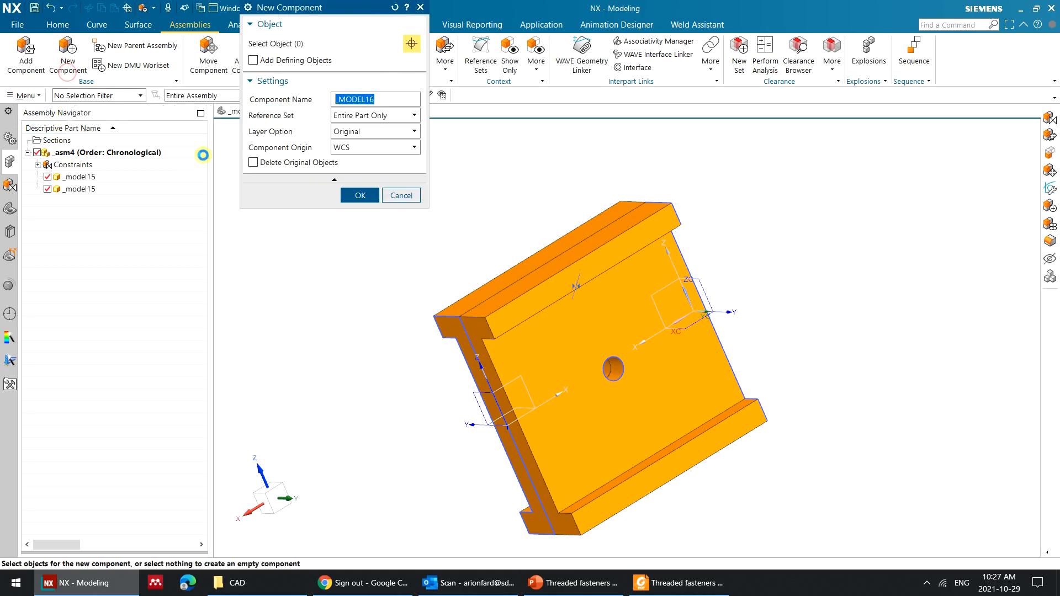
{"action": "left_click", "coordinate": [356, 197]}
{"action": "double_click", "coordinate": [104, 201]}
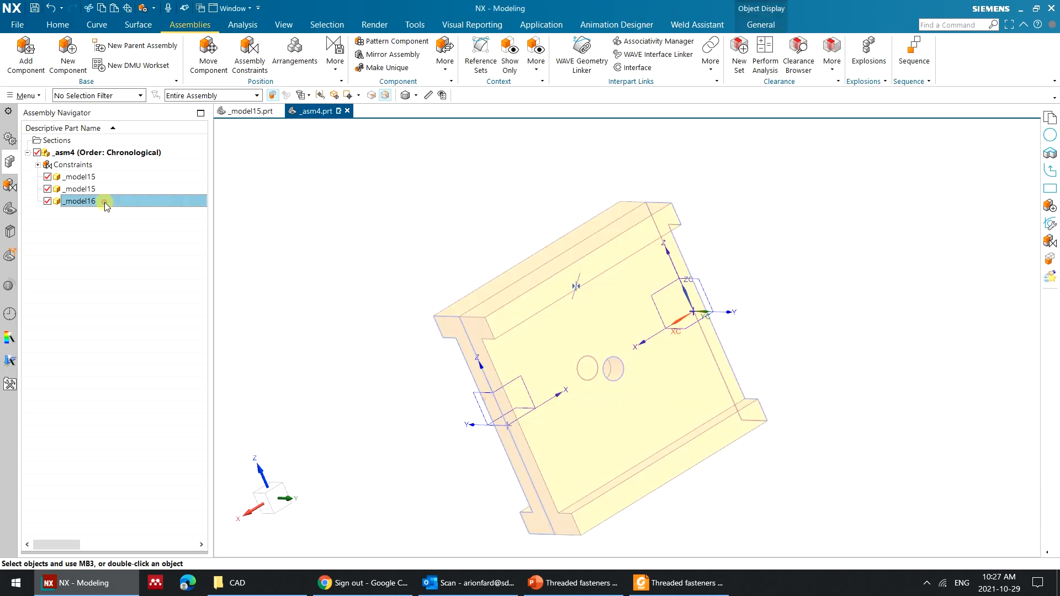
Sketch a 10 mm diameter circle centred on the origin of the Front plane in _model16.
{"action": "key", "text": "F8"}
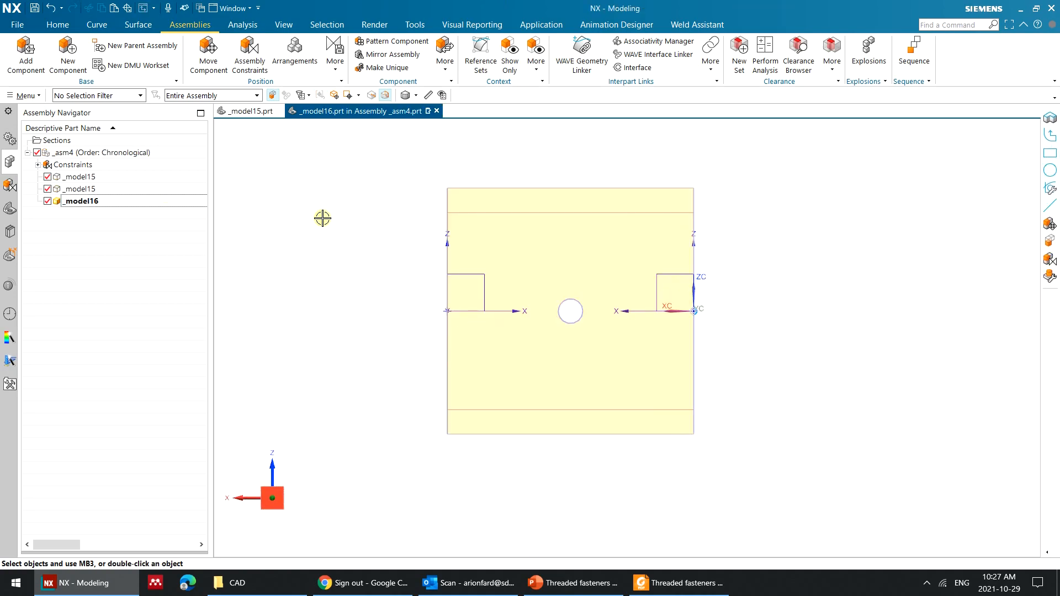
{"action": "left_click", "coordinate": [61, 25]}
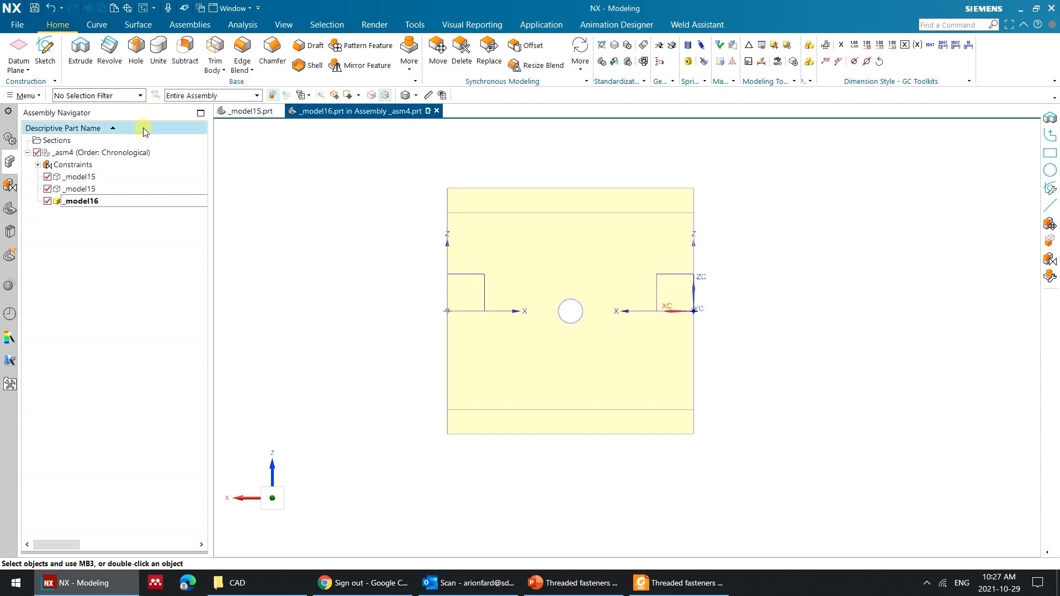
{"action": "left_click", "coordinate": [44, 49]}
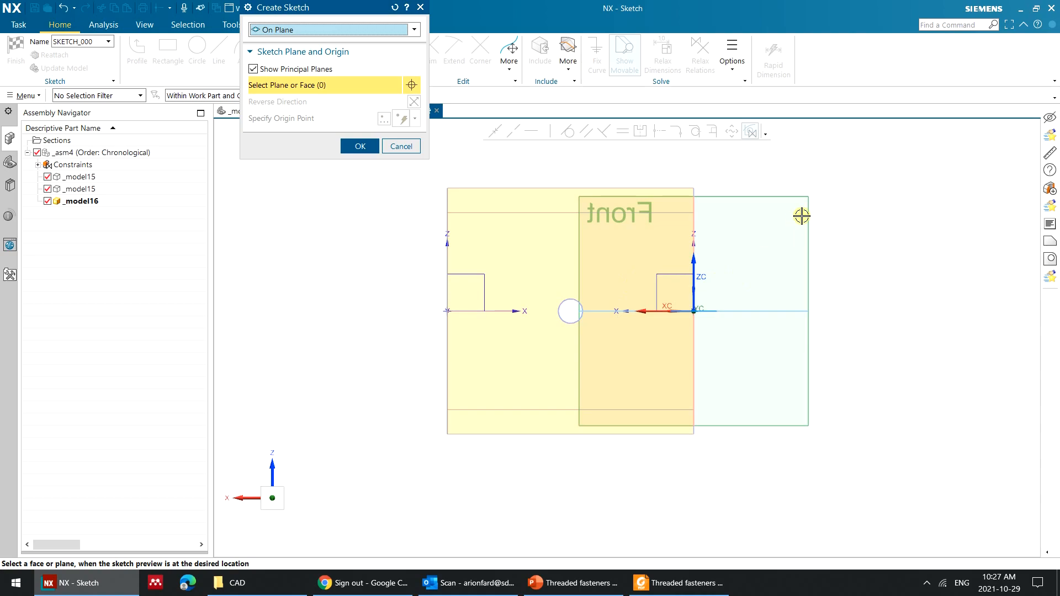
{"action": "left_click", "coordinate": [800, 220]}
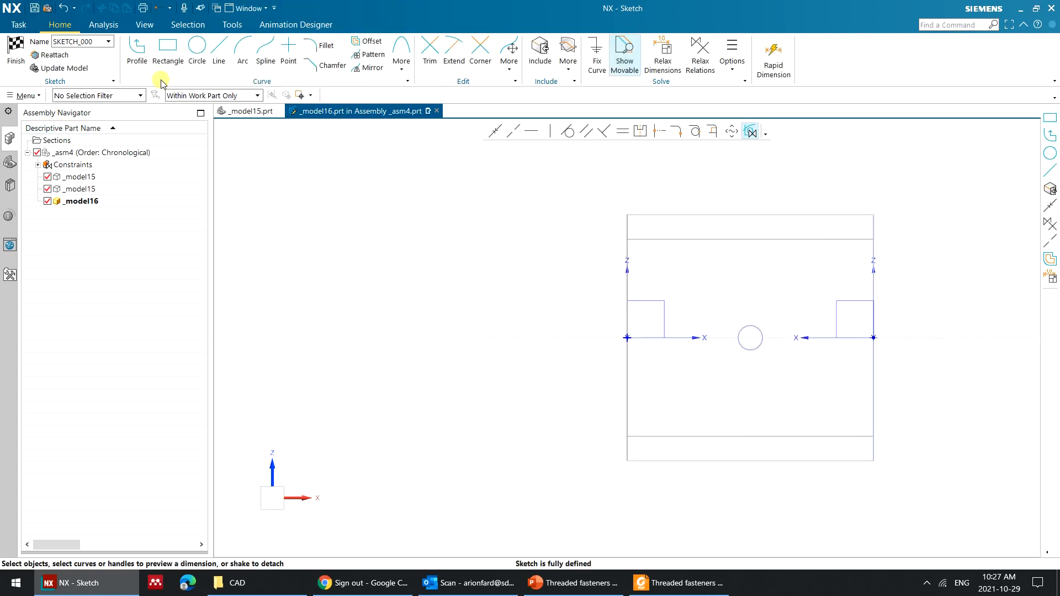
{"action": "left_click", "coordinate": [197, 47]}
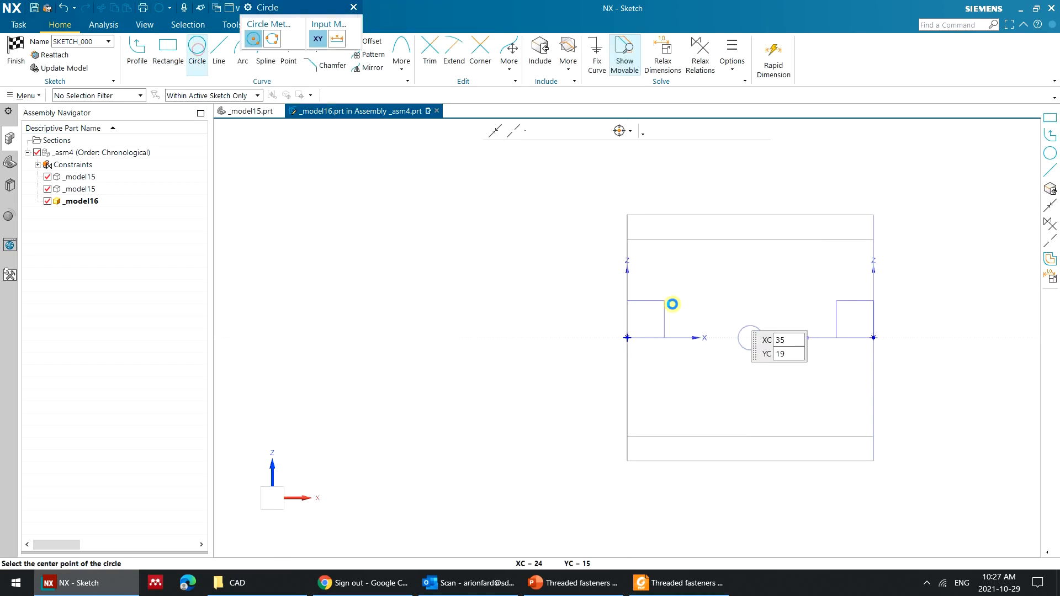
{"action": "left_click", "coordinate": [627, 338]}
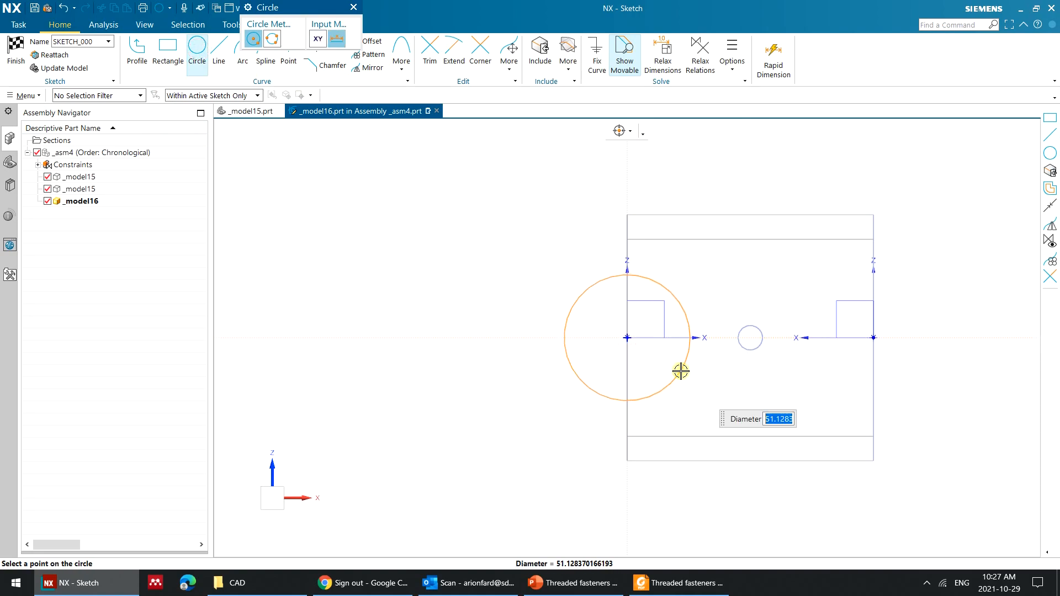
{"action": "key", "text": "Return"}
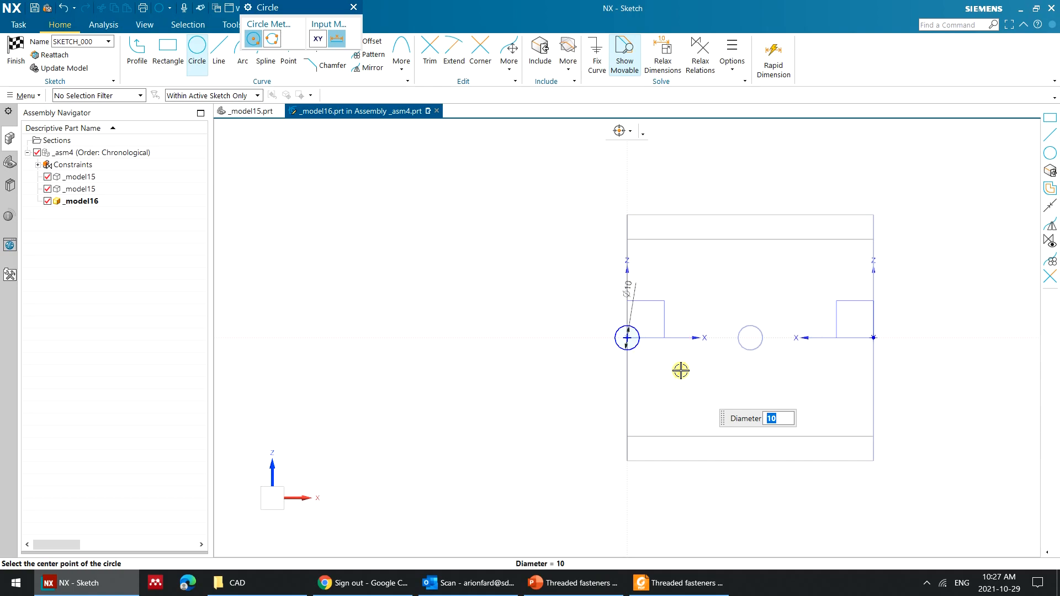
{"action": "left_click", "coordinate": [16, 50]}
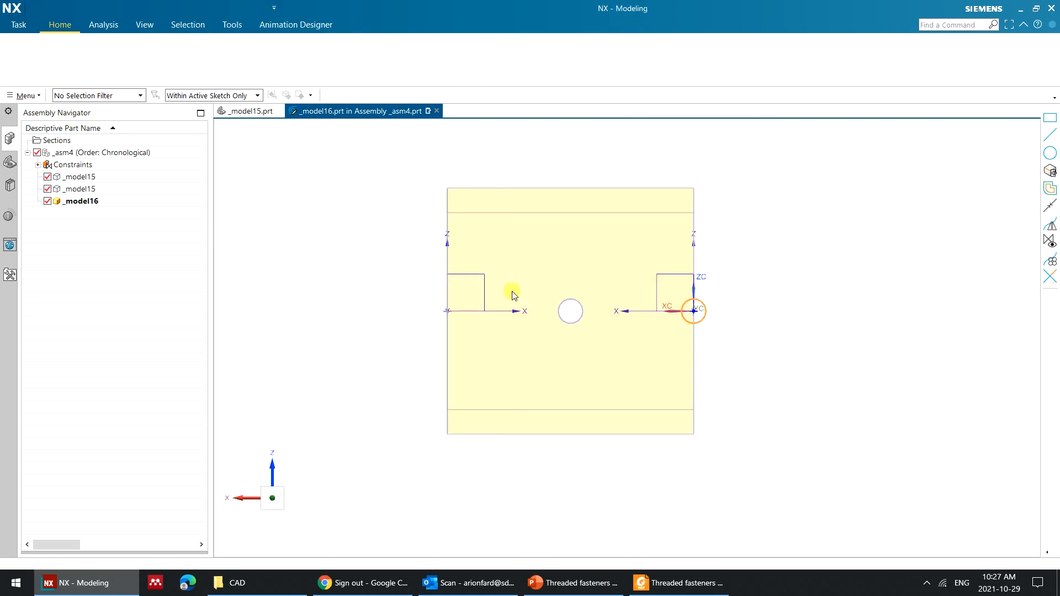
Extrude the circle with a start distance of 10 mm and an end distance of 0 mm.
{"action": "key", "text": "x"}
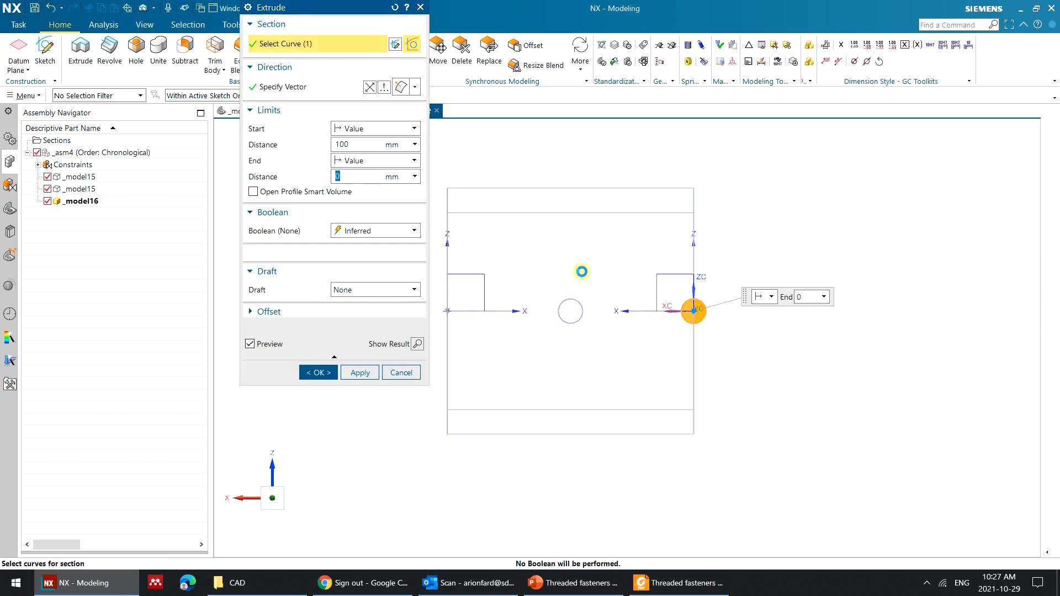
{"action": "middle_click_drag", "start_coordinate": [612, 272], "coordinate": [528, 283]}
{"action": "key", "text": "F8"}
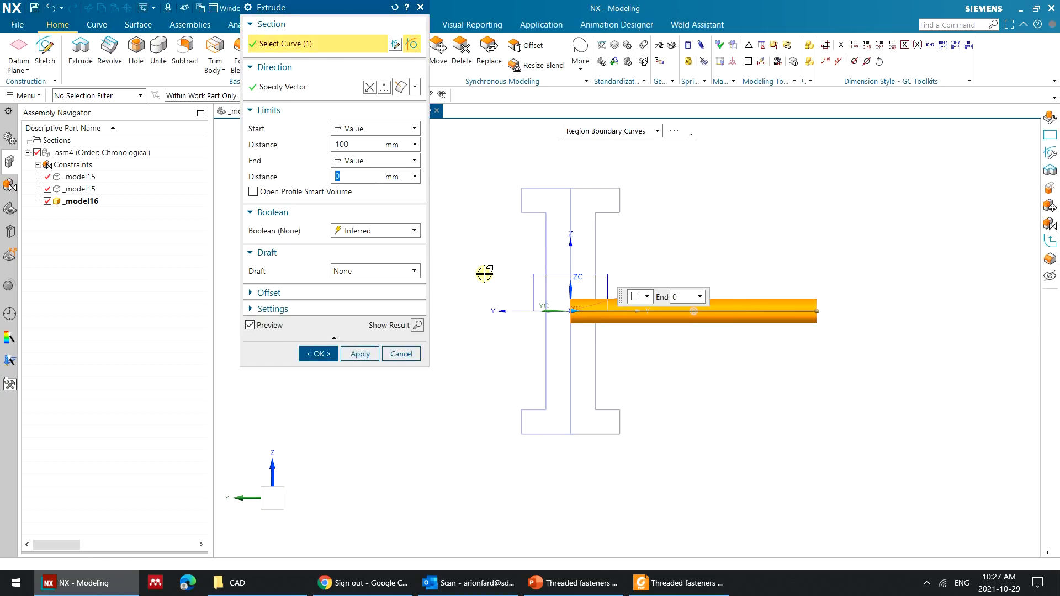
{"action": "left_click", "coordinate": [363, 143]}
{"action": "key", "text": "BackSpace"}
{"action": "key", "text": "Tab"}
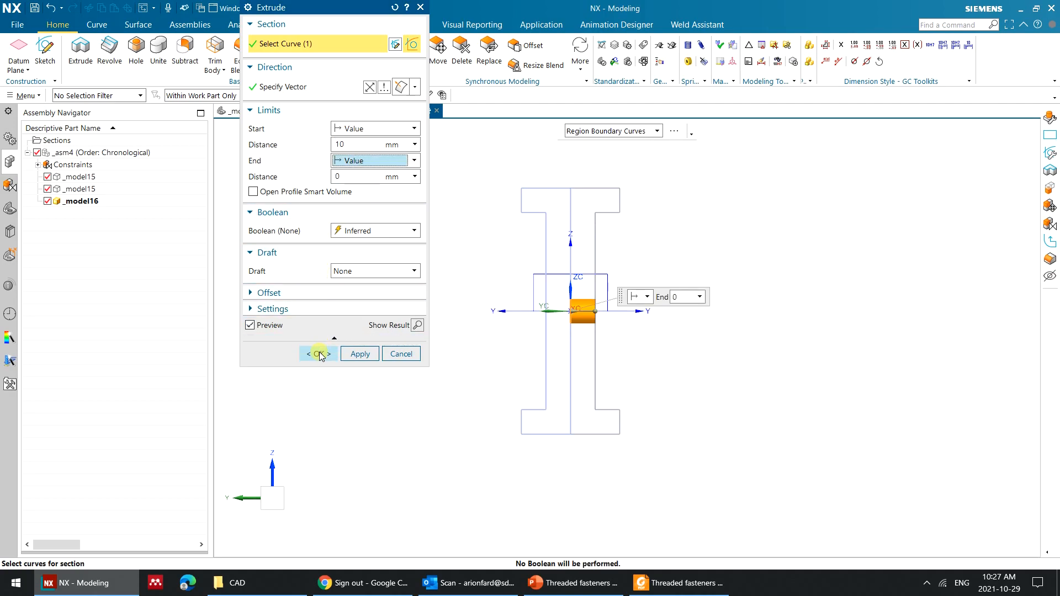
{"action": "left_click", "coordinate": [319, 353]}
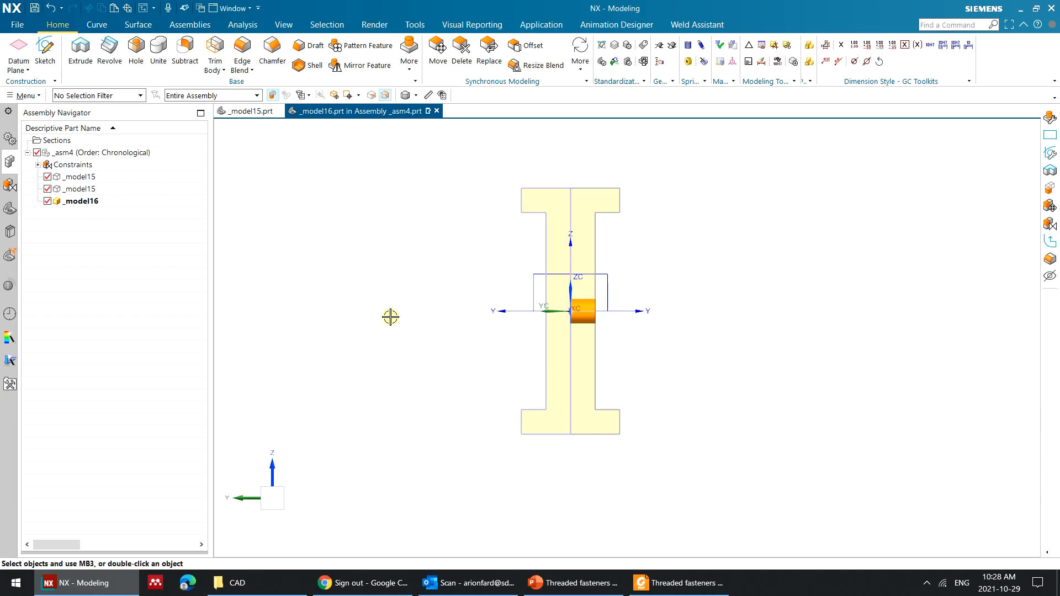
Create a new sketch on the outer end face of the extruded cylinder in _model16.
{"action": "middle_click_drag", "start_coordinate": [437, 294], "coordinate": [391, 298]}
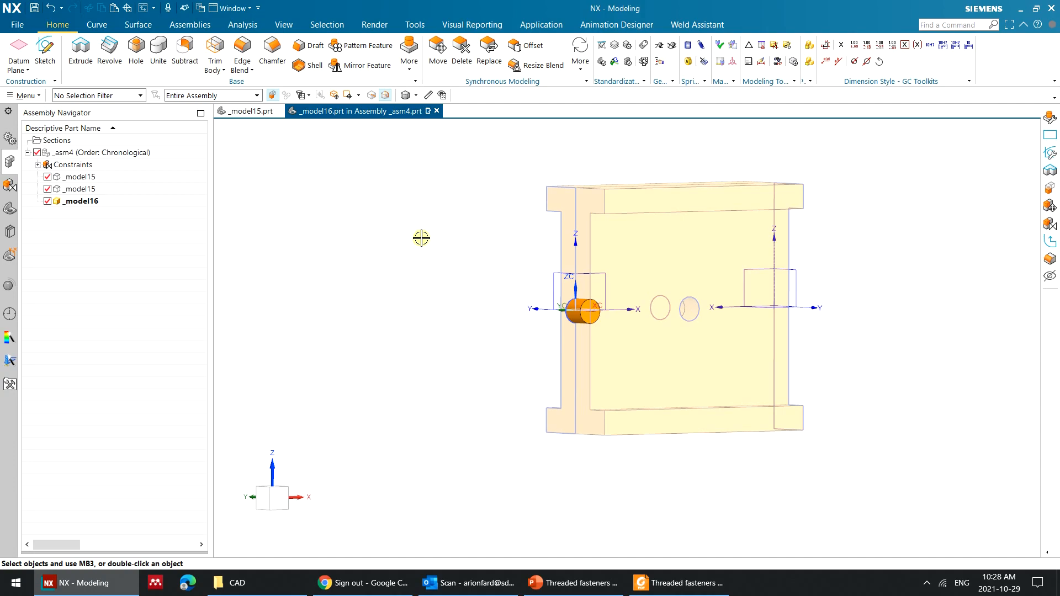
{"action": "middle_click_drag", "start_coordinate": [434, 239], "coordinate": [460, 265]}
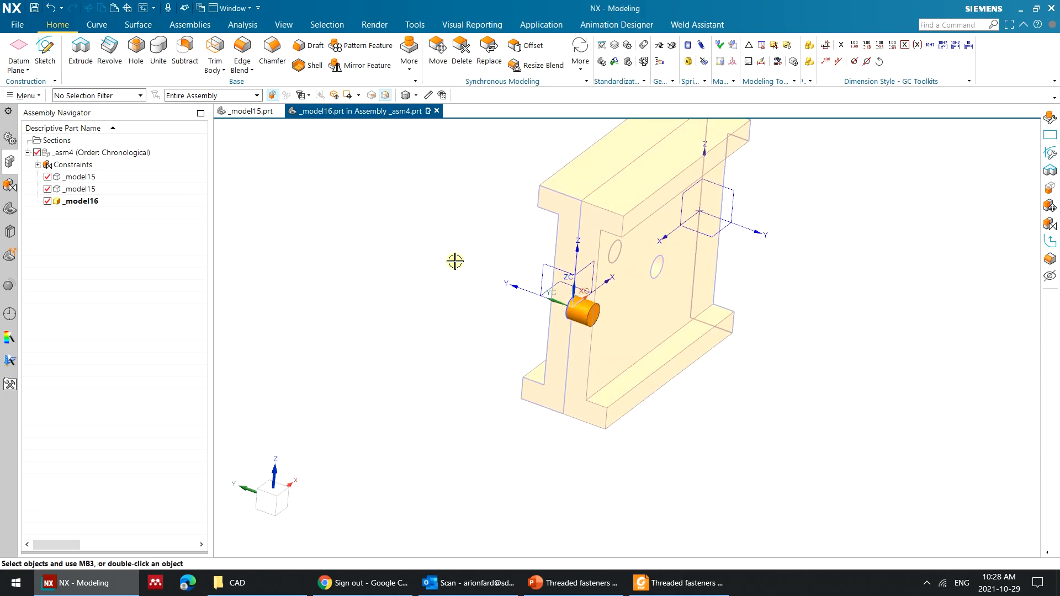
{"action": "middle_click_drag", "start_coordinate": [458, 211], "coordinate": [435, 207]}
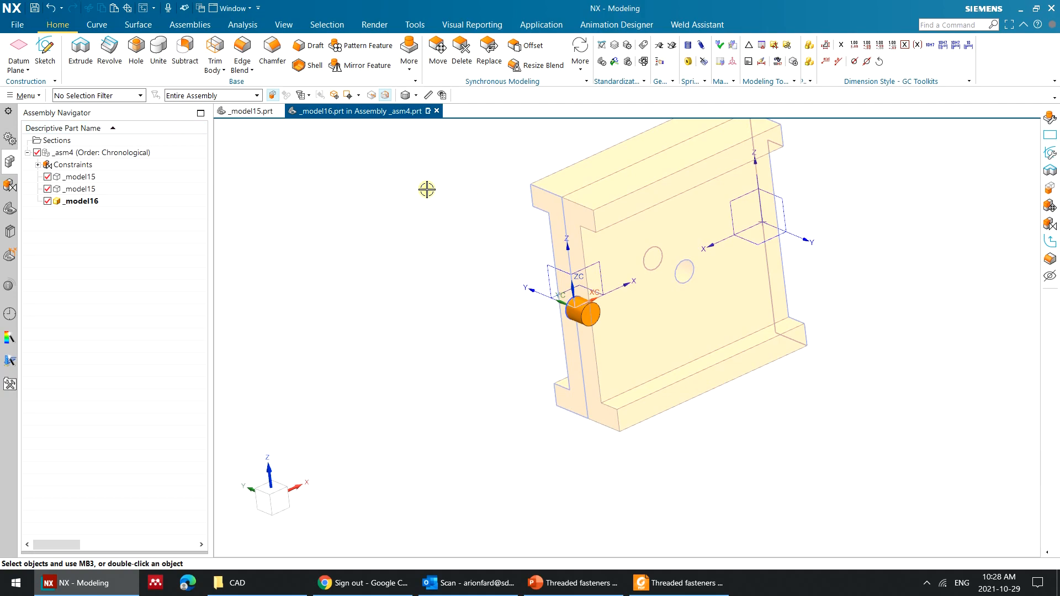
{"action": "left_click", "coordinate": [45, 53]}
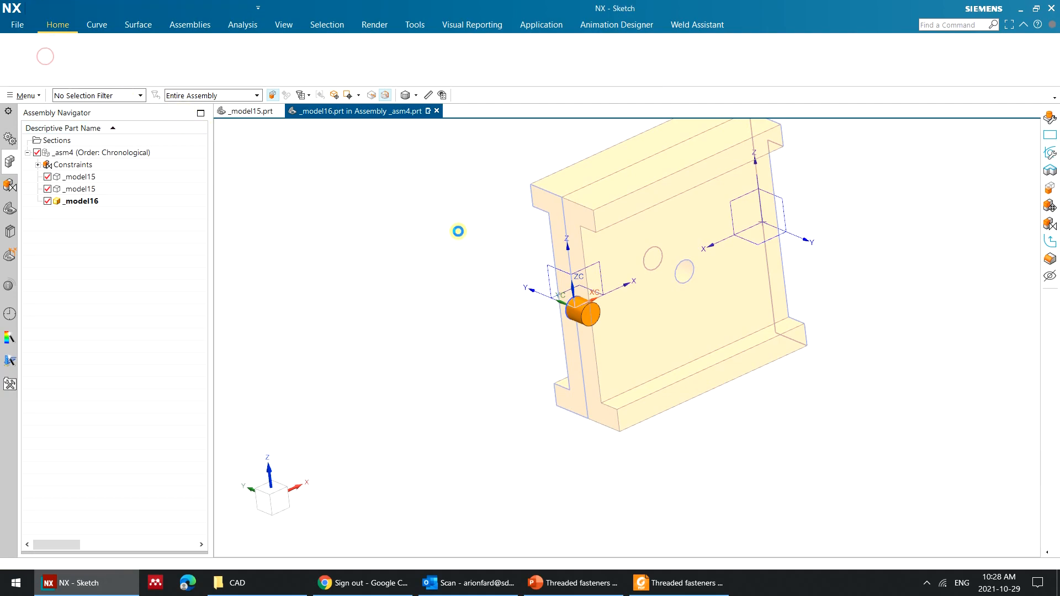
{"action": "scroll", "coordinate": [575, 330], "scroll_direction": "up", "scroll_amount": 5}
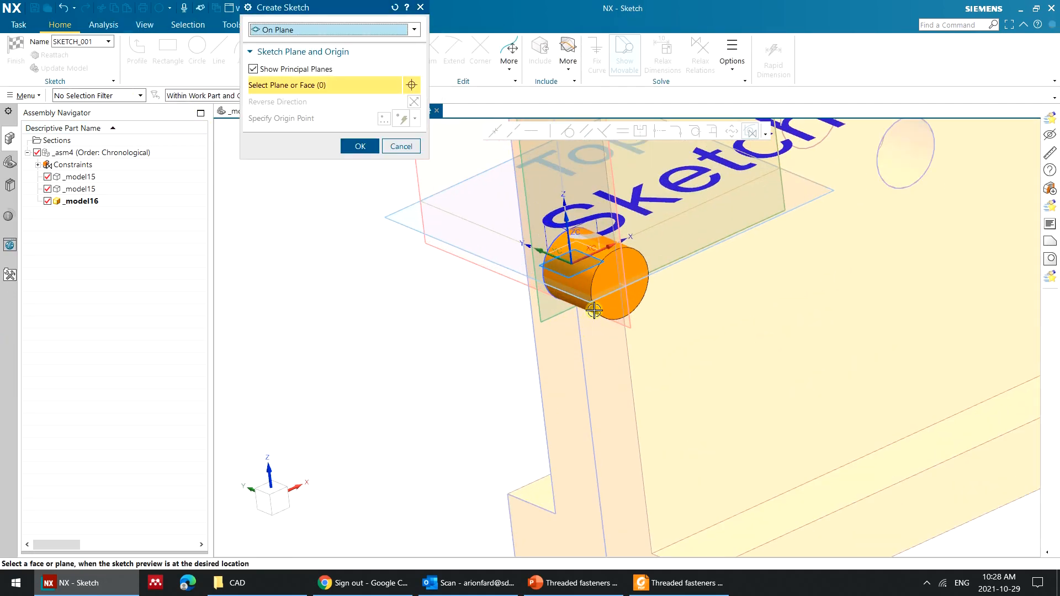
{"action": "left_click", "coordinate": [615, 310]}
{"action": "middle_click", "coordinate": [613, 309]}
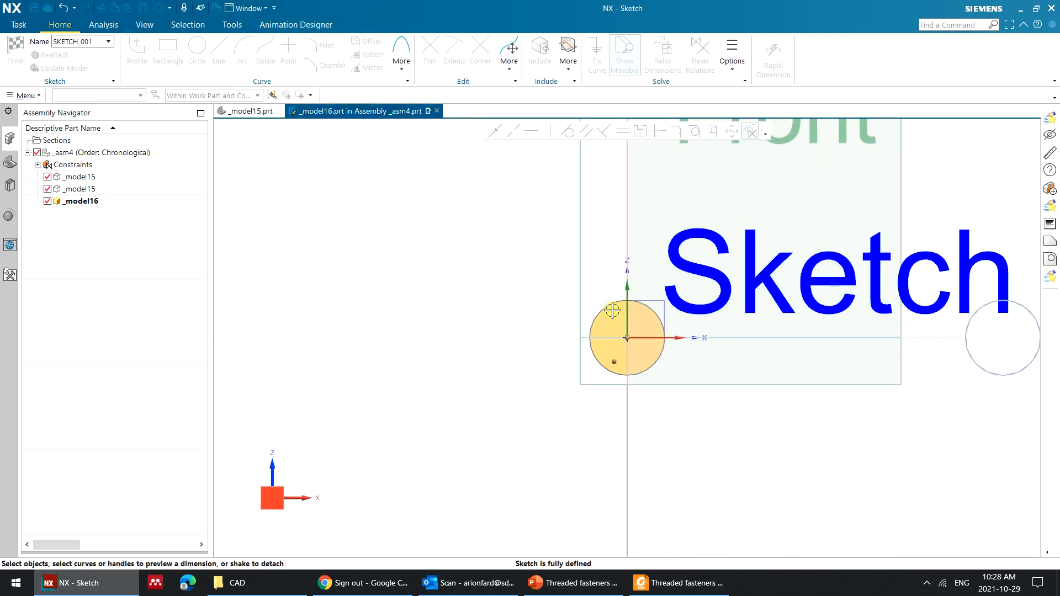
Draw a six-sided polygon centred on the cylinder axis with an inscribed radius of 17/2 mm and 0° rotation.
{"action": "left_click", "coordinate": [398, 59]}
{"action": "left_click", "coordinate": [422, 136]}
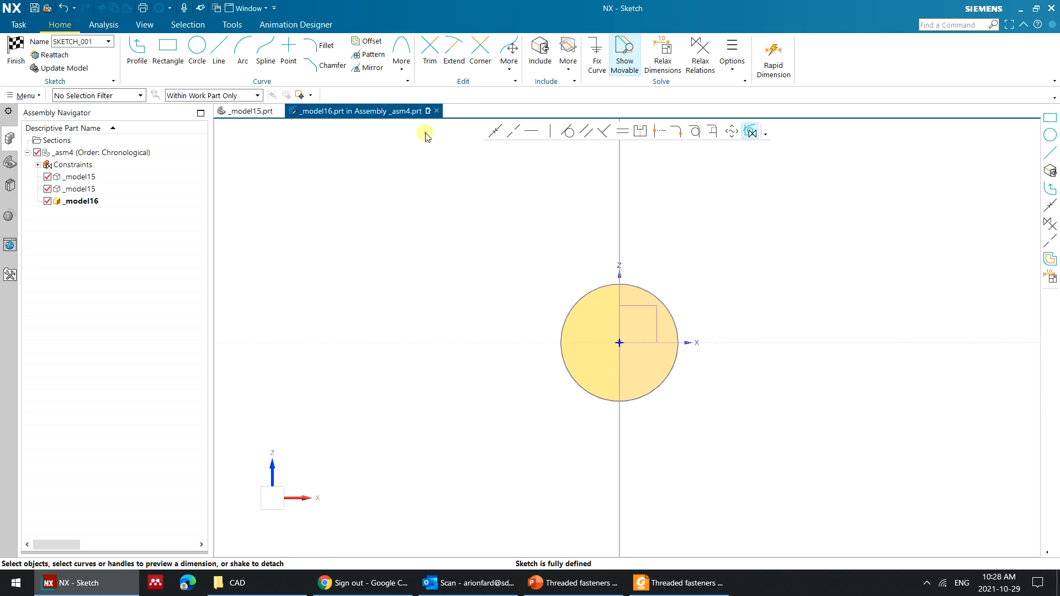
{"action": "left_click", "coordinate": [619, 343]}
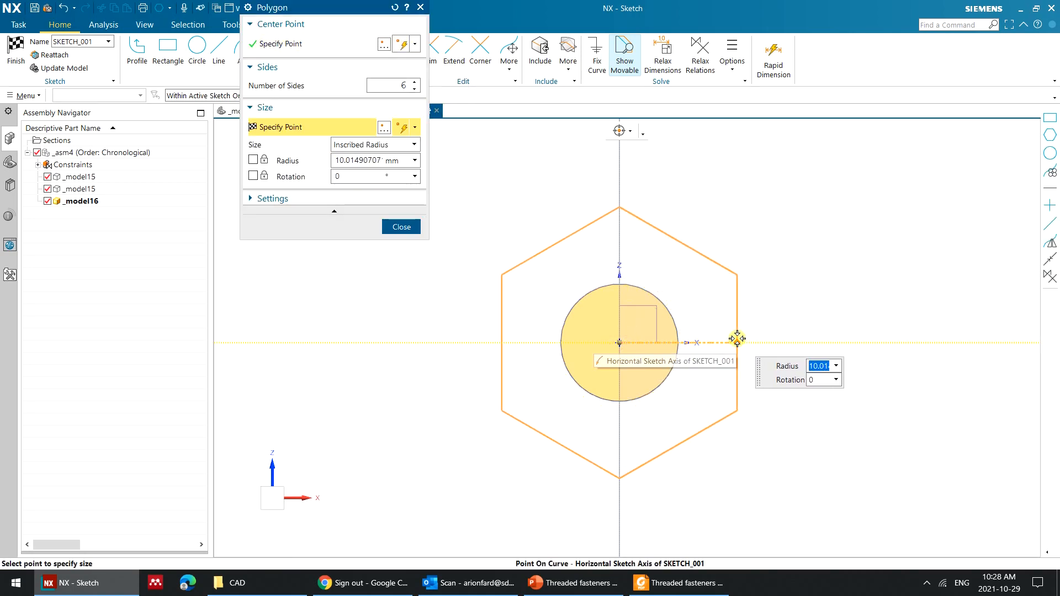
{"action": "type", "text": "17"}
{"action": "key", "text": "Tab"}
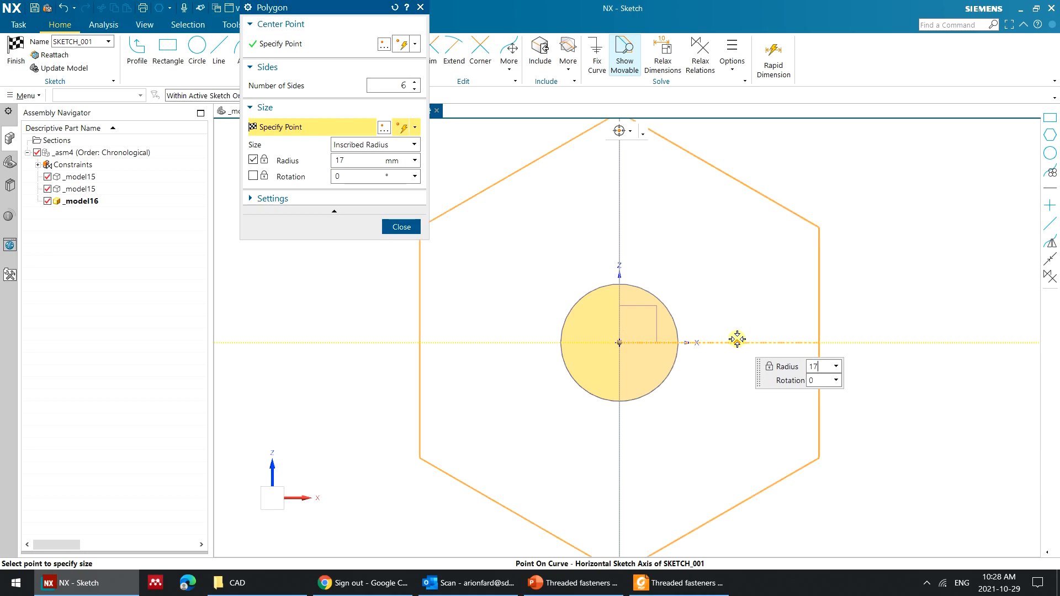
{"action": "type", "text": "/2"}
{"action": "key", "text": "Return"}
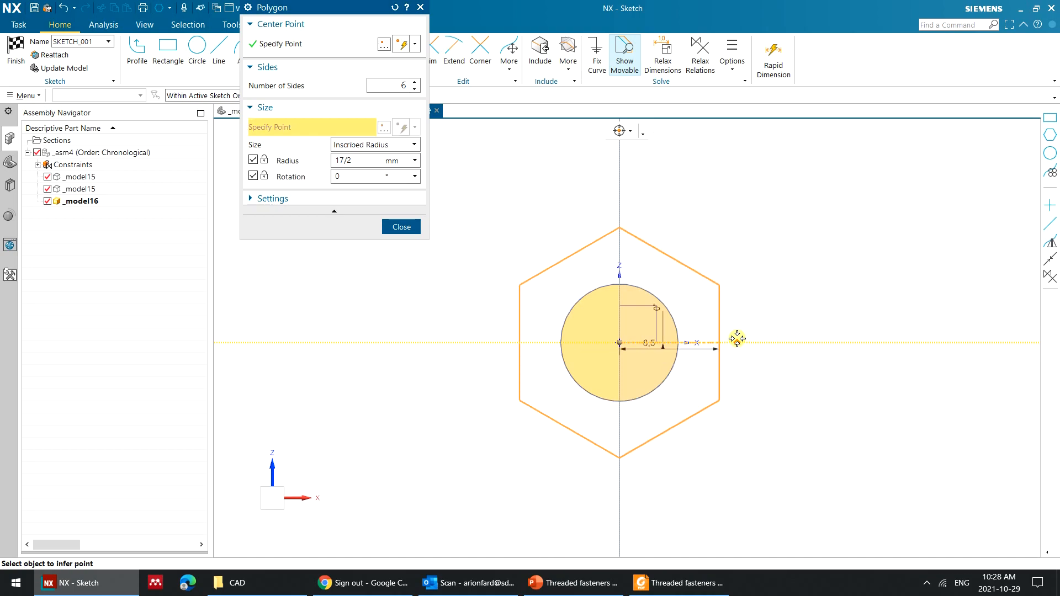
Finish the hexagon sketch and extrude it with a start distance of 7 mm and an end distance of 0 mm, using the inferred Boolean.
{"action": "left_click", "coordinate": [401, 227]}
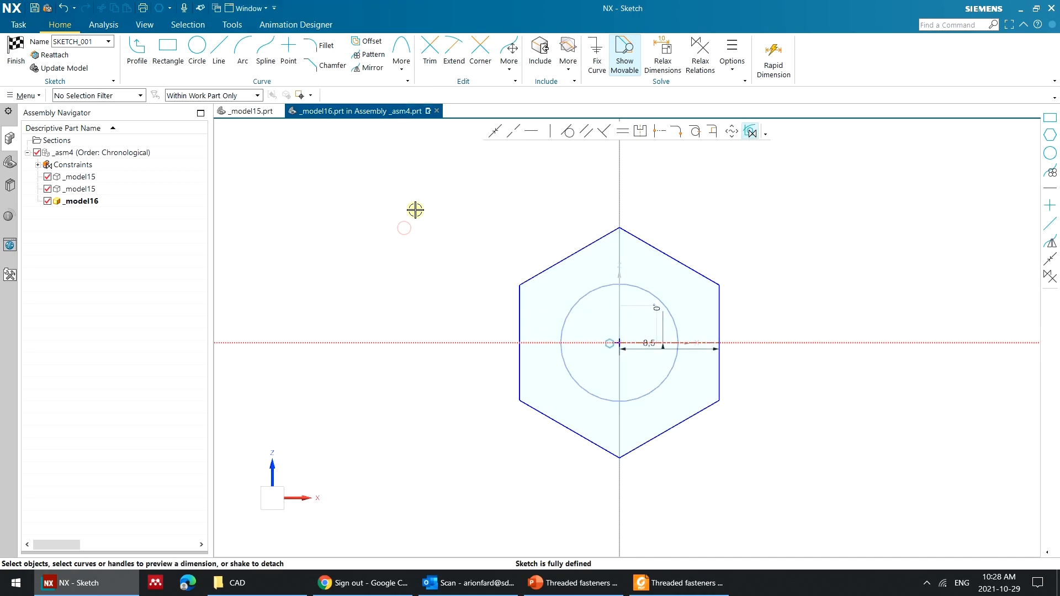
{"action": "mouse_move", "coordinate": [422, 220]}
{"action": "middle_mouse_down"}
{"action": "mouse_move", "coordinate": [440, 250]}
{"action": "mouse_move", "coordinate": [462, 250]}
{"action": "mouse_move", "coordinate": [357, 196]}
{"action": "middle_mouse_up"}
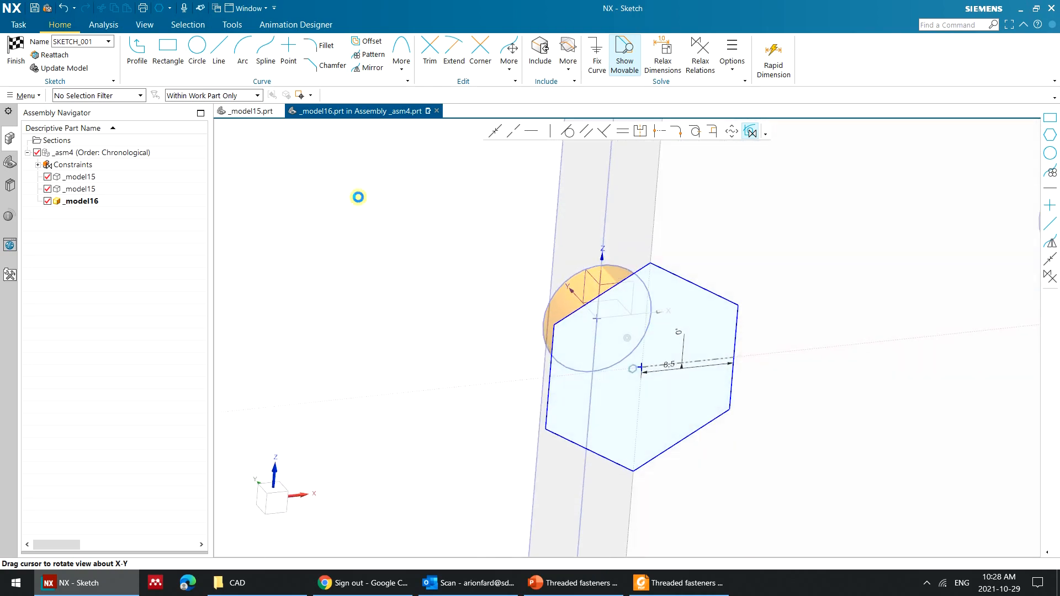
{"action": "left_click", "coordinate": [16, 49]}
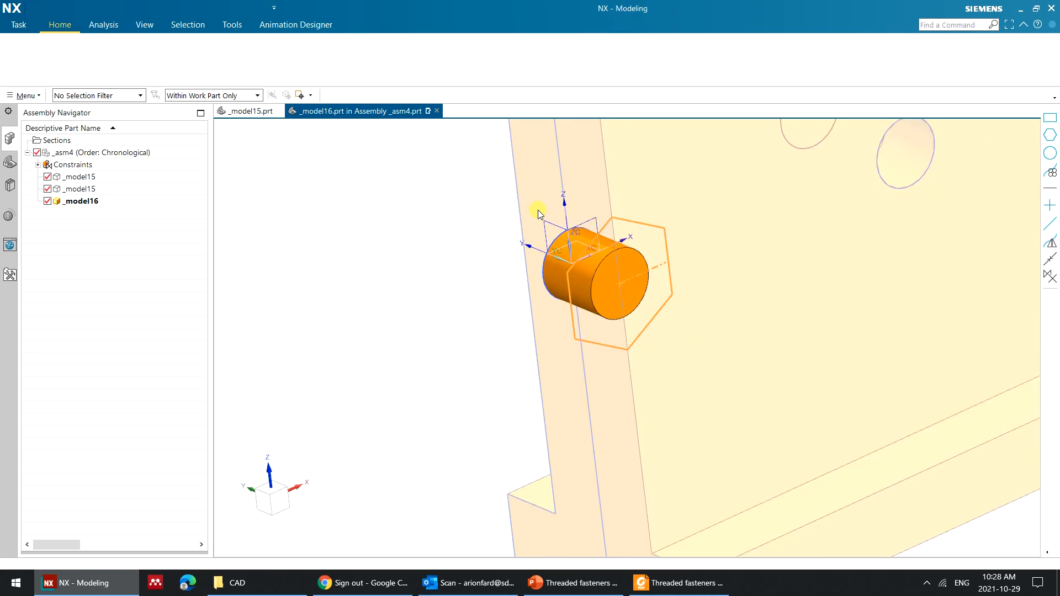
{"action": "key", "text": "x"}
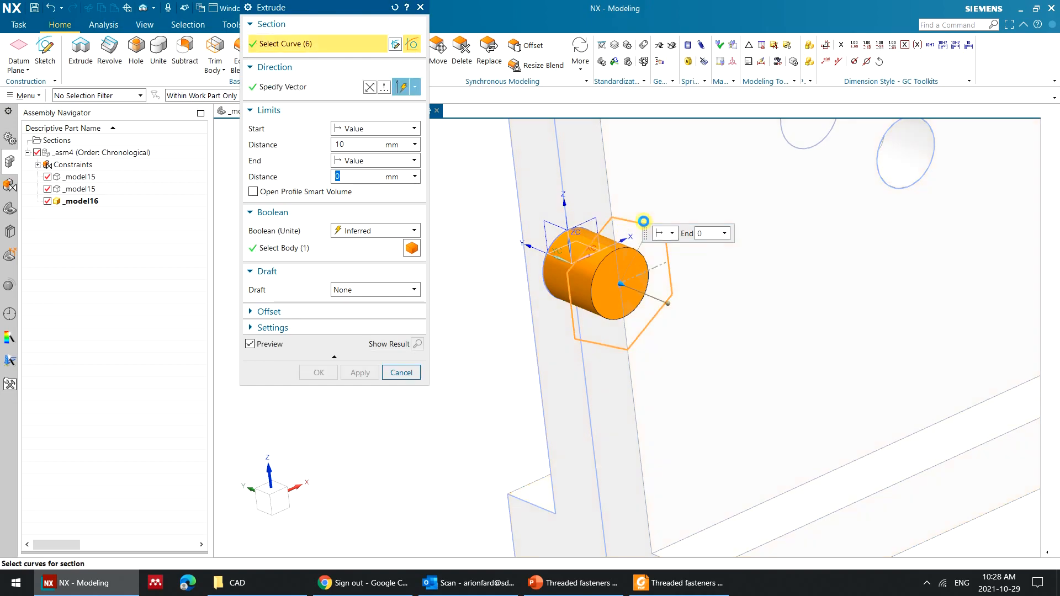
{"action": "double_click", "coordinate": [357, 145]}
{"action": "type", "text": "7"}
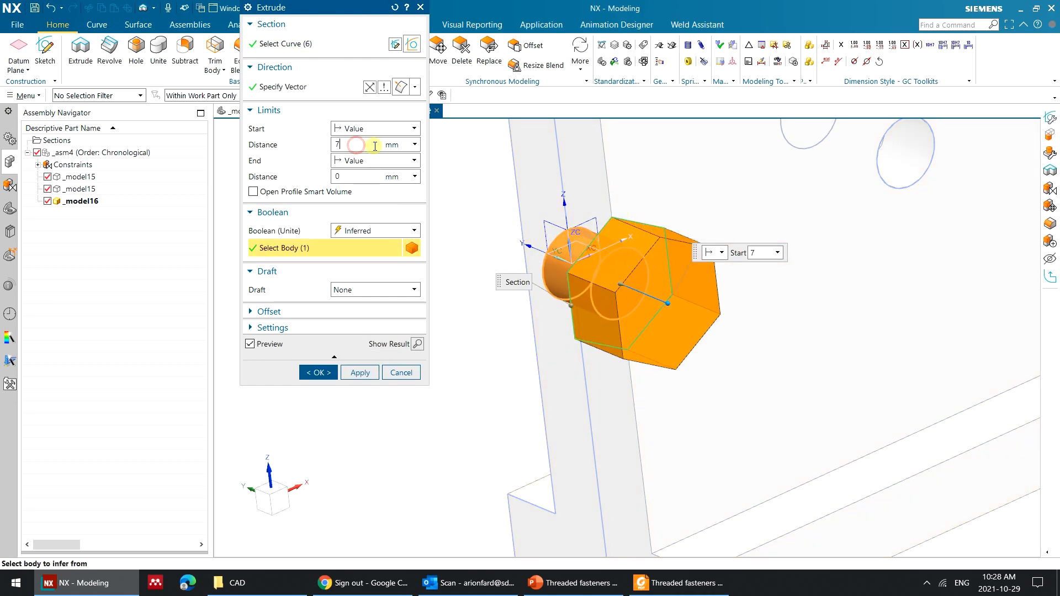
{"action": "key", "text": "Tab"}
{"action": "left_click", "coordinate": [320, 373]}
Mirror both sketches and both extrusions of the fastener about the XZ datum plane at the shank's free end.
{"action": "middle_click_drag", "start_coordinate": [373, 312], "coordinate": [501, 269]}
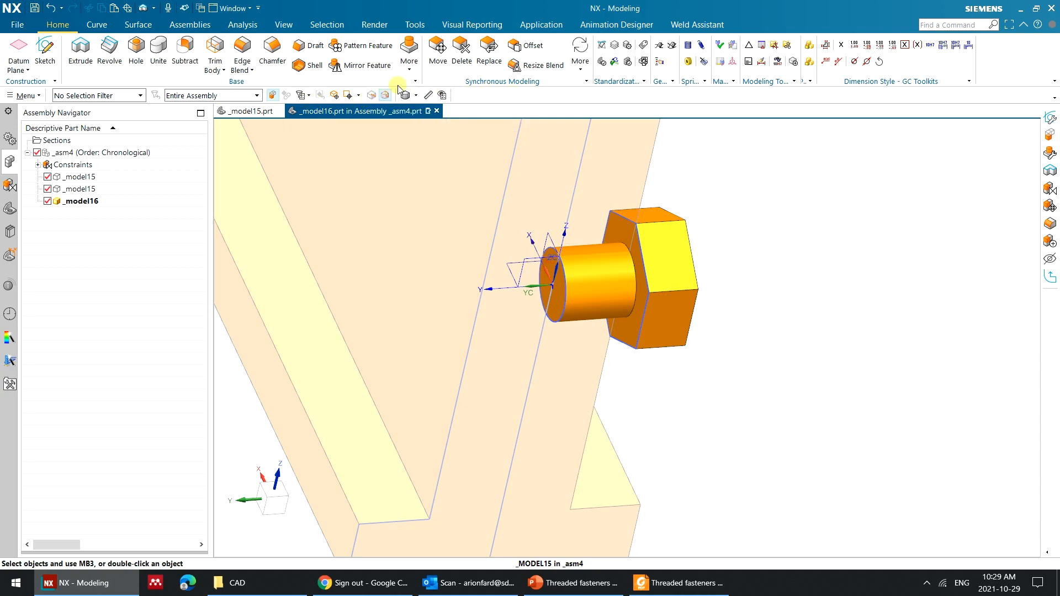
{"action": "left_click", "coordinate": [369, 65]}
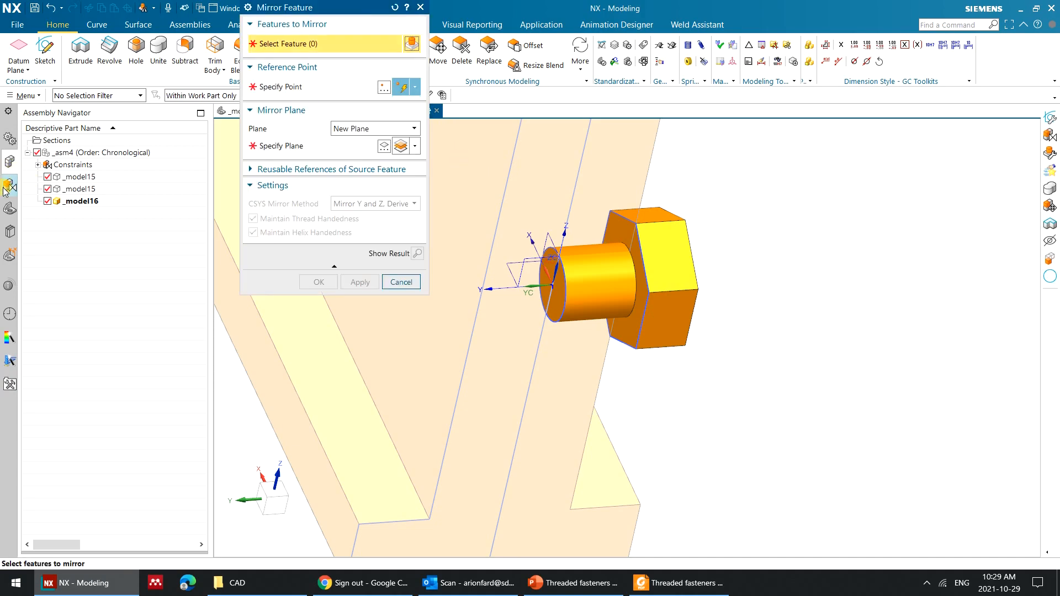
{"action": "left_click", "coordinate": [10, 208]}
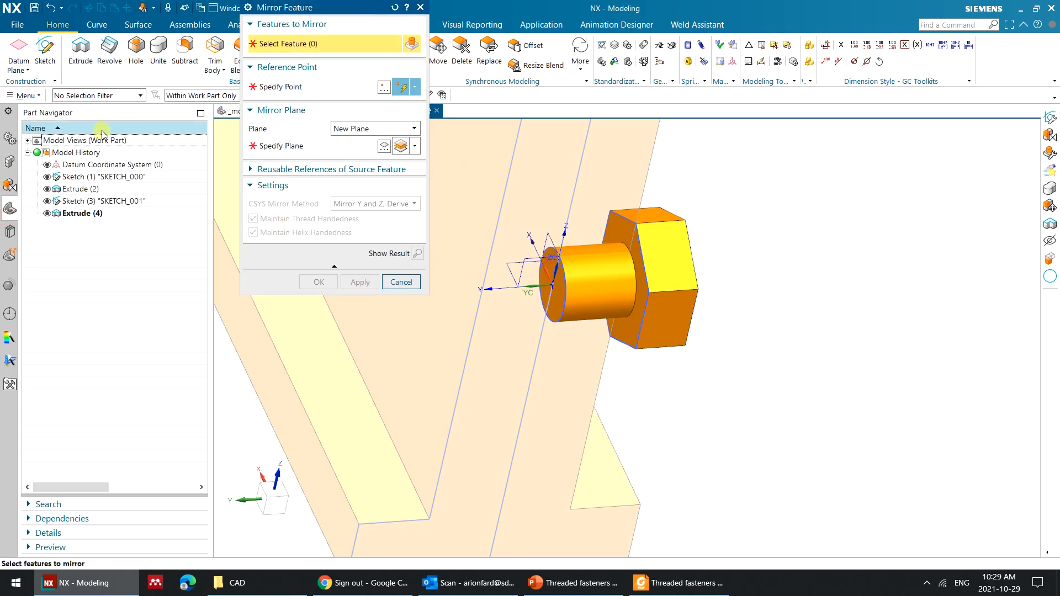
{"action": "left_click_drag", "start_coordinate": [86, 181], "coordinate": [91, 219]}
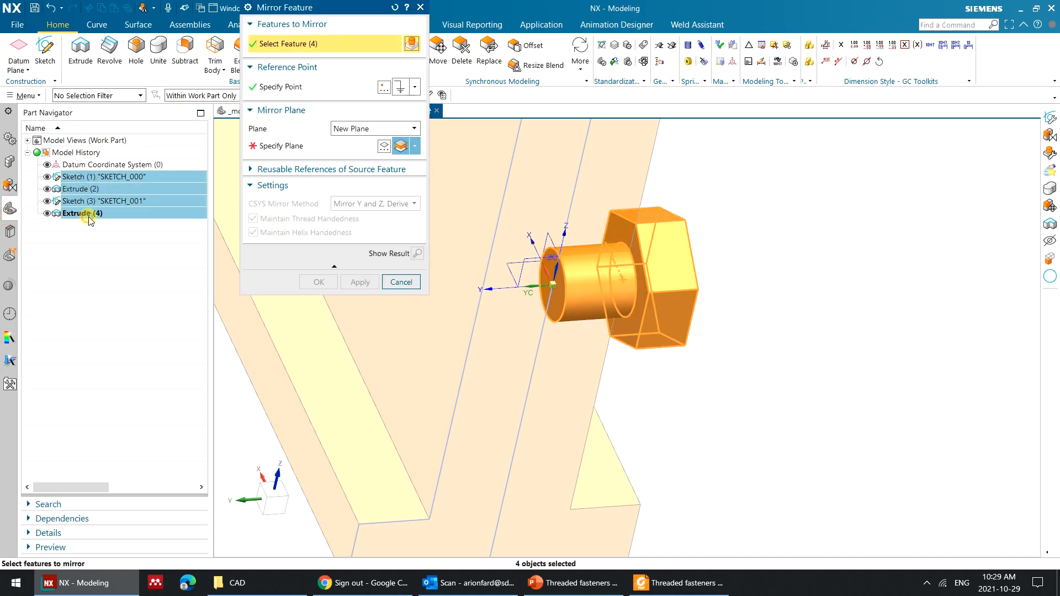
{"action": "left_click", "coordinate": [292, 145]}
{"action": "scroll", "coordinate": [475, 285], "scroll_direction": "up", "scroll_amount": 2}
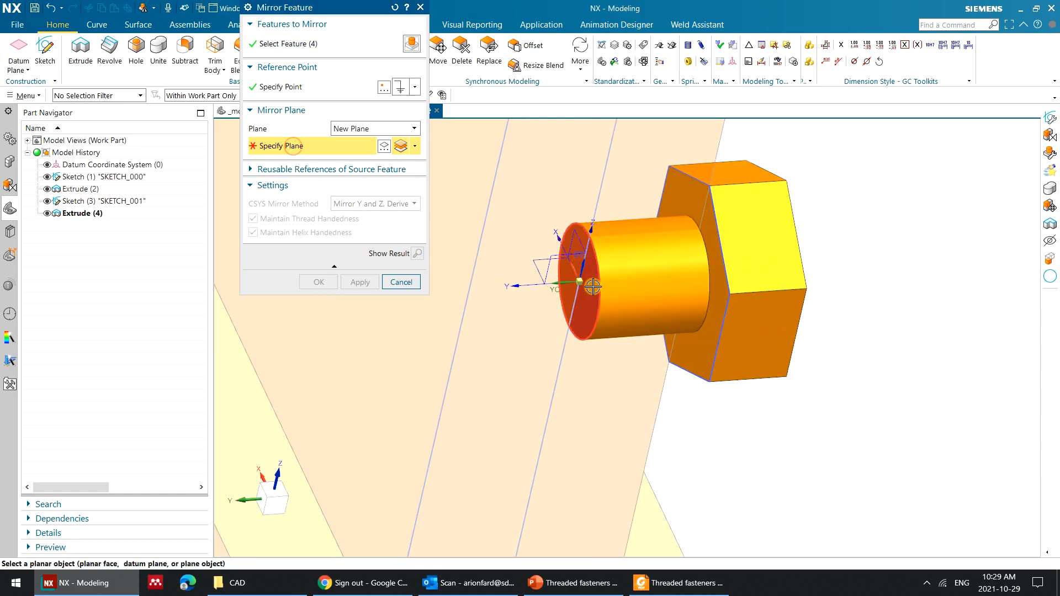
{"action": "left_click", "coordinate": [593, 287]}
{"action": "scroll", "coordinate": [607, 345], "scroll_direction": "down", "scroll_amount": 2}
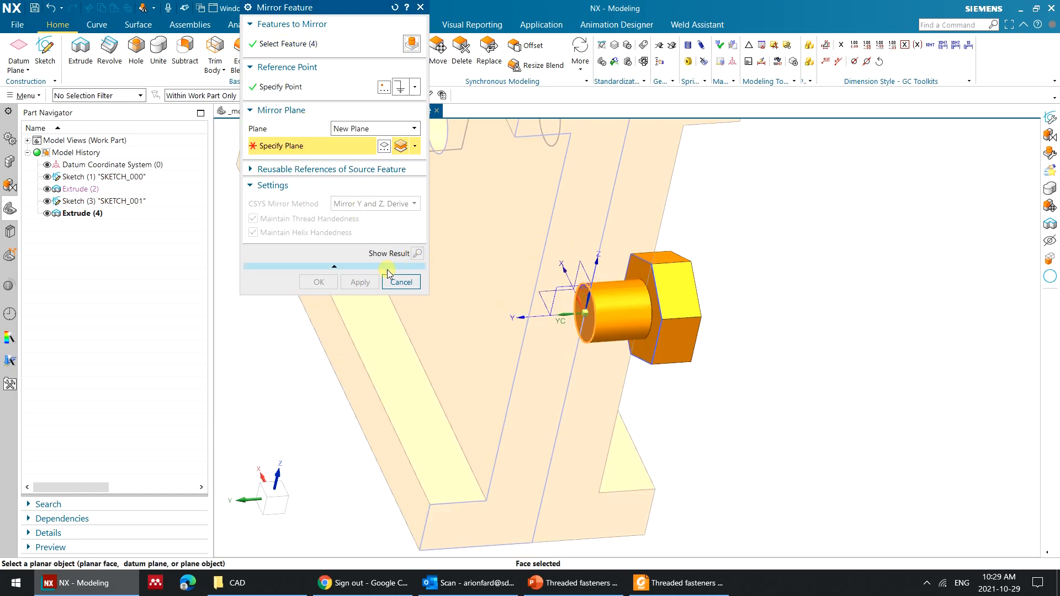
{"action": "scroll", "coordinate": [597, 309], "scroll_direction": "up", "scroll_amount": 2}
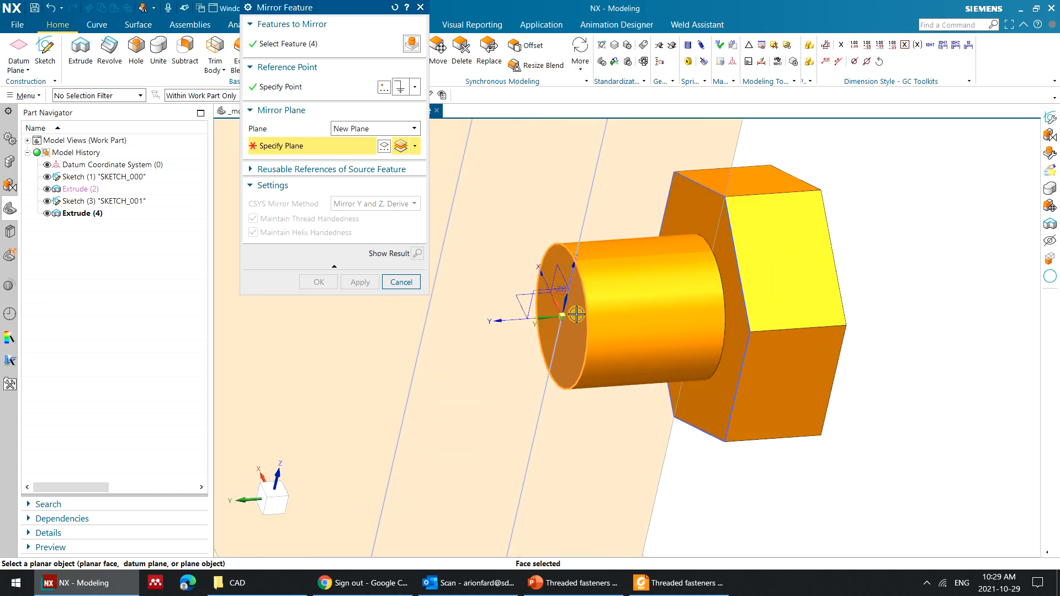
{"action": "left_click", "coordinate": [558, 271]}
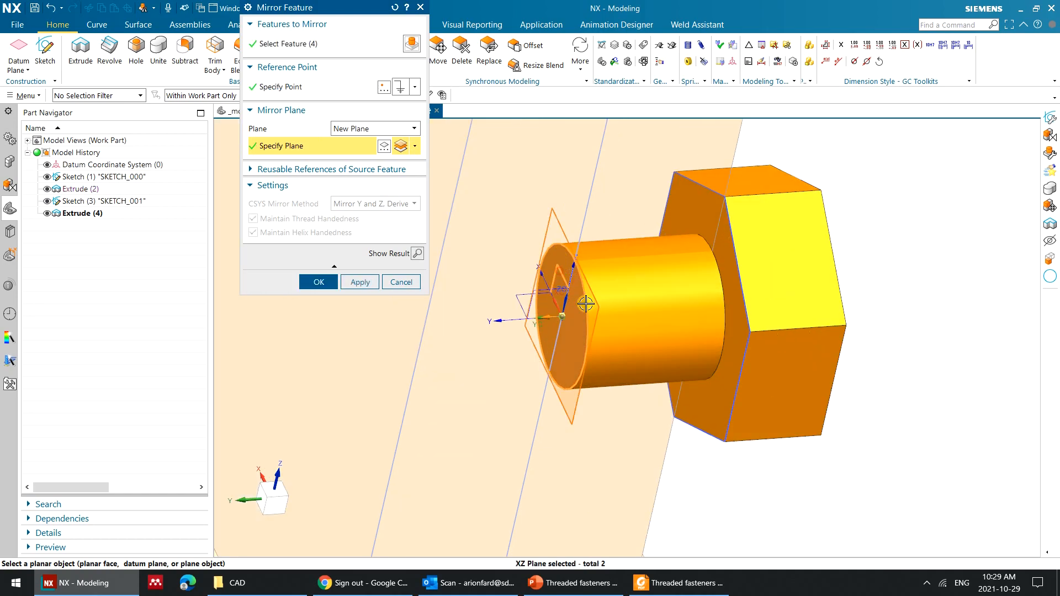
{"action": "scroll", "coordinate": [587, 306], "scroll_direction": "down", "scroll_amount": 4}
{"action": "left_click", "coordinate": [416, 254]}
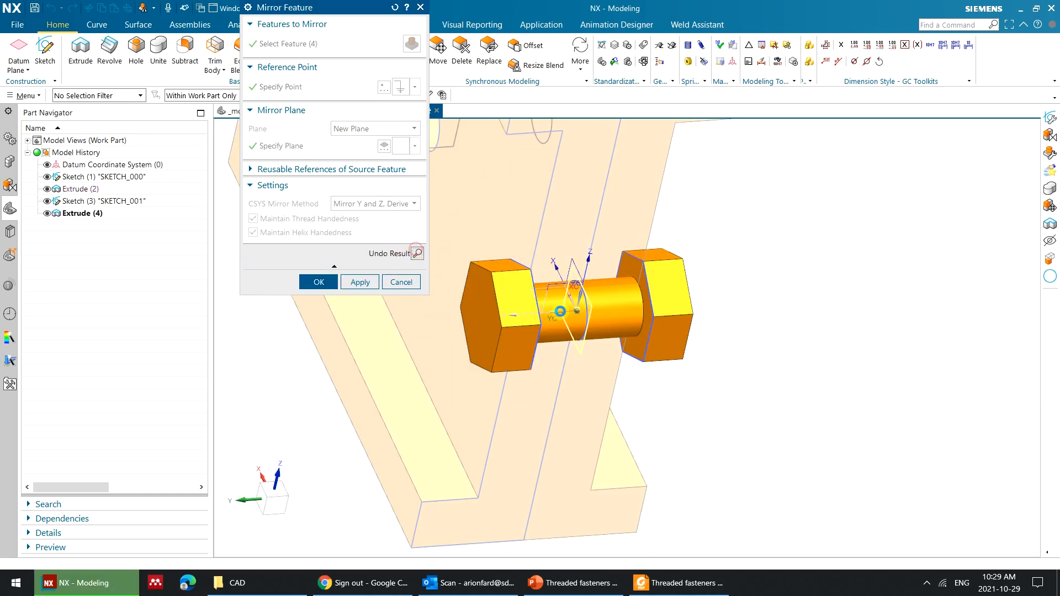
{"action": "middle_click_drag", "start_coordinate": [661, 318], "coordinate": [611, 295]}
{"action": "left_click", "coordinate": [319, 281]}
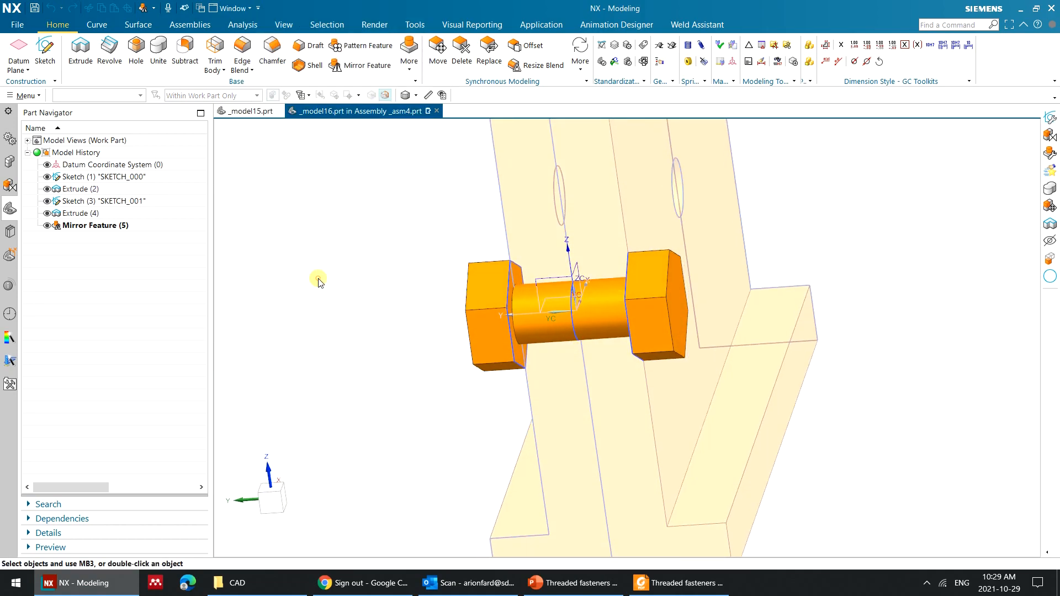
Unite the original fastener body with its mirrored half.
{"action": "middle_click_drag", "start_coordinate": [416, 290], "coordinate": [393, 298]}
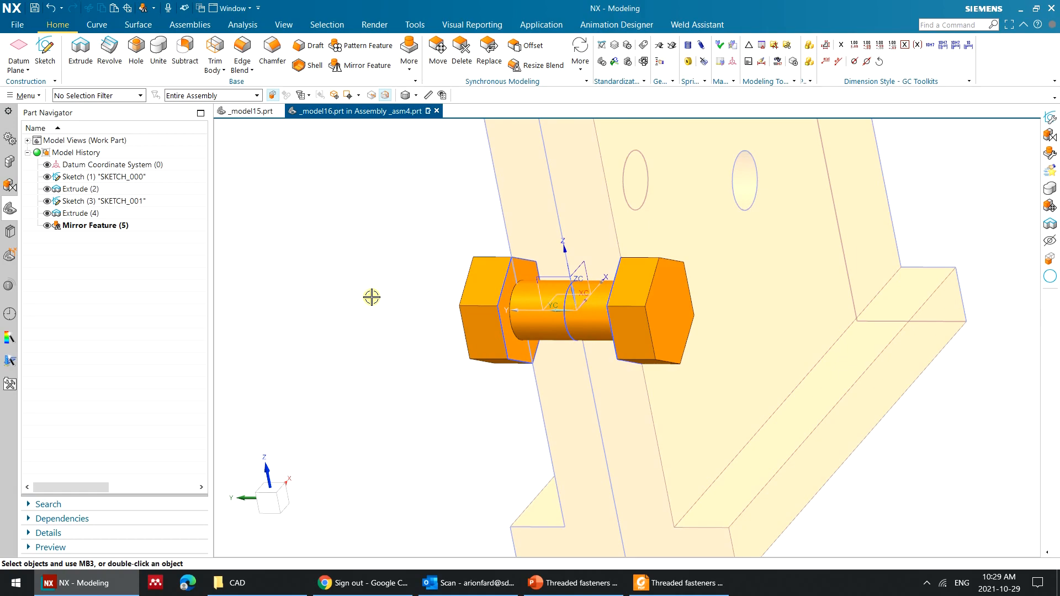
{"action": "mouse_move", "coordinate": [353, 279]}
{"action": "middle_mouse_down"}
{"action": "mouse_move", "coordinate": [383, 289]}
{"action": "mouse_move", "coordinate": [353, 280]}
{"action": "middle_mouse_up"}
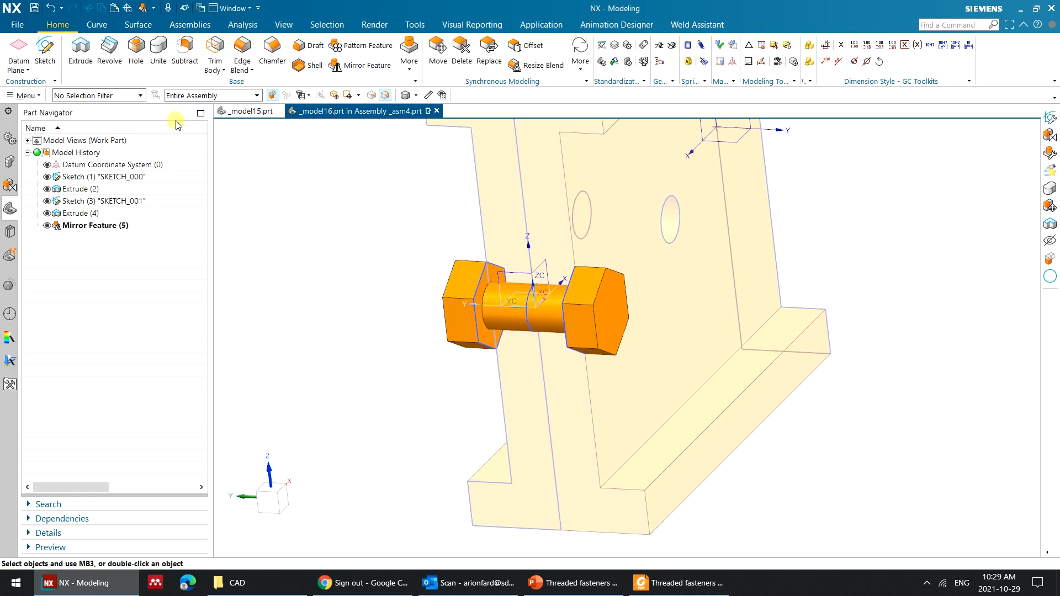
{"action": "left_click", "coordinate": [159, 52]}
{"action": "left_click", "coordinate": [578, 309]}
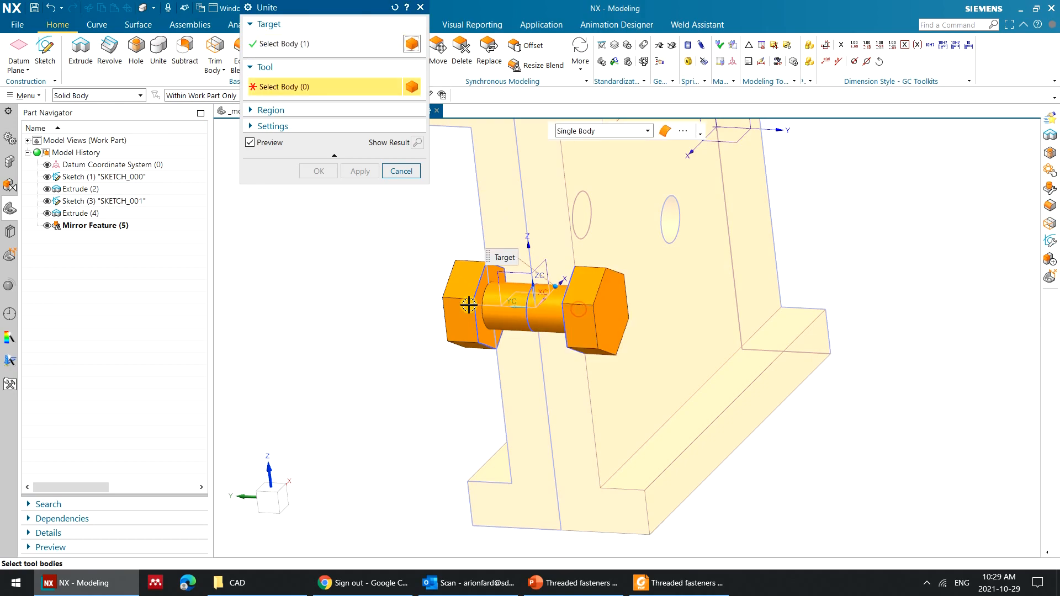
{"action": "left_click", "coordinate": [465, 306]}
{"action": "left_click", "coordinate": [312, 170]}
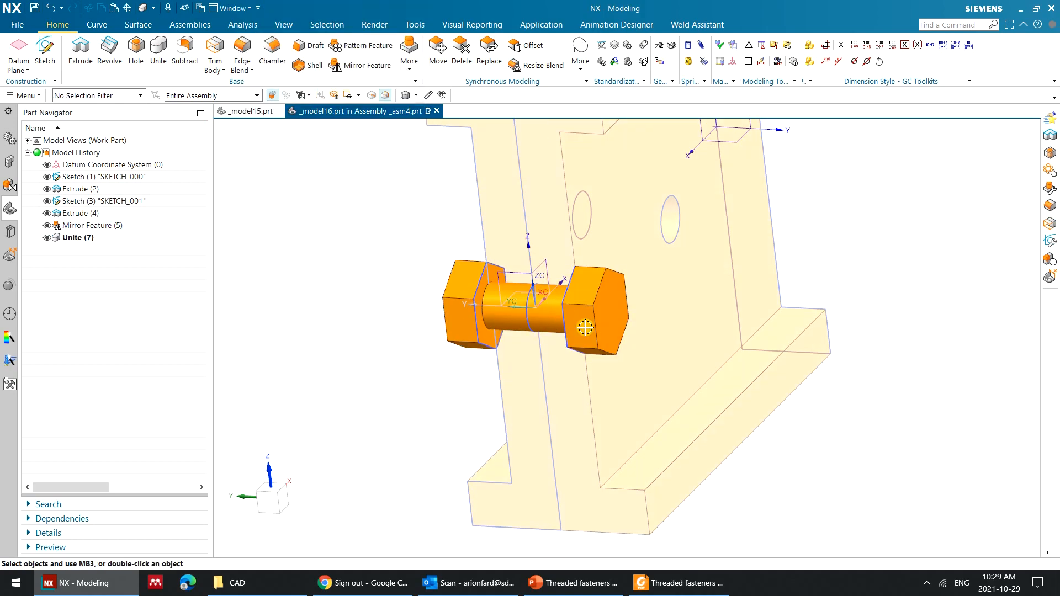
Save the fastener part and make the _asm4 assembly the work part.
{"action": "mouse_move", "coordinate": [443, 300]}
{"action": "middle_mouse_down"}
{"action": "mouse_move", "coordinate": [433, 291]}
{"action": "mouse_move", "coordinate": [428, 307]}
{"action": "middle_mouse_up"}
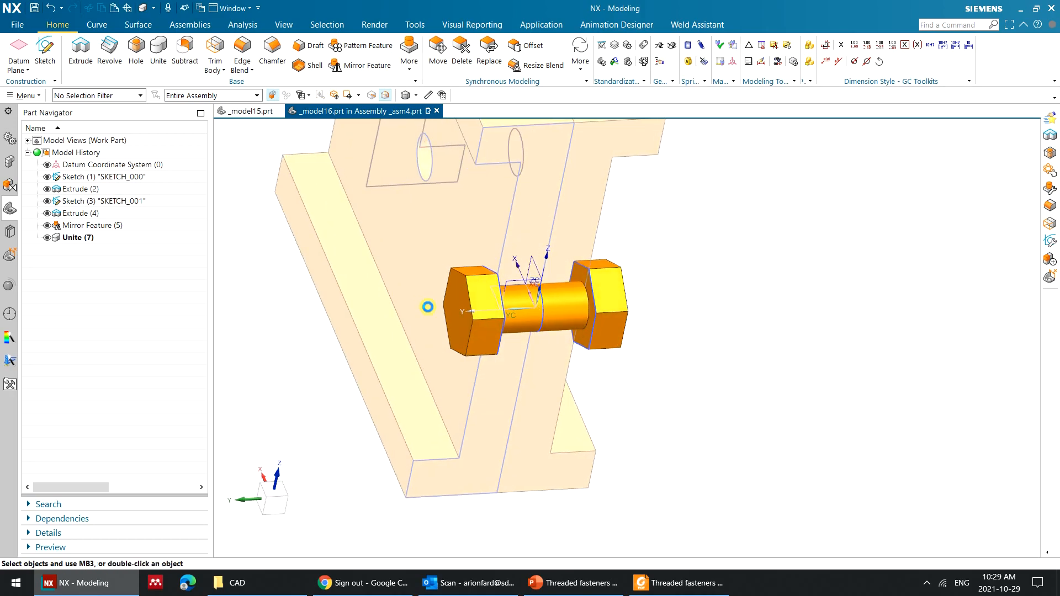
{"action": "key", "text": "ctrl+s"}
{"action": "left_click", "coordinate": [573, 279]}
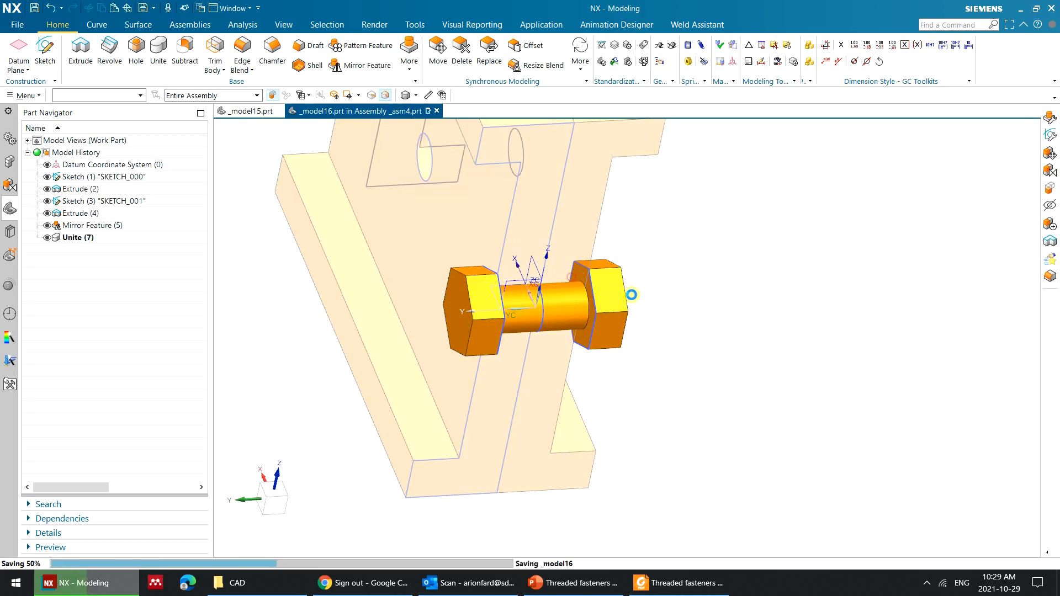
{"action": "middle_click_drag", "start_coordinate": [683, 300], "coordinate": [596, 265]}
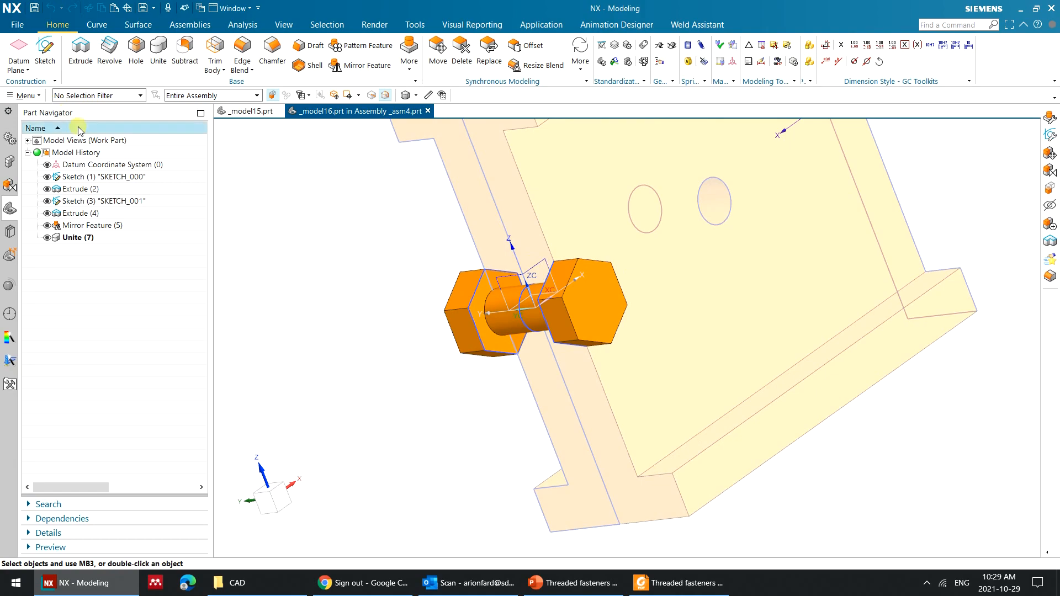
{"action": "left_click", "coordinate": [10, 161]}
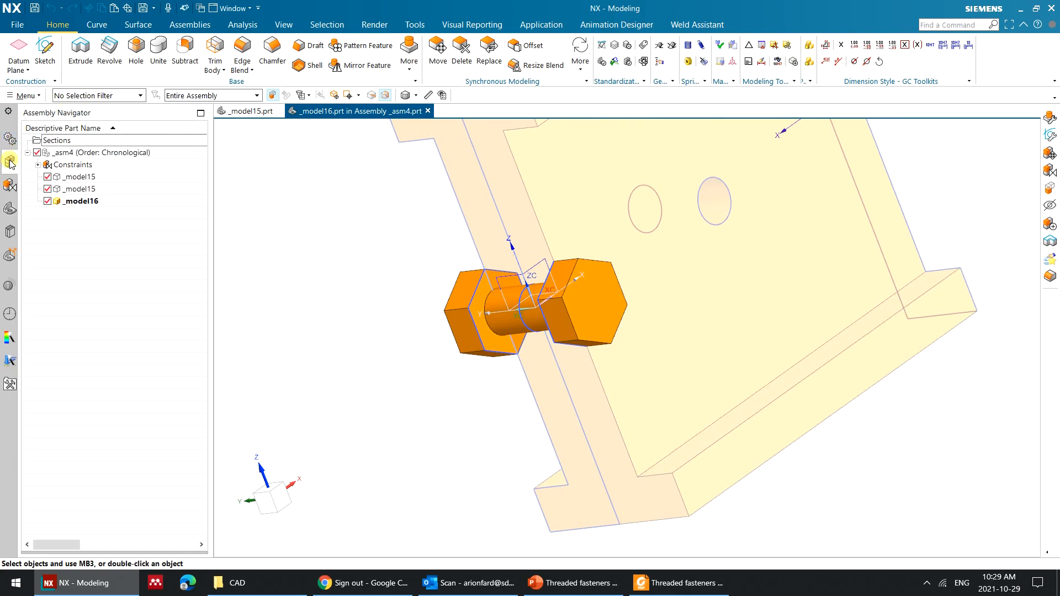
{"action": "double_click", "coordinate": [97, 153]}
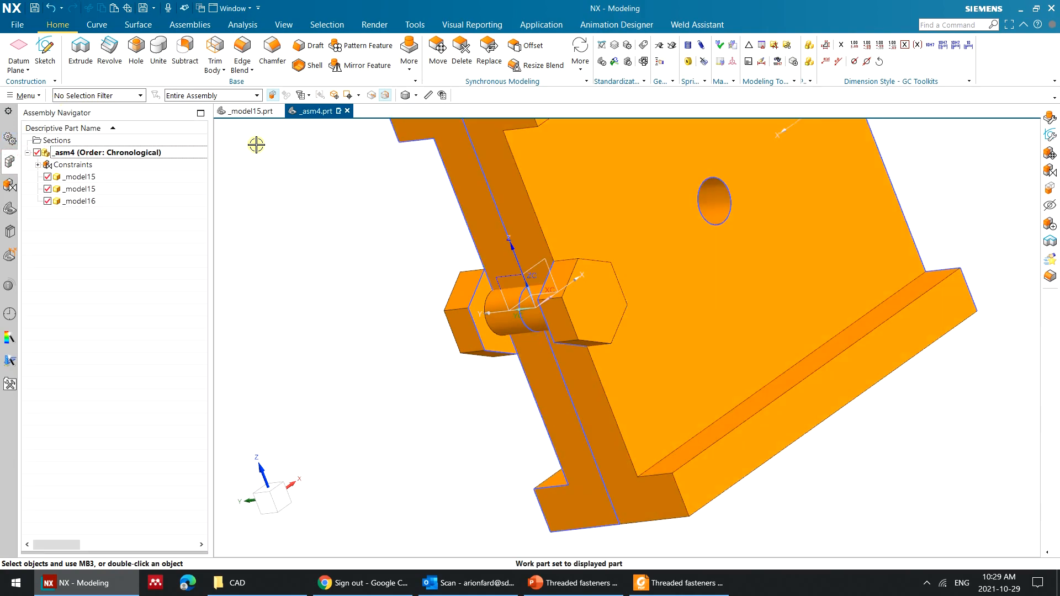
Add a Concentric constraint between the circular edge at the middle of the fastener's shank and the hole edge where the channels meet.
{"action": "middle_click_drag", "start_coordinate": [351, 197], "coordinate": [375, 213]}
{"action": "left_click", "coordinate": [190, 24]}
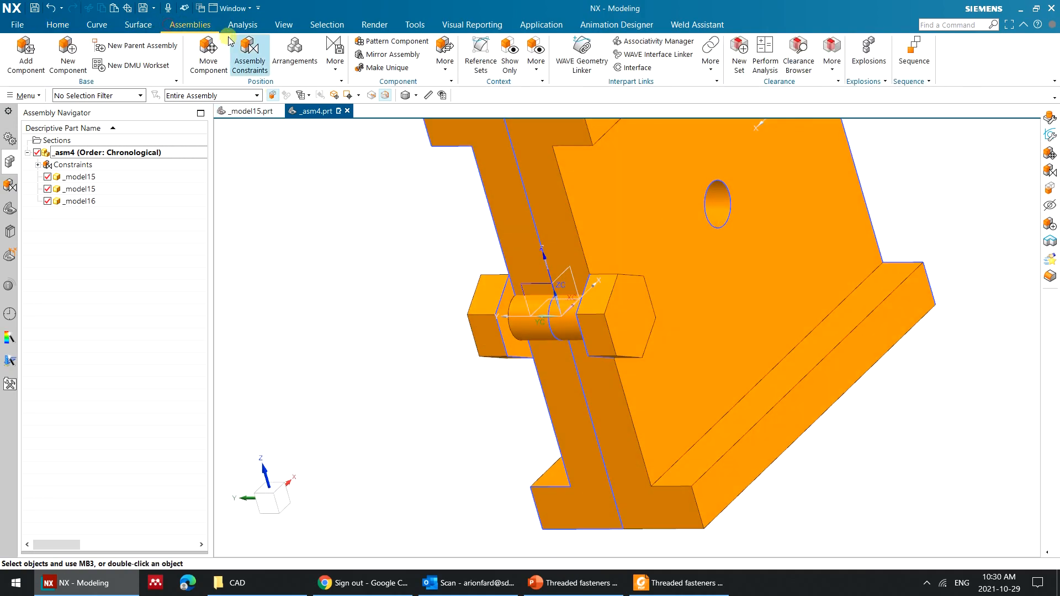
{"action": "left_click", "coordinate": [249, 52]}
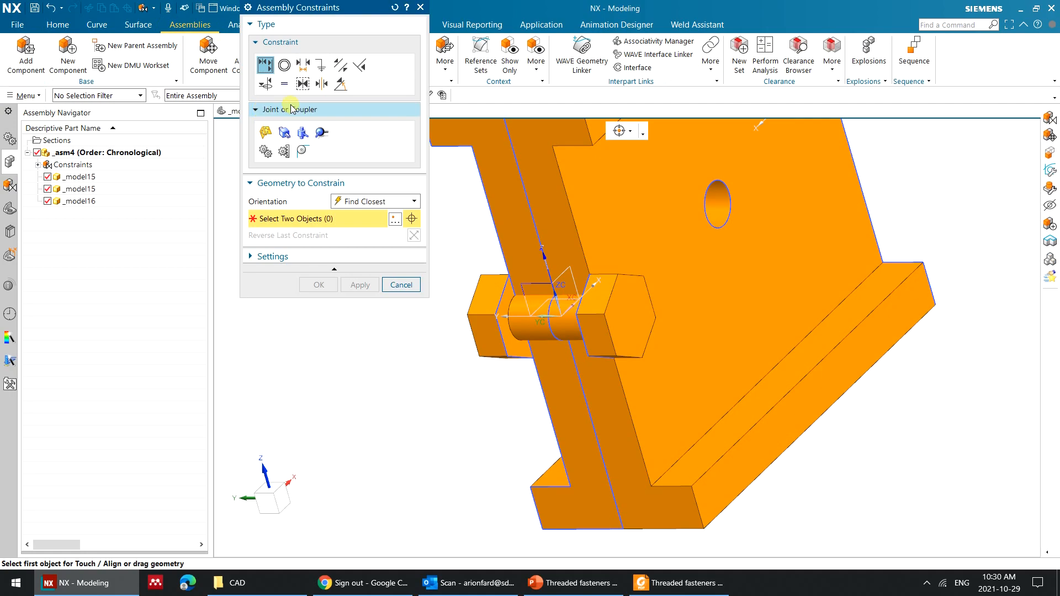
{"action": "left_click", "coordinate": [284, 65]}
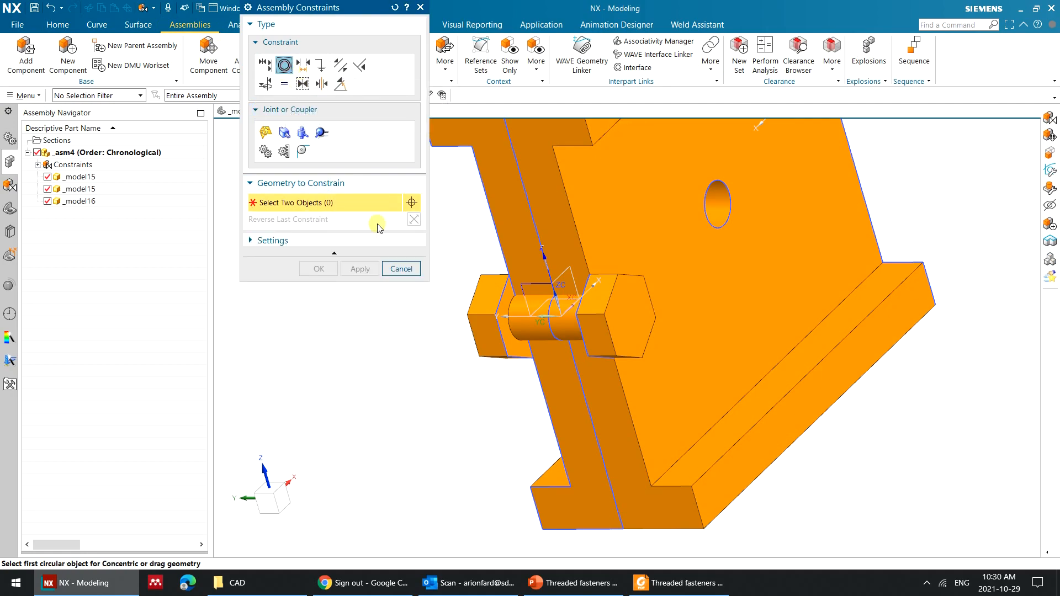
{"action": "left_click", "coordinate": [550, 307]}
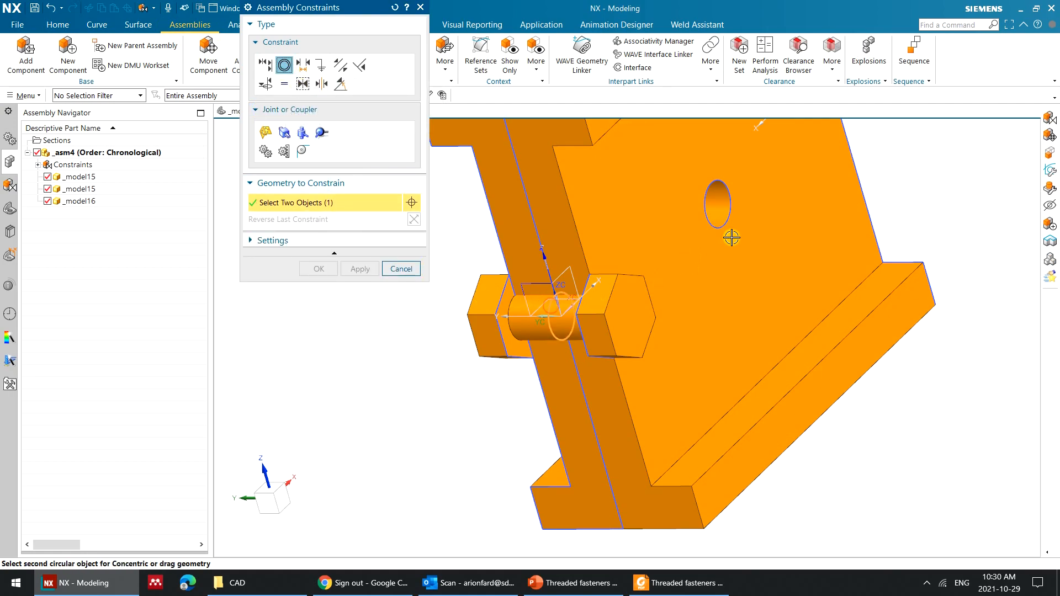
{"action": "middle_click_drag", "start_coordinate": [745, 237], "coordinate": [712, 196]}
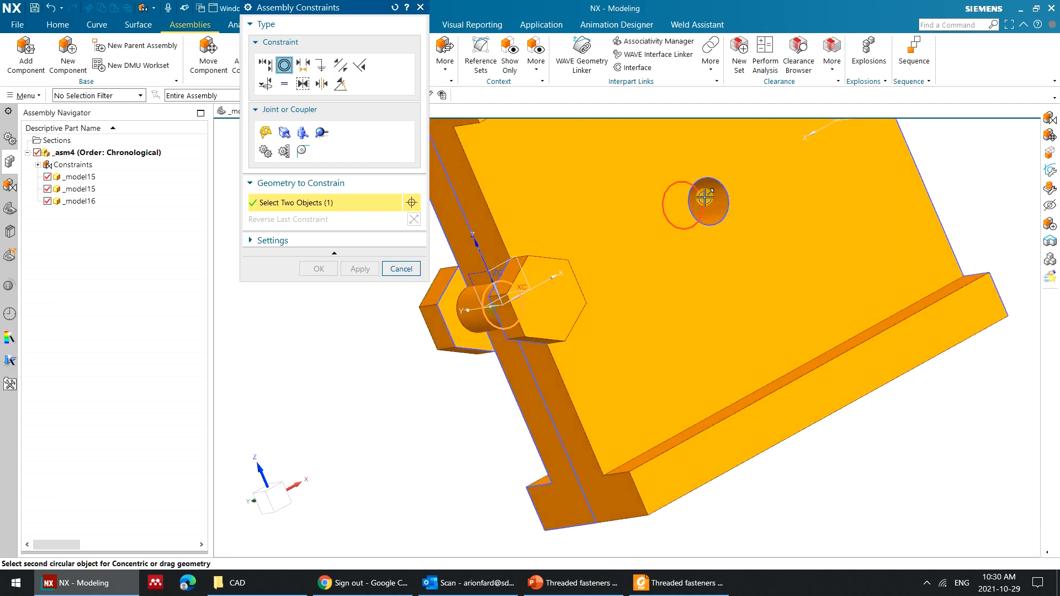
{"action": "left_click", "coordinate": [709, 197]}
{"action": "mouse_move", "coordinate": [738, 276]}
{"action": "middle_mouse_down"}
{"action": "mouse_move", "coordinate": [706, 272]}
{"action": "mouse_move", "coordinate": [790, 269]}
{"action": "mouse_move", "coordinate": [739, 276]}
{"action": "middle_mouse_up"}
{"action": "middle_click", "coordinate": [598, 277]}
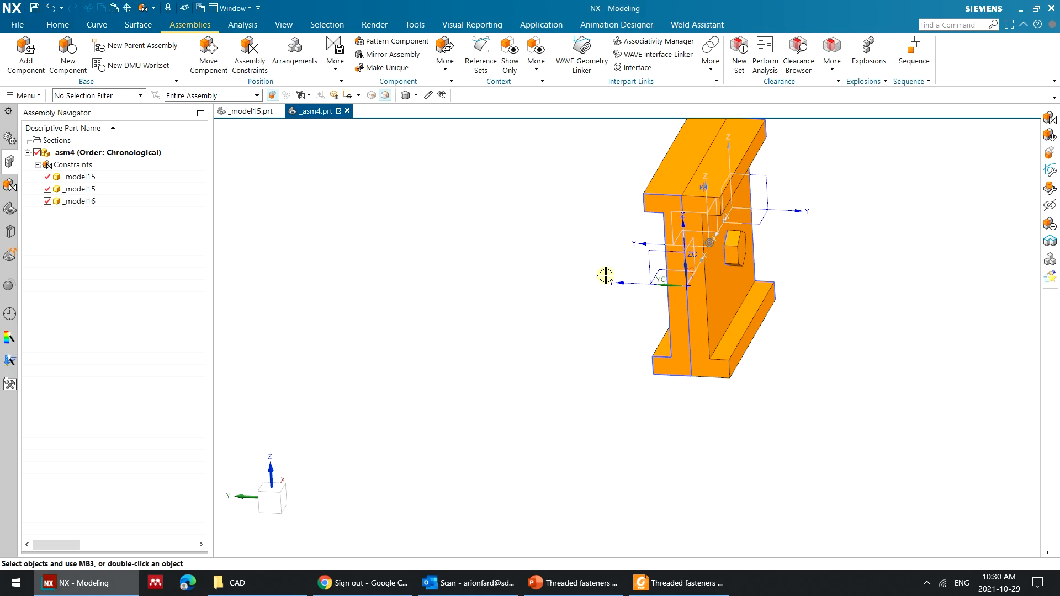
Switch the _asm4 assembly to the Pre/Post simulation application.
{"action": "middle_click_drag", "start_coordinate": [819, 210], "coordinate": [792, 213]}
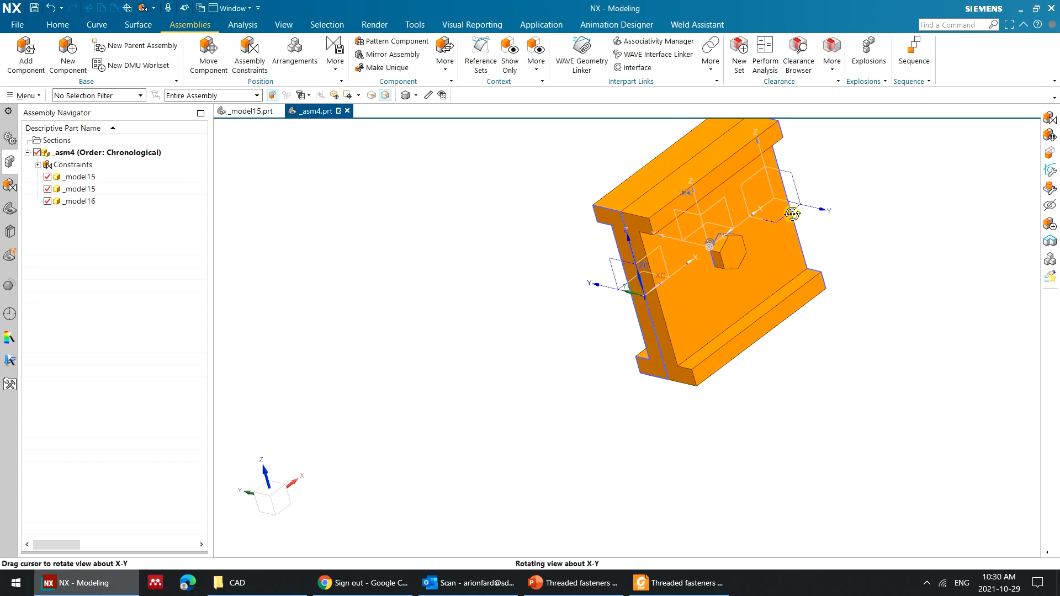
{"action": "double_click", "coordinate": [819, 251]}
{"action": "middle_click_drag", "start_coordinate": [788, 249], "coordinate": [800, 228]}
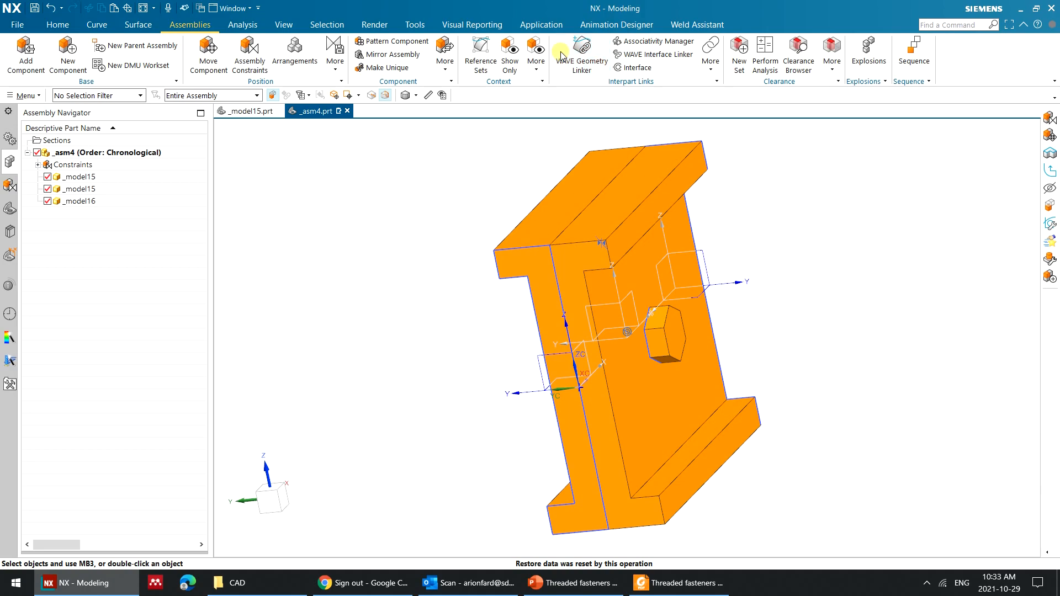
{"action": "left_click", "coordinate": [533, 26]}
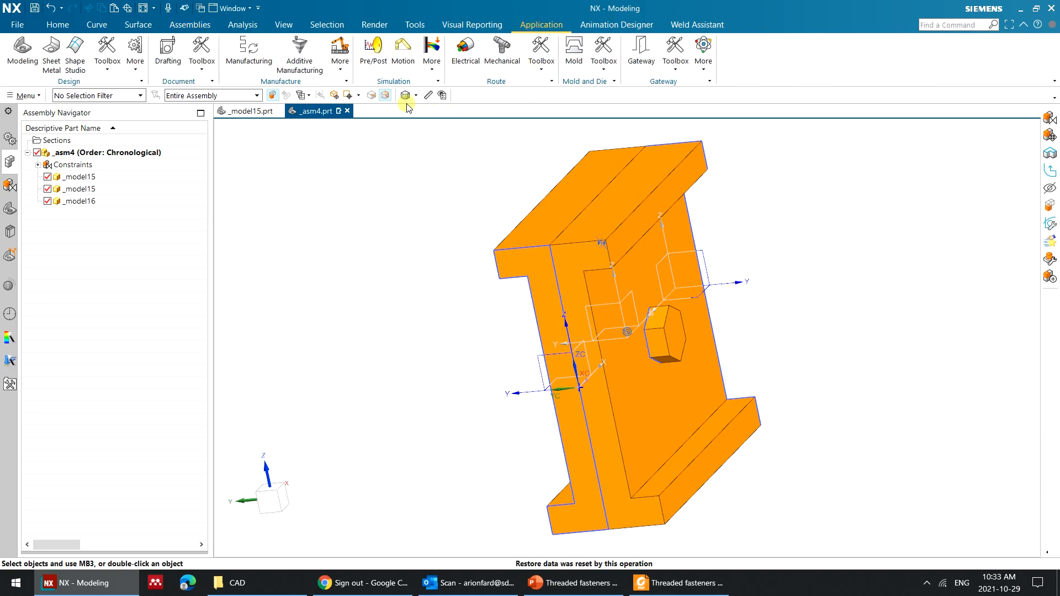
{"action": "left_click", "coordinate": [368, 64]}
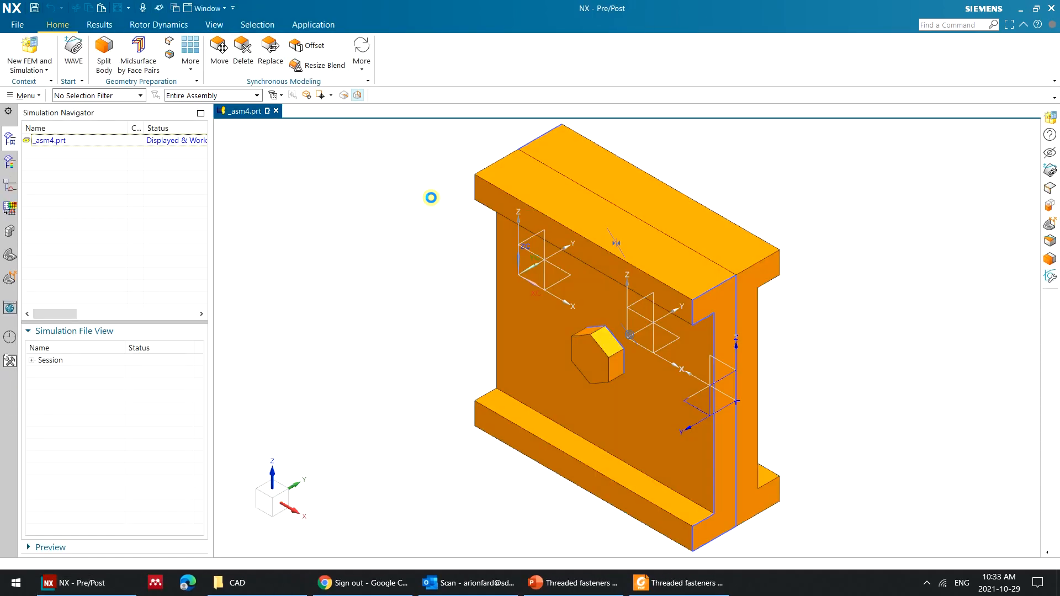
{"action": "middle_click_drag", "start_coordinate": [403, 205], "coordinate": [338, 197]}
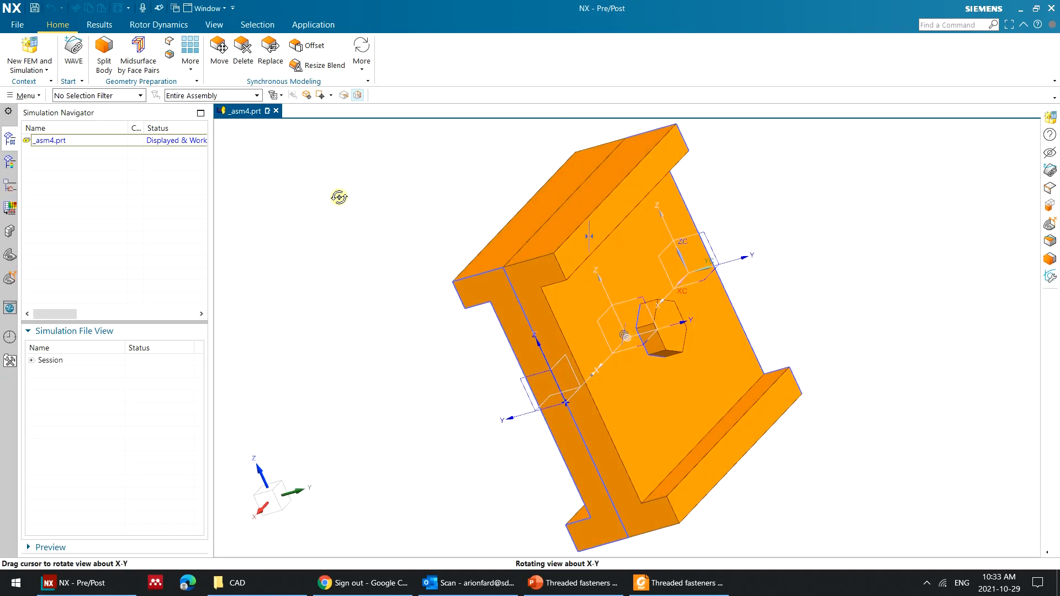
Create a new FEM and simulation for _asm4 using Simcenter Nastran structural analysis with a SOL 101 Linear Statics - Global Constraints solution.
{"action": "left_click", "coordinate": [29, 49]}
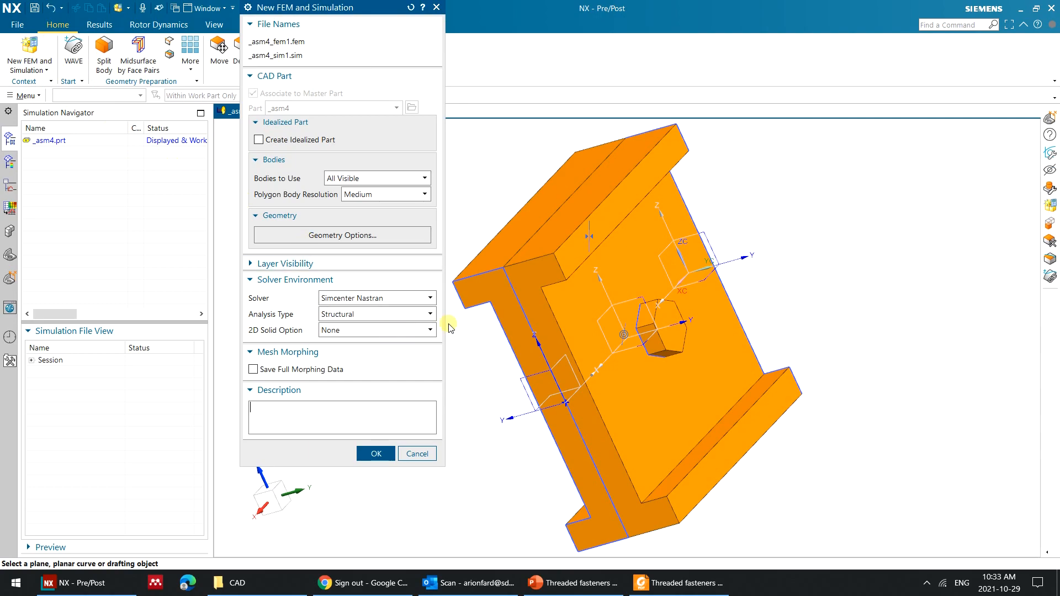
{"action": "middle_click_drag", "start_coordinate": [736, 228], "coordinate": [719, 237]}
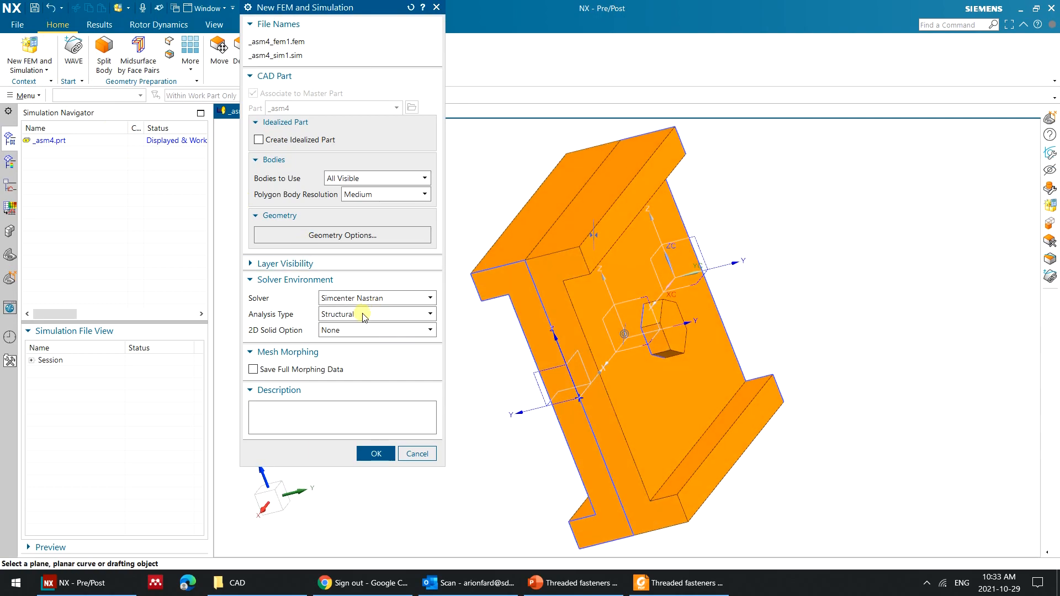
{"action": "left_click", "coordinate": [372, 453]}
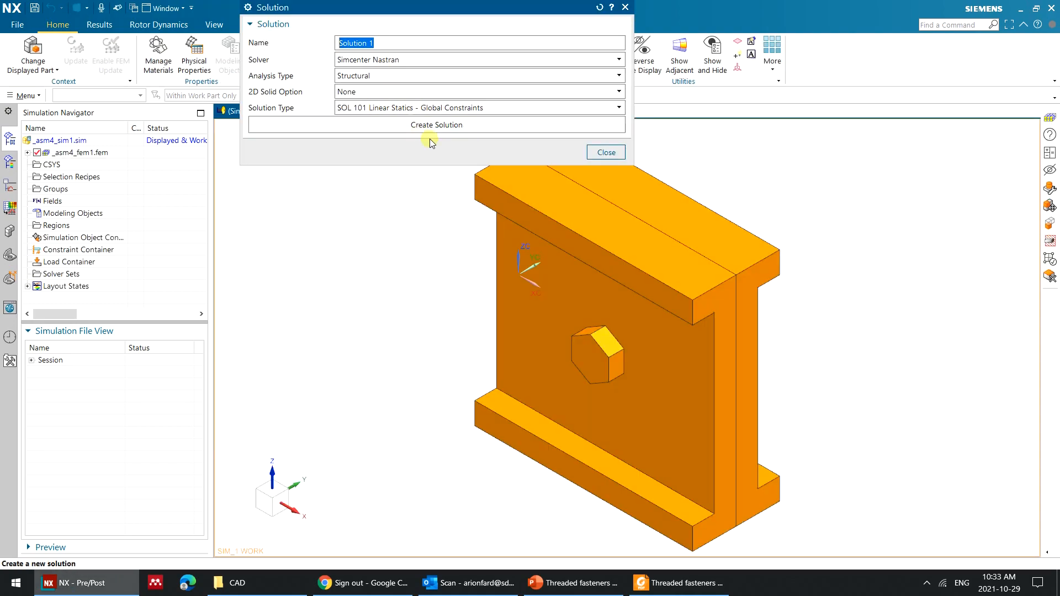
{"action": "left_click", "coordinate": [453, 128]}
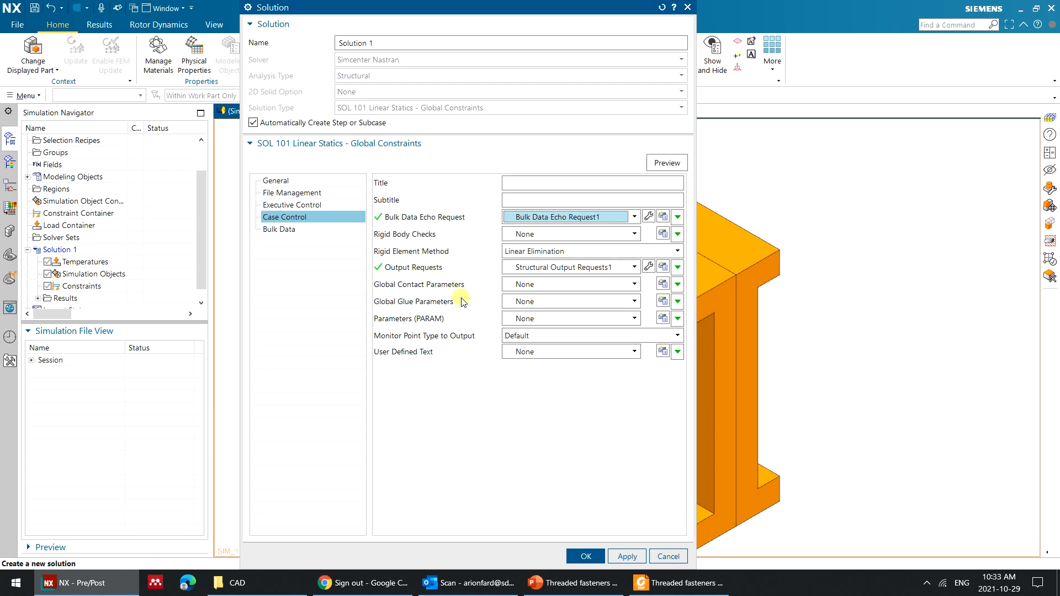
{"action": "left_click", "coordinate": [589, 556]}
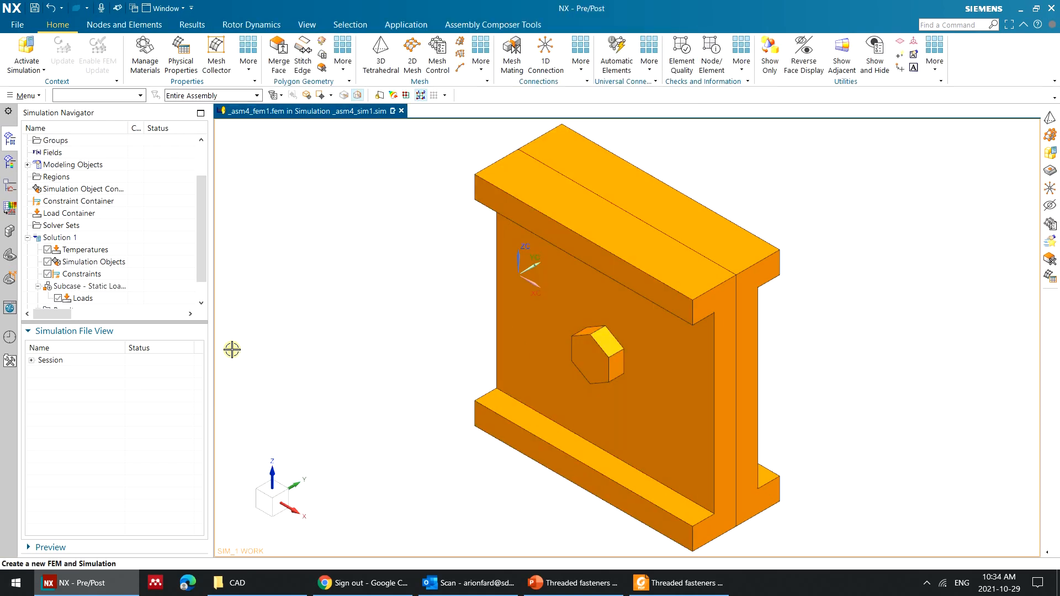
Mesh both channels and the fastener in the FEM with 3D tetrahedral CTETRA(10) elements at an element size of 5 mm.
{"action": "middle_click_drag", "start_coordinate": [800, 320], "coordinate": [789, 244]}
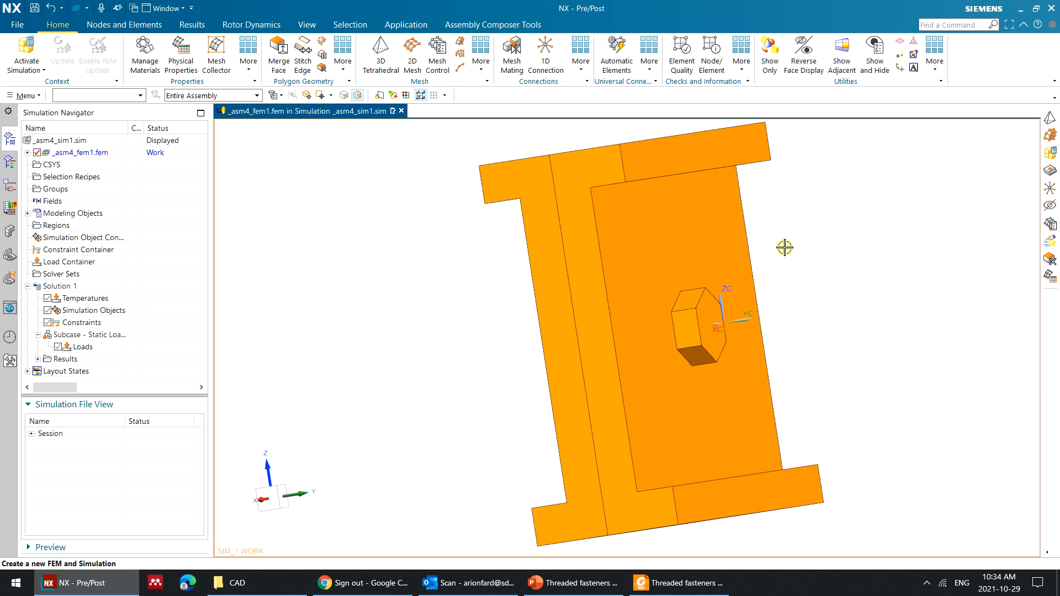
{"action": "middle_click_drag", "start_coordinate": [792, 249], "coordinate": [745, 265]}
{"action": "scroll", "coordinate": [752, 264], "scroll_direction": "up", "scroll_amount": 2}
{"action": "left_click", "coordinate": [381, 51]}
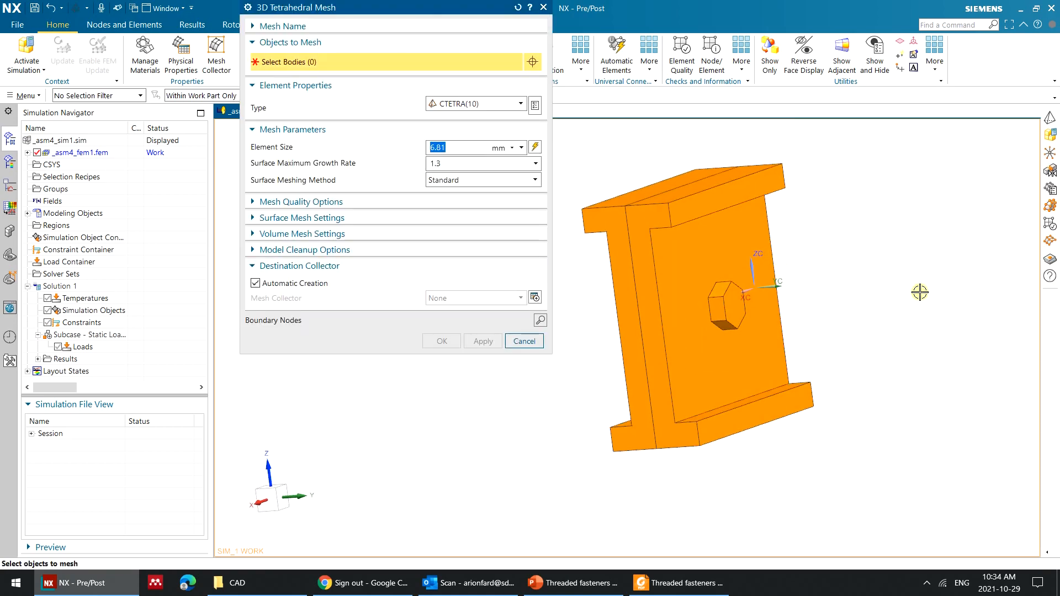
{"action": "key", "text": "ctrl+a"}
{"action": "left_click", "coordinate": [535, 160]}
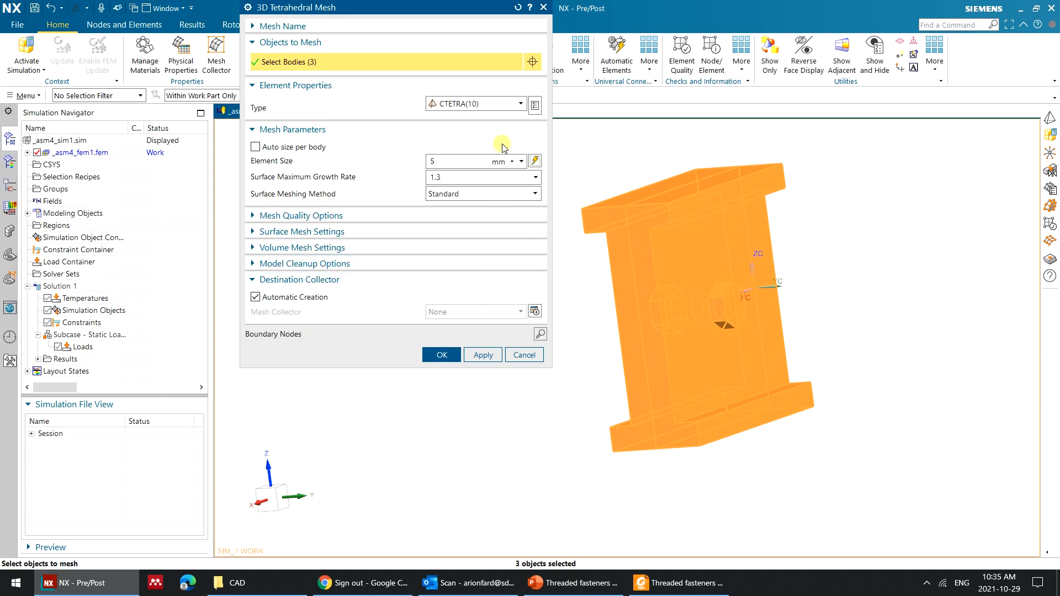
{"action": "left_click", "coordinate": [498, 104]}
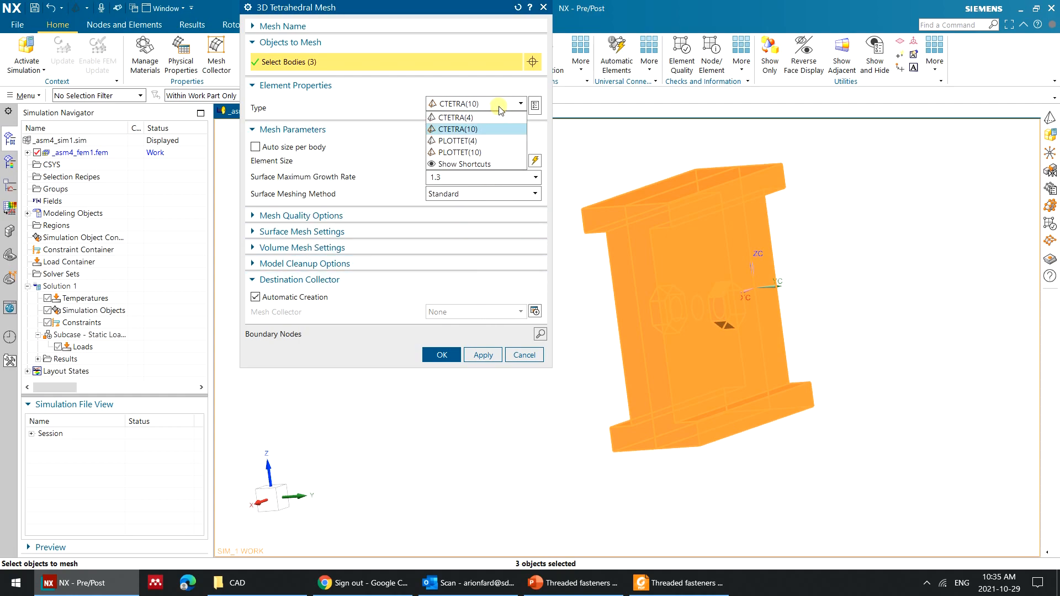
{"action": "left_click", "coordinate": [500, 108]}
{"action": "left_click", "coordinate": [436, 354]}
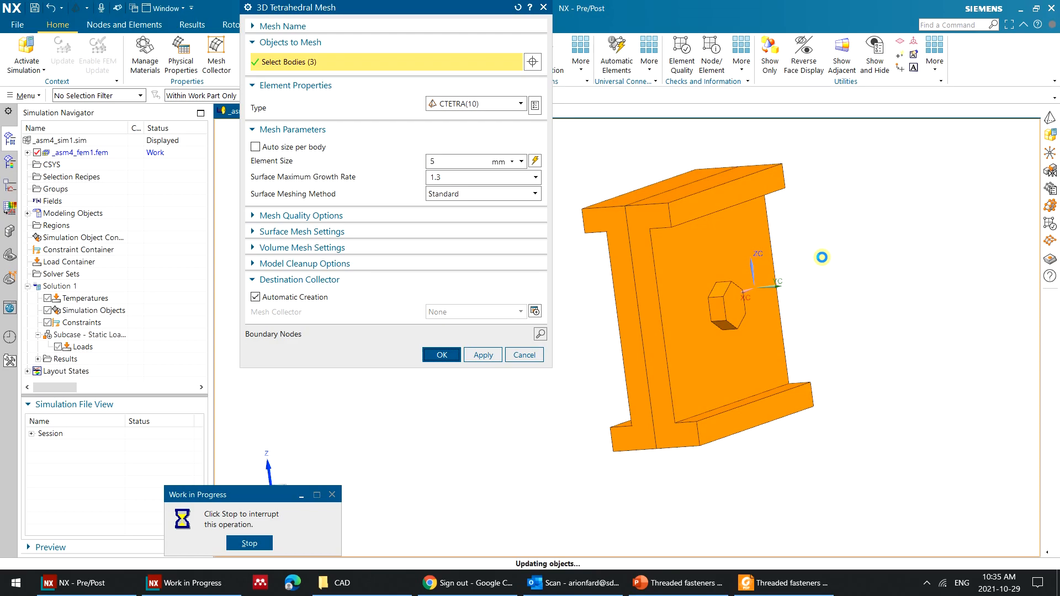
{"action": "scroll", "coordinate": [781, 227], "scroll_direction": "up", "scroll_amount": 3}
{"action": "scroll", "coordinate": [808, 245], "scroll_direction": "down", "scroll_amount": 1}
{"action": "mouse_move", "coordinate": [815, 281]}
{"action": "middle_mouse_down"}
{"action": "mouse_move", "coordinate": [771, 280]}
{"action": "mouse_move", "coordinate": [769, 289]}
{"action": "mouse_move", "coordinate": [802, 277]}
{"action": "middle_mouse_up"}
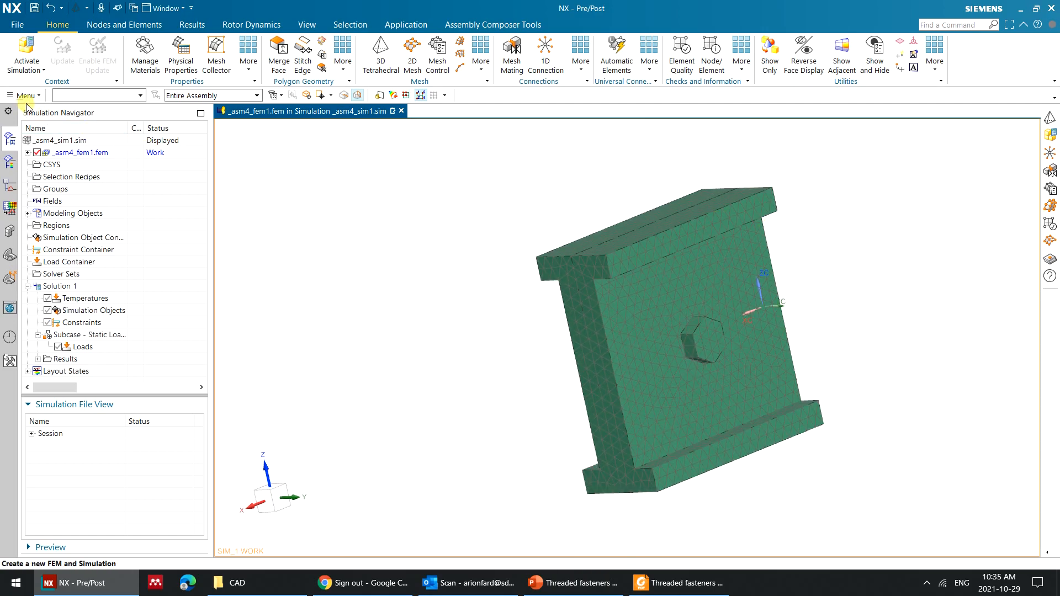
Assign the library material AISI_Steel_1005 to the PSOLID1 physical property of the Solid(1) mesh collector.
{"action": "left_click", "coordinate": [27, 153]}
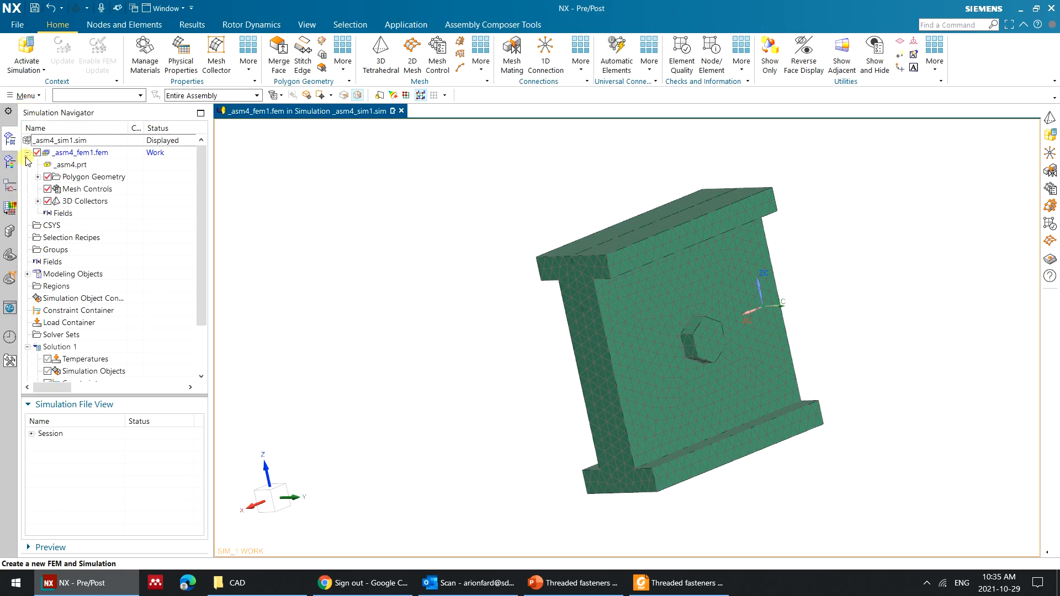
{"action": "left_click", "coordinate": [37, 200]}
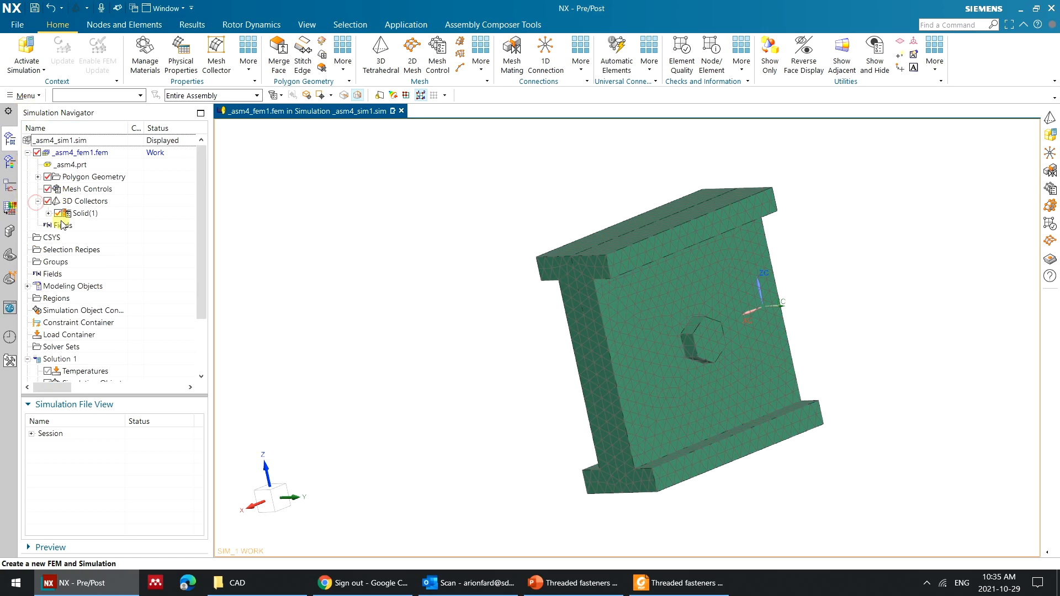
{"action": "left_click", "coordinate": [78, 215]}
{"action": "double_click", "coordinate": [78, 214]}
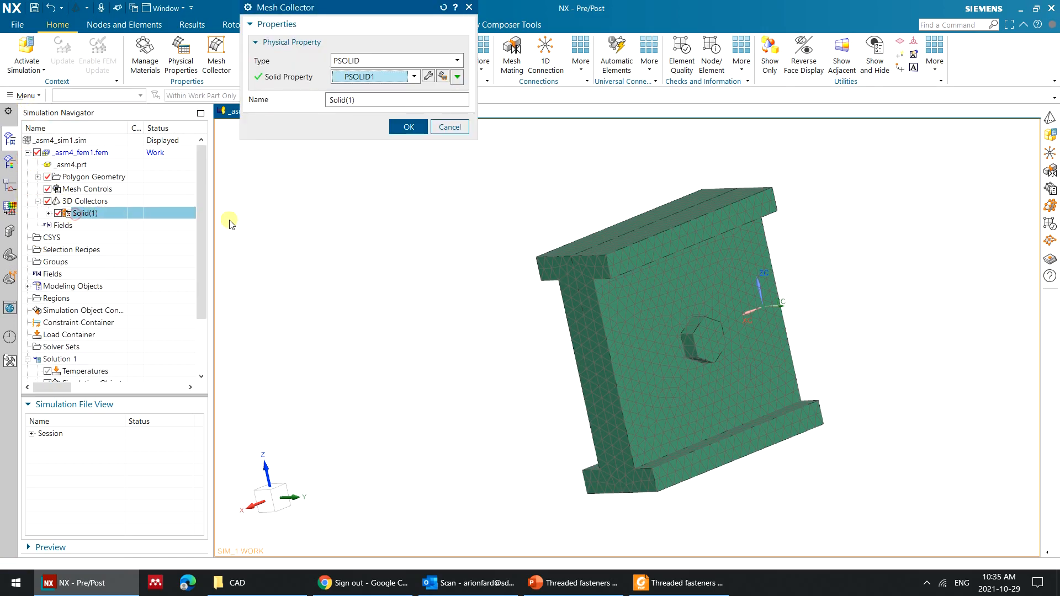
{"action": "left_click", "coordinate": [429, 78]}
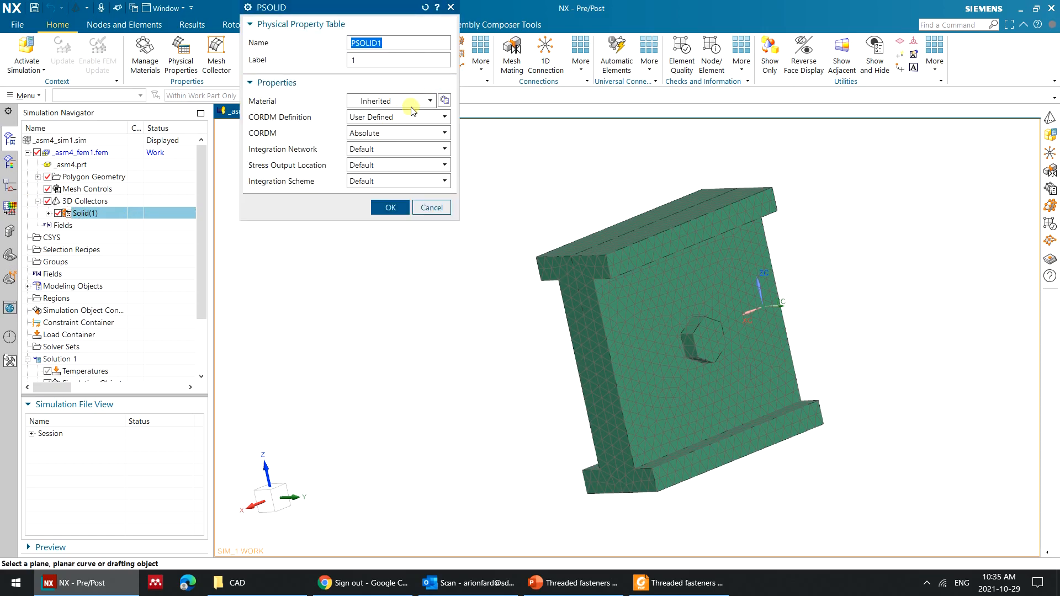
{"action": "left_click", "coordinate": [430, 100]}
{"action": "left_click", "coordinate": [431, 101]}
{"action": "left_click", "coordinate": [444, 100]}
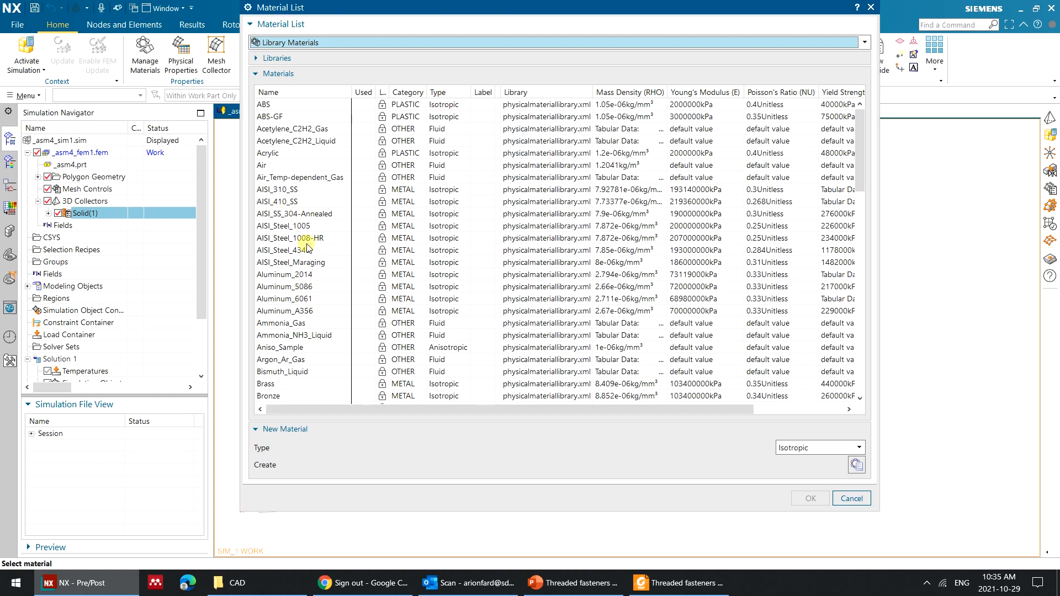
{"action": "left_click", "coordinate": [300, 226]}
{"action": "left_click", "coordinate": [810, 498]}
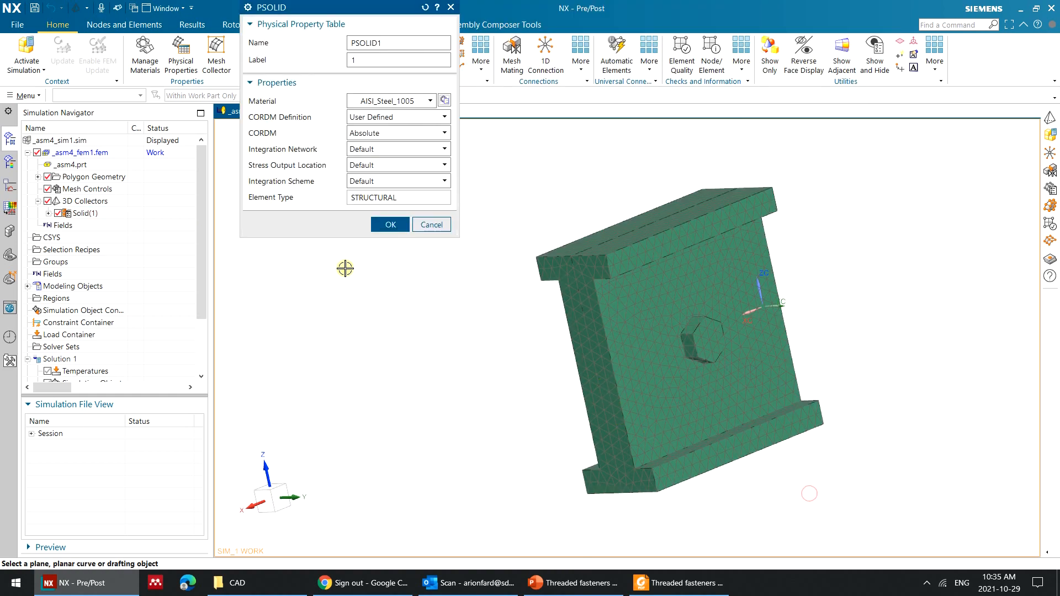
{"action": "left_click", "coordinate": [389, 227]}
{"action": "left_click", "coordinate": [401, 128]}
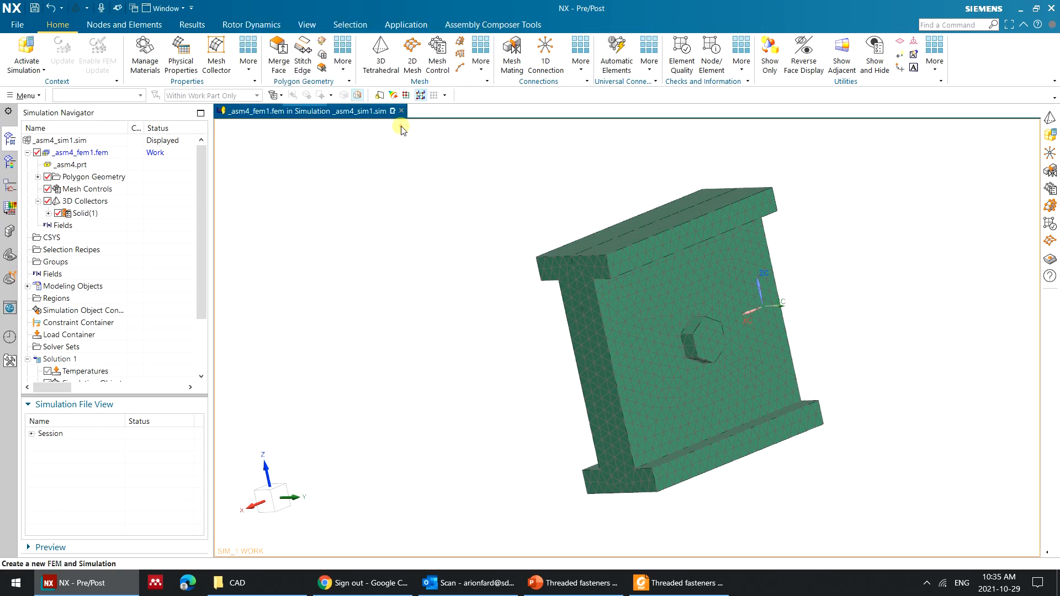
Activate the simulation and view the override attributes of the Solid(1) mesh collector.
{"action": "left_click", "coordinate": [33, 53]}
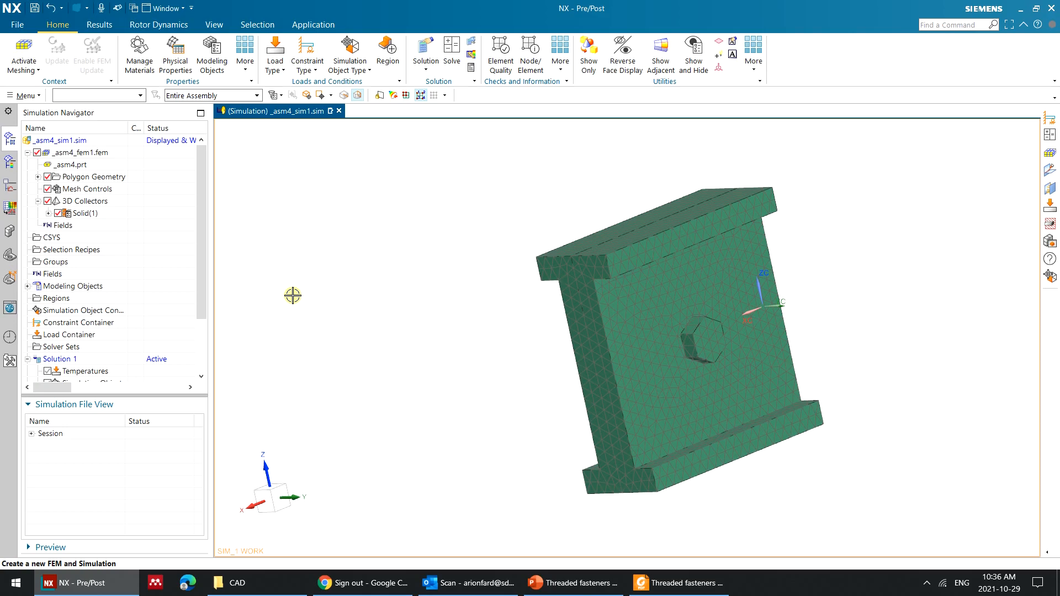
{"action": "double_click", "coordinate": [86, 213]}
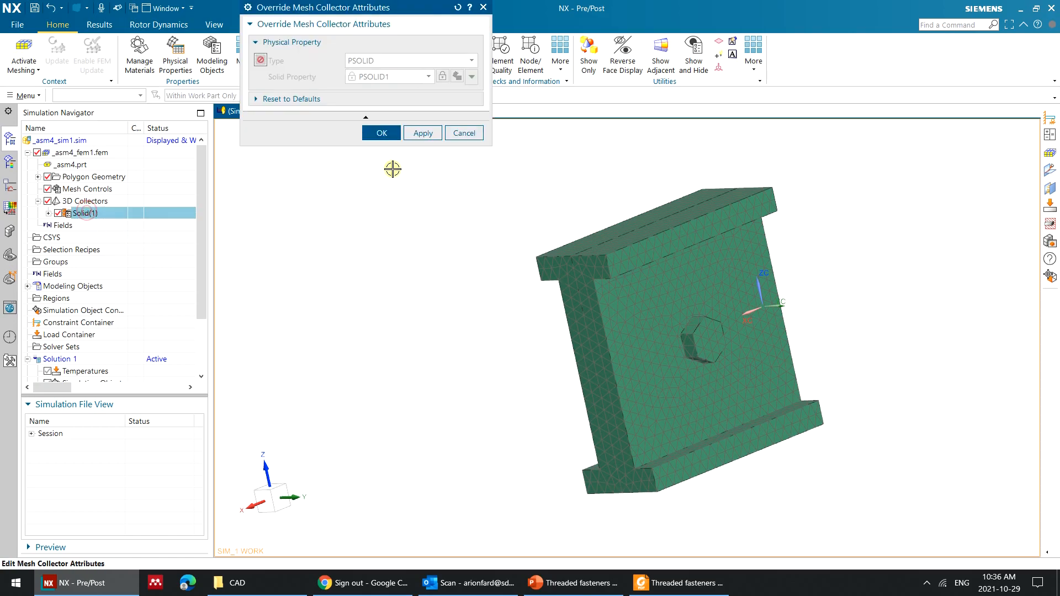
{"action": "left_click", "coordinate": [382, 133]}
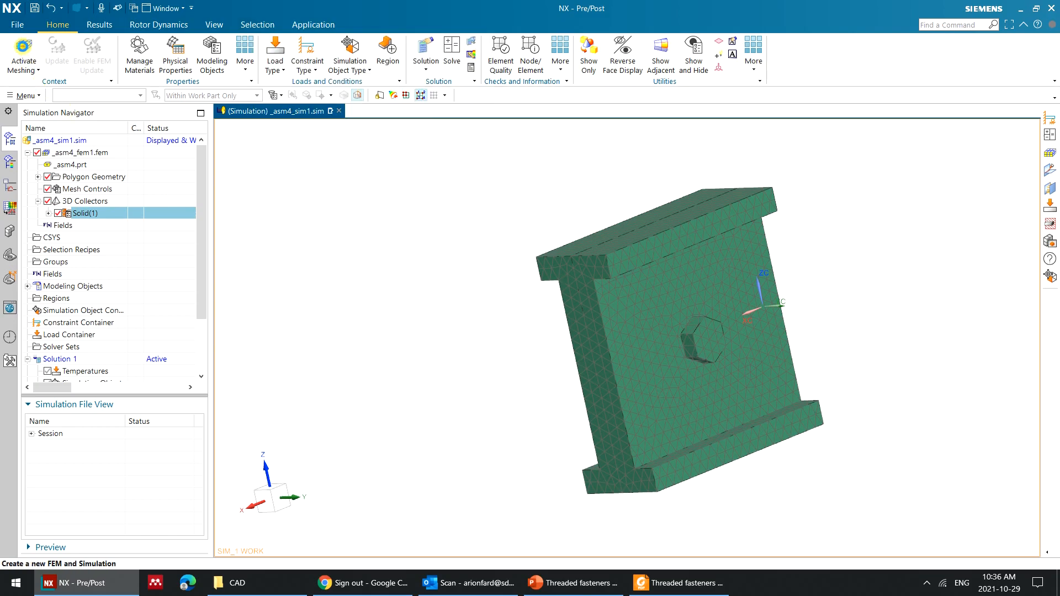
Return to the FEM and check the material assigned to the Solid(1) collector's PSOLID1 property.
{"action": "left_click", "coordinate": [23, 49]}
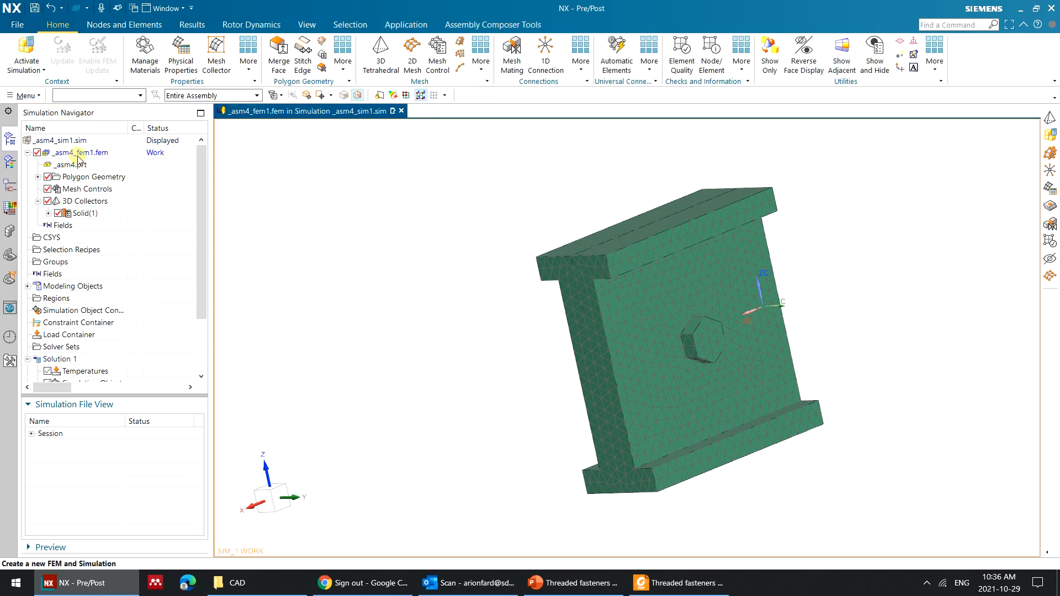
{"action": "double_click", "coordinate": [86, 213]}
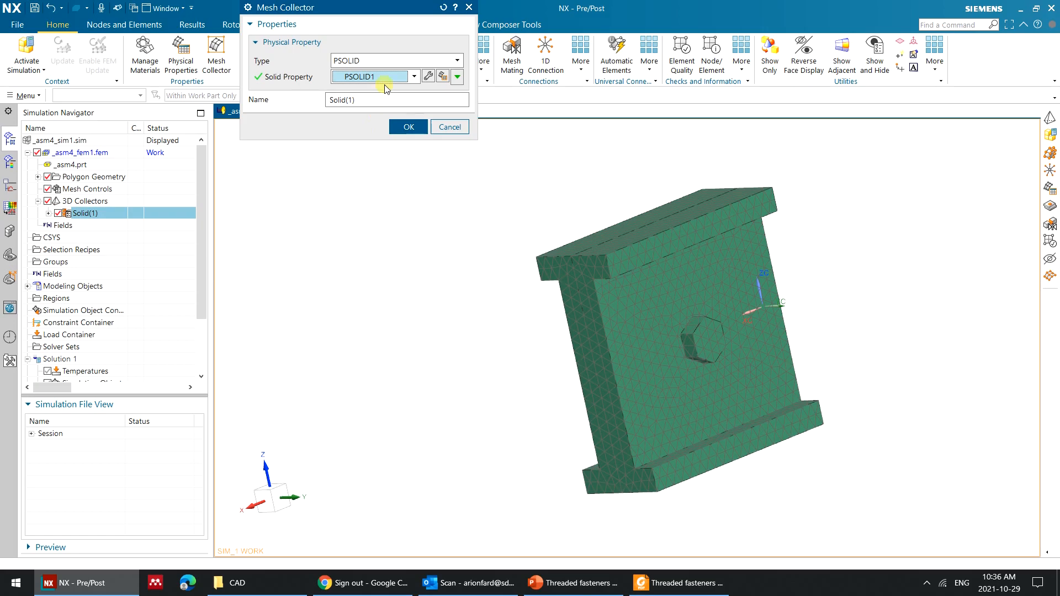
{"action": "left_click", "coordinate": [427, 77]}
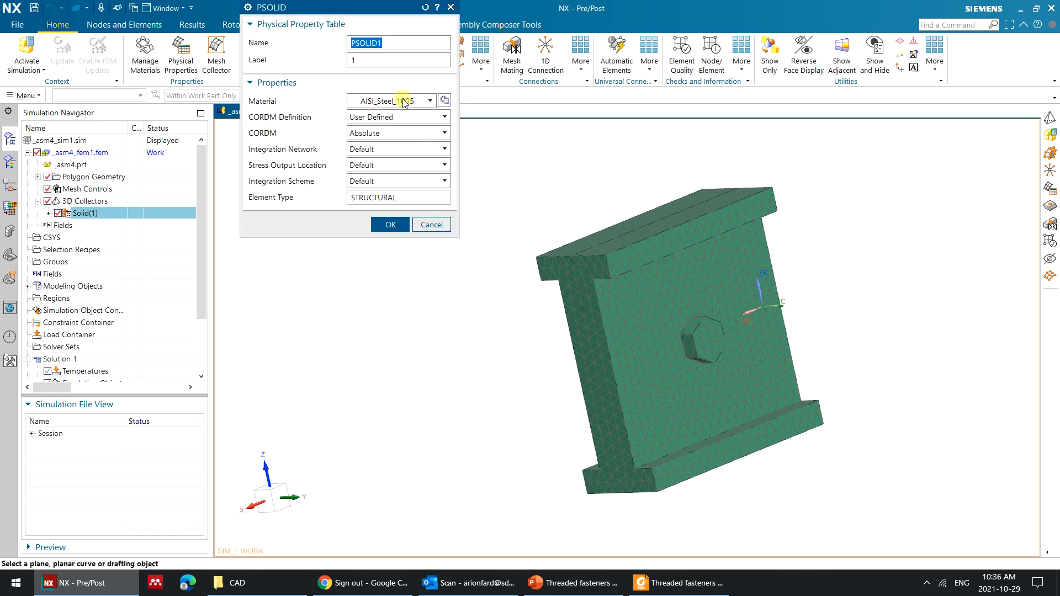
{"action": "left_click", "coordinate": [429, 102]}
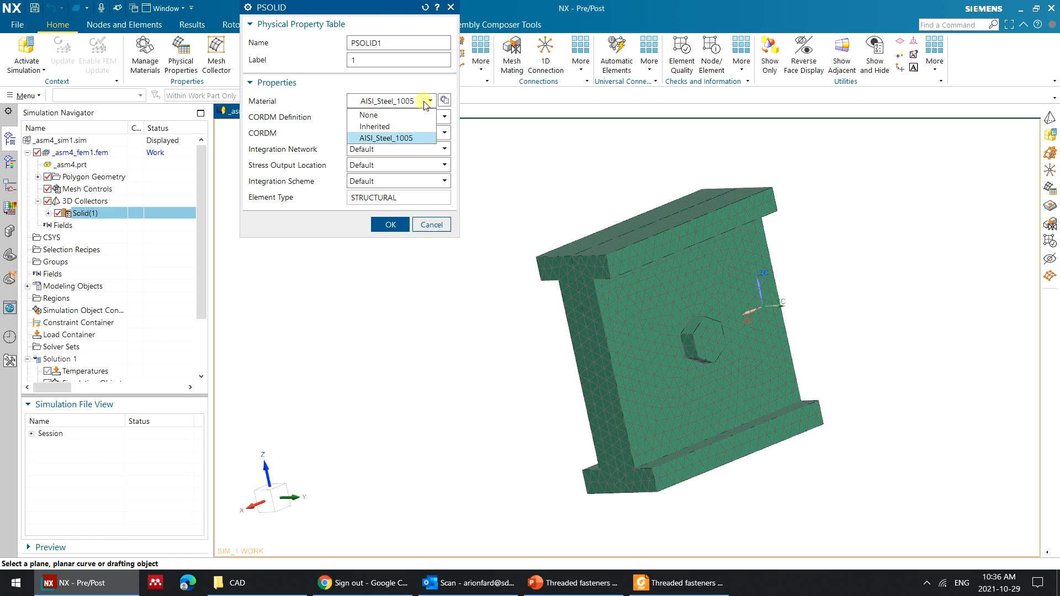
{"action": "left_click", "coordinate": [423, 102]}
{"action": "middle_click", "coordinate": [465, 198]}
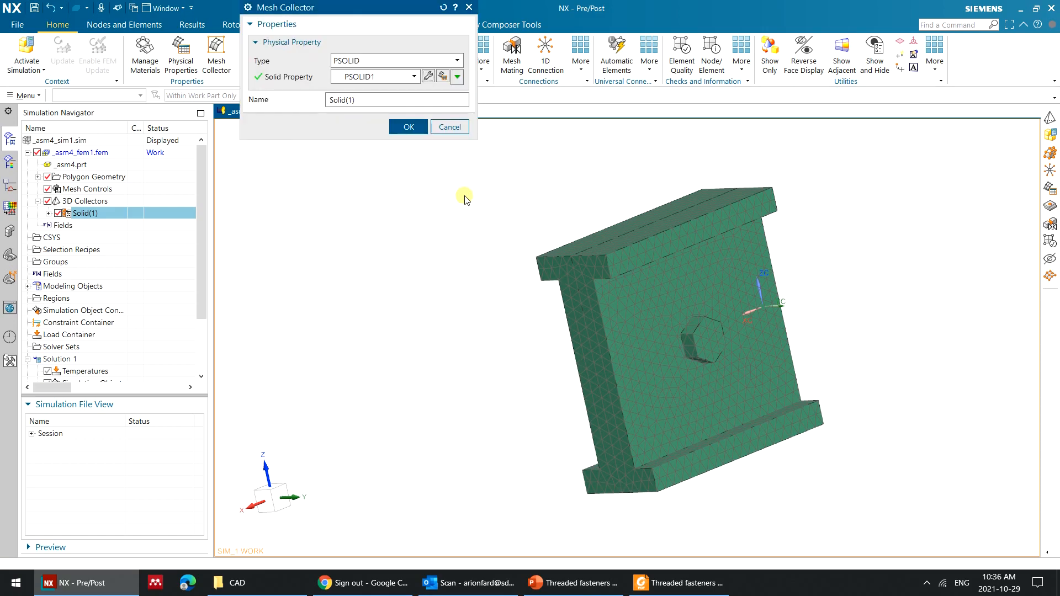
{"action": "middle_click", "coordinate": [423, 150]}
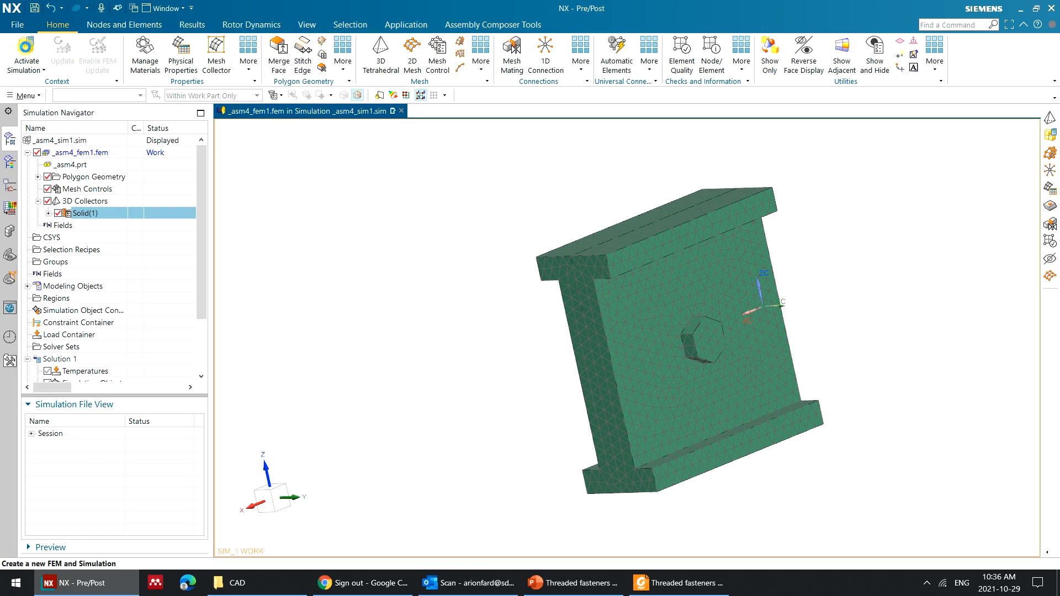
Activate the simulation and apply a Fixed Constraint to the upper and lower flange edge faces of the channel on the negative Y side.
{"action": "left_click", "coordinate": [26, 46]}
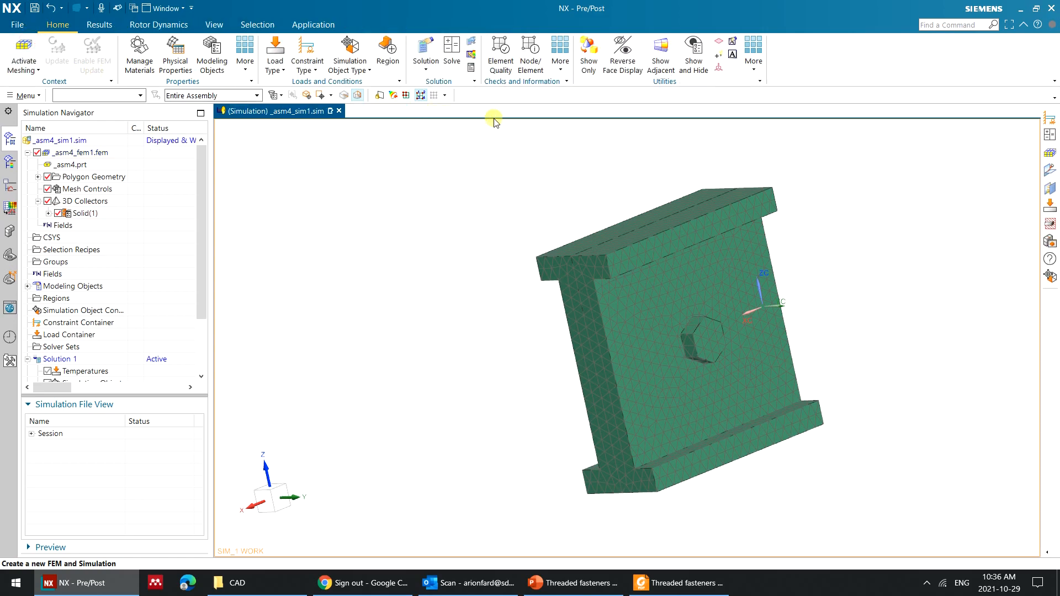
{"action": "mouse_move", "coordinate": [526, 163]}
{"action": "middle_mouse_down"}
{"action": "mouse_move", "coordinate": [542, 170]}
{"action": "mouse_move", "coordinate": [535, 165]}
{"action": "middle_mouse_up"}
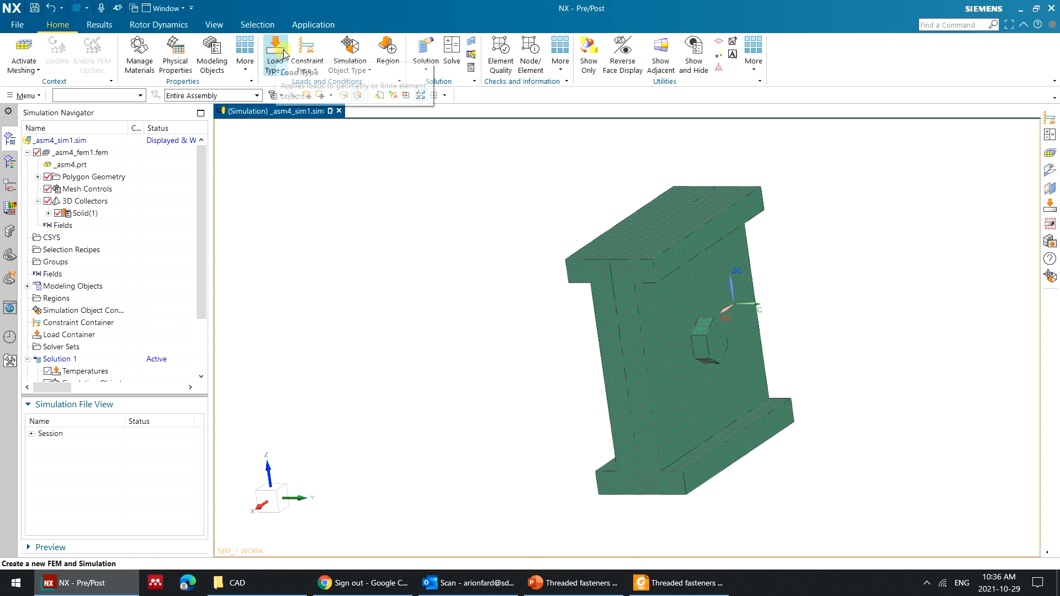
{"action": "left_click", "coordinate": [310, 52]}
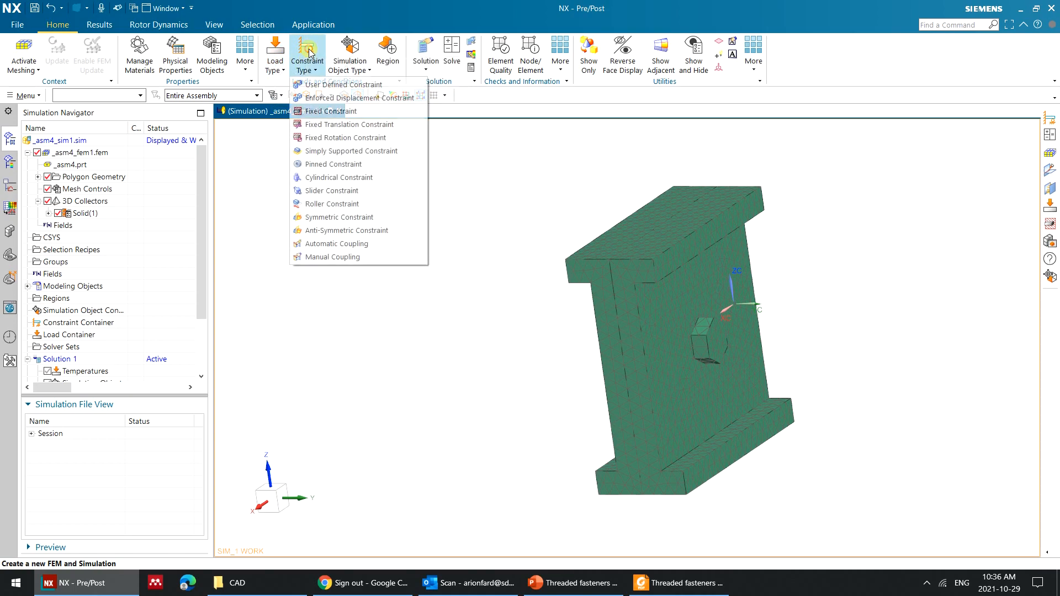
{"action": "left_click", "coordinate": [331, 111]}
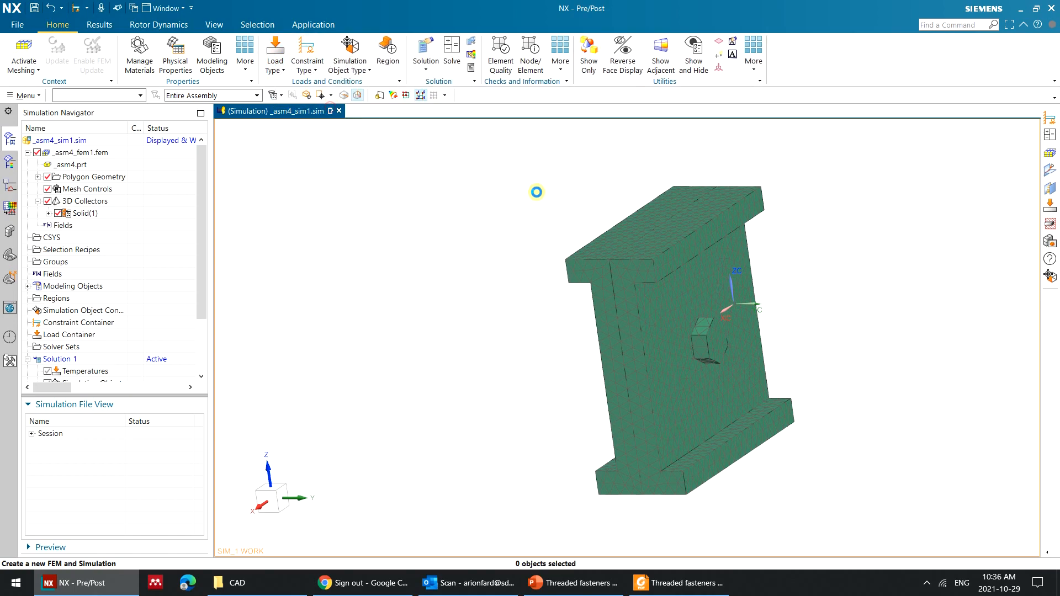
{"action": "middle_click_drag", "start_coordinate": [563, 189], "coordinate": [596, 182]}
{"action": "left_click", "coordinate": [627, 214]}
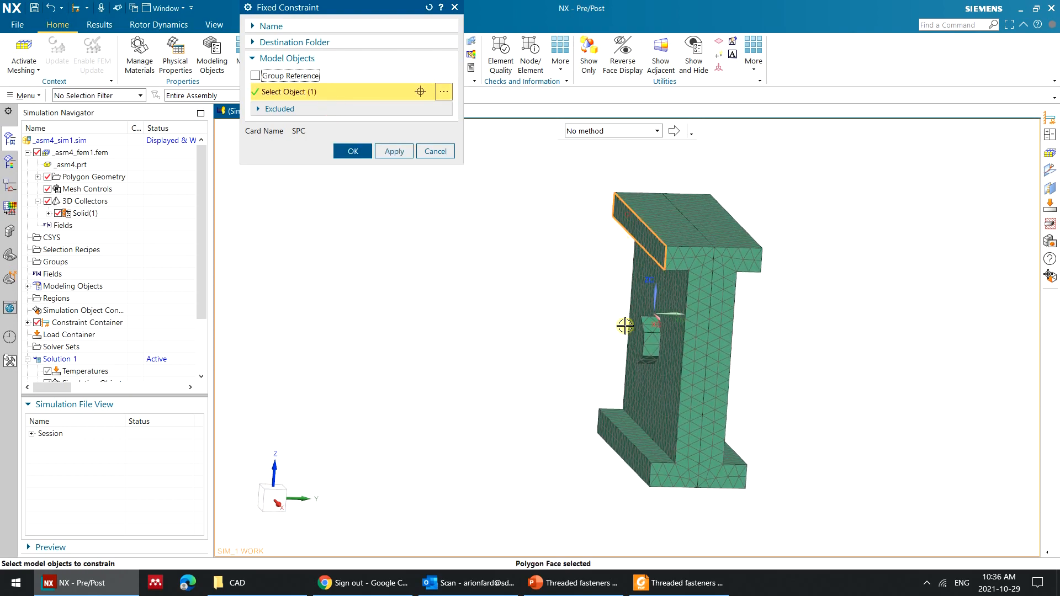
{"action": "left_click", "coordinate": [620, 435]}
{"action": "left_click", "coordinate": [353, 151]}
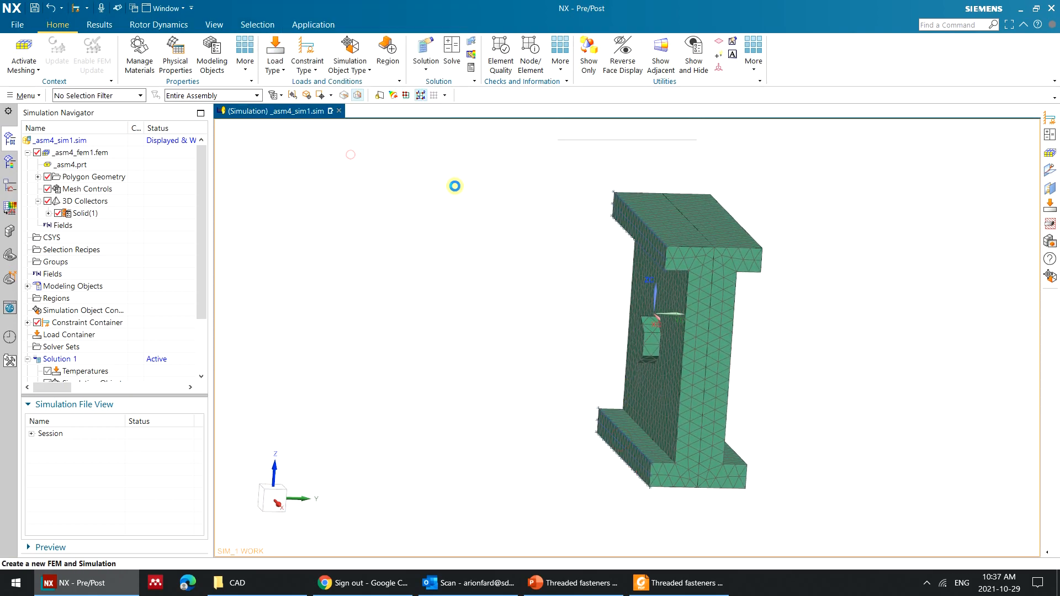
Apply a 1000 N force along positive Y to the upper and lower flange edge faces of the channel on the positive Y side.
{"action": "middle_click_drag", "start_coordinate": [504, 215], "coordinate": [471, 227]}
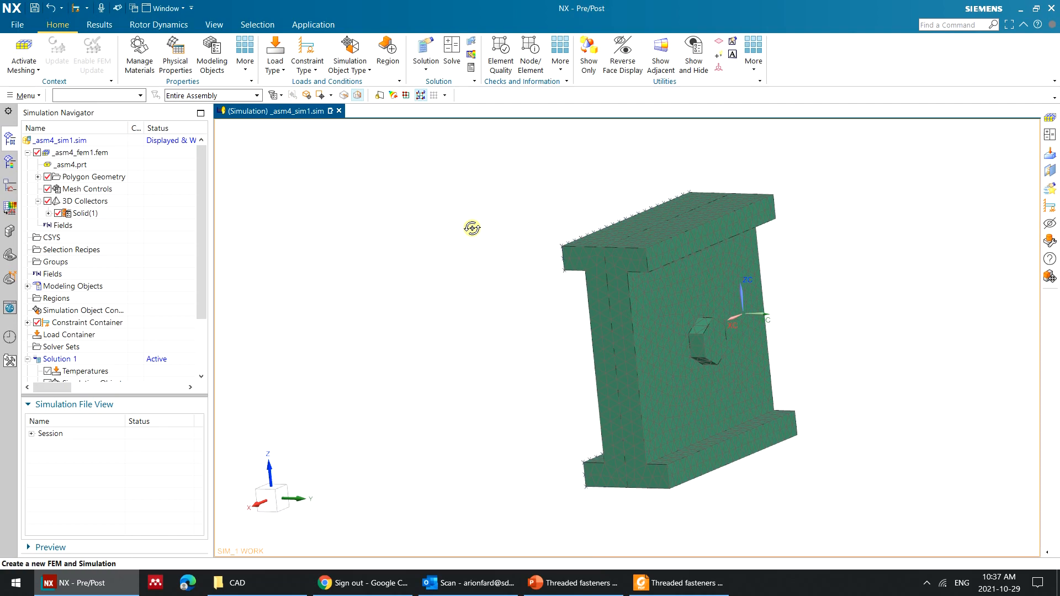
{"action": "left_click", "coordinate": [277, 65]}
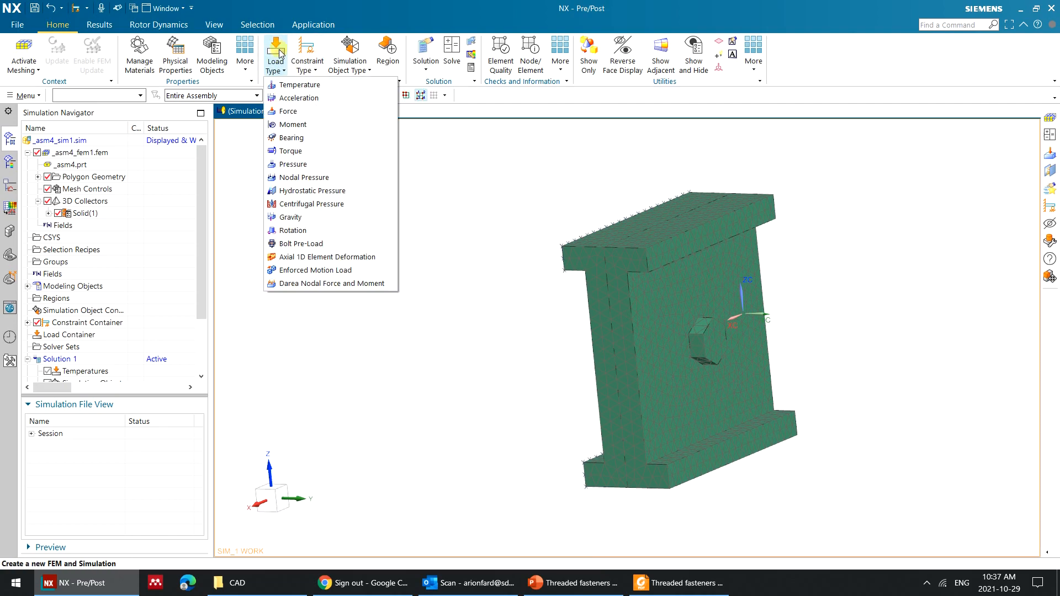
{"action": "left_click", "coordinate": [295, 111]}
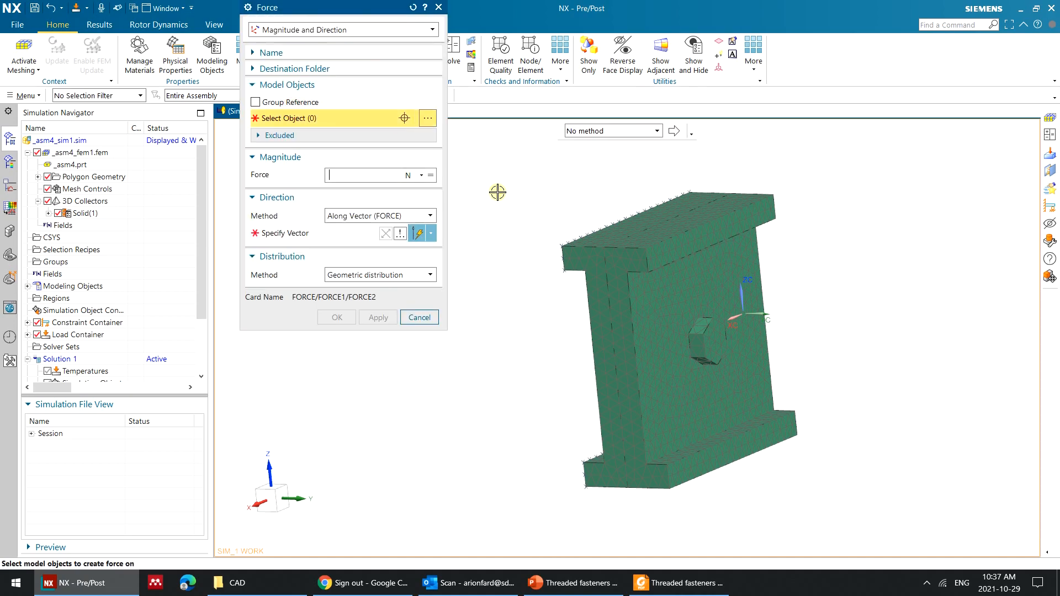
{"action": "left_click", "coordinate": [689, 234]}
{"action": "left_click", "coordinate": [744, 444]}
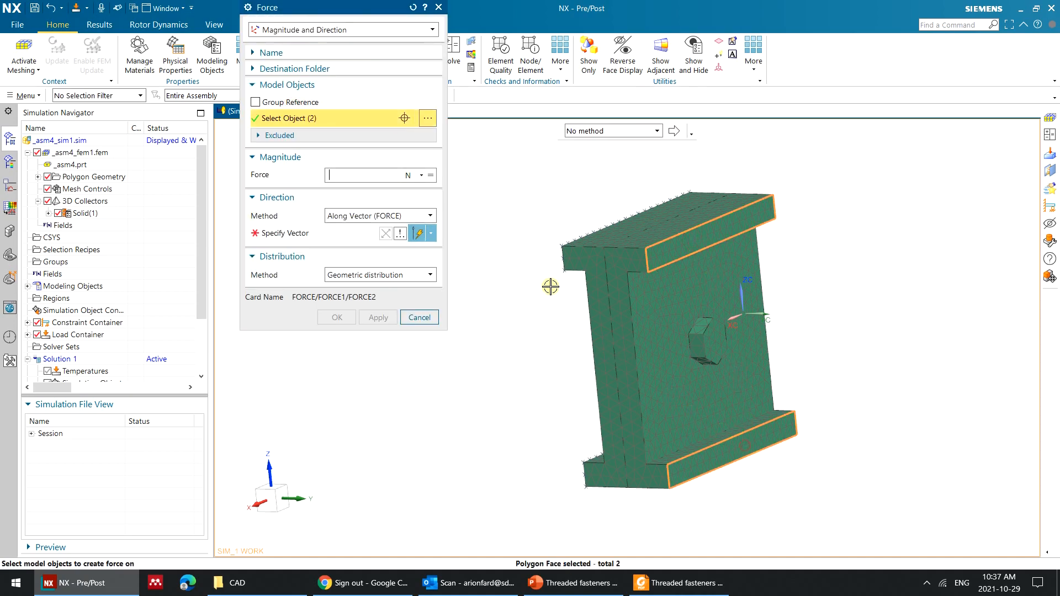
{"action": "type", "text": "1000"}
{"action": "key", "text": "Tab"}
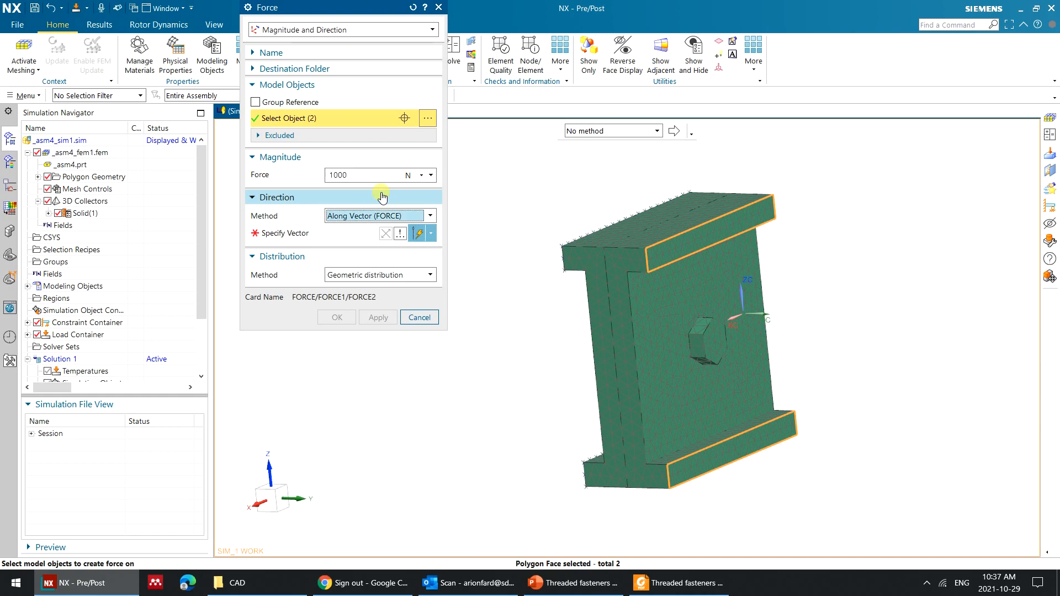
{"action": "left_click", "coordinate": [338, 235]}
{"action": "left_click", "coordinate": [665, 345]}
{"action": "left_click", "coordinate": [337, 317]}
{"action": "middle_click_drag", "start_coordinate": [517, 394], "coordinate": [549, 380]}
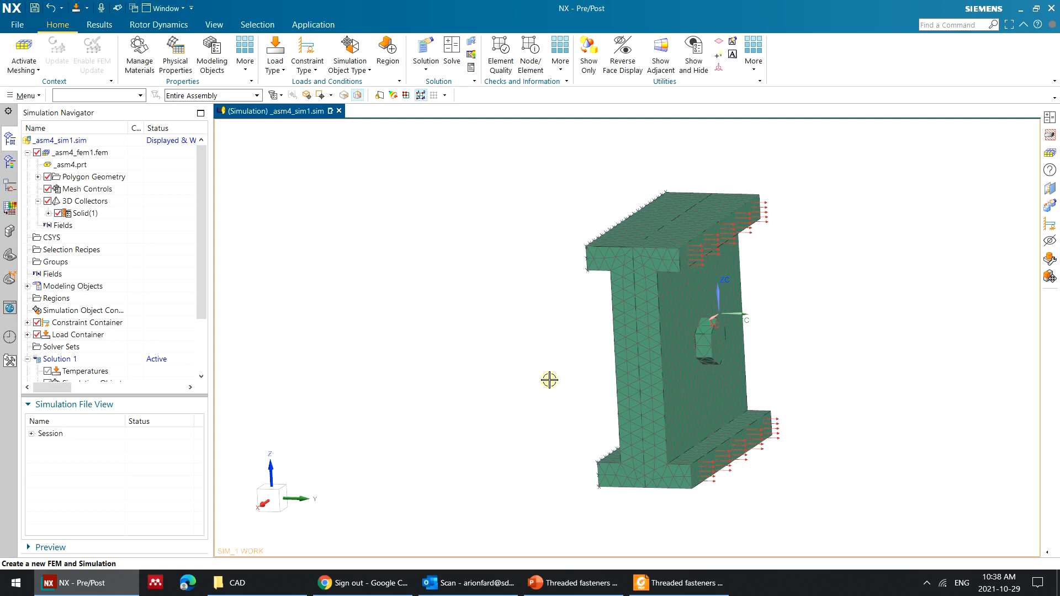
Reopen Force(1) under the static subcase loads and review its distribution methods, keeping Geometric distribution.
{"action": "scroll", "coordinate": [83, 276], "scroll_direction": "down", "scroll_amount": 2}
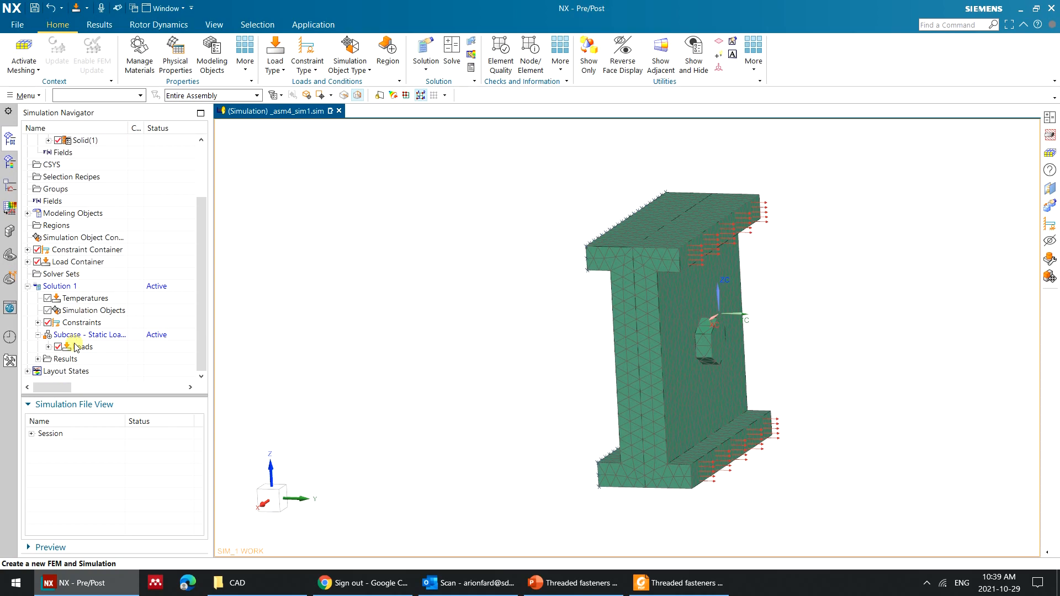
{"action": "left_click", "coordinate": [72, 353]}
{"action": "double_click", "coordinate": [88, 371]}
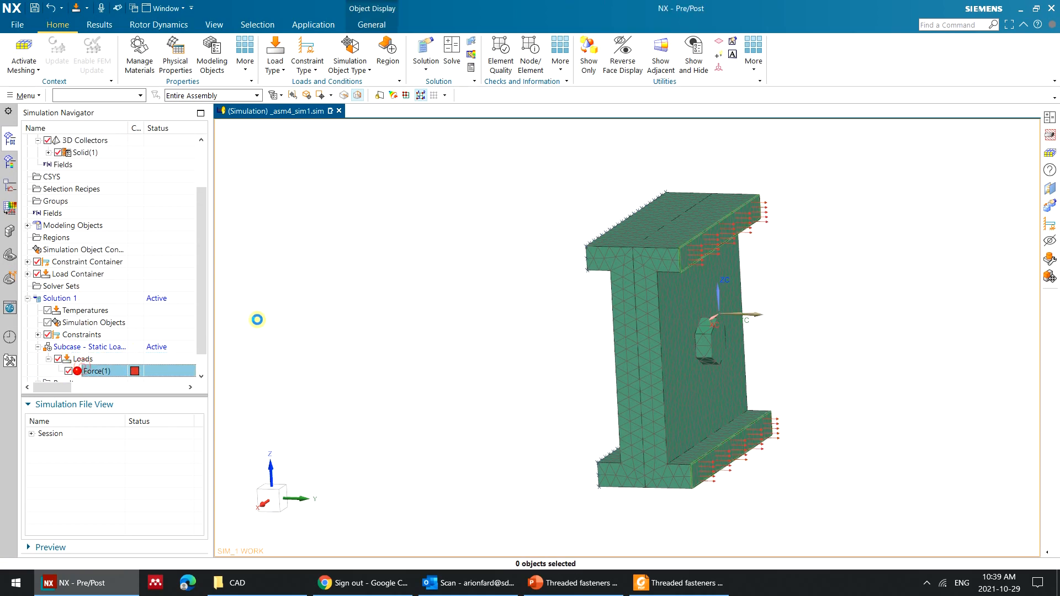
{"action": "left_click", "coordinate": [394, 264]}
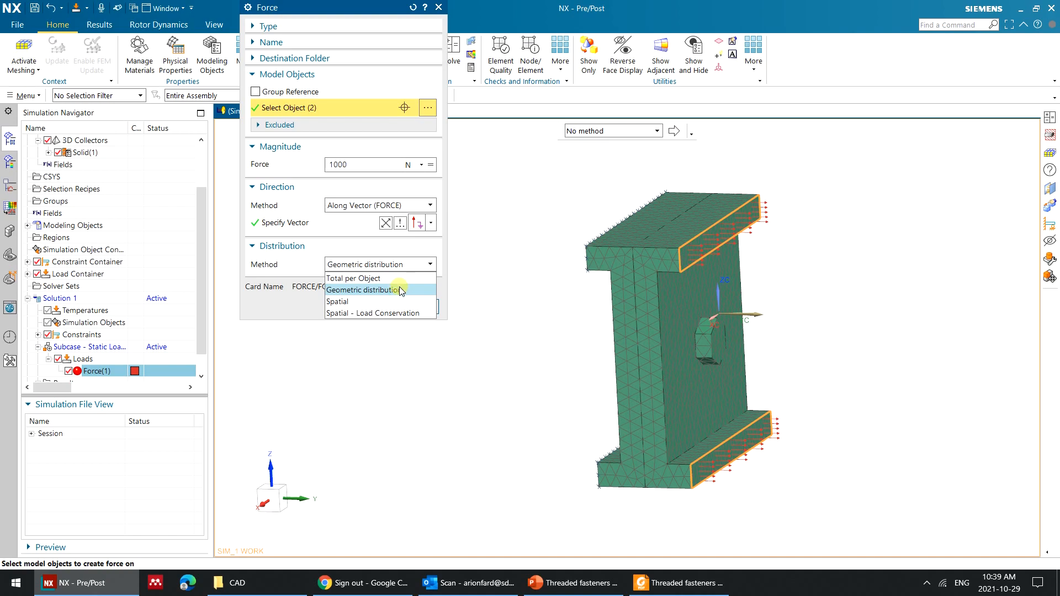
{"action": "left_click", "coordinate": [401, 290]}
{"action": "left_click", "coordinate": [377, 307]}
{"action": "middle_click_drag", "start_coordinate": [518, 313], "coordinate": [504, 281]}
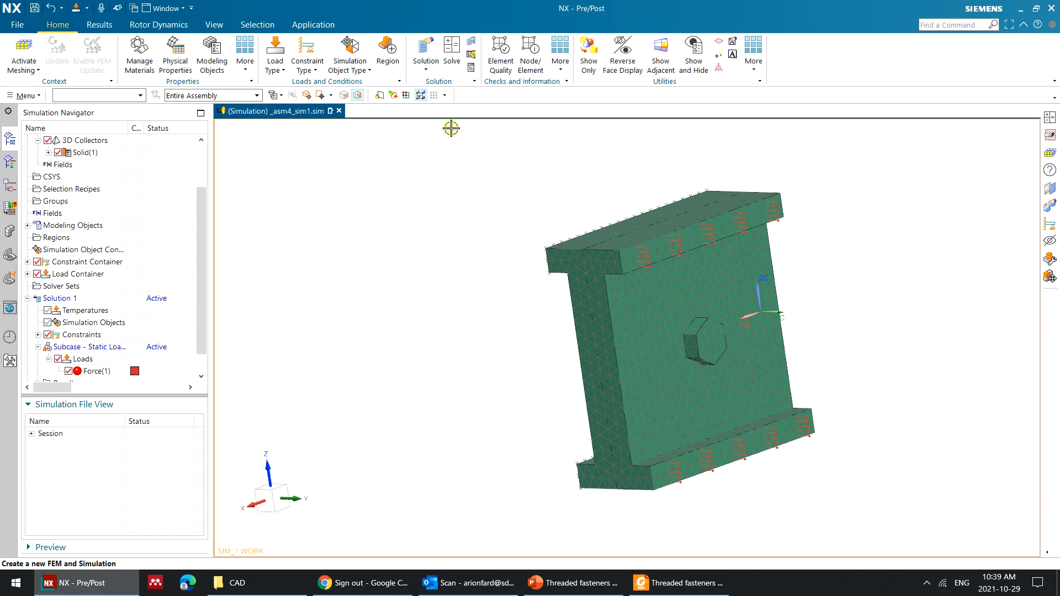
Create Surface-to-Surface Gluing with Automatic Pairing across all faces of the assembly, using a 1 mm search distance.
{"action": "left_click", "coordinate": [366, 72]}
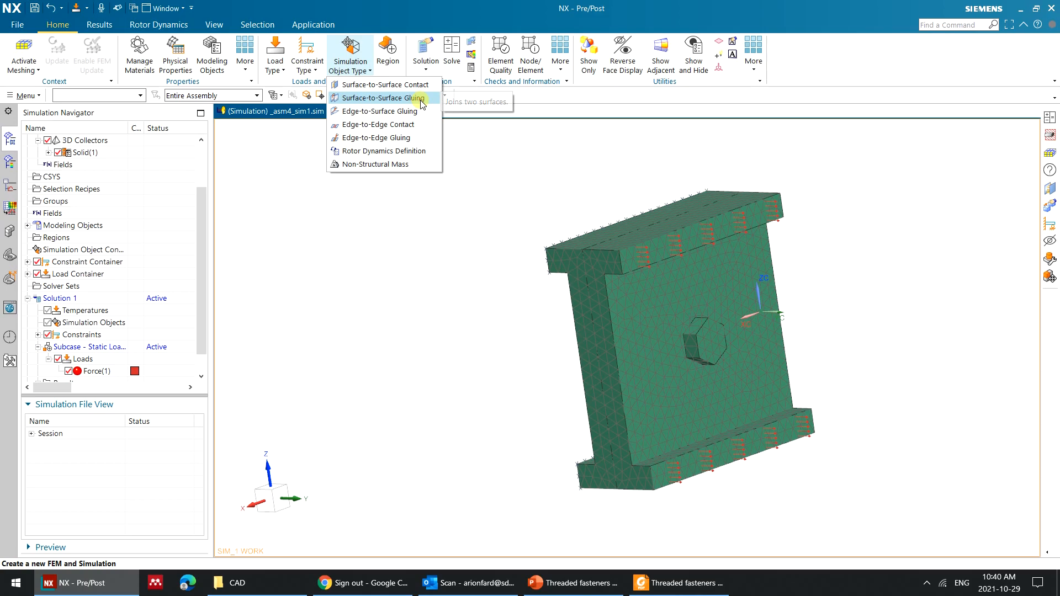
{"action": "left_click", "coordinate": [422, 103]}
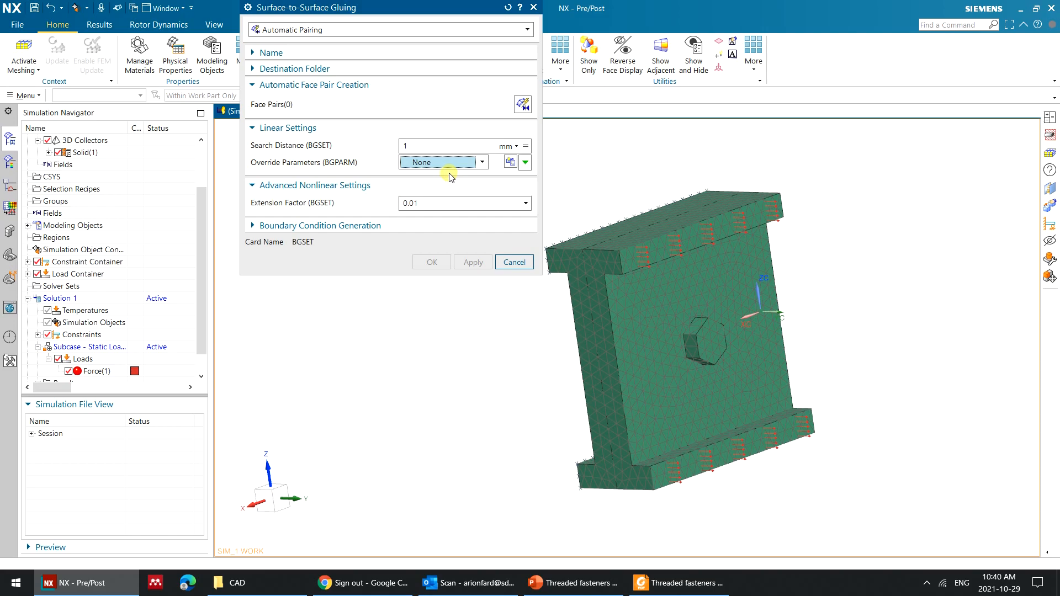
{"action": "left_click", "coordinate": [523, 104]}
{"action": "scroll", "coordinate": [658, 315], "scroll_direction": "up", "scroll_amount": 2}
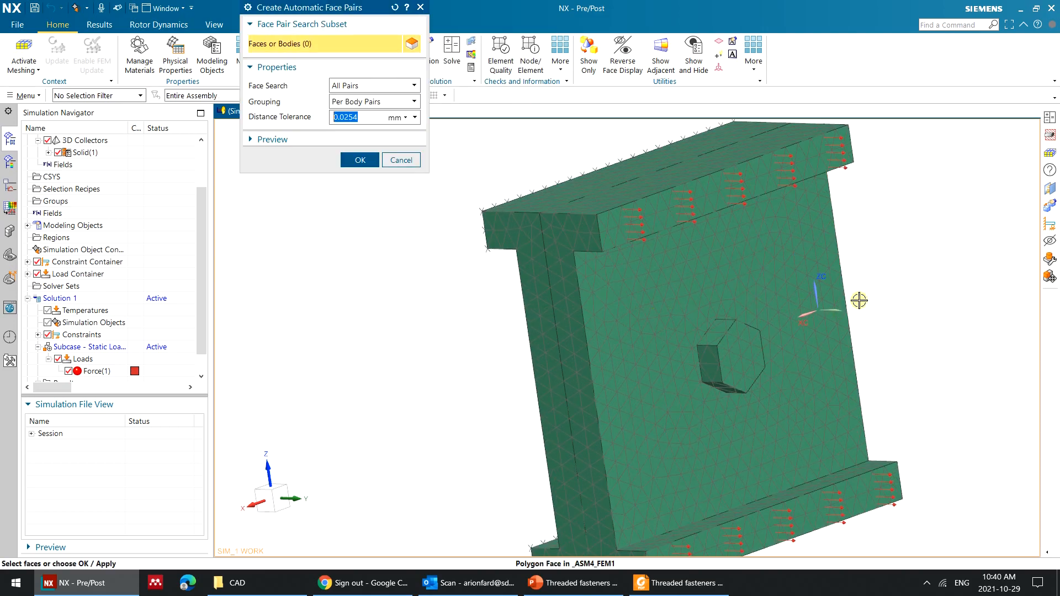
{"action": "scroll", "coordinate": [899, 271], "scroll_direction": "down", "scroll_amount": 1}
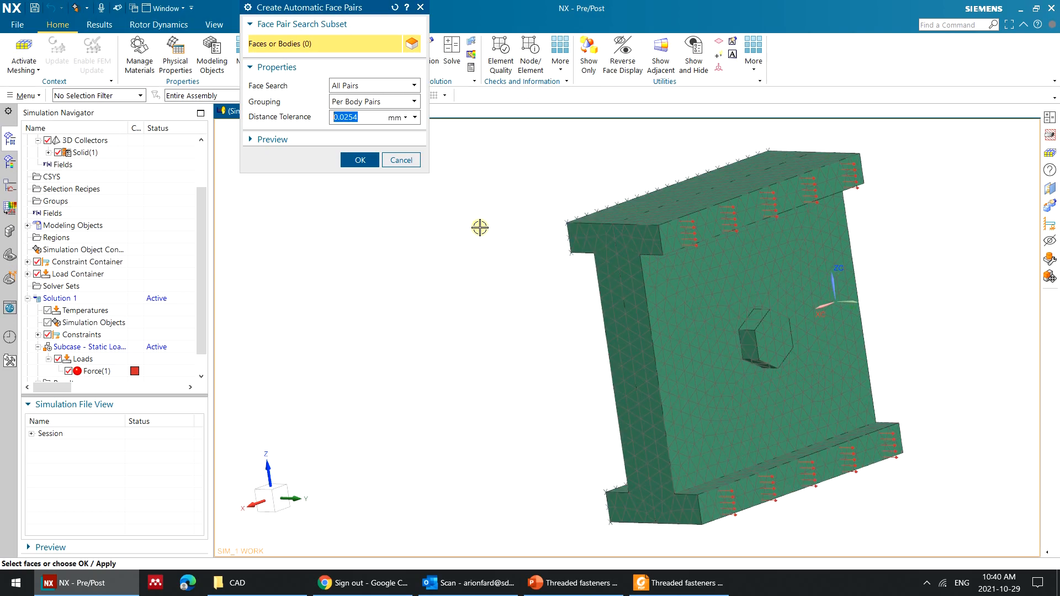
{"action": "key", "text": "ctrl+a"}
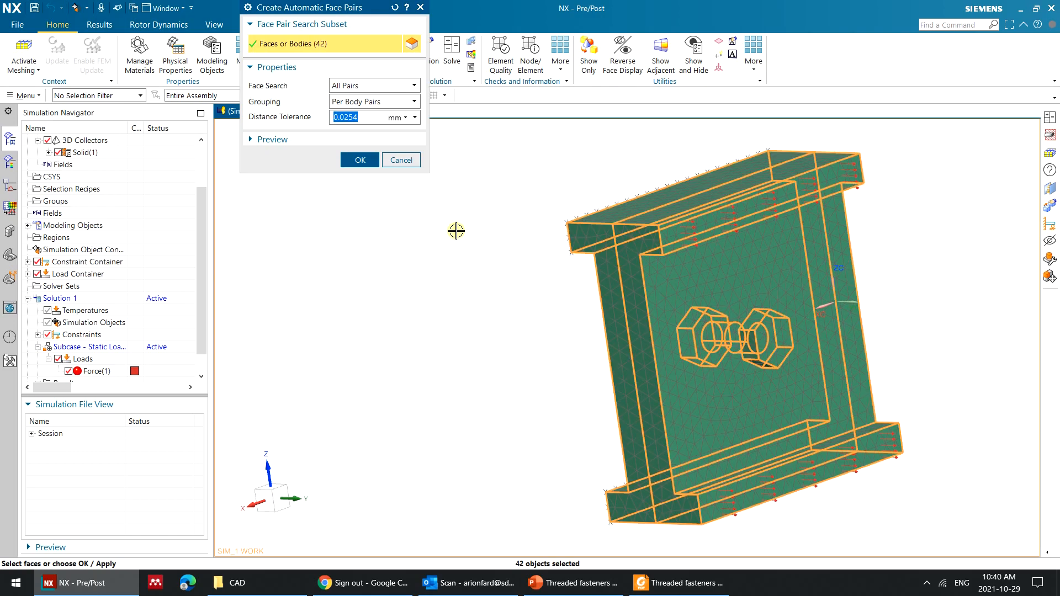
{"action": "left_click", "coordinate": [360, 161]}
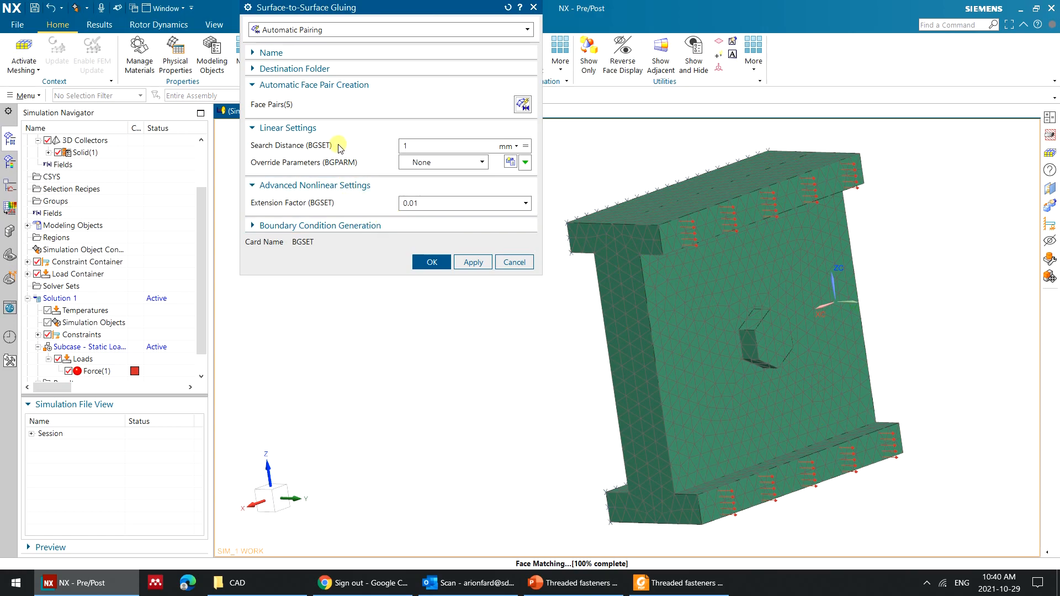
{"action": "left_click", "coordinate": [432, 262]}
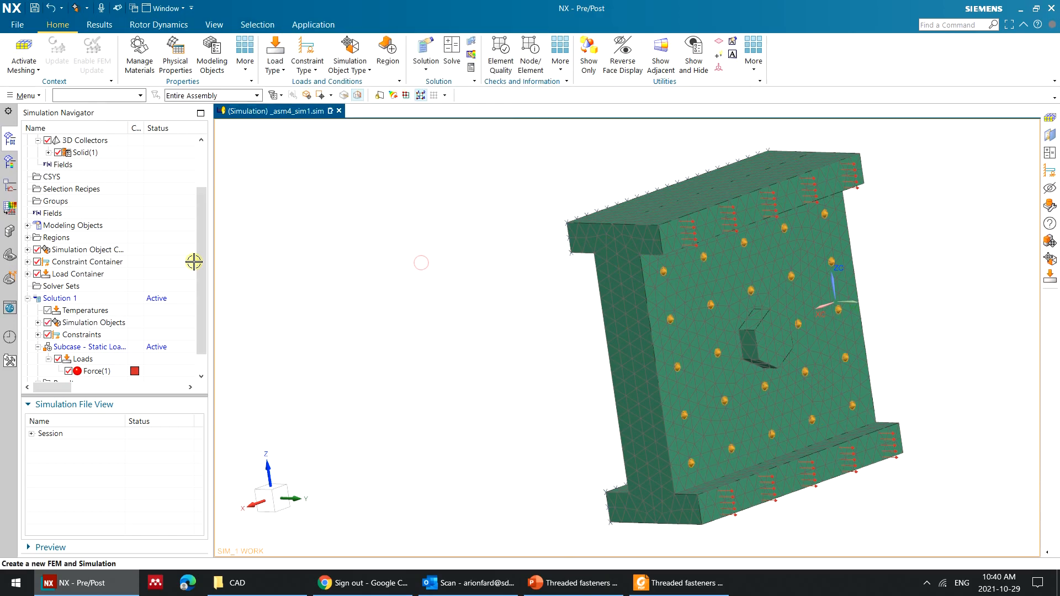
Highlight Face Gluing(1), (2) and (3) individually and together to examine which face pairs they join.
{"action": "scroll", "coordinate": [158, 243], "scroll_direction": "down", "scroll_amount": 1}
{"action": "left_click", "coordinate": [27, 224]}
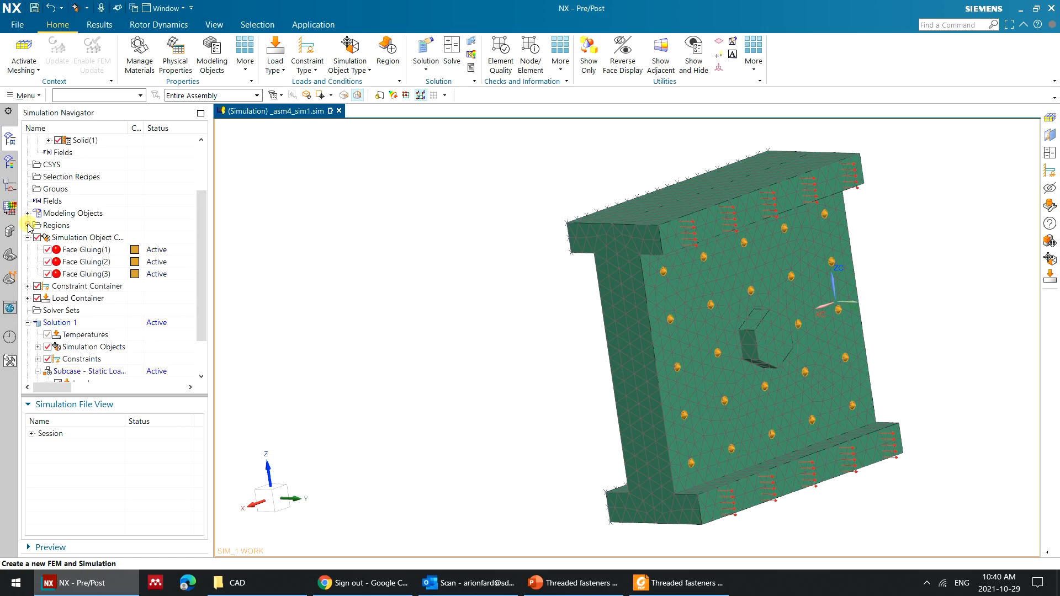
{"action": "left_click", "coordinate": [88, 250]}
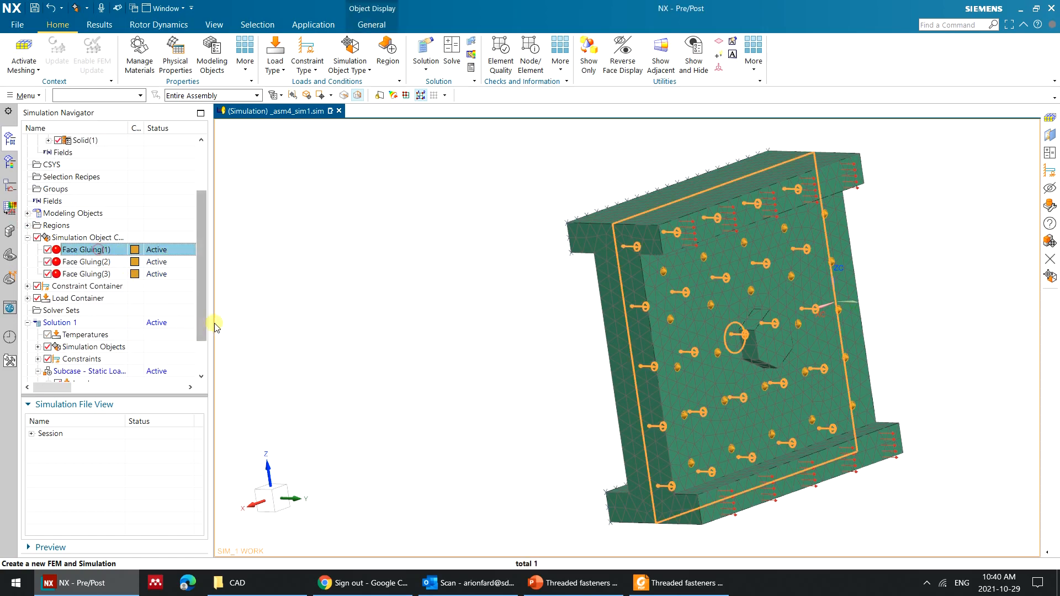
{"action": "mouse_move", "coordinate": [478, 274]}
{"action": "middle_mouse_down"}
{"action": "mouse_move", "coordinate": [584, 270]}
{"action": "mouse_move", "coordinate": [494, 272]}
{"action": "mouse_move", "coordinate": [507, 287]}
{"action": "mouse_move", "coordinate": [495, 274]}
{"action": "mouse_move", "coordinate": [508, 261]}
{"action": "mouse_move", "coordinate": [494, 262]}
{"action": "middle_mouse_up"}
{"action": "key", "text": "Down"}
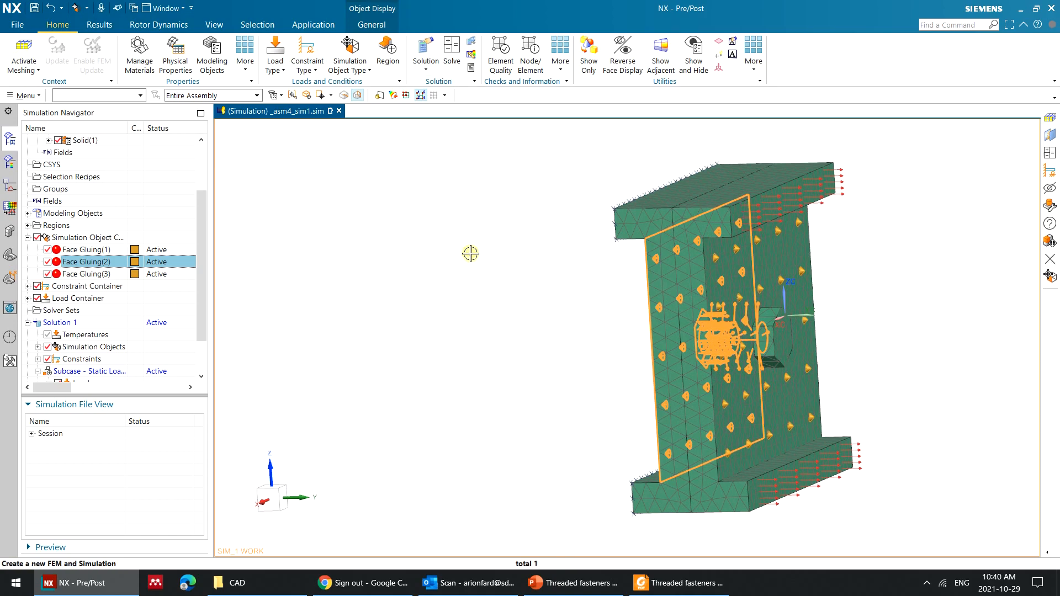
{"action": "left_click", "coordinate": [98, 251]}
{"action": "left_click", "coordinate": [98, 271], "text": "shift"}
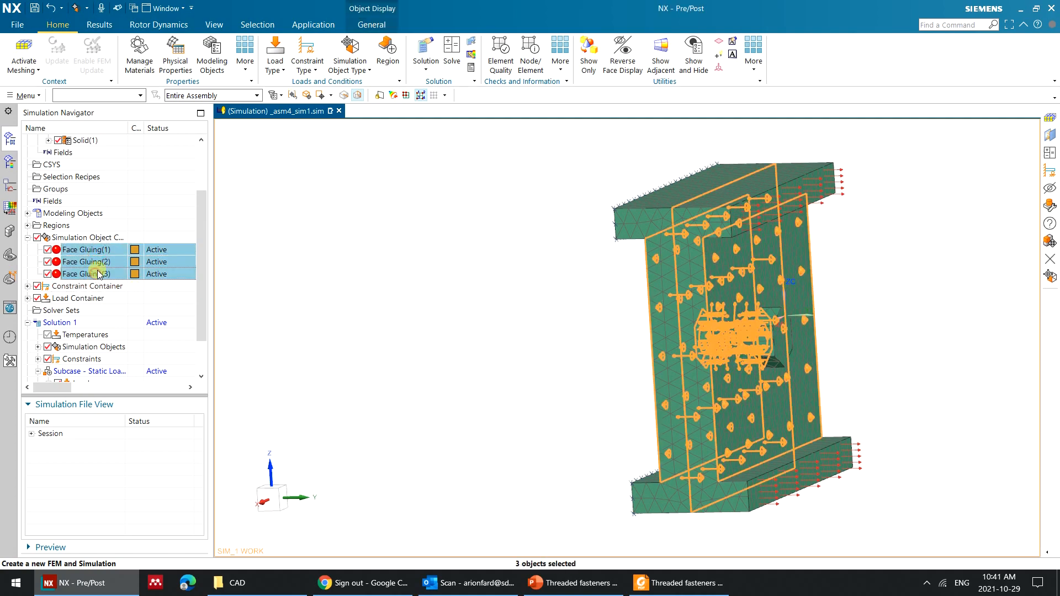
{"action": "left_click", "coordinate": [246, 246]}
Hide the polygon geometry and 3d_mesh(2) of the Solid(1) collector to expose the bolt shank and the glued channel web.
{"action": "scroll", "coordinate": [126, 274], "scroll_direction": "up", "scroll_amount": 2}
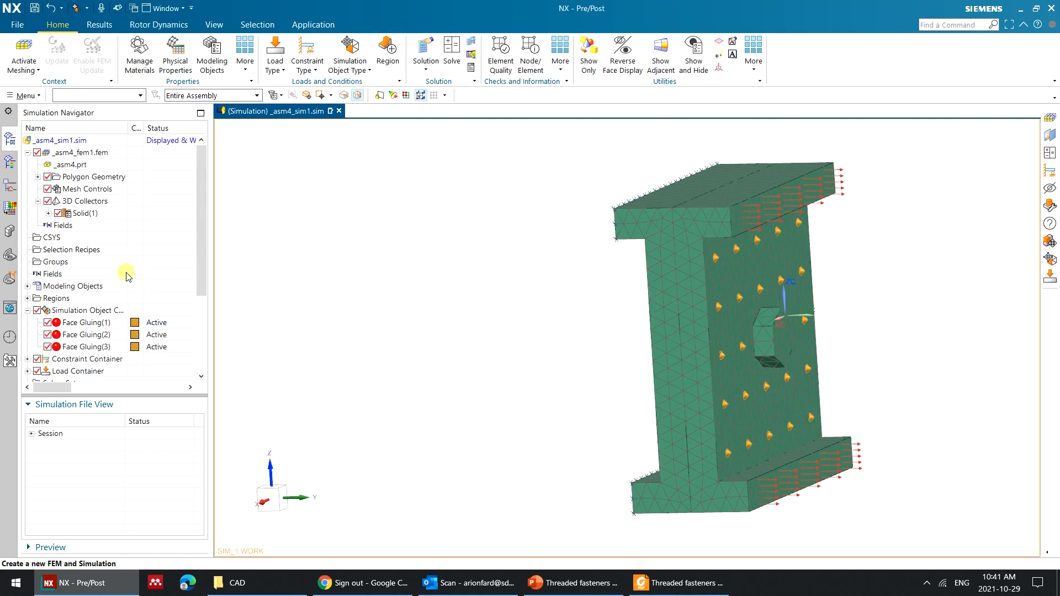
{"action": "left_click", "coordinate": [49, 213]}
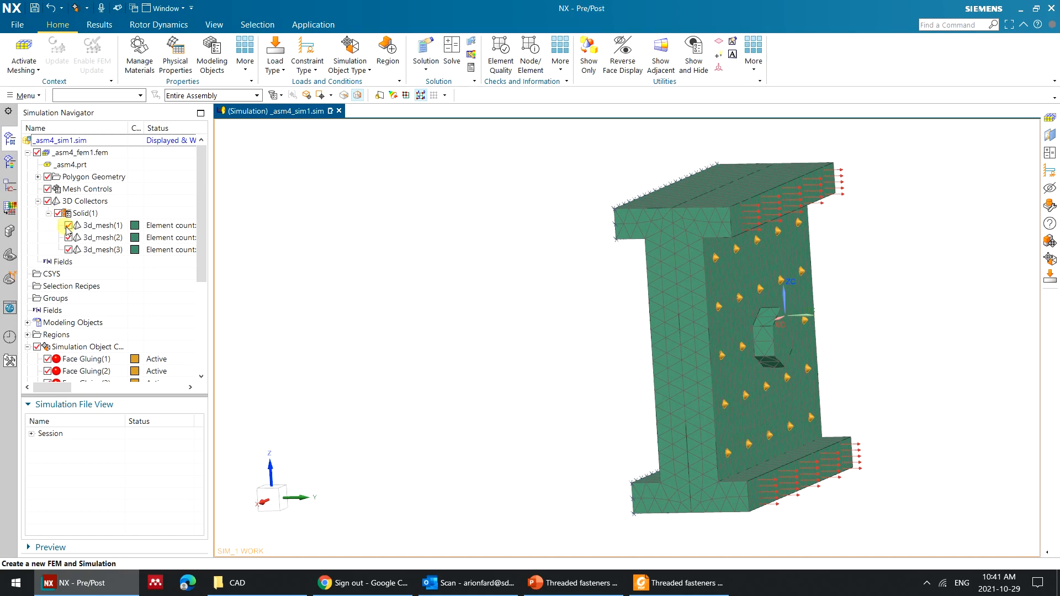
{"action": "left_click", "coordinate": [65, 225]}
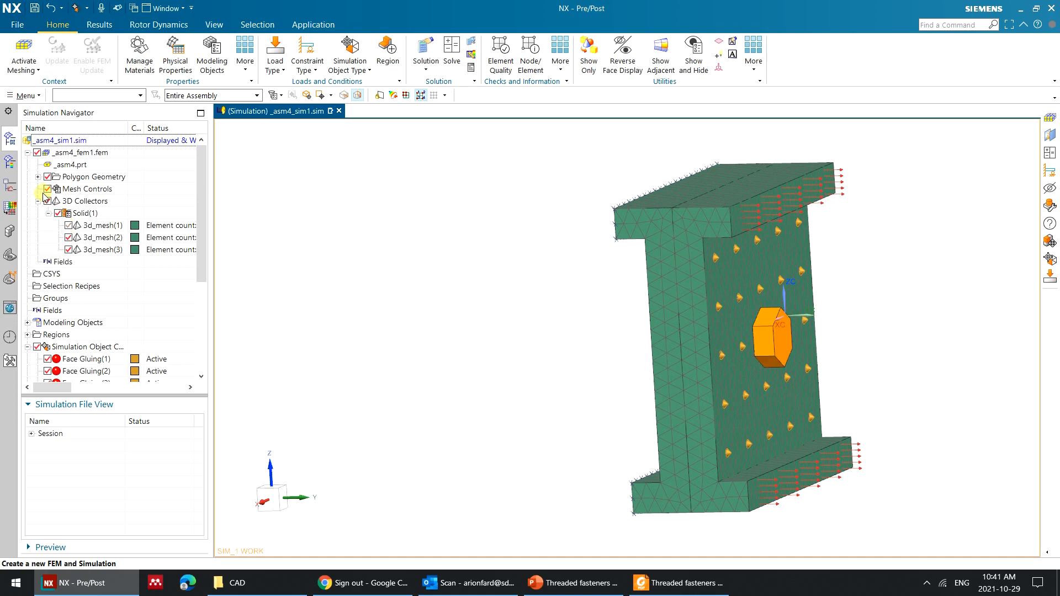
{"action": "left_click", "coordinate": [47, 177]}
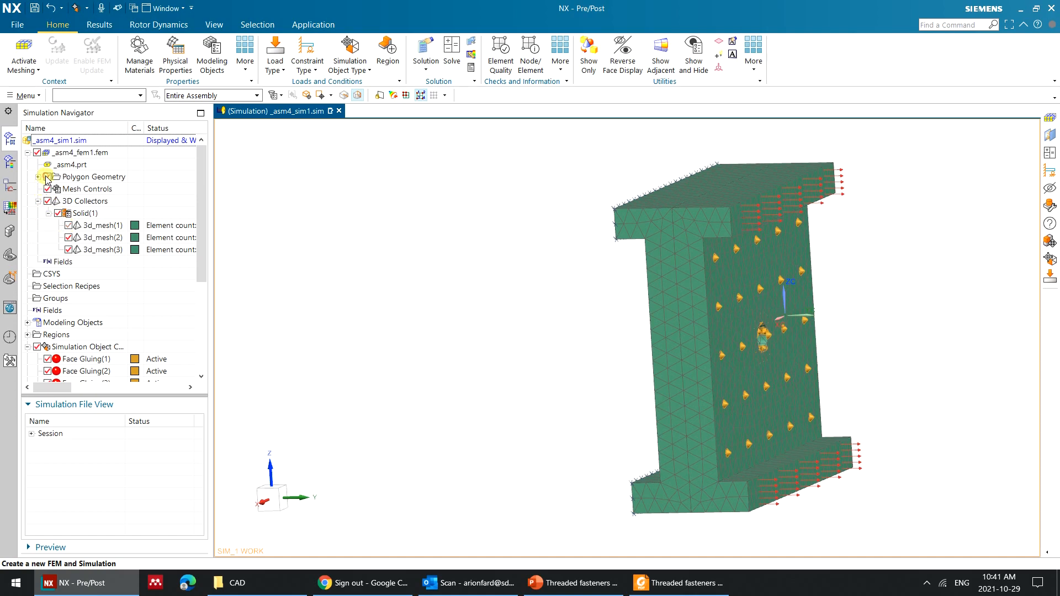
{"action": "left_click", "coordinate": [68, 228]}
{"action": "left_click", "coordinate": [68, 226]}
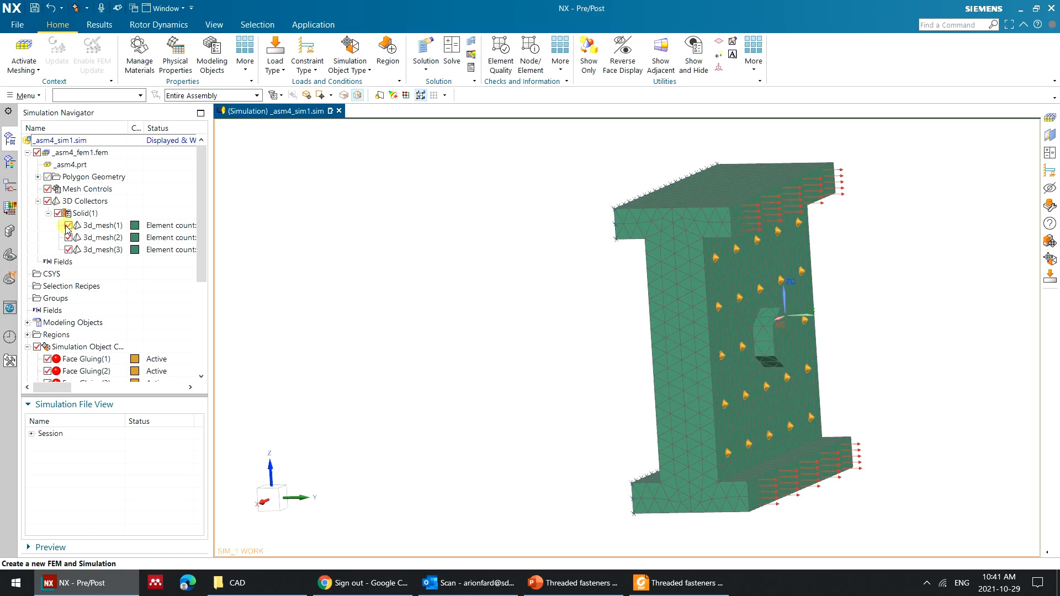
{"action": "left_click", "coordinate": [67, 238]}
{"action": "middle_click_drag", "start_coordinate": [558, 261], "coordinate": [702, 253]}
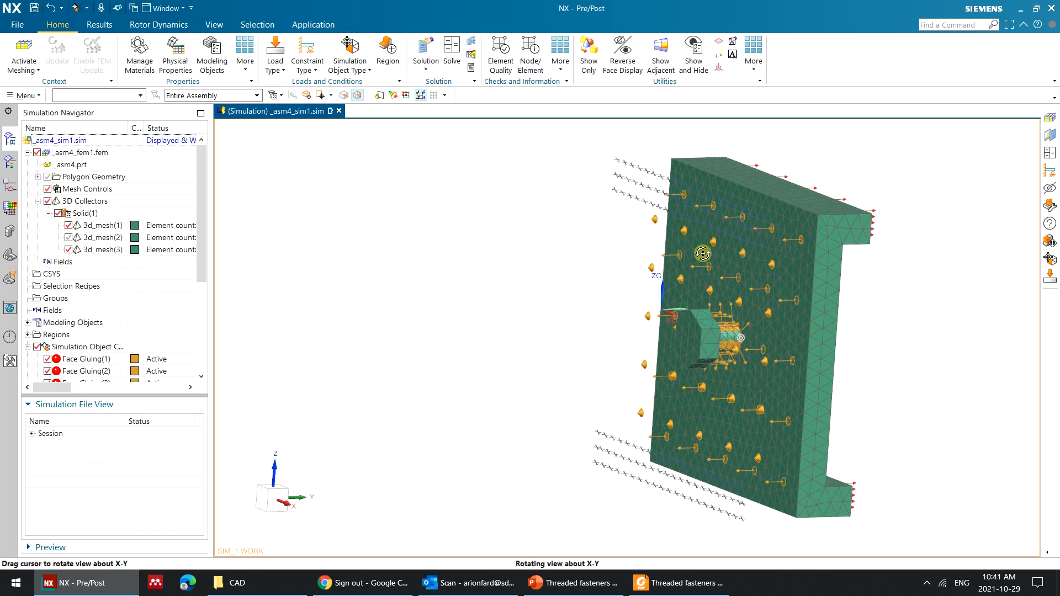
{"action": "scroll", "coordinate": [734, 343], "scroll_direction": "up", "scroll_amount": 7}
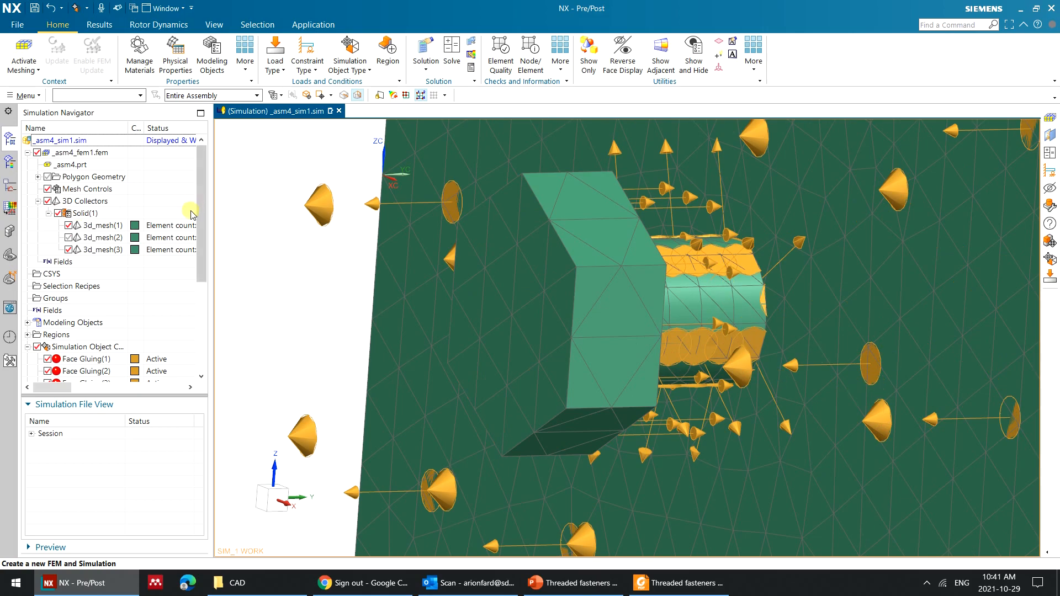
Delete Face Gluing(2), Face Gluing(3) and Face Gluing(1) from the simulation objects.
{"action": "left_click", "coordinate": [91, 360]}
{"action": "left_click", "coordinate": [91, 372]}
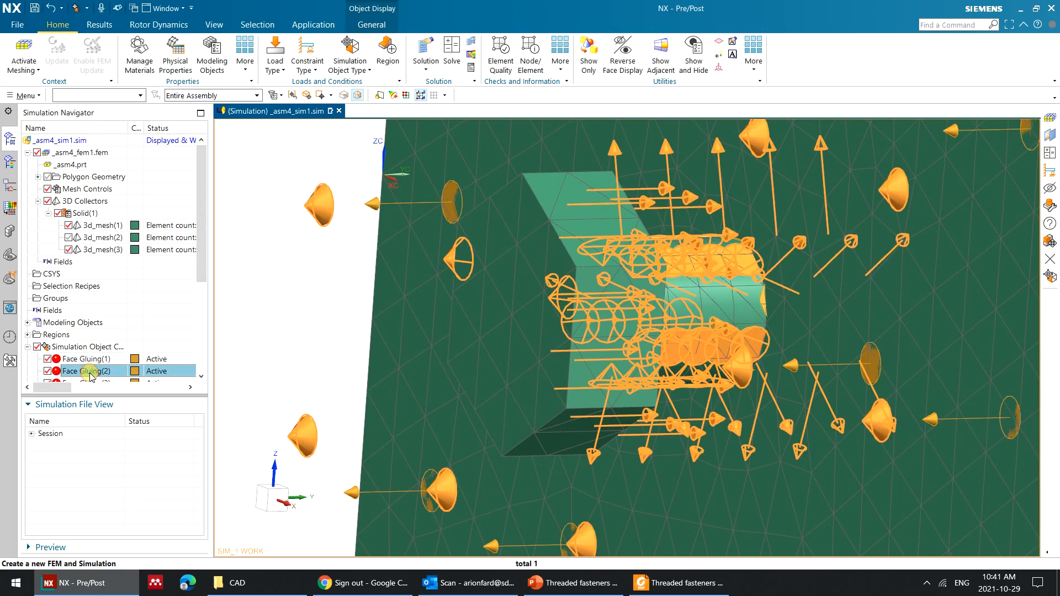
{"action": "key", "text": "Delete"}
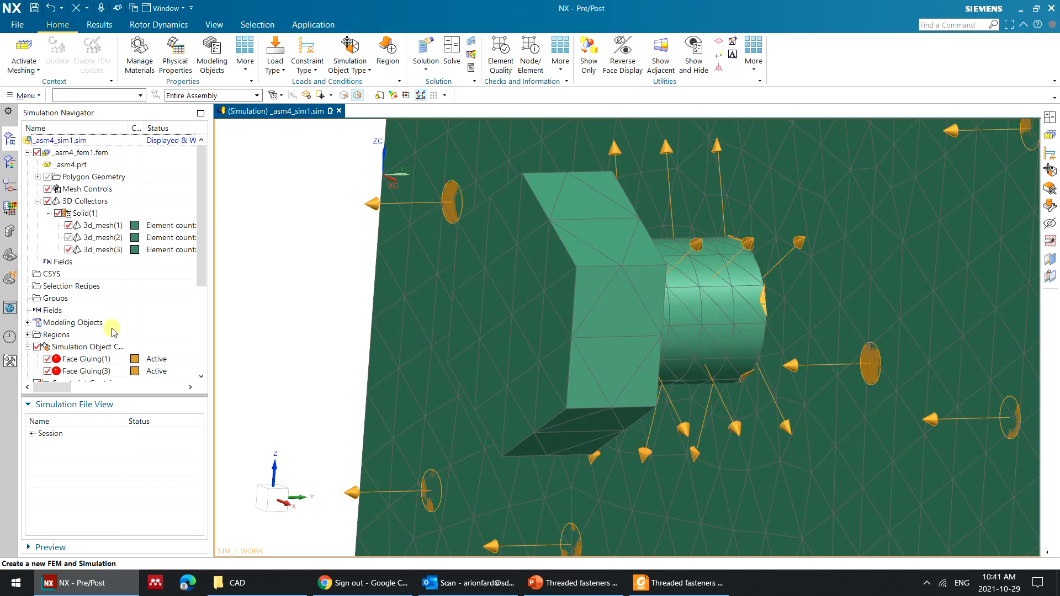
{"action": "left_click", "coordinate": [101, 371]}
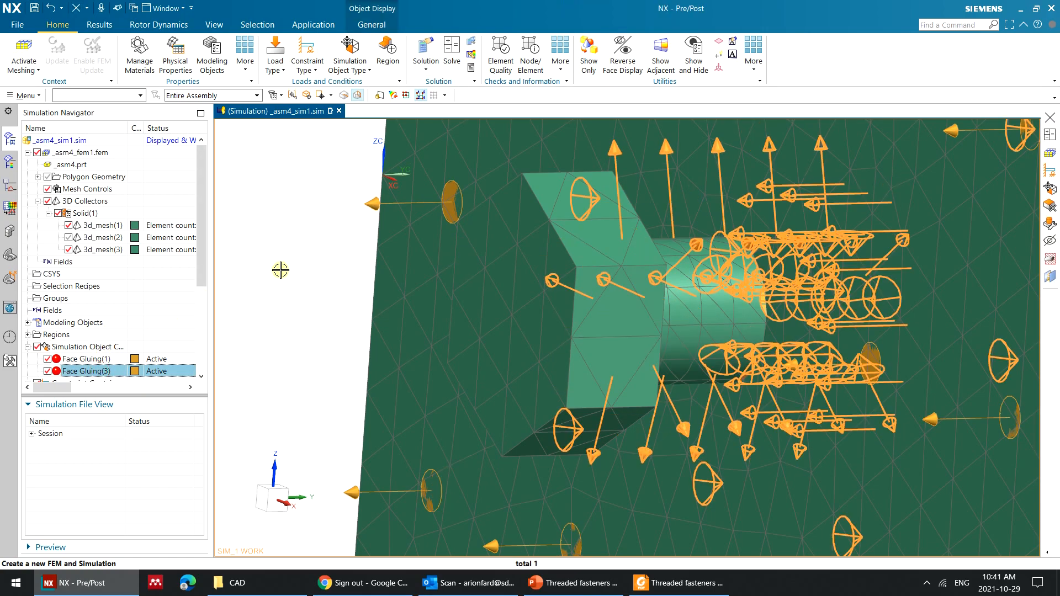
{"action": "key", "text": "Delete"}
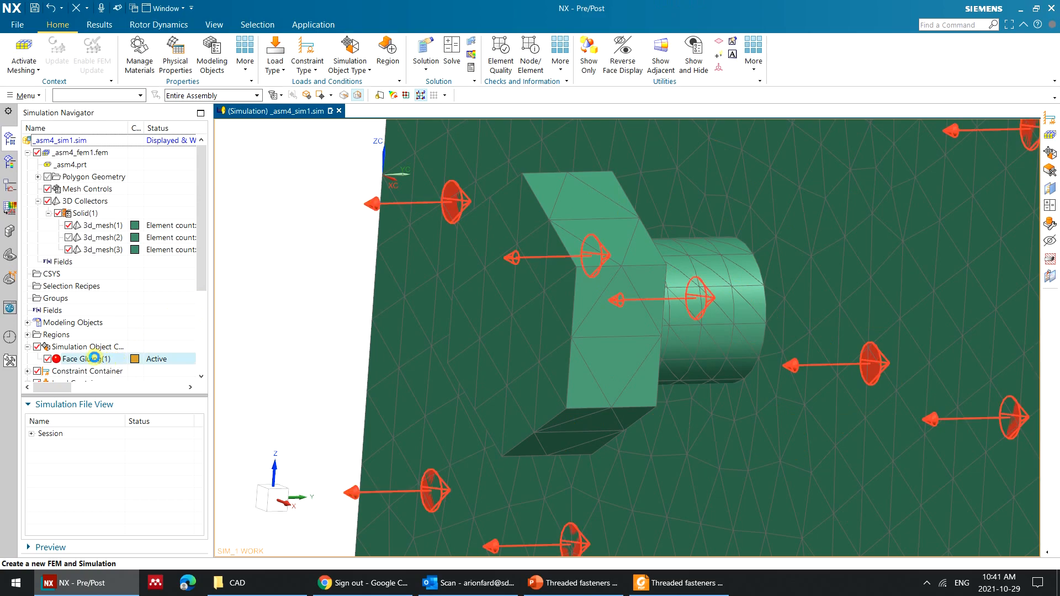
{"action": "left_click", "coordinate": [94, 359]}
{"action": "middle_click_drag", "start_coordinate": [301, 253], "coordinate": [250, 239]}
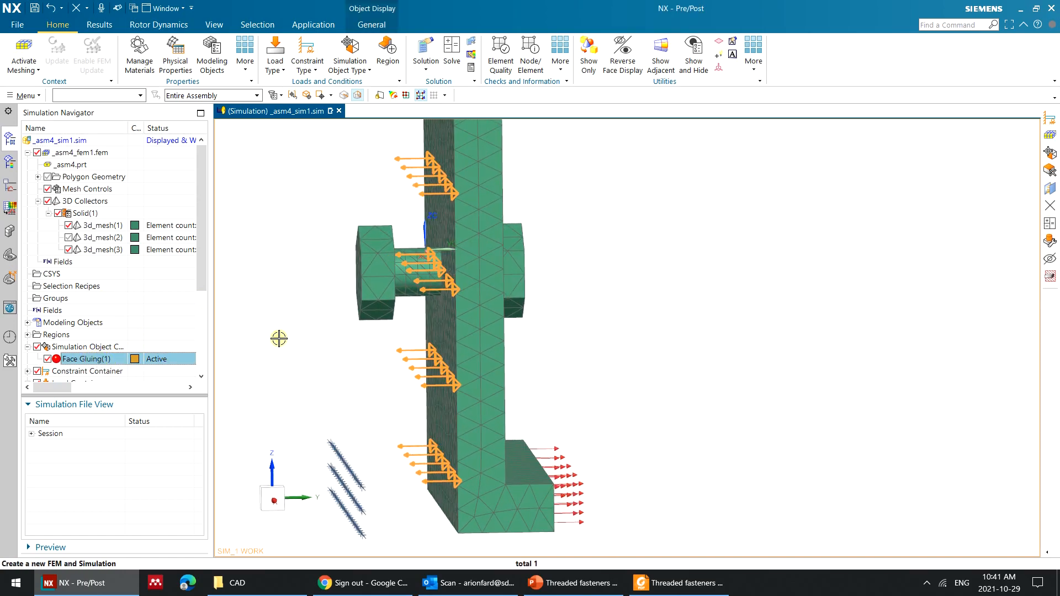
{"action": "key", "text": "Delete"}
Start a Surface-to-Surface Gluing with Automatic Pairing and group its automatically created face pairs by Per Face Pair.
{"action": "middle_click_drag", "start_coordinate": [331, 253], "coordinate": [336, 278]}
{"action": "left_click", "coordinate": [351, 70]}
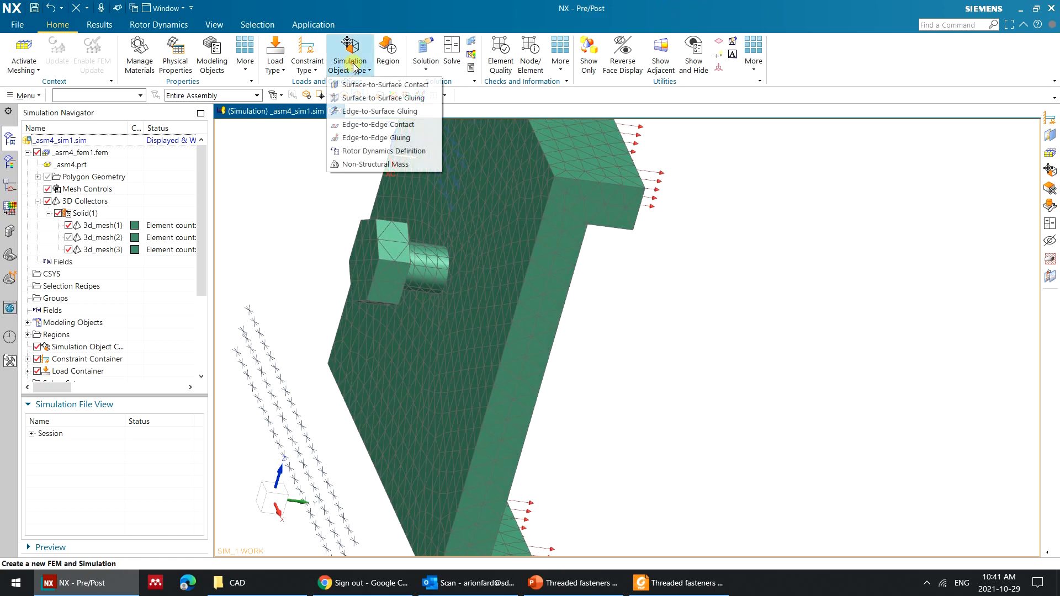
{"action": "left_click", "coordinate": [383, 98]}
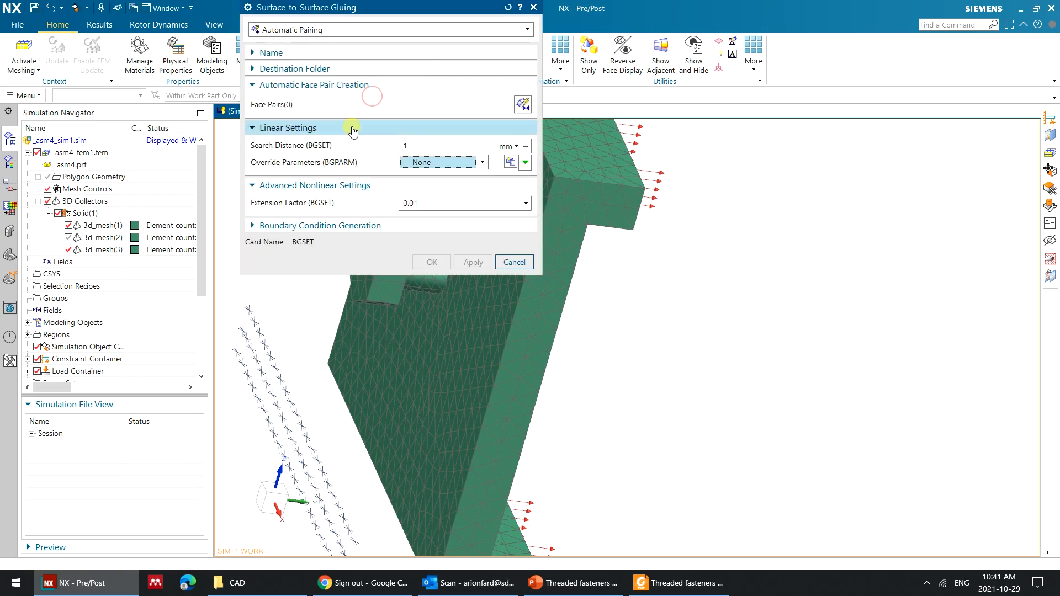
{"action": "left_click", "coordinate": [522, 104]}
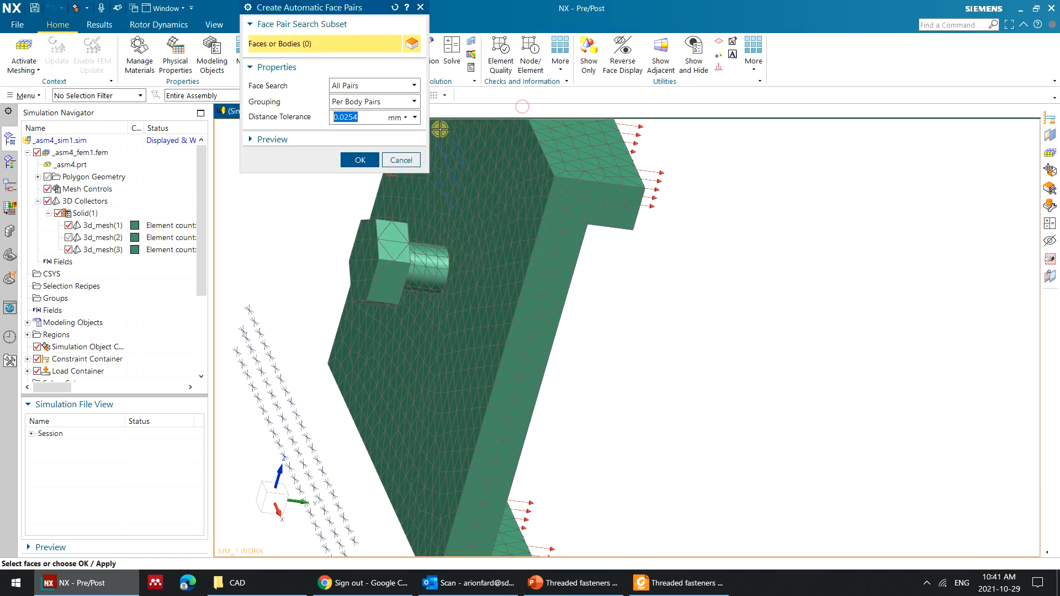
{"action": "left_click_drag", "start_coordinate": [309, 7], "coordinate": [669, 92]}
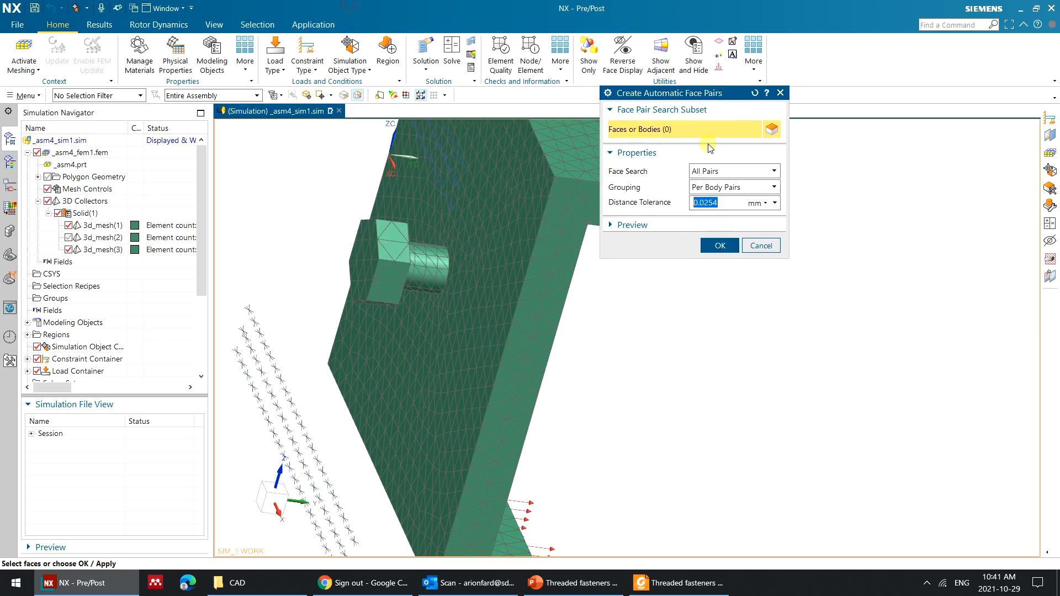
{"action": "left_click", "coordinate": [712, 188]}
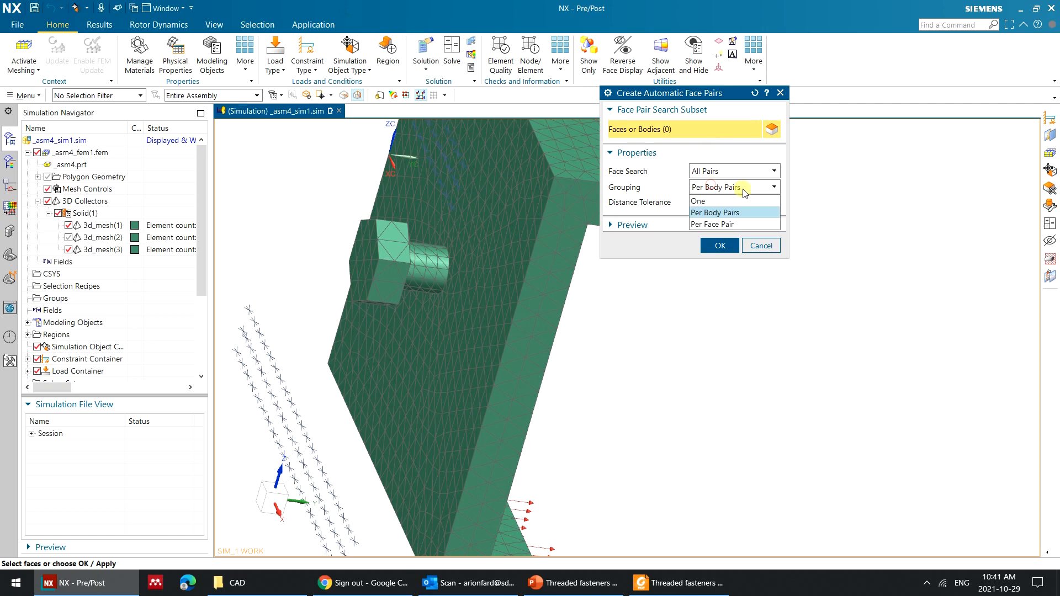
{"action": "left_click", "coordinate": [730, 225]}
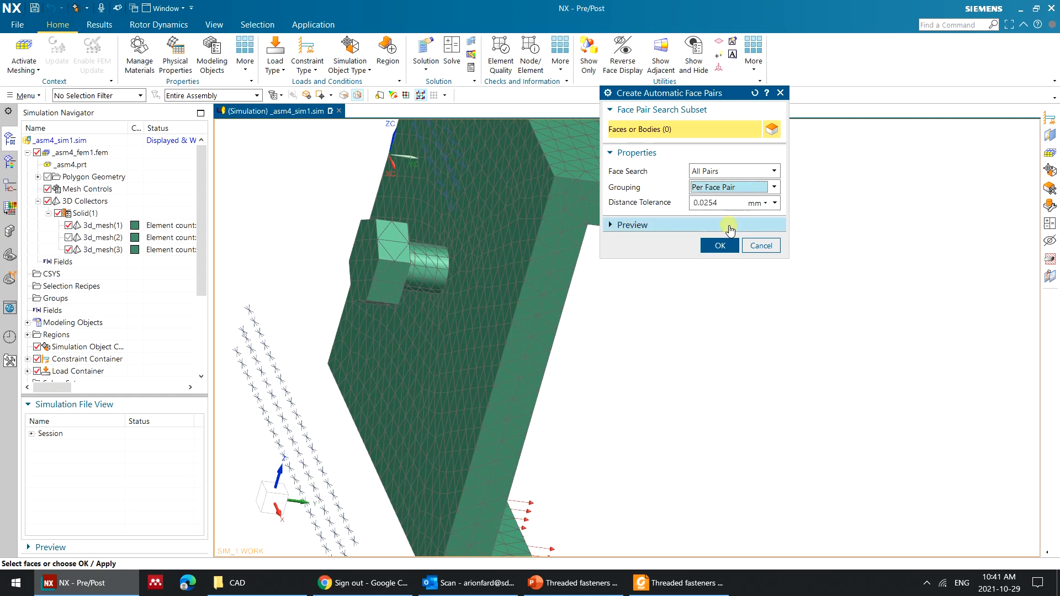
Hide the 3D Collectors meshes and show the polygon geometry of the whole assembly instead.
{"action": "middle_click_drag", "start_coordinate": [654, 288], "coordinate": [622, 282]}
{"action": "scroll", "coordinate": [367, 236], "scroll_direction": "up", "scroll_amount": 3}
{"action": "middle_click_drag", "start_coordinate": [366, 236], "coordinate": [404, 230]}
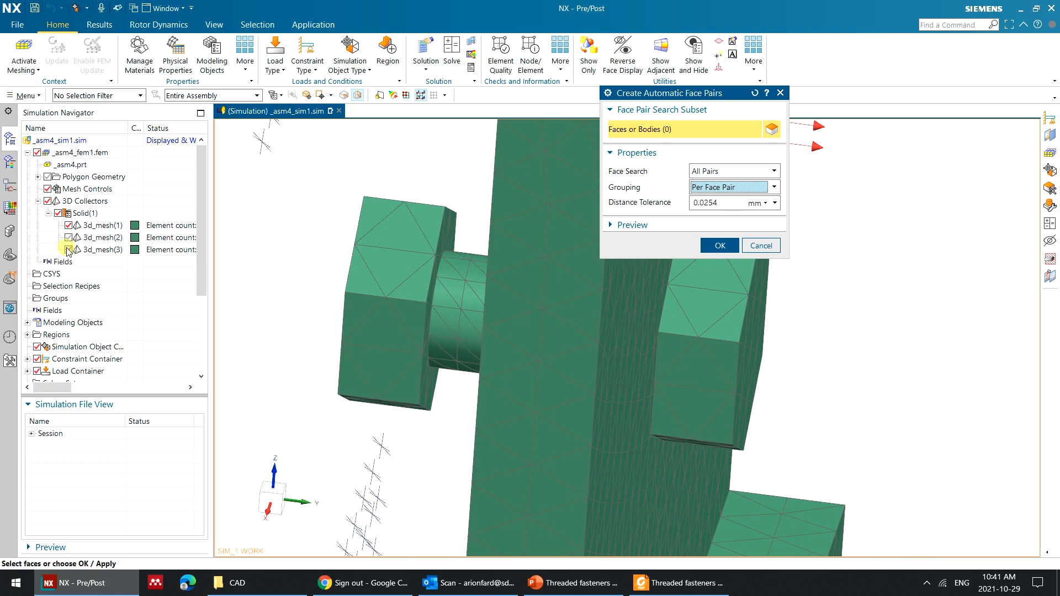
{"action": "left_click", "coordinate": [66, 248]}
{"action": "middle_click_drag", "start_coordinate": [492, 189], "coordinate": [466, 208]}
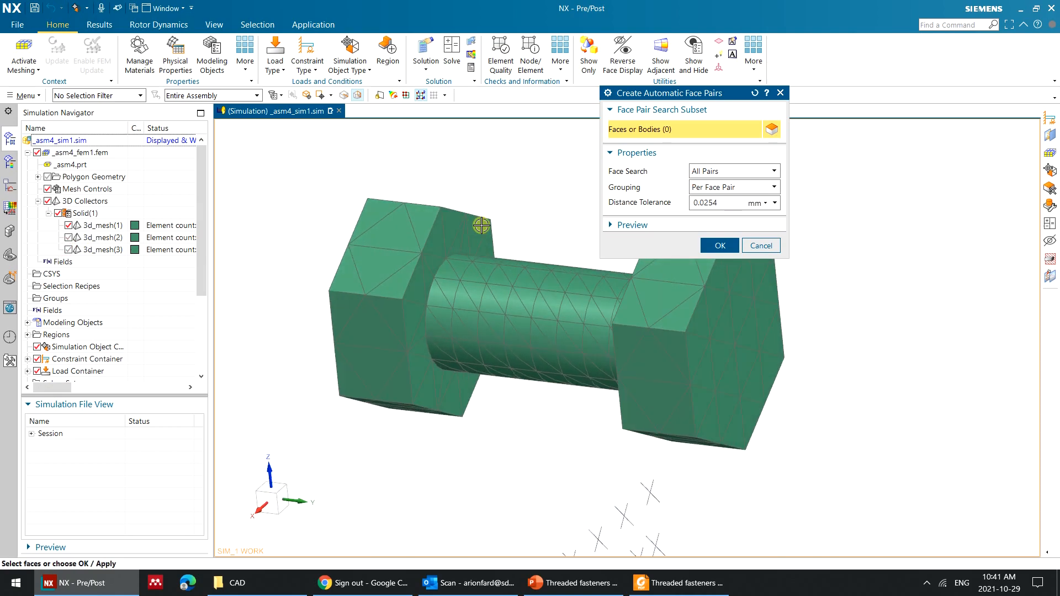
{"action": "left_click", "coordinate": [48, 176]}
{"action": "left_click", "coordinate": [47, 201]}
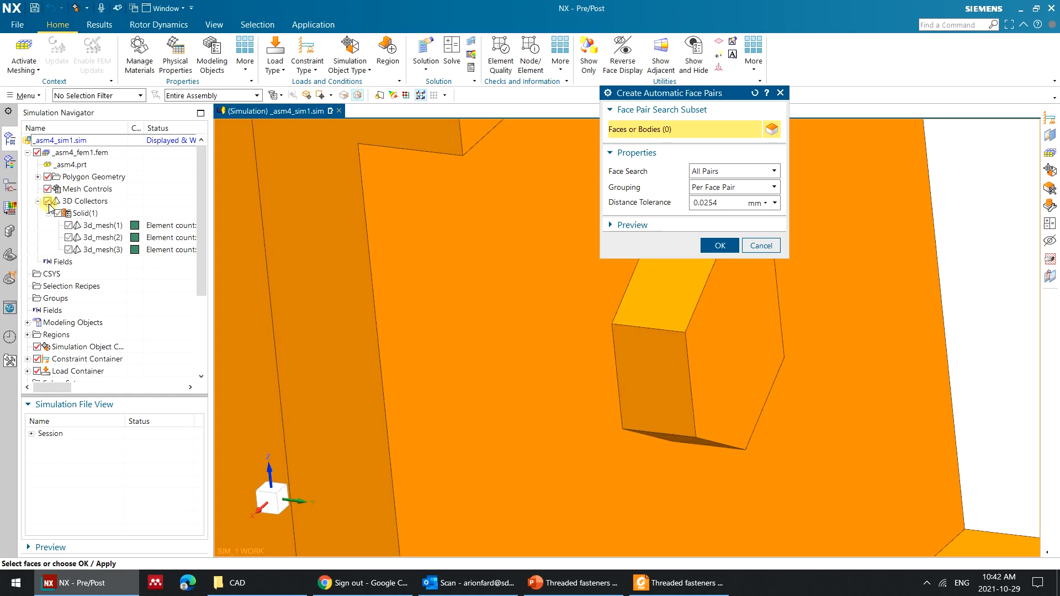
{"action": "key", "text": "ctrl+f"}
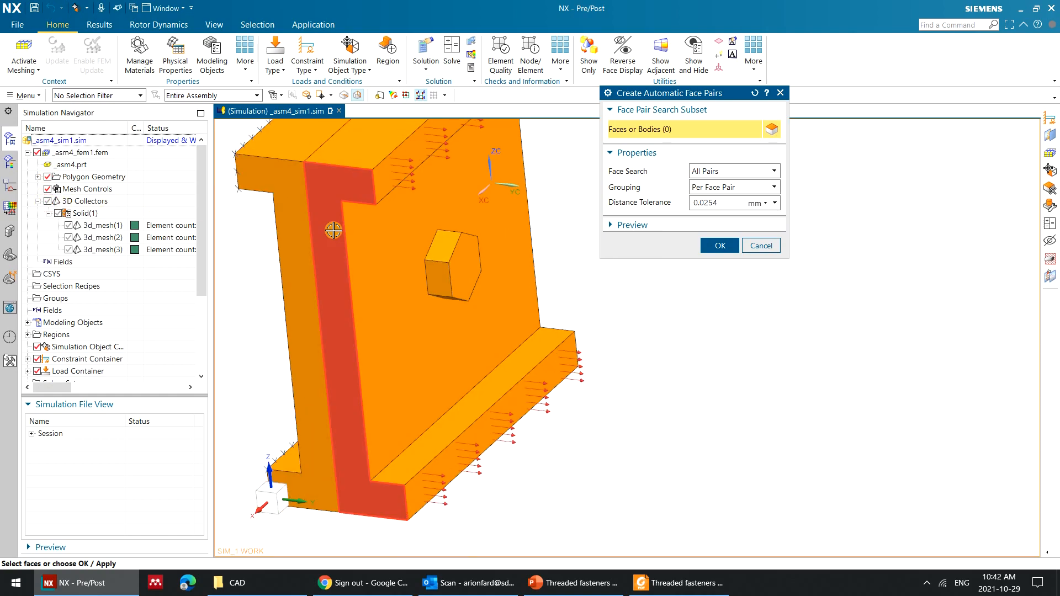
Isolate the force-loaded C-channel's polygon body and add its web face around the bolt hole to the face pair search subset.
{"action": "left_click", "coordinate": [38, 177]}
{"action": "left_click", "coordinate": [57, 201]}
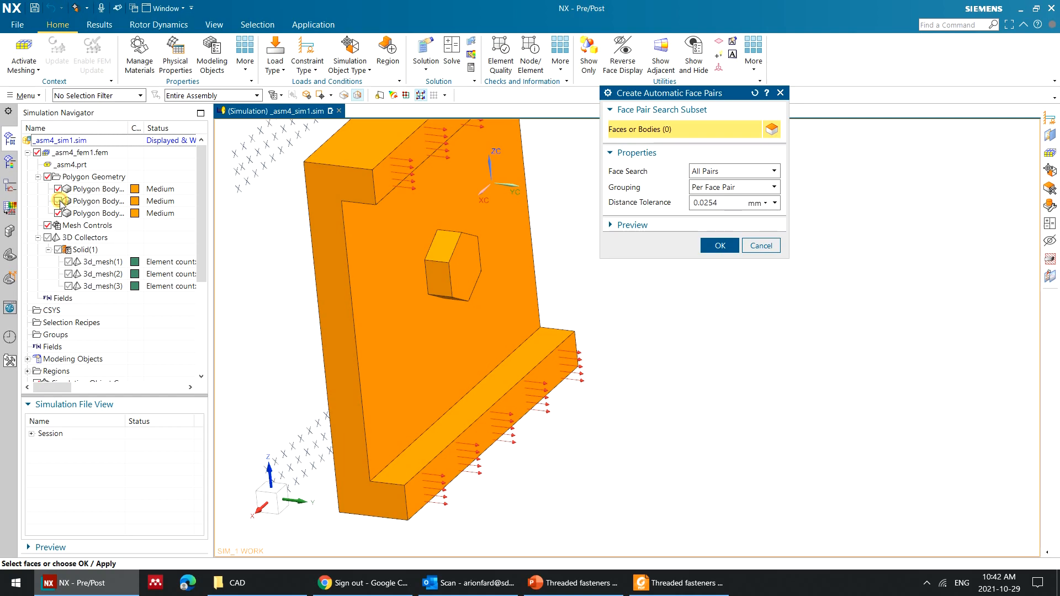
{"action": "left_click", "coordinate": [58, 214]}
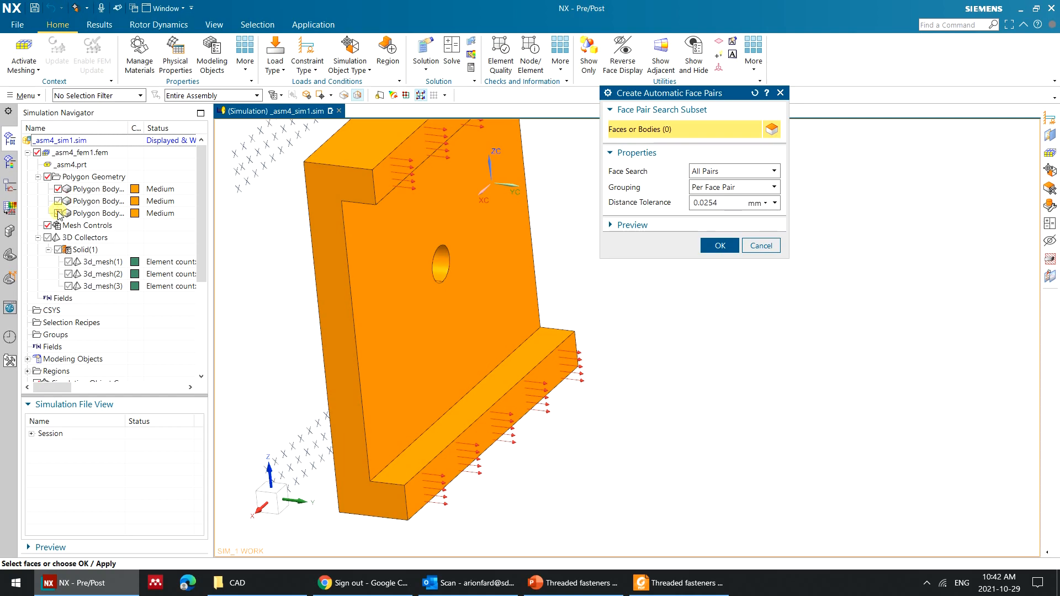
{"action": "left_click", "coordinate": [423, 256]}
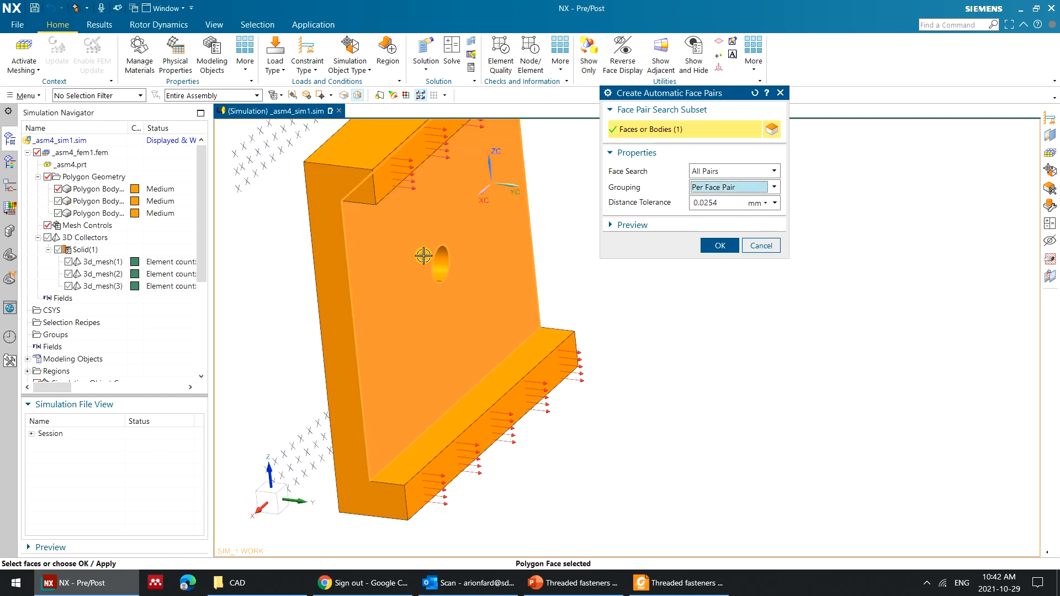
Isolate the bolt's polygon body and add the inner faces of both hexagonal heads to the search subset.
{"action": "left_click", "coordinate": [59, 202]}
{"action": "left_click", "coordinate": [57, 213]}
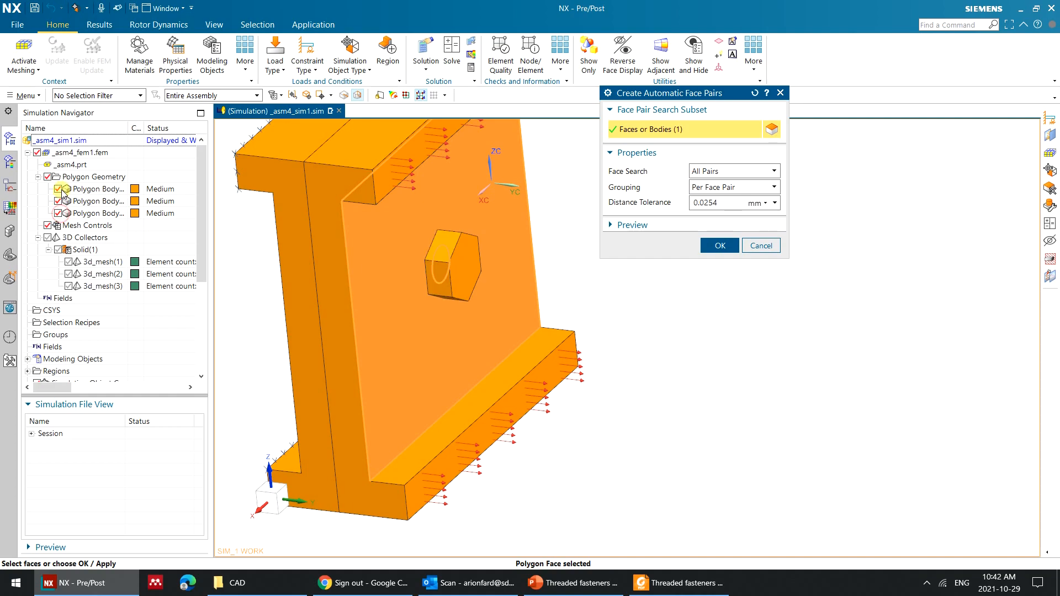
{"action": "left_click", "coordinate": [59, 189]}
{"action": "left_click", "coordinate": [58, 202]}
{"action": "middle_click_drag", "start_coordinate": [369, 222], "coordinate": [387, 184]}
{"action": "scroll", "coordinate": [441, 235], "scroll_direction": "up", "scroll_amount": 3}
{"action": "left_click", "coordinate": [471, 240]}
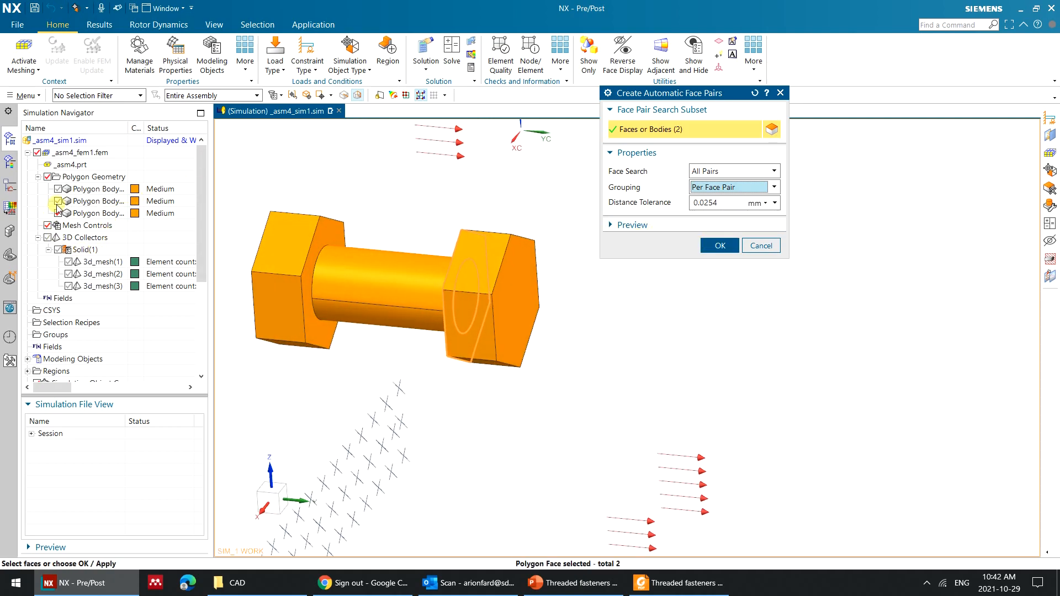
{"action": "left_click", "coordinate": [322, 233]}
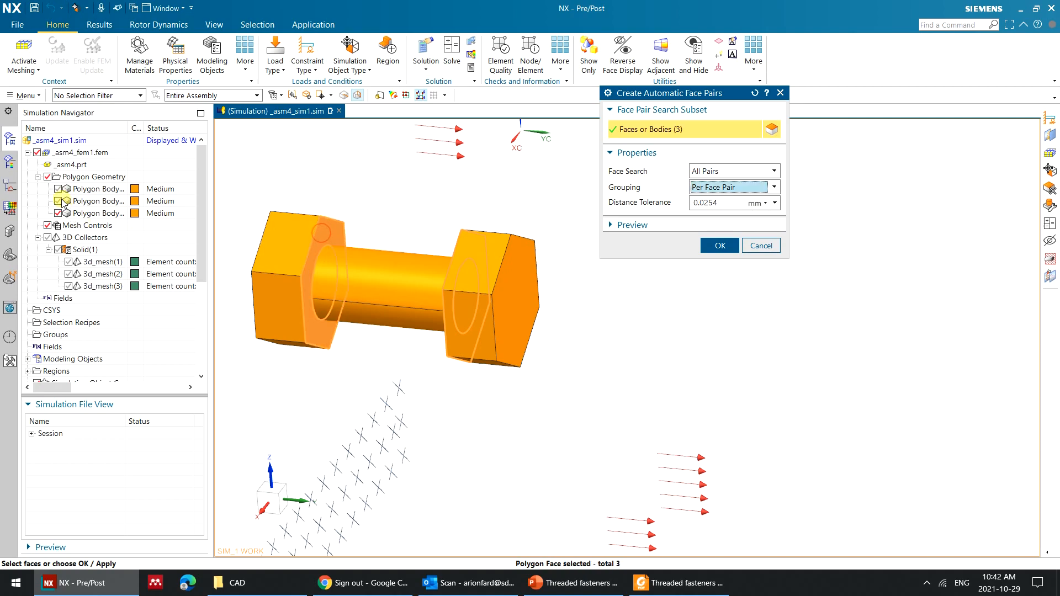
Redisplay the fixed C-channel, generate the face pairs from the selected faces and create the surface-to-surface gluings.
{"action": "left_click", "coordinate": [58, 201]}
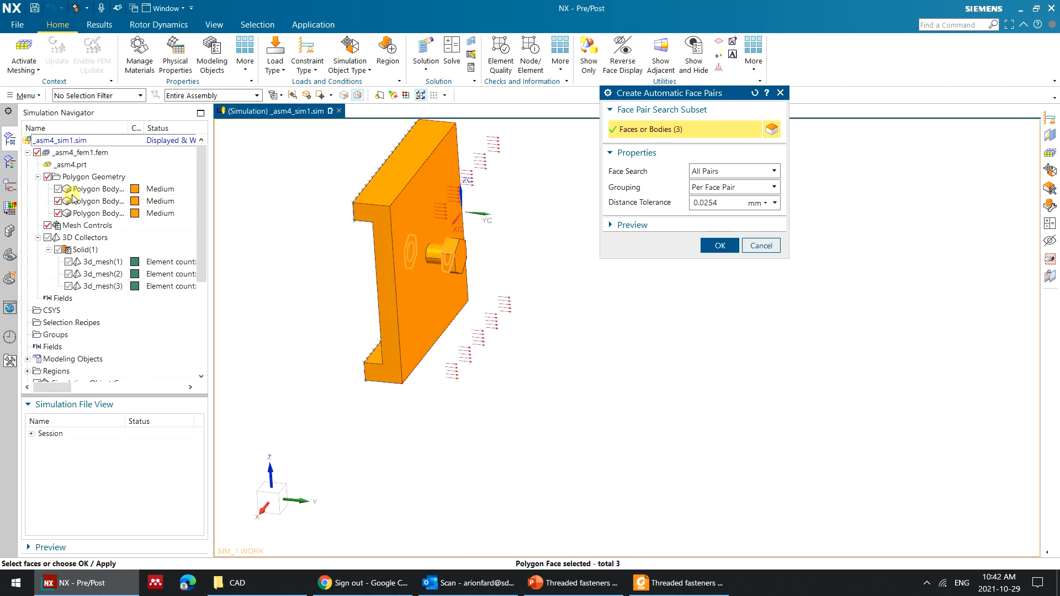
{"action": "left_click", "coordinate": [59, 202]}
{"action": "left_click", "coordinate": [58, 203]}
{"action": "middle_click_drag", "start_coordinate": [309, 200], "coordinate": [416, 193]}
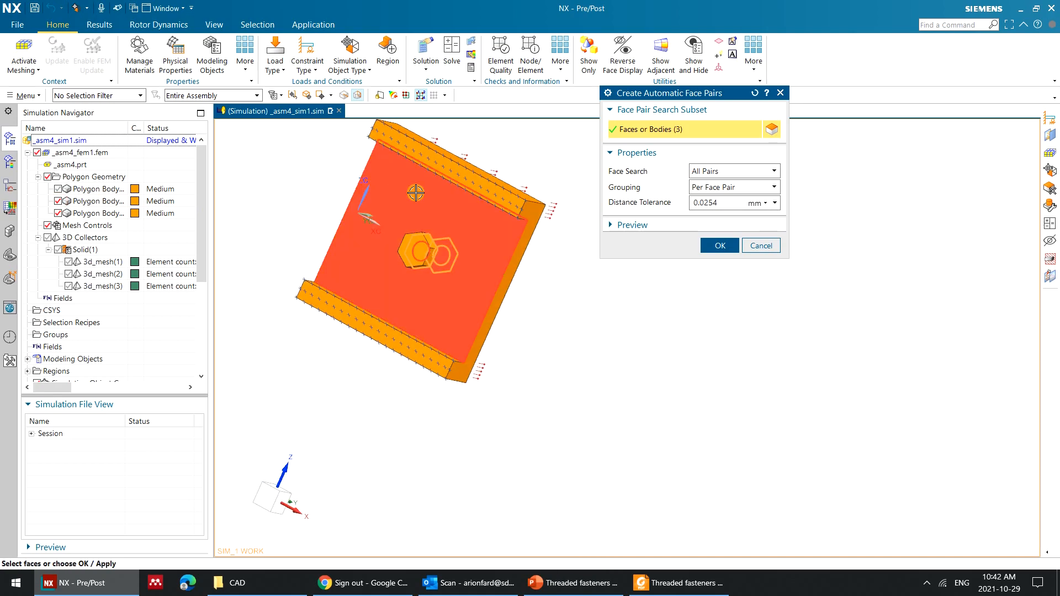
{"action": "left_click", "coordinate": [725, 250]}
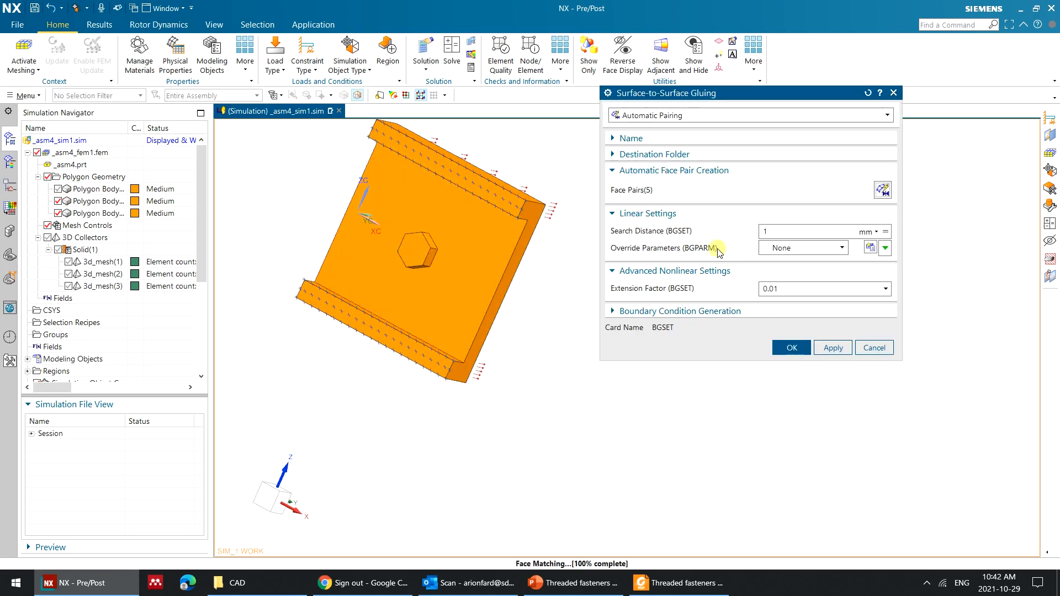
{"action": "middle_click_drag", "start_coordinate": [549, 251], "coordinate": [477, 237]}
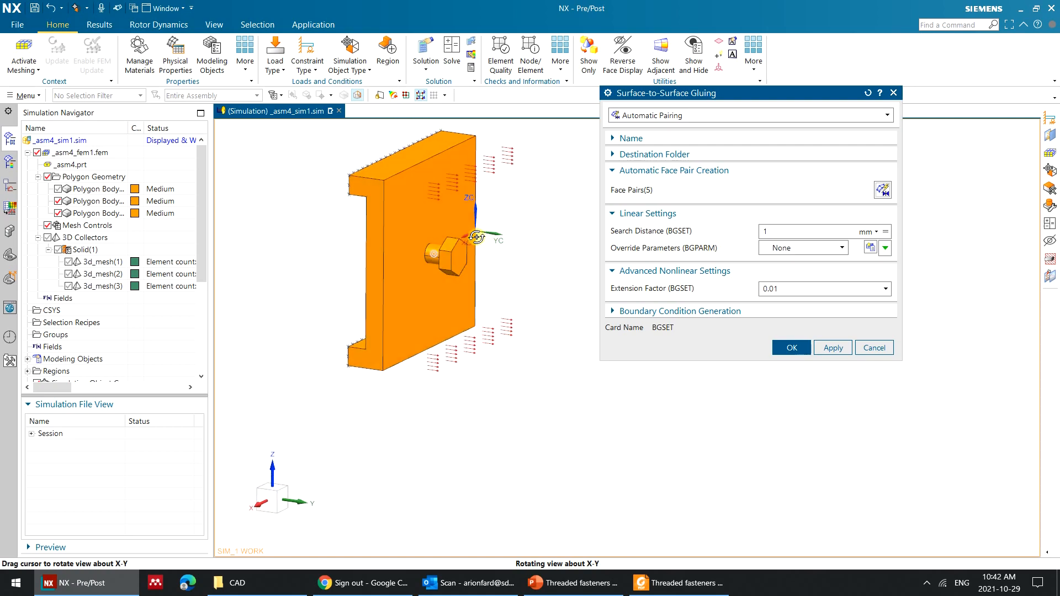
{"action": "left_click", "coordinate": [791, 347]}
Highlight Face Gluing(1) and Face Gluing(2) in the simulation objects to examine which faces they join.
{"action": "scroll", "coordinate": [358, 237], "scroll_direction": "up", "scroll_amount": 4}
{"action": "middle_click_drag", "start_coordinate": [381, 232], "coordinate": [317, 235]}
{"action": "scroll", "coordinate": [71, 291], "scroll_direction": "down", "scroll_amount": 3}
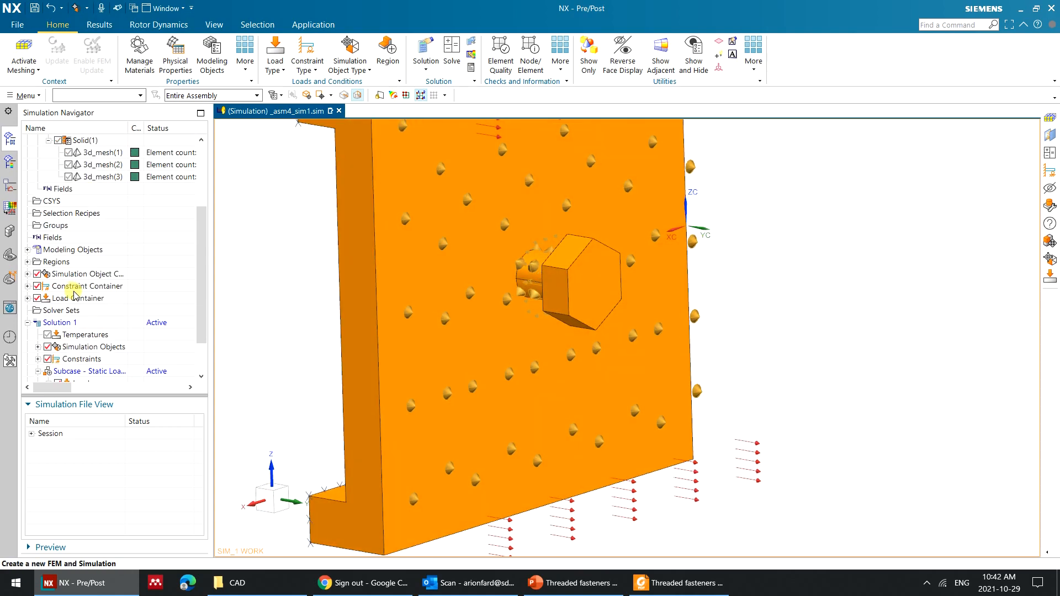
{"action": "left_click", "coordinate": [27, 274]}
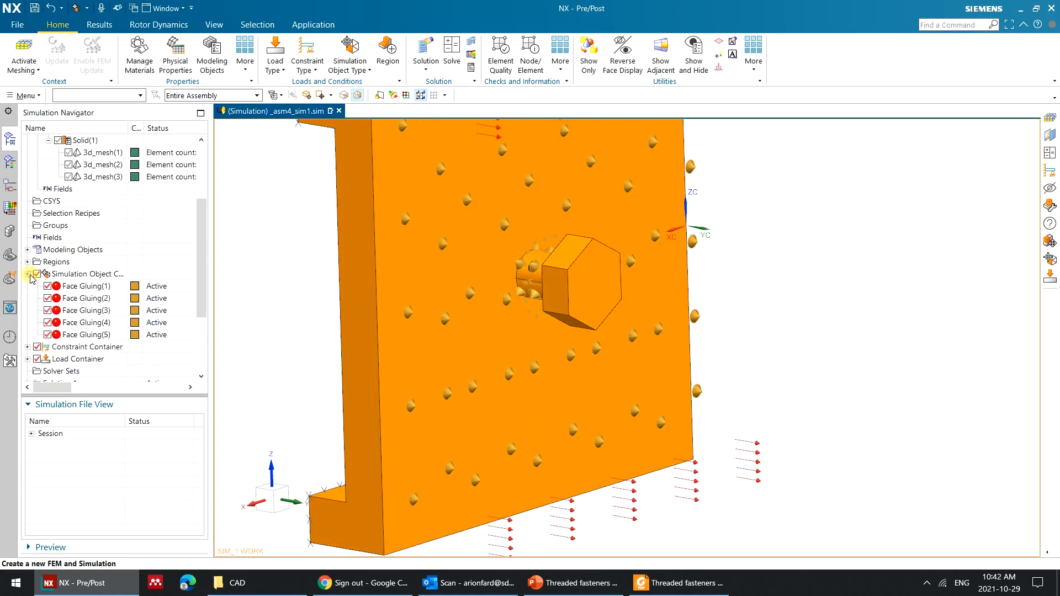
{"action": "left_click", "coordinate": [59, 286]}
{"action": "middle_click_drag", "start_coordinate": [253, 290], "coordinate": [294, 279]}
{"action": "mouse_move", "coordinate": [234, 252]}
{"action": "middle_mouse_down"}
{"action": "mouse_move", "coordinate": [260, 260]}
{"action": "mouse_move", "coordinate": [221, 267]}
{"action": "middle_mouse_up"}
{"action": "left_click", "coordinate": [102, 303]}
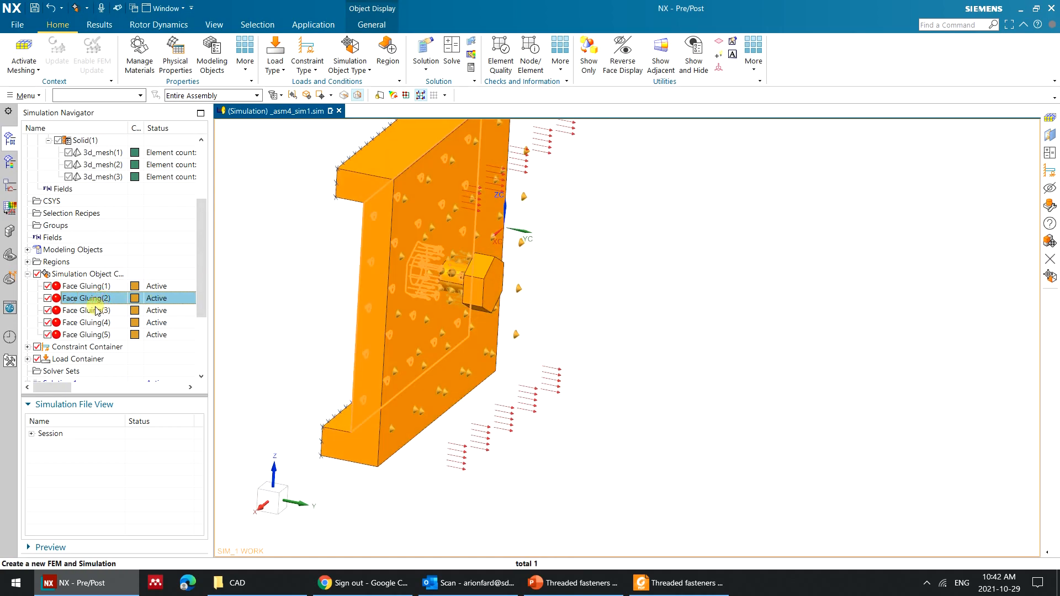
Delete Face Gluing(3), Face Gluing(4) and Face Gluing(1) from the simulation objects.
{"action": "left_click", "coordinate": [96, 310]}
{"action": "right_click", "coordinate": [96, 310]}
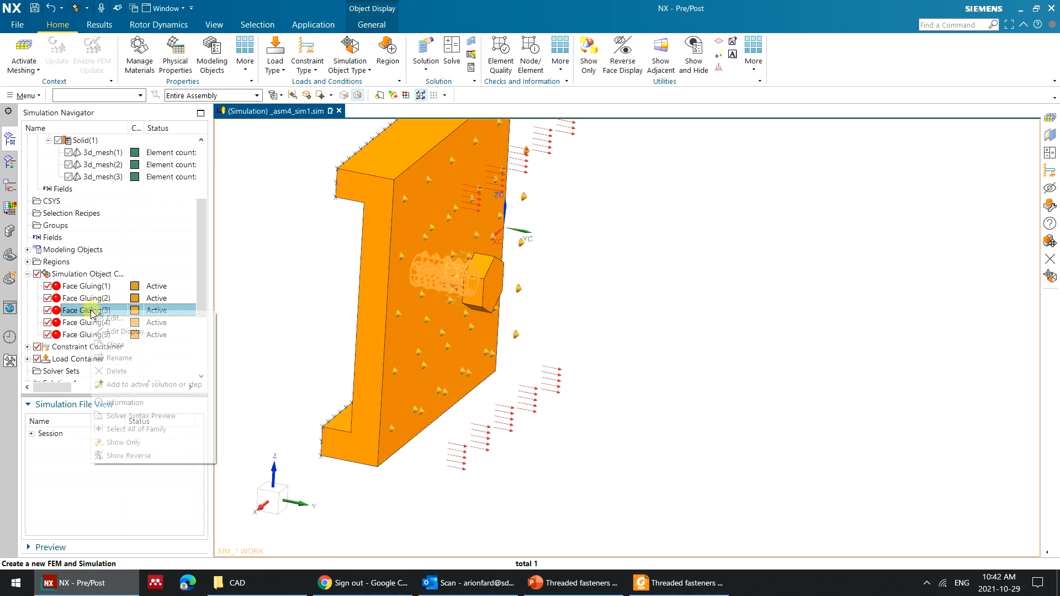
{"action": "left_click", "coordinate": [116, 371]}
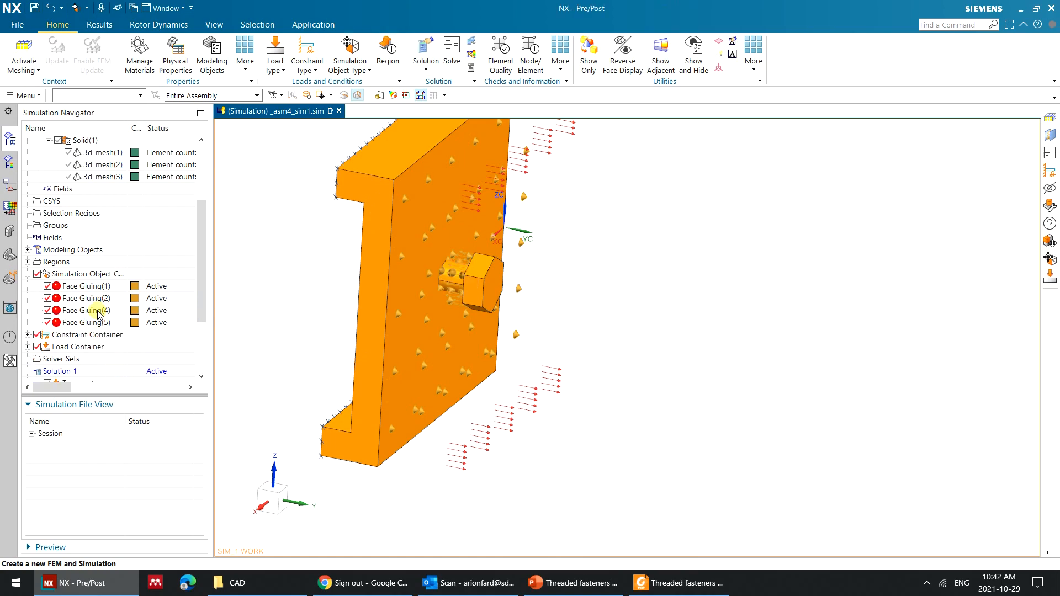
{"action": "left_click", "coordinate": [100, 311]}
{"action": "right_click", "coordinate": [101, 311]}
{"action": "left_click", "coordinate": [125, 371]}
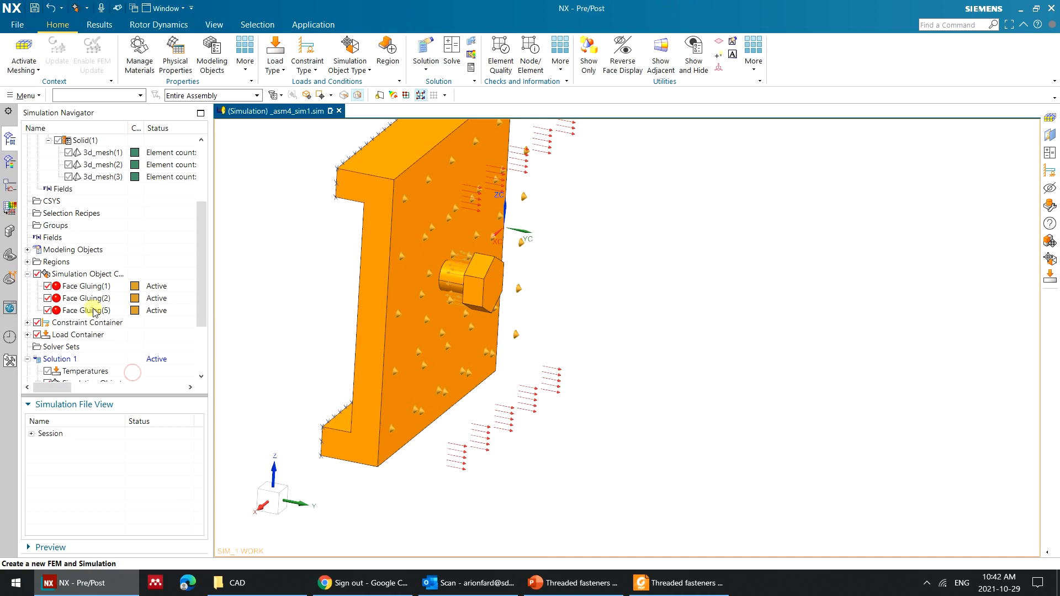
{"action": "left_click", "coordinate": [97, 299]}
{"action": "left_click", "coordinate": [91, 311]}
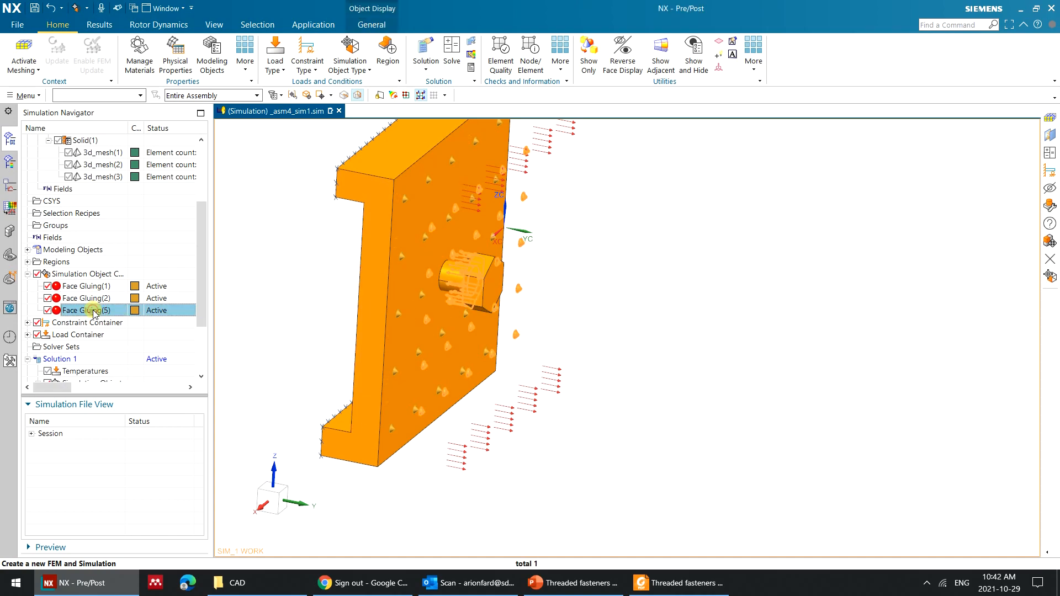
{"action": "left_click", "coordinate": [94, 287]}
{"action": "right_click", "coordinate": [94, 288]}
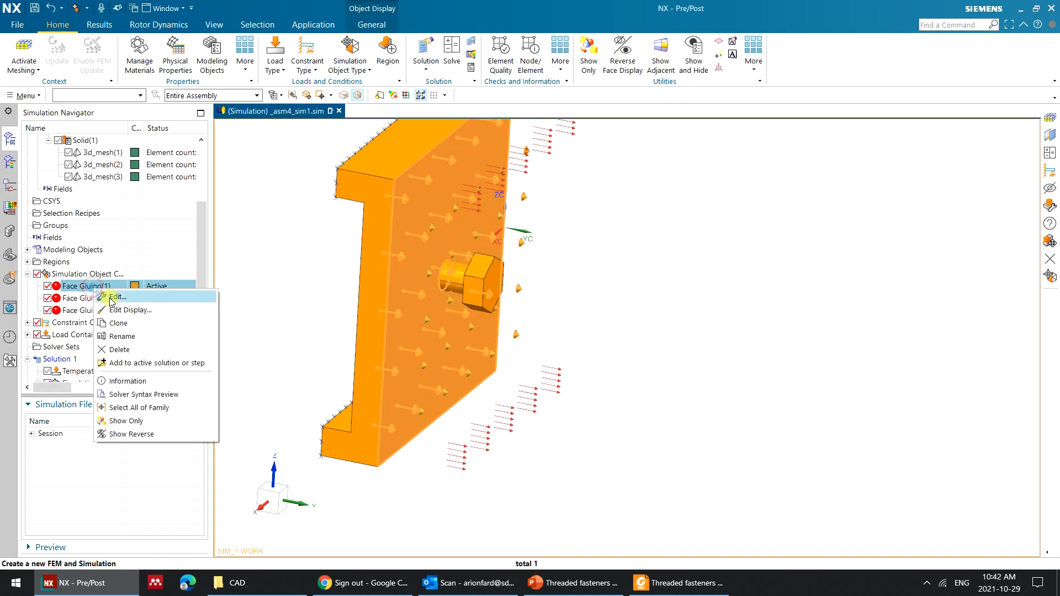
{"action": "left_click", "coordinate": [126, 348]}
Examine the remaining gluing between the bolt heads and the channel webs, highlighting Face Gluing(2).
{"action": "middle_click_drag", "start_coordinate": [748, 274], "coordinate": [659, 260]}
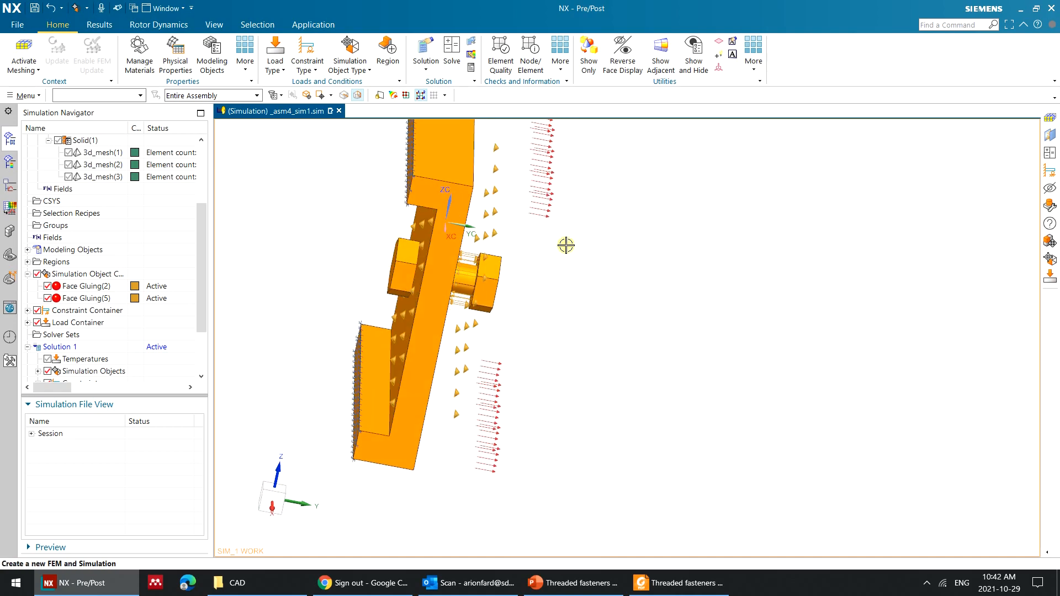
{"action": "scroll", "coordinate": [502, 240], "scroll_direction": "up", "scroll_amount": 5}
{"action": "middle_click_drag", "start_coordinate": [572, 245], "coordinate": [697, 270]}
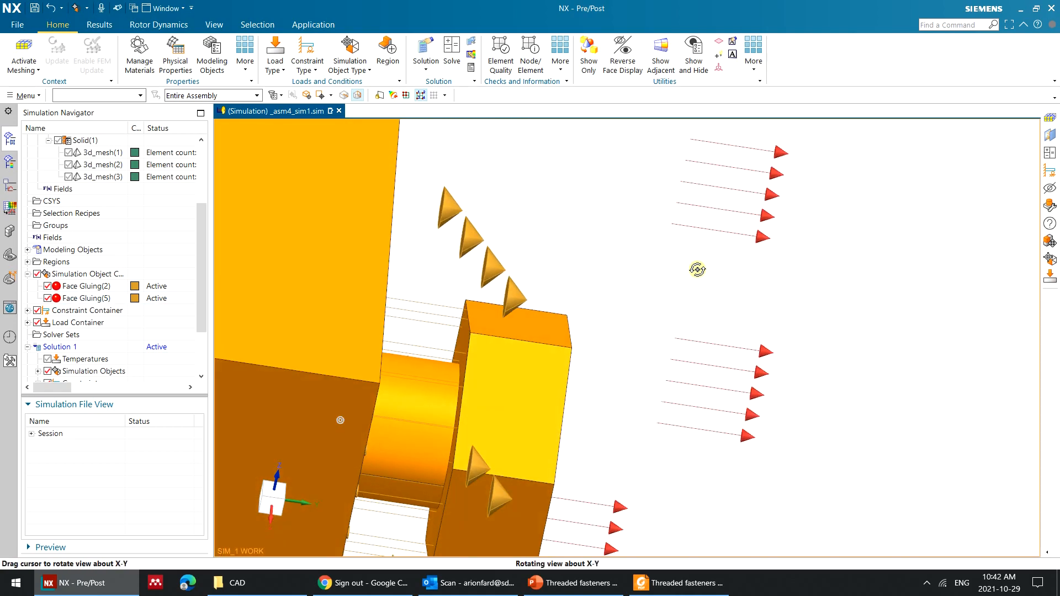
{"action": "scroll", "coordinate": [624, 282], "scroll_direction": "down", "scroll_amount": 5}
{"action": "middle_click_drag", "start_coordinate": [629, 285], "coordinate": [506, 342]}
{"action": "left_click", "coordinate": [115, 288]}
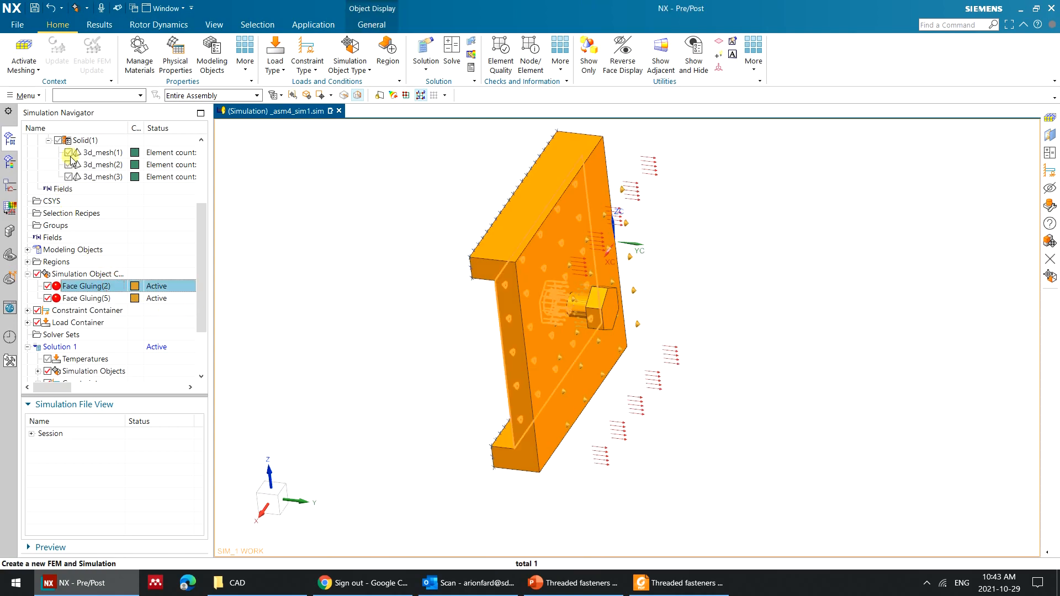
Redisplay the polygon body of the force-loaded C-channel and save the simulation.
{"action": "scroll", "coordinate": [68, 161], "scroll_direction": "up", "scroll_amount": 3}
{"action": "left_click", "coordinate": [58, 189]}
{"action": "middle_click_drag", "start_coordinate": [329, 222], "coordinate": [421, 277]}
{"action": "key", "text": "ctrl+s"}
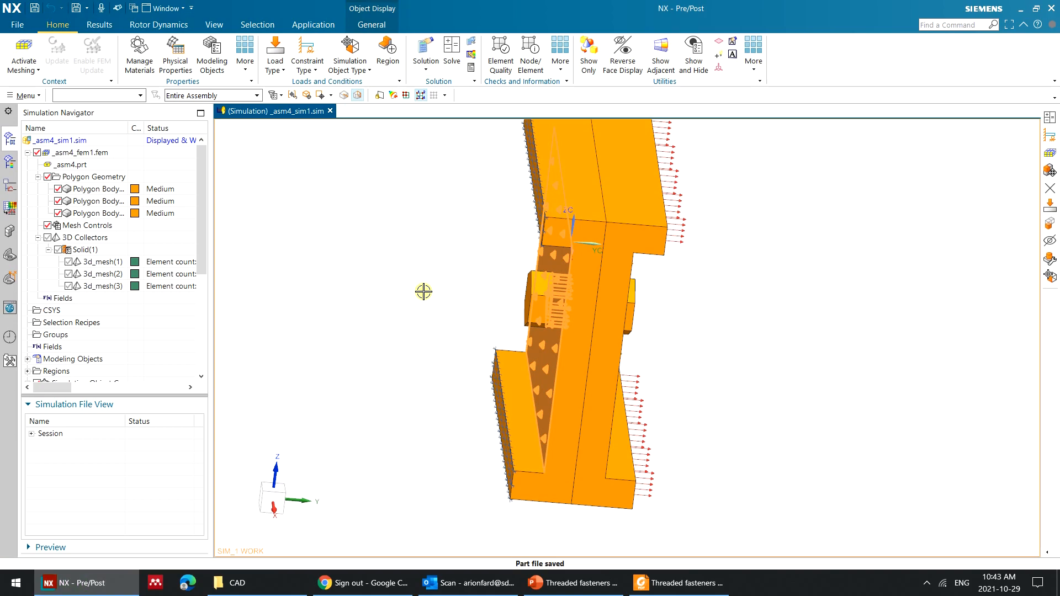
Collapse the 3D Collectors group in the simulation tree and save the simulation again.
{"action": "scroll", "coordinate": [414, 241], "scroll_direction": "down", "scroll_amount": 3}
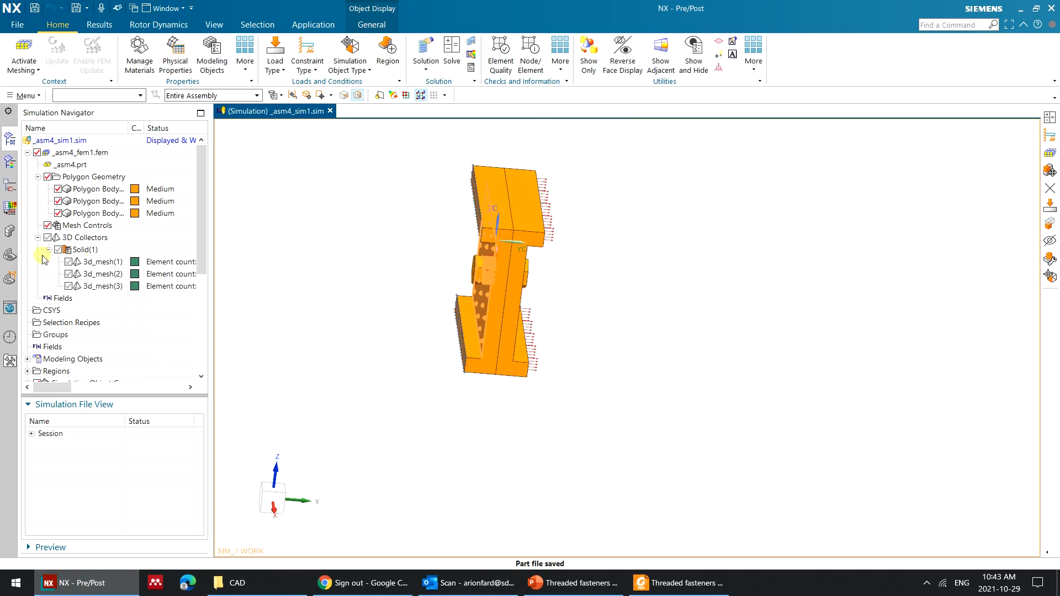
{"action": "left_click", "coordinate": [38, 237]}
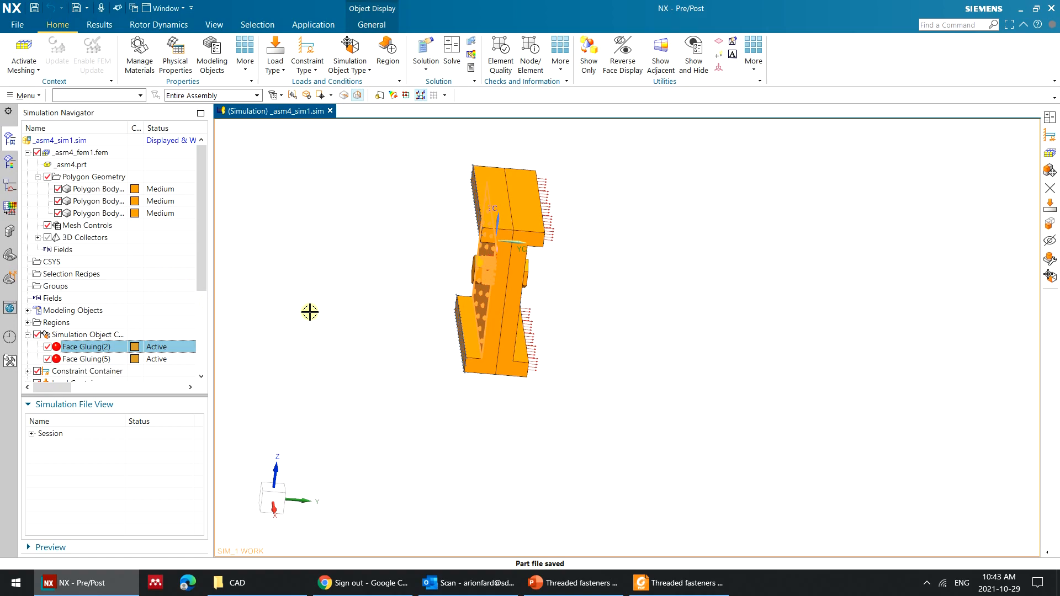
{"action": "middle_click_drag", "start_coordinate": [397, 272], "coordinate": [367, 253]}
{"action": "key", "text": "ctrl+s"}
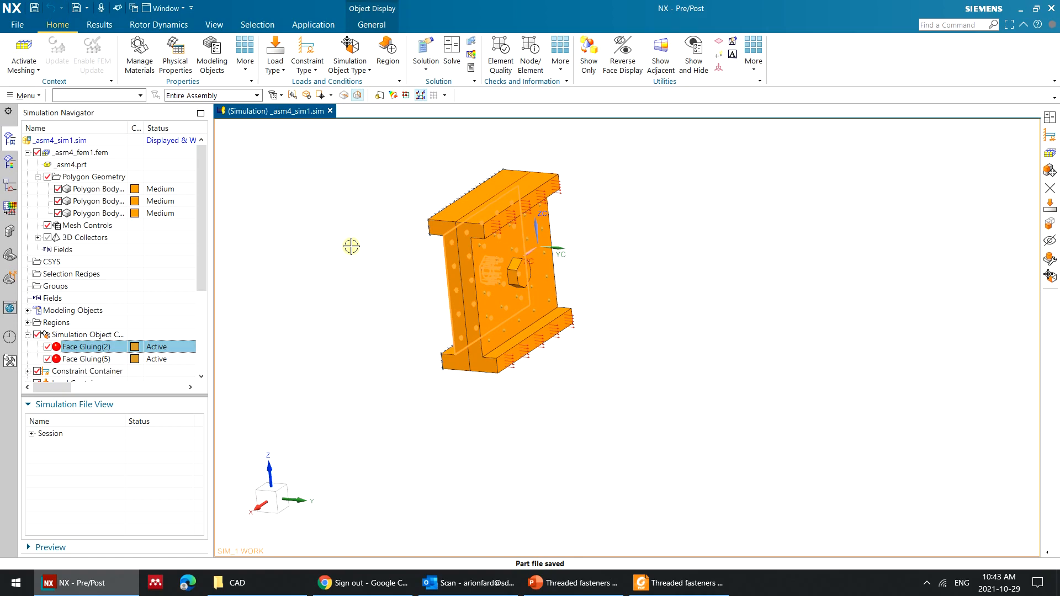
{"action": "scroll", "coordinate": [516, 260], "scroll_direction": "up", "scroll_amount": 3}
{"action": "middle_click_drag", "start_coordinate": [662, 237], "coordinate": [679, 249]}
{"action": "key", "text": "ctrl+s"}
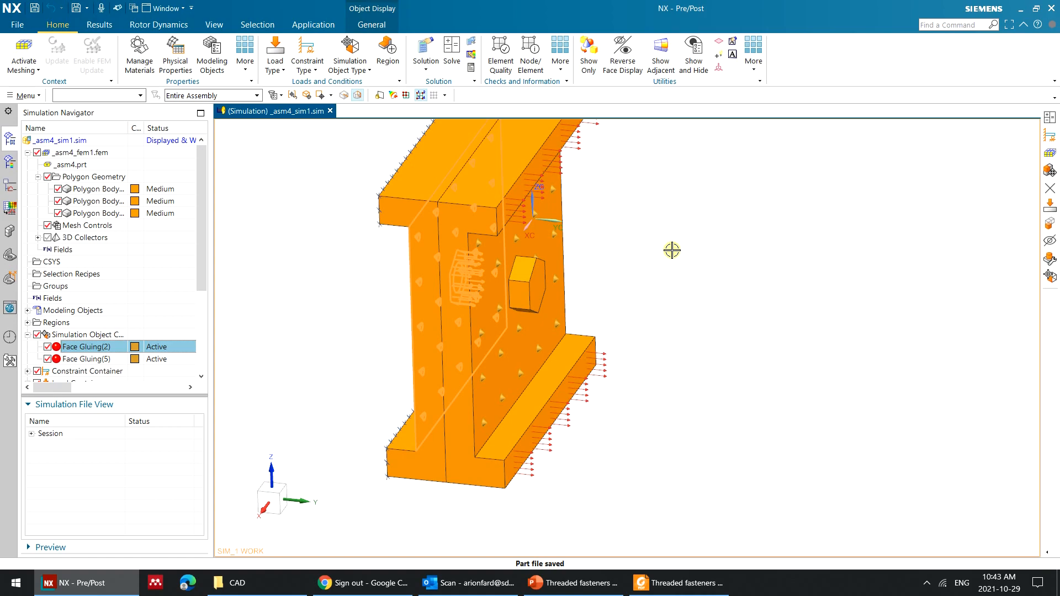
{"action": "middle_click_drag", "start_coordinate": [538, 265], "coordinate": [597, 312]}
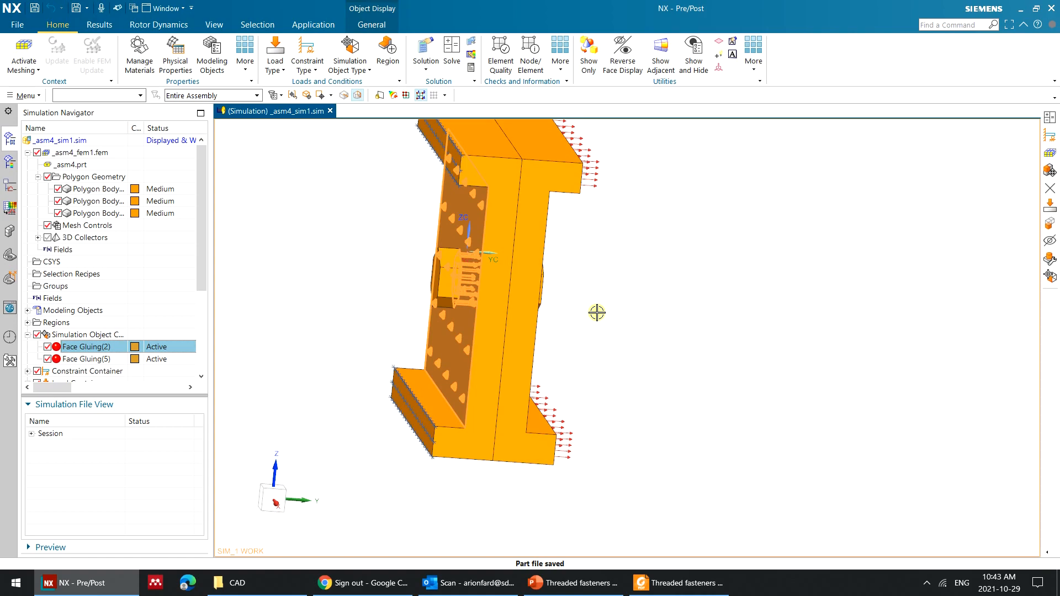
{"action": "key", "text": "ctrl+alt+r"}
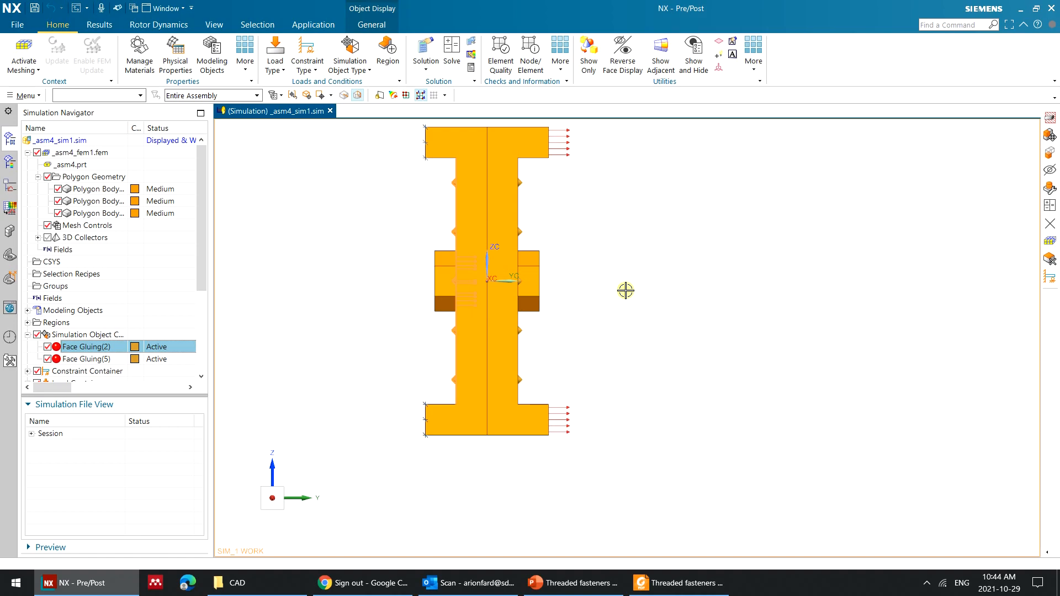
{"action": "middle_click_drag", "start_coordinate": [626, 291], "coordinate": [605, 283]}
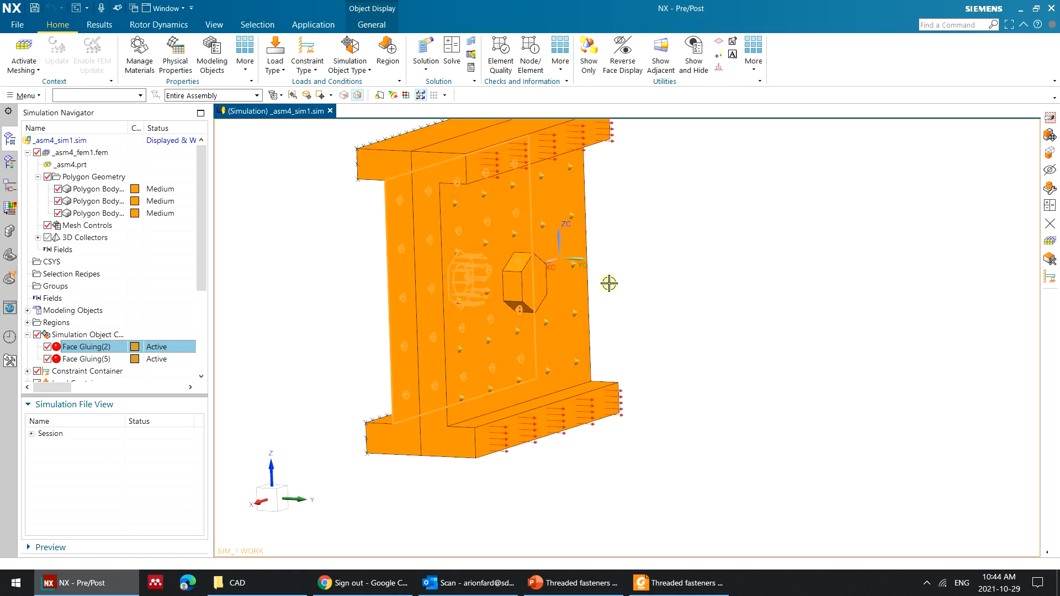
{"action": "scroll", "coordinate": [615, 276], "scroll_direction": "down", "scroll_amount": 1}
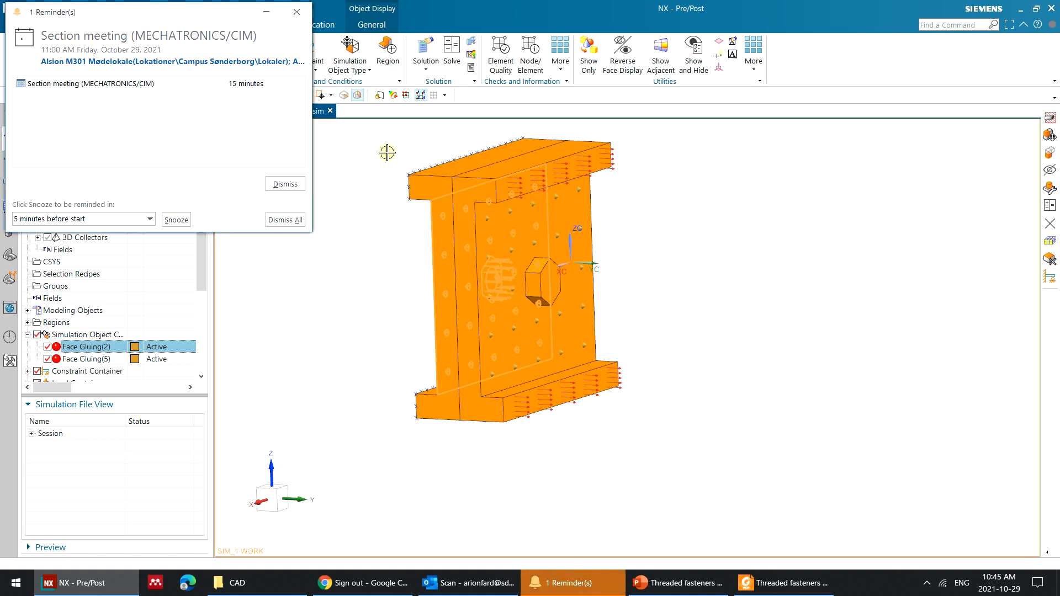
Close the calendar reminder window covering the simulation model.
{"action": "left_click", "coordinate": [287, 12]}
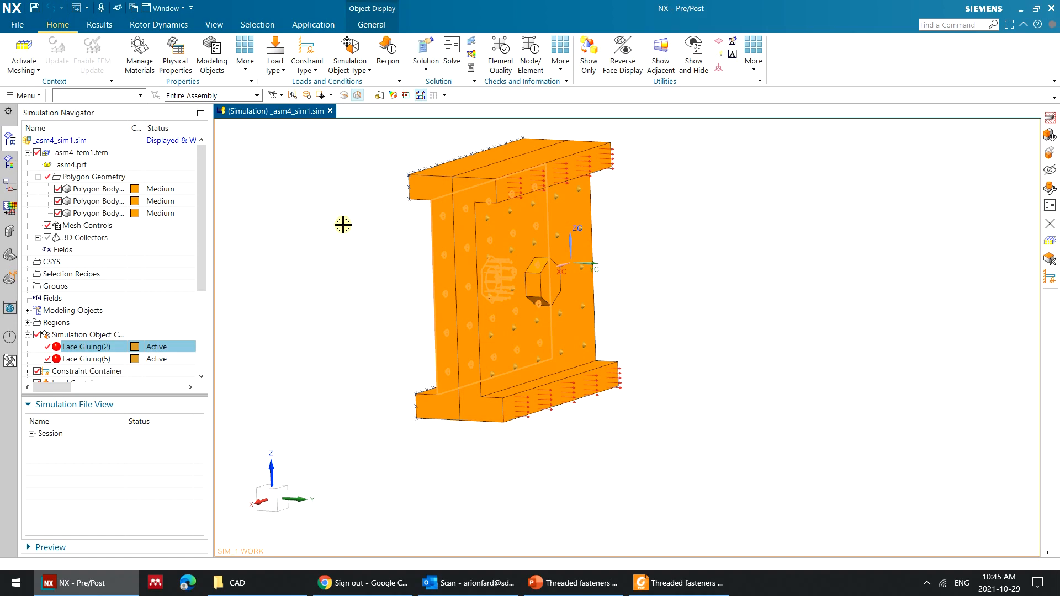
{"action": "scroll", "coordinate": [320, 205], "scroll_direction": "up", "scroll_amount": 1}
{"action": "scroll", "coordinate": [332, 197], "scroll_direction": "down", "scroll_amount": 1}
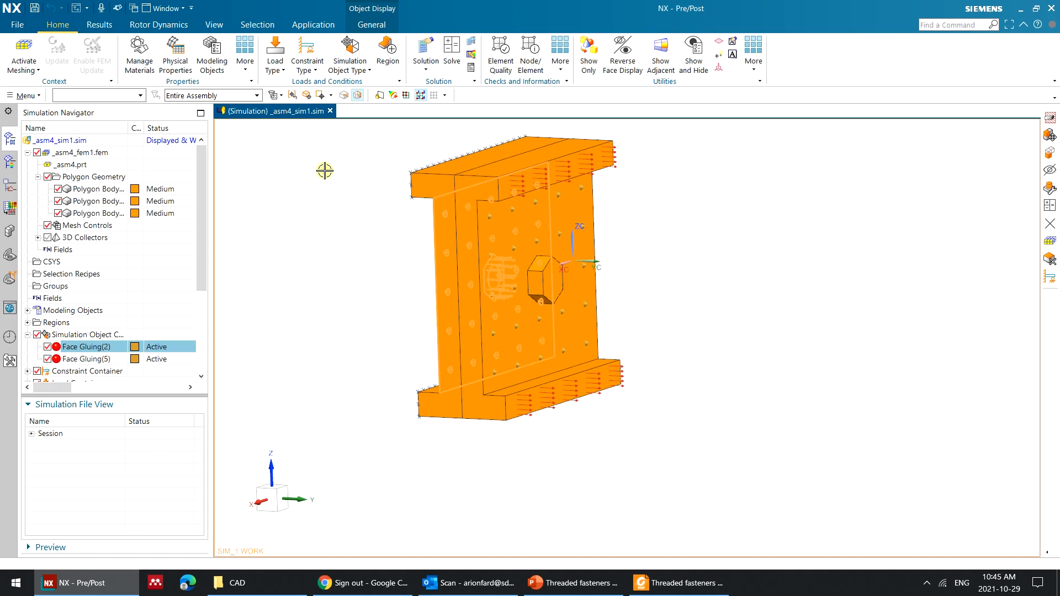
{"action": "middle_click_drag", "start_coordinate": [329, 168], "coordinate": [351, 185]}
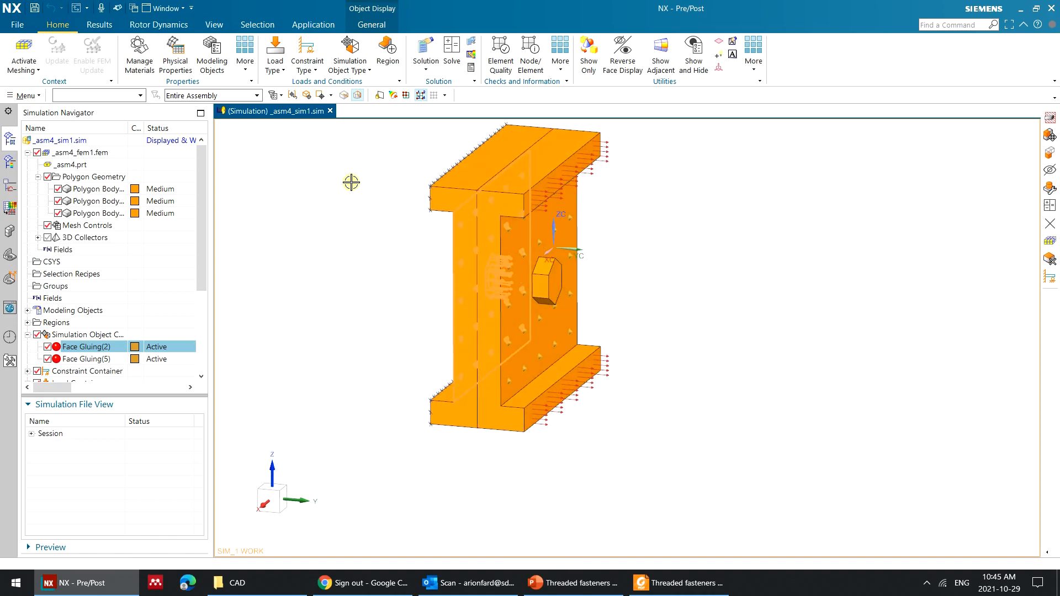
{"action": "scroll", "coordinate": [350, 175], "scroll_direction": "up", "scroll_amount": 1}
{"action": "scroll", "coordinate": [188, 247], "scroll_direction": "down", "scroll_amount": 4}
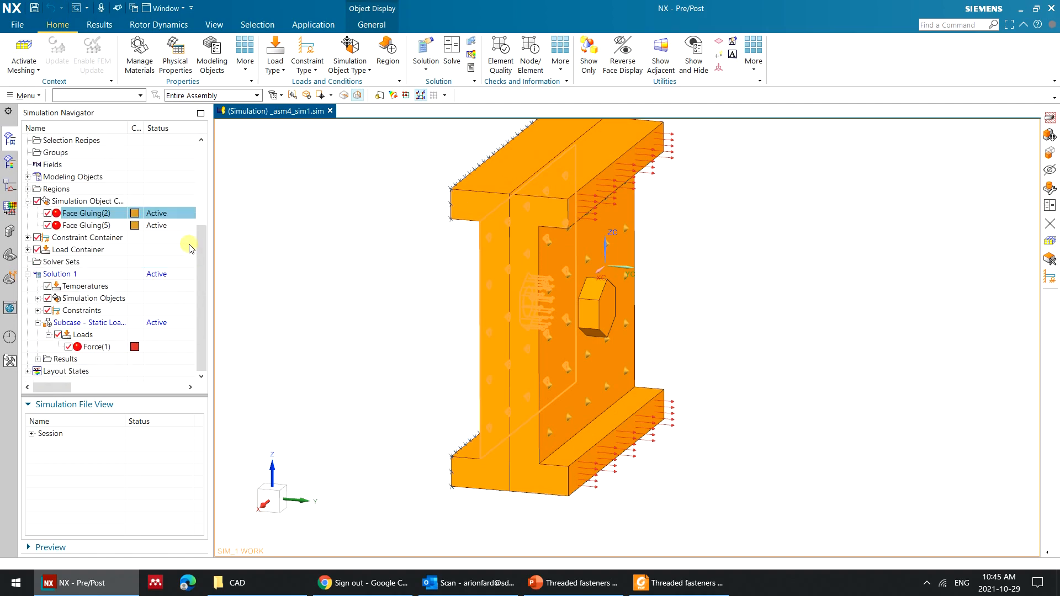
Solve Solution 1, decline the message review, close the job monitor and minimize the solver information window.
{"action": "left_click", "coordinate": [450, 53]}
{"action": "left_click", "coordinate": [726, 253]}
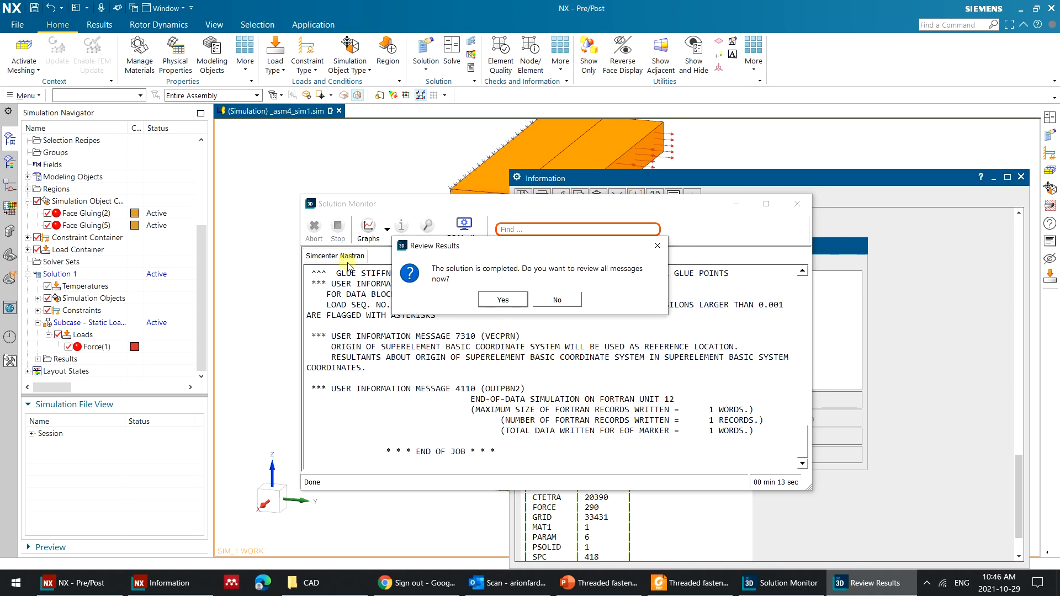
{"action": "left_click", "coordinate": [544, 301]}
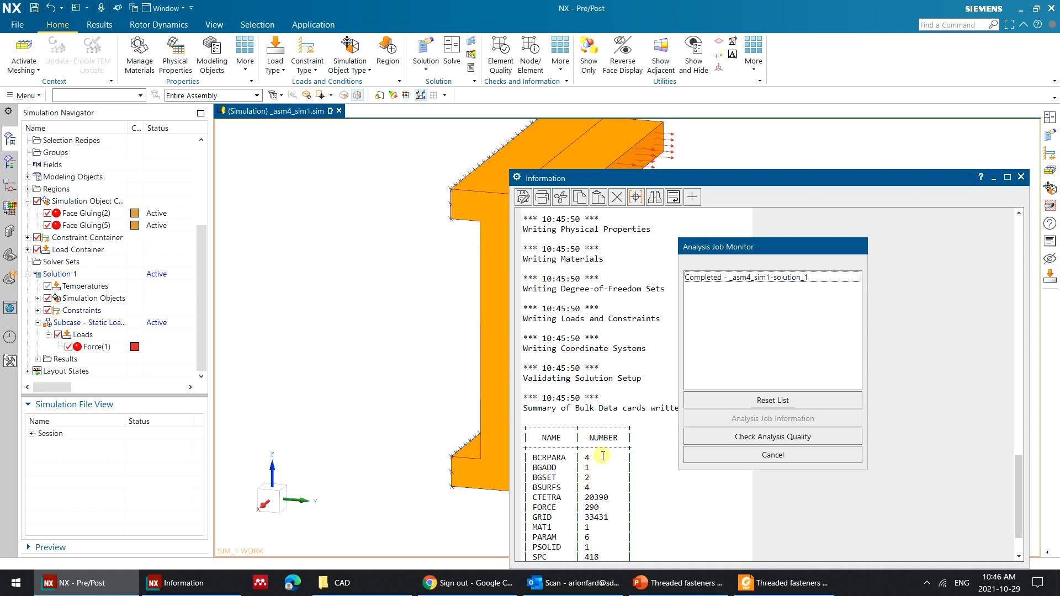
{"action": "left_click", "coordinate": [736, 452]}
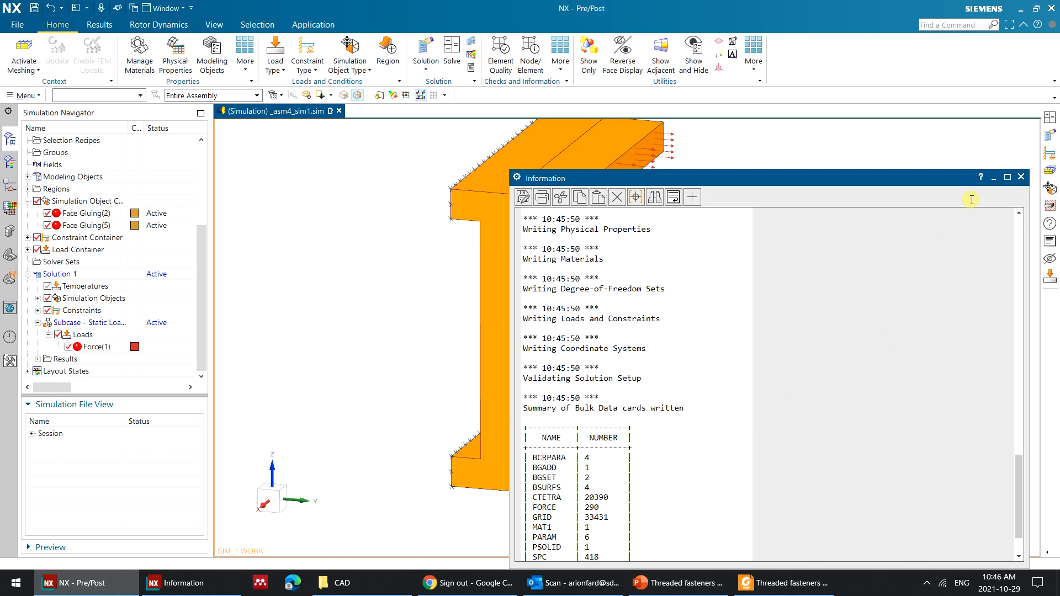
{"action": "left_click", "coordinate": [993, 178]}
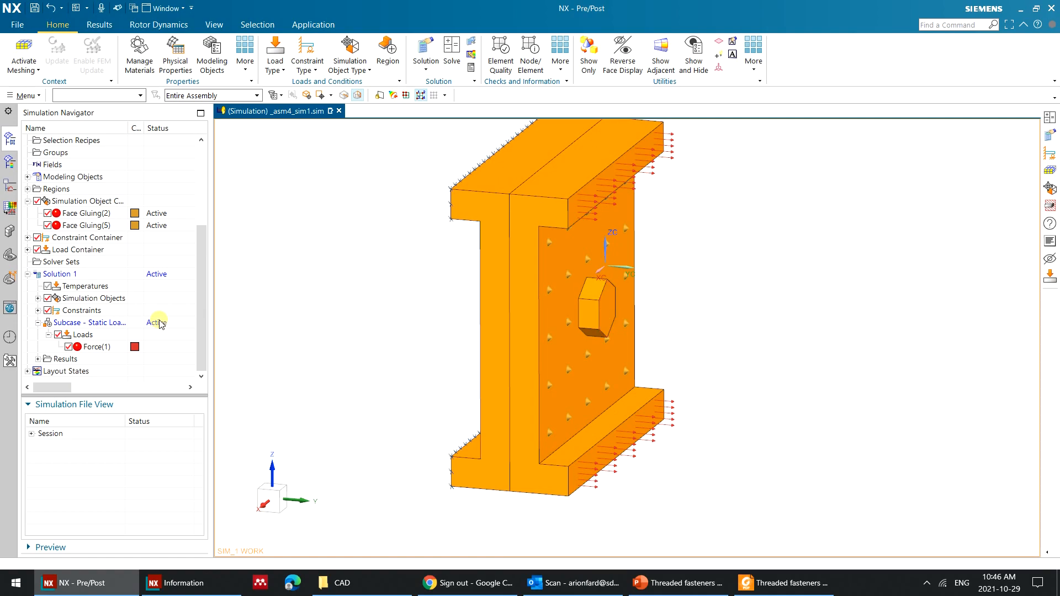
Load the Structural results of Solution 1 and plot the Stress - Element-Nodal contours.
{"action": "left_click", "coordinate": [38, 359]}
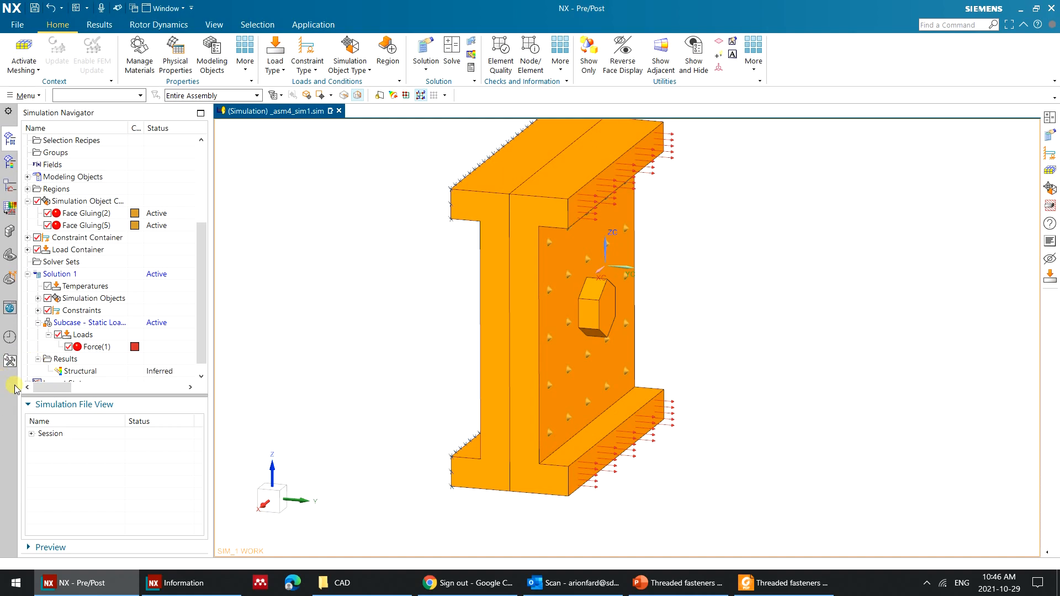
{"action": "scroll", "coordinate": [83, 351], "scroll_direction": "down", "scroll_amount": 1}
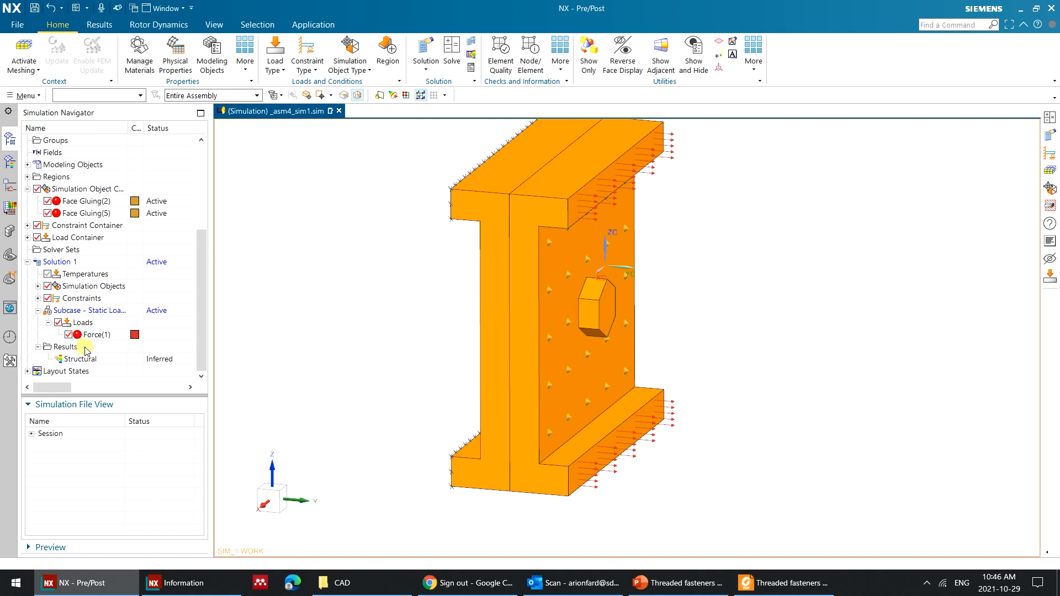
{"action": "double_click", "coordinate": [89, 359]}
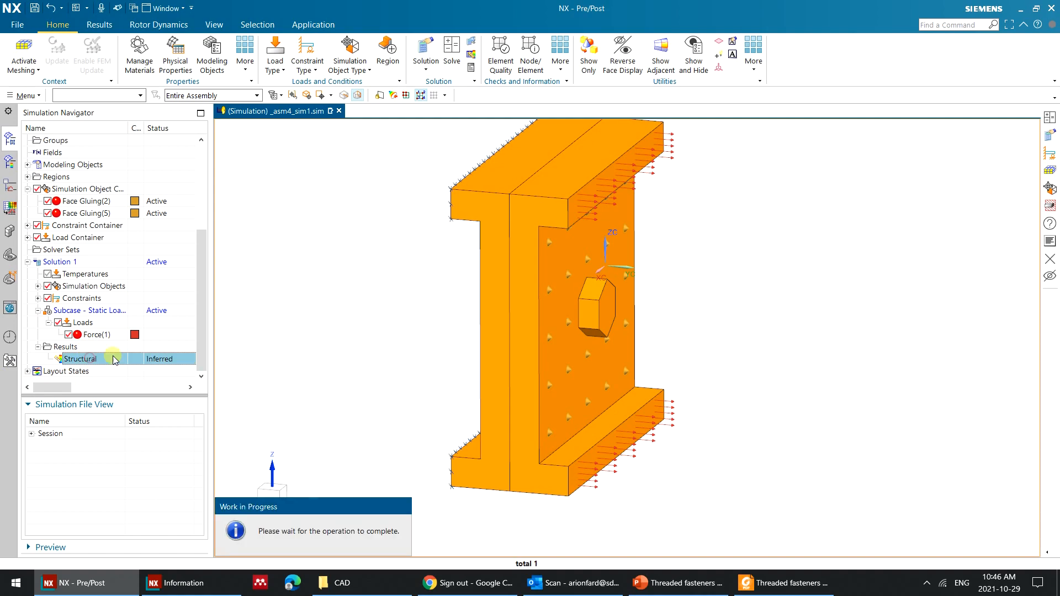
{"action": "left_click", "coordinate": [37, 164]}
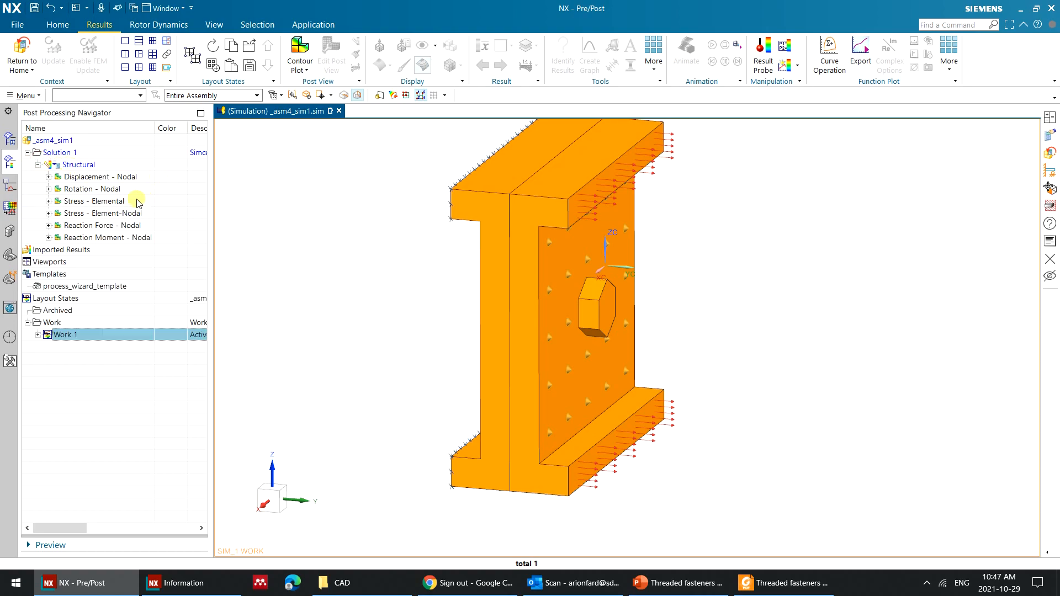
{"action": "double_click", "coordinate": [120, 212]}
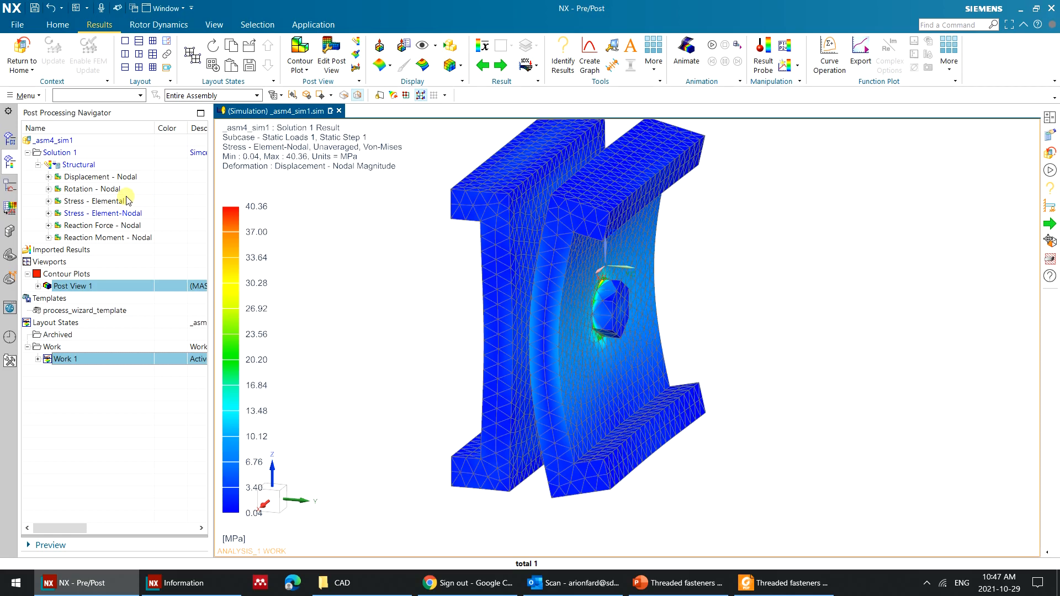
{"action": "scroll", "coordinate": [473, 248], "scroll_direction": "down", "scroll_amount": 4}
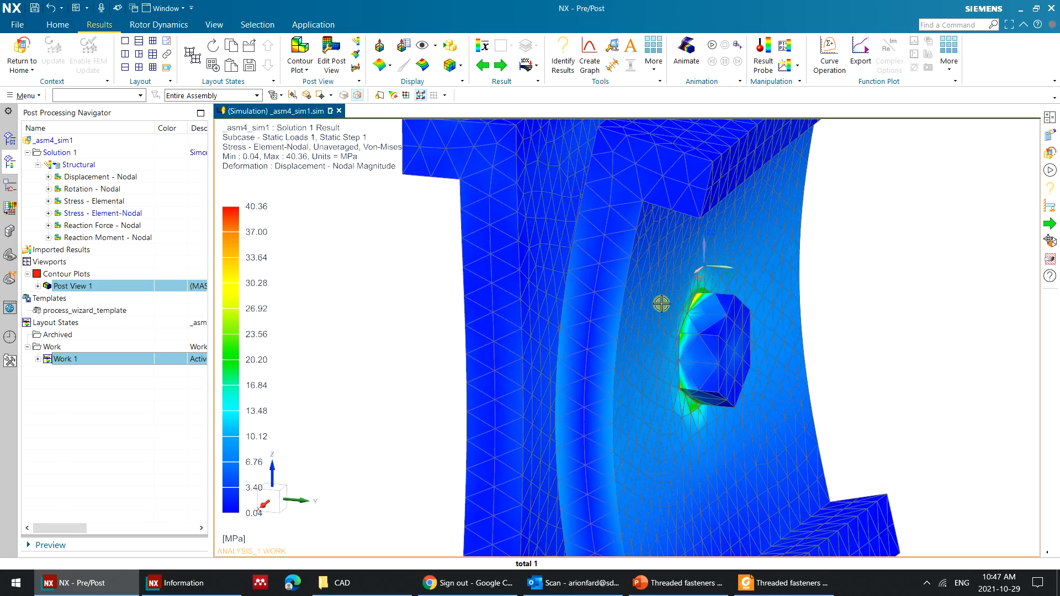
{"action": "left_click", "coordinate": [562, 55]}
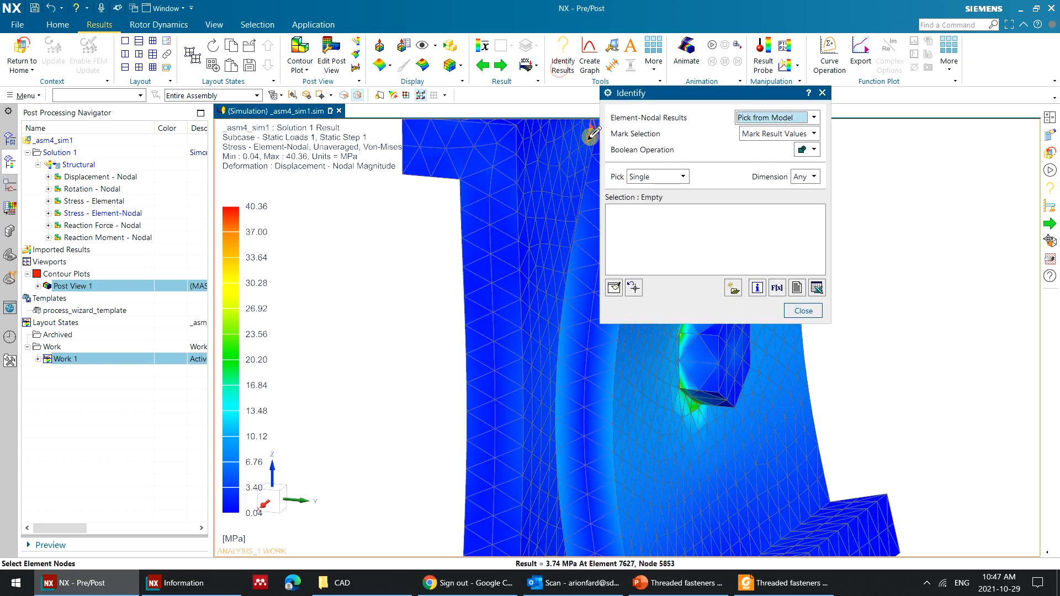
{"action": "scroll", "coordinate": [550, 204], "scroll_direction": "down", "scroll_amount": 4}
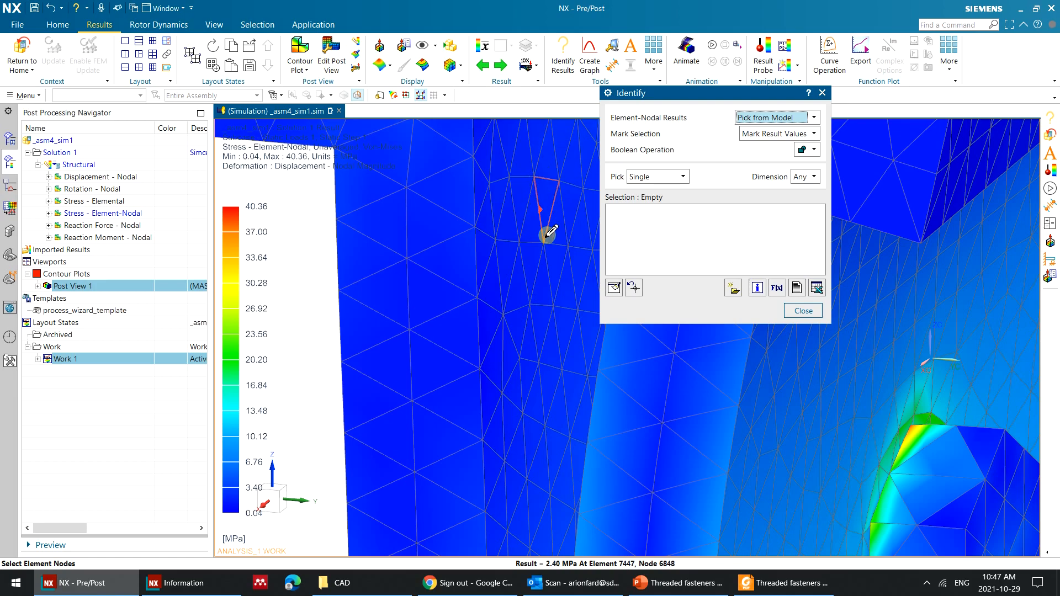
{"action": "left_click", "coordinate": [803, 311]}
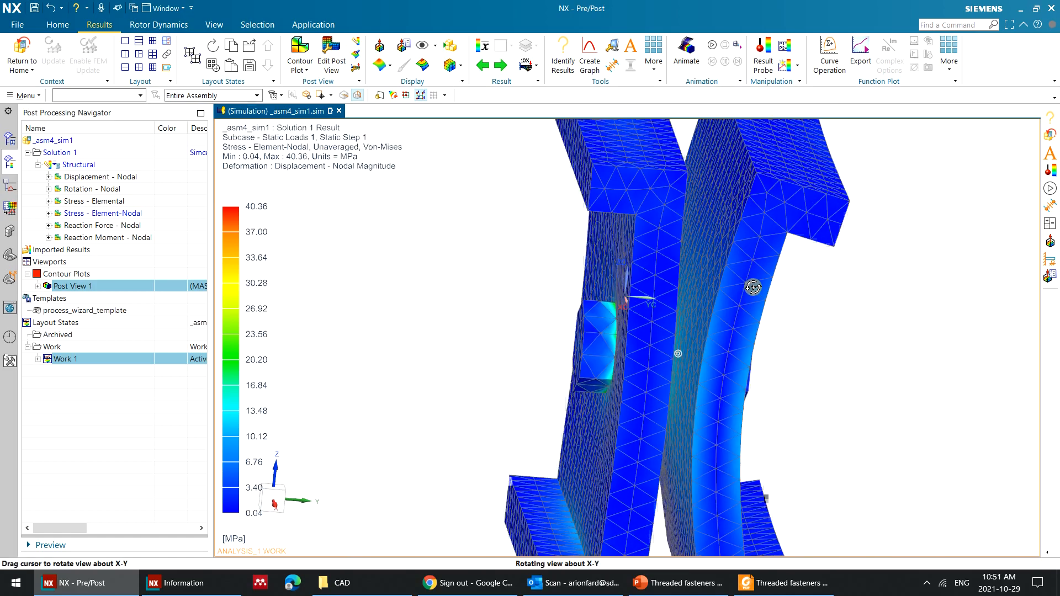
Isolate the bolt in Post View 1 by hiding 3d_mesh(2) and 3d_mesh(3) and keeping 3d_mesh(1) shown.
{"action": "mouse_move", "coordinate": [753, 287]}
{"action": "middle_mouse_down"}
{"action": "mouse_move", "coordinate": [744, 269]}
{"action": "mouse_move", "coordinate": [750, 278]}
{"action": "middle_mouse_up"}
{"action": "key", "text": "F8"}
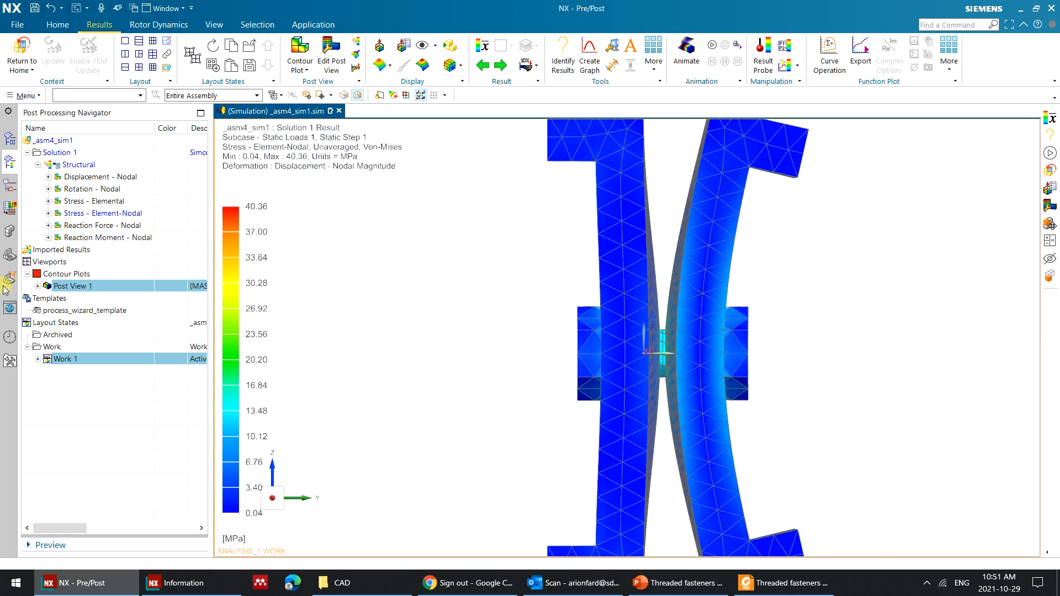
{"action": "left_click", "coordinate": [38, 286]}
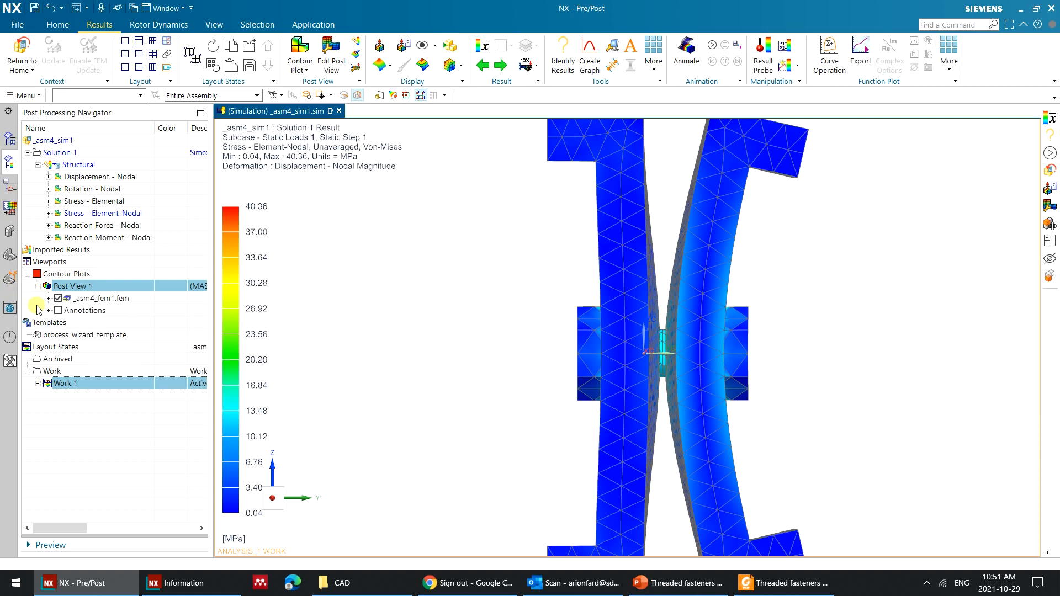
{"action": "left_click", "coordinate": [48, 298]}
{"action": "left_click", "coordinate": [59, 311]}
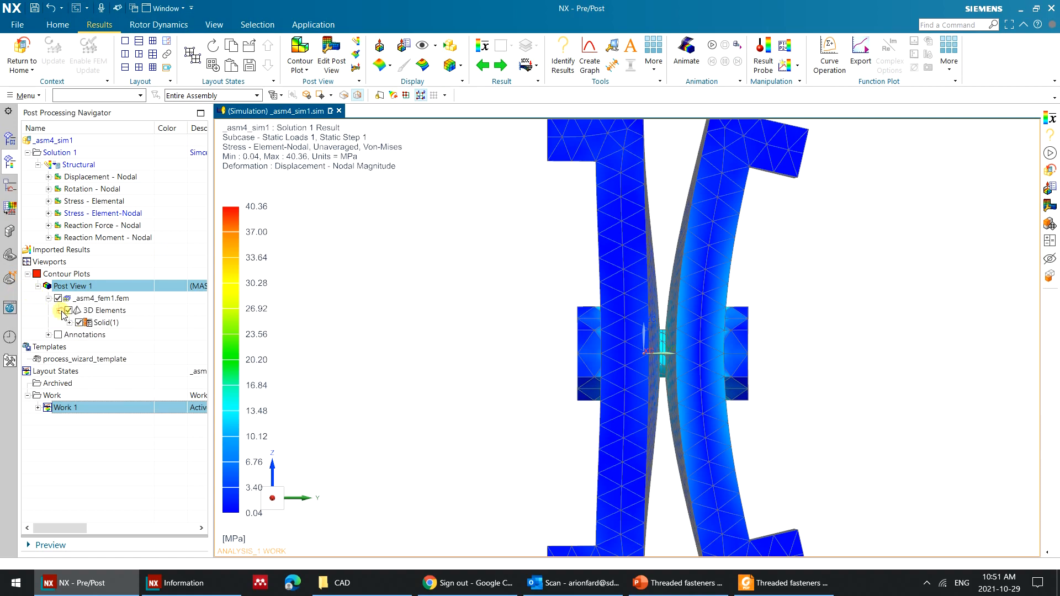
{"action": "left_click", "coordinate": [68, 322]}
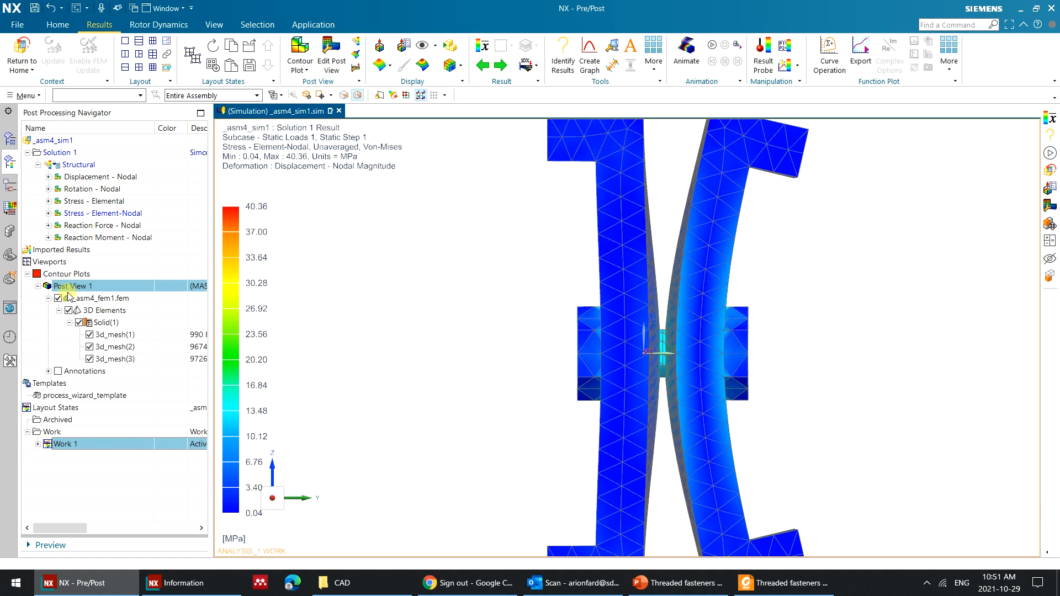
{"action": "left_click", "coordinate": [89, 335]}
{"action": "left_click", "coordinate": [90, 335]}
{"action": "left_click", "coordinate": [90, 346]}
{"action": "left_click", "coordinate": [89, 358]}
Identify the element-nodal stresses across the middle of the bolt shank using Box(All) picking on a side view.
{"action": "middle_click_drag", "start_coordinate": [373, 303], "coordinate": [697, 232]}
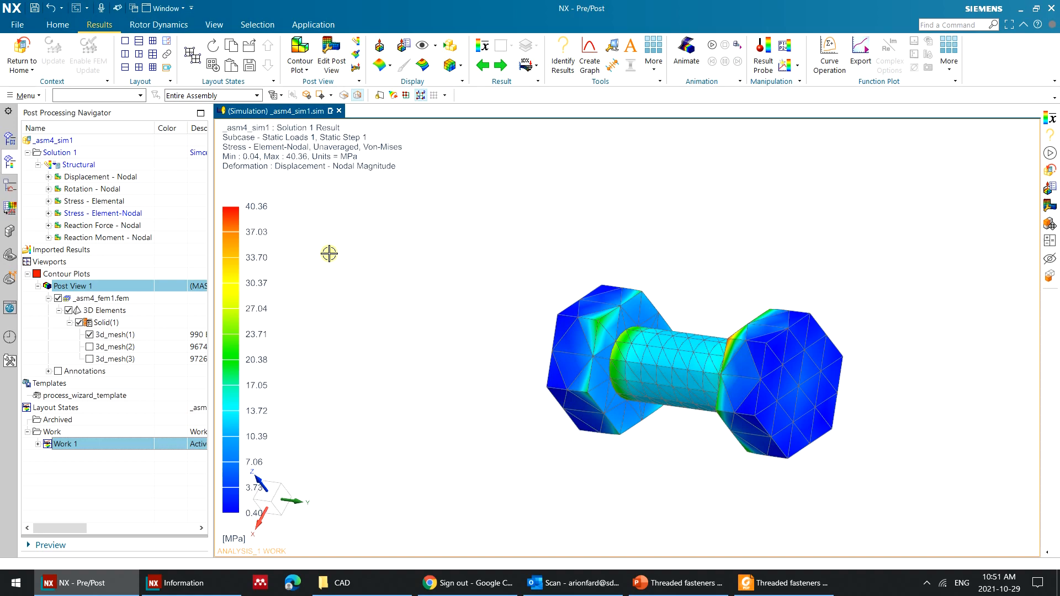
{"action": "middle_click_drag", "start_coordinate": [563, 218], "coordinate": [613, 226]}
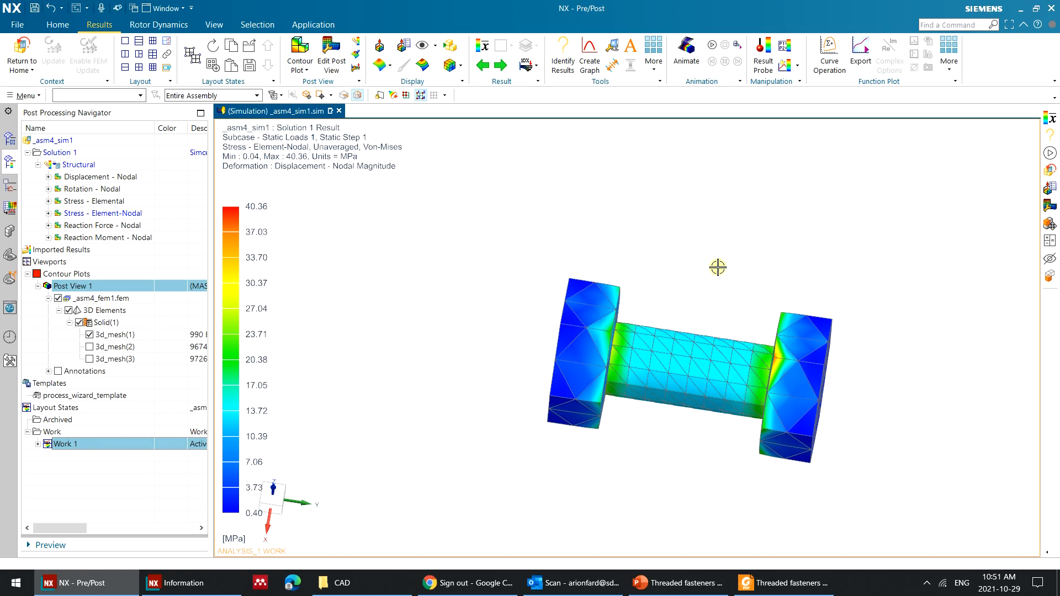
{"action": "middle_click_drag", "start_coordinate": [700, 344], "coordinate": [713, 374]}
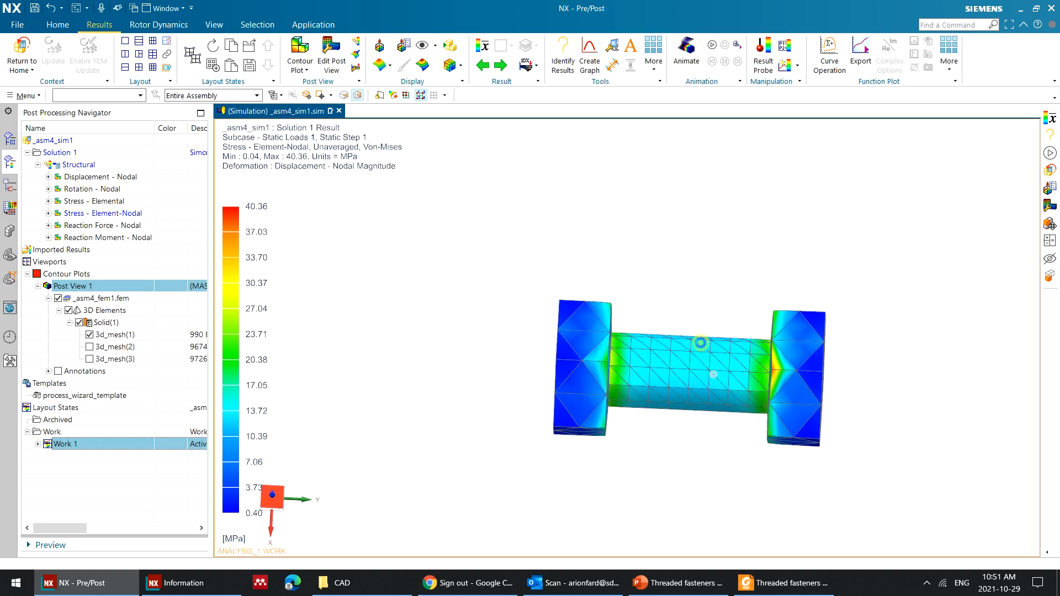
{"action": "key", "text": "F8"}
{"action": "left_click", "coordinate": [562, 55]}
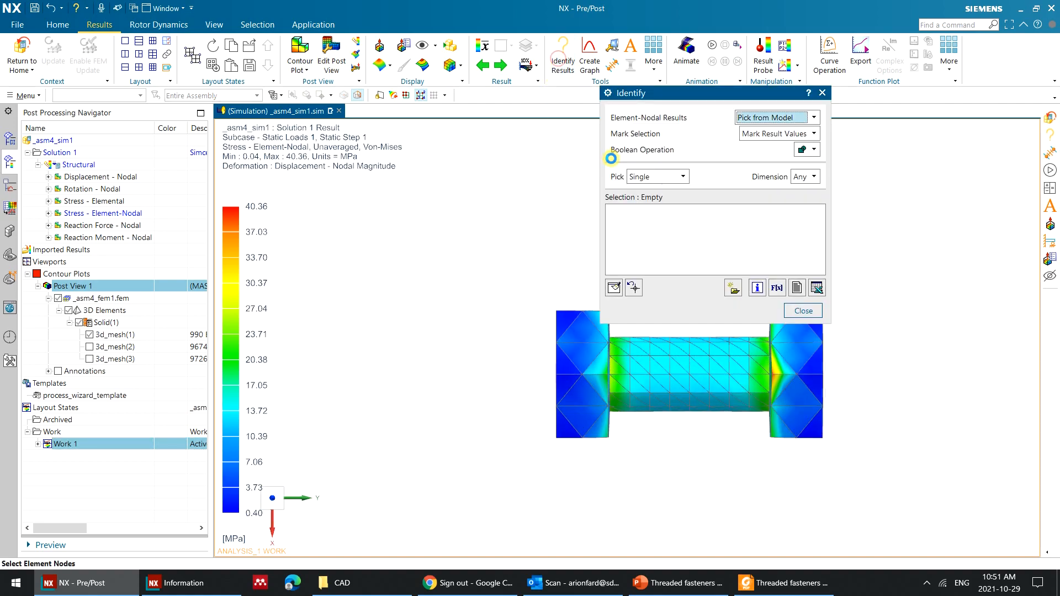
{"action": "left_click_drag", "start_coordinate": [640, 93], "coordinate": [233, 97]}
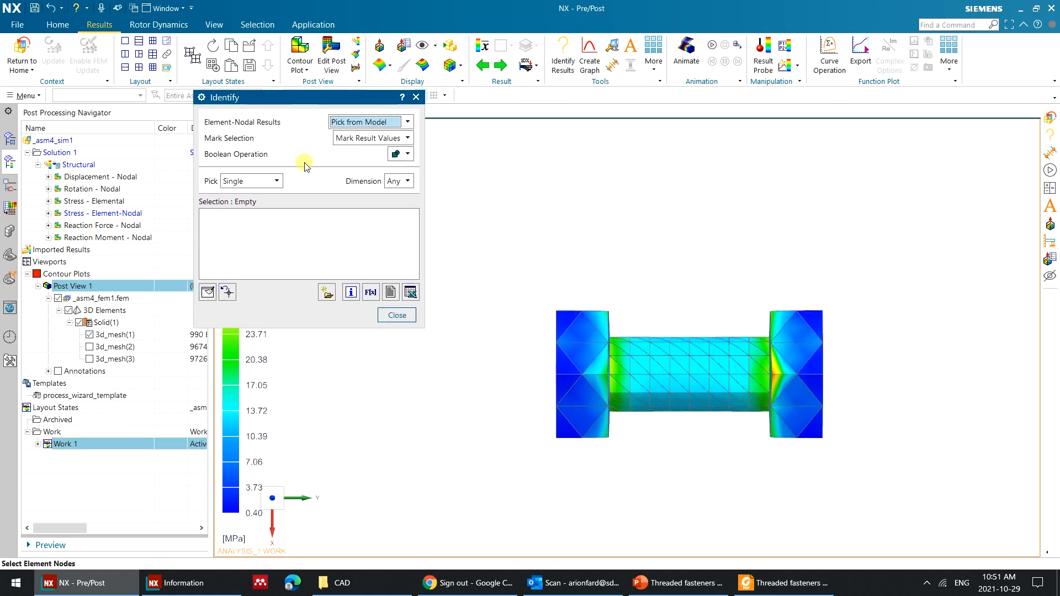
{"action": "left_click", "coordinate": [276, 182]}
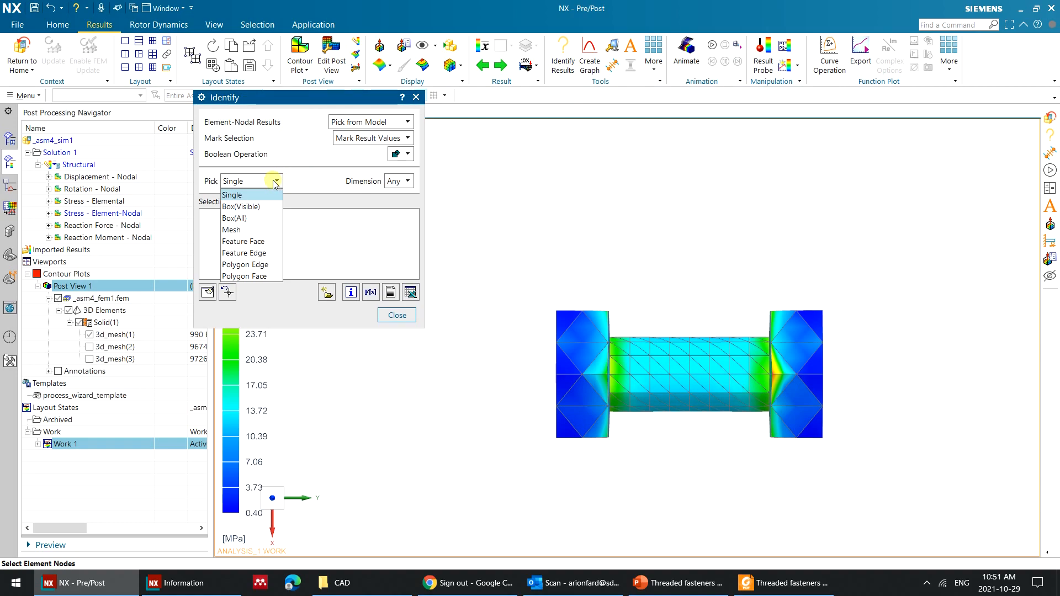
{"action": "left_click", "coordinate": [266, 218]}
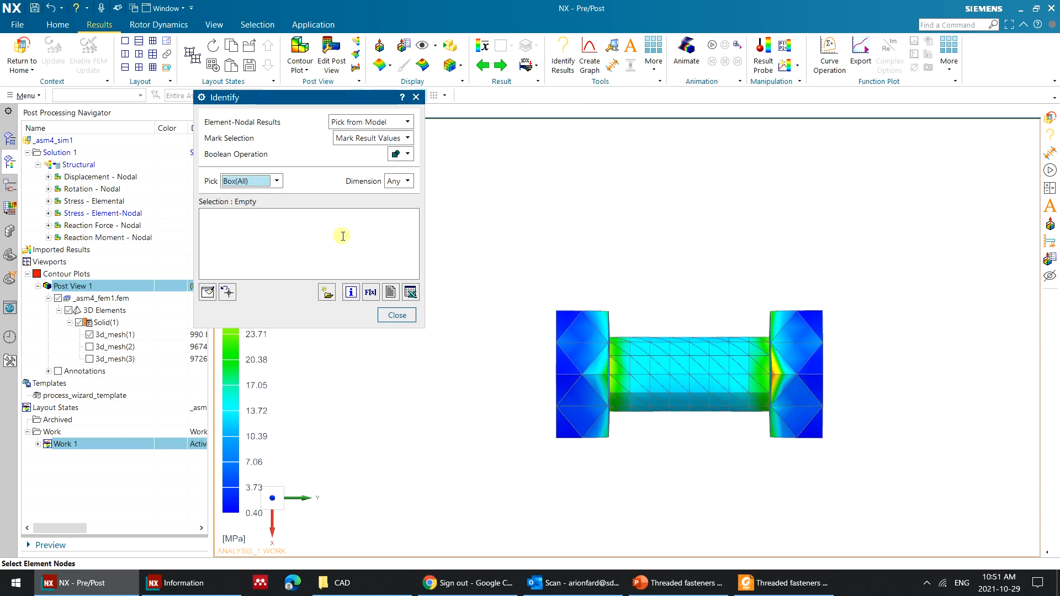
{"action": "left_click_drag", "start_coordinate": [665, 314], "coordinate": [698, 465]}
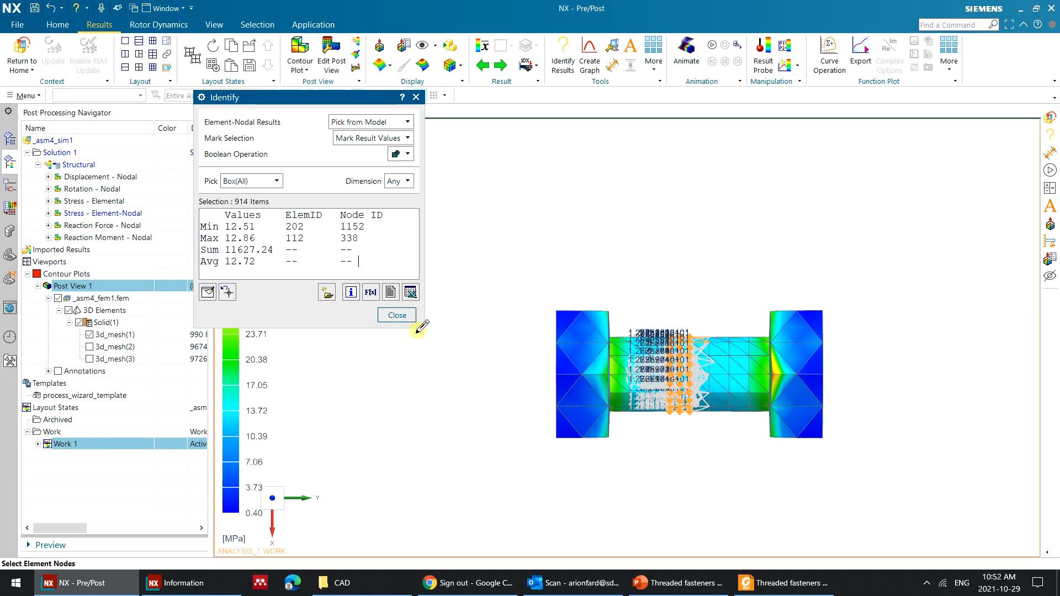
{"action": "left_click", "coordinate": [398, 315]}
Show the plate meshes 3d_mesh(2) and 3d_mesh(3) again together with the bolt.
{"action": "middle_click_drag", "start_coordinate": [538, 361], "coordinate": [502, 369]}
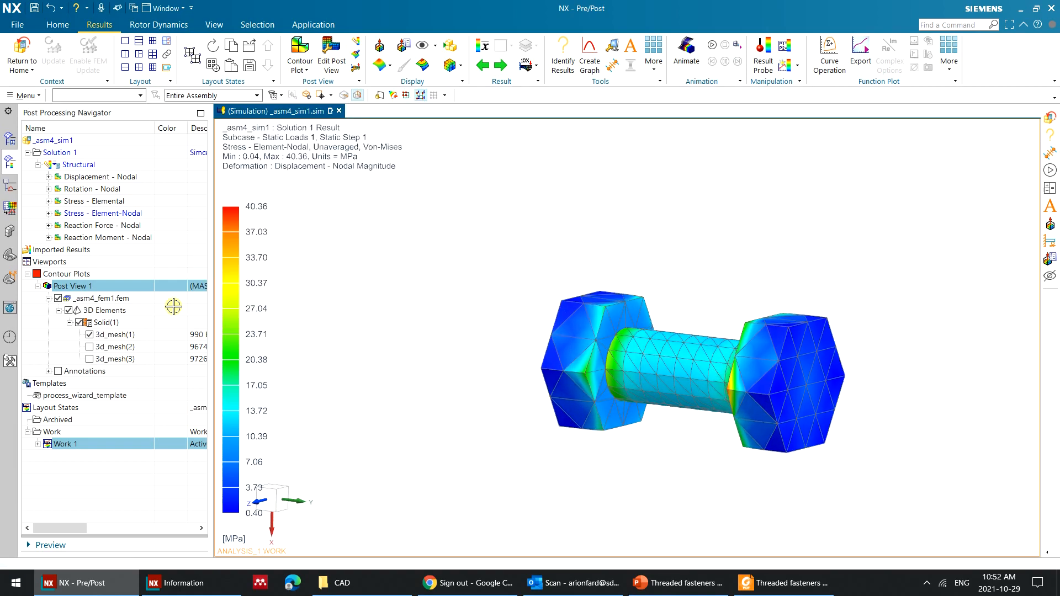
{"action": "left_click", "coordinate": [89, 347]}
{"action": "left_click", "coordinate": [89, 359]}
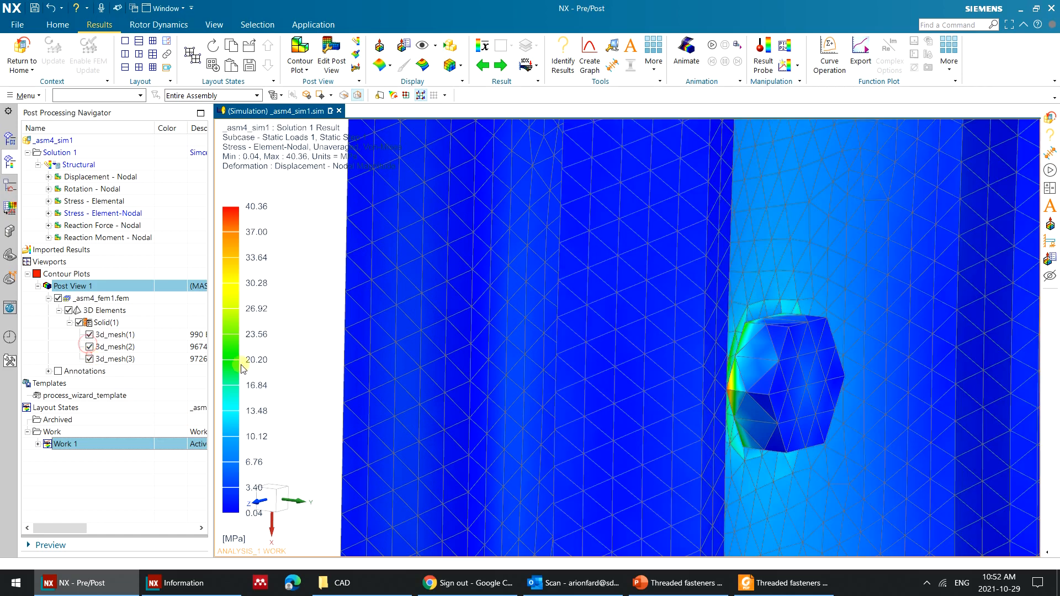
{"action": "middle_click_drag", "start_coordinate": [890, 325], "coordinate": [842, 310]}
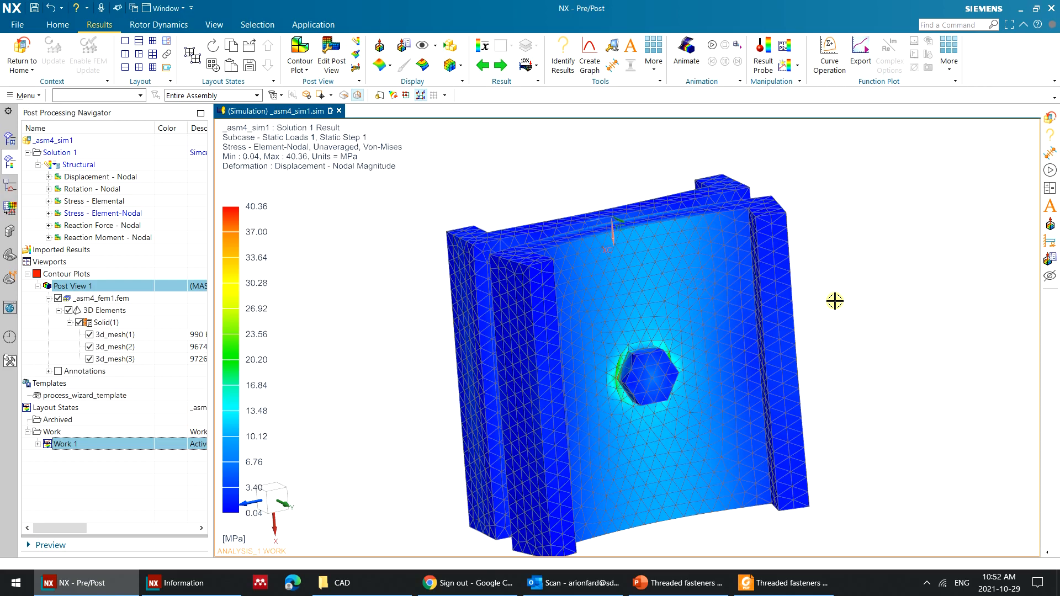
Leave the results display and activate meshing on _asm4_fem1.fem.
{"action": "left_click", "coordinate": [32, 50]}
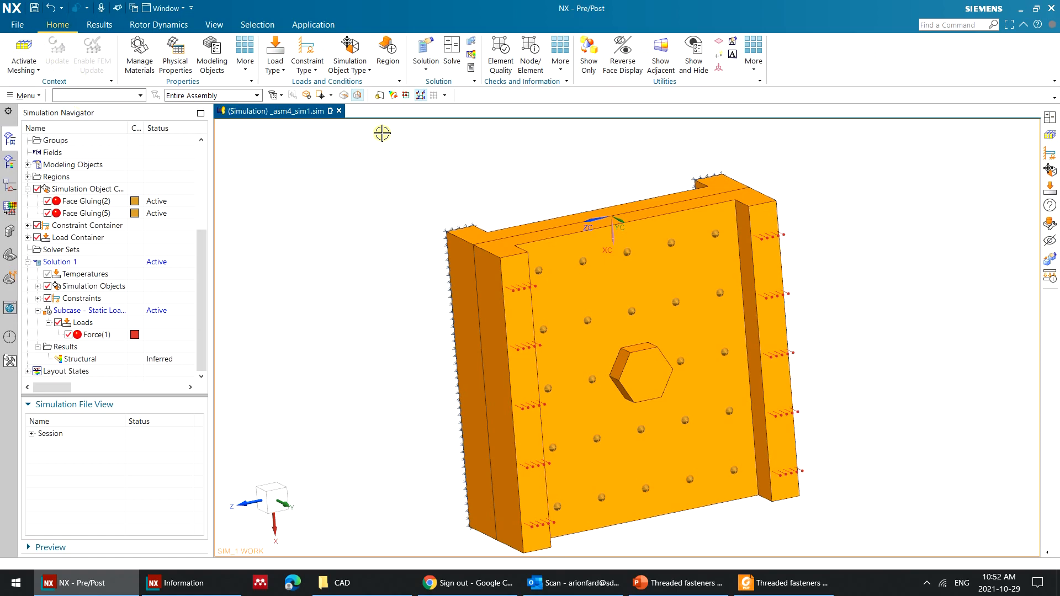
{"action": "scroll", "coordinate": [144, 204], "scroll_direction": "up", "scroll_amount": 4}
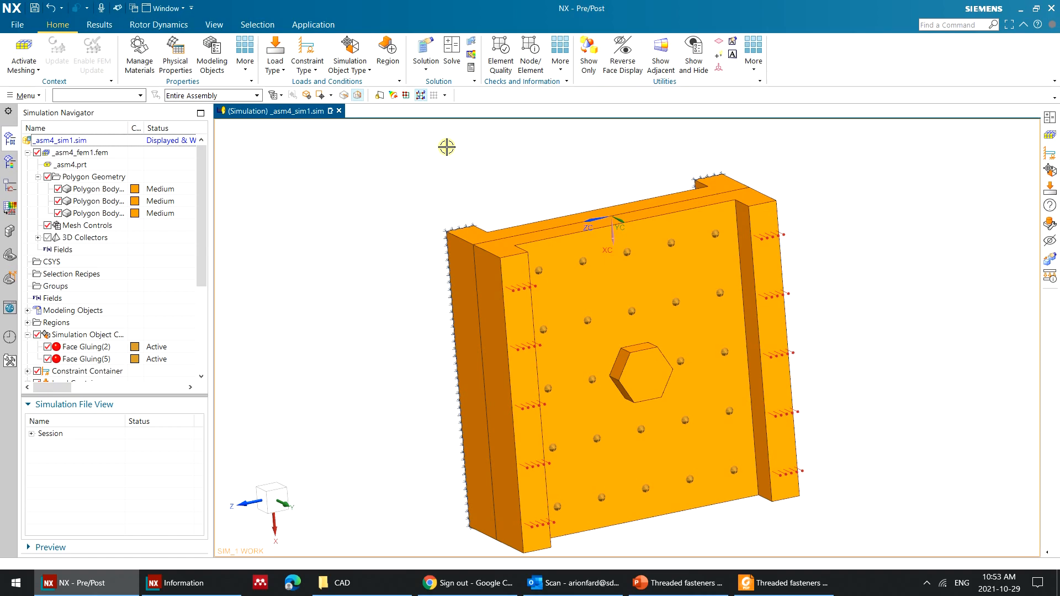
{"action": "left_click", "coordinate": [24, 48]}
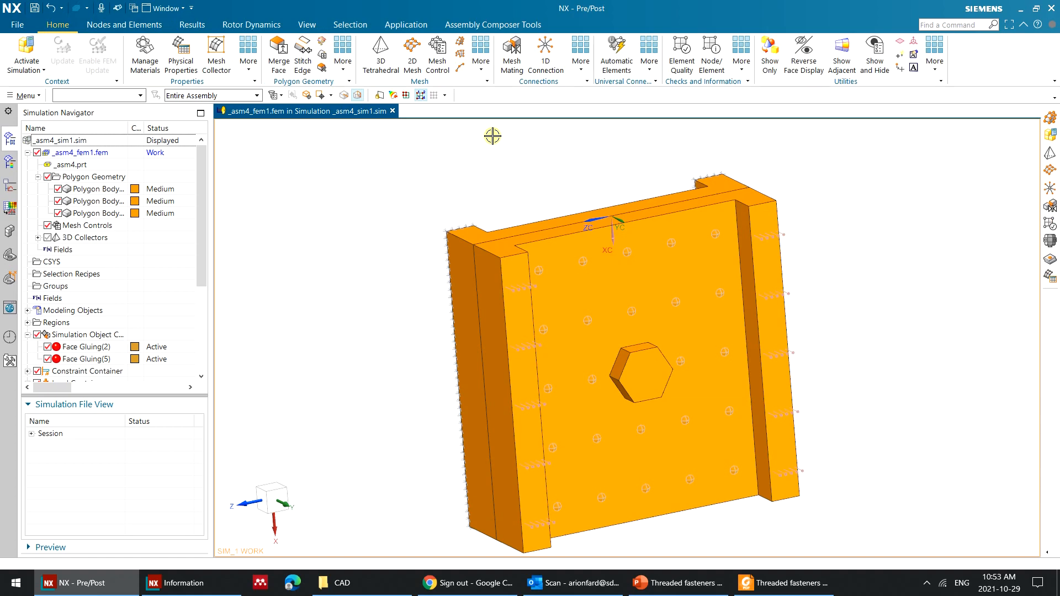
{"action": "left_click", "coordinate": [582, 64]}
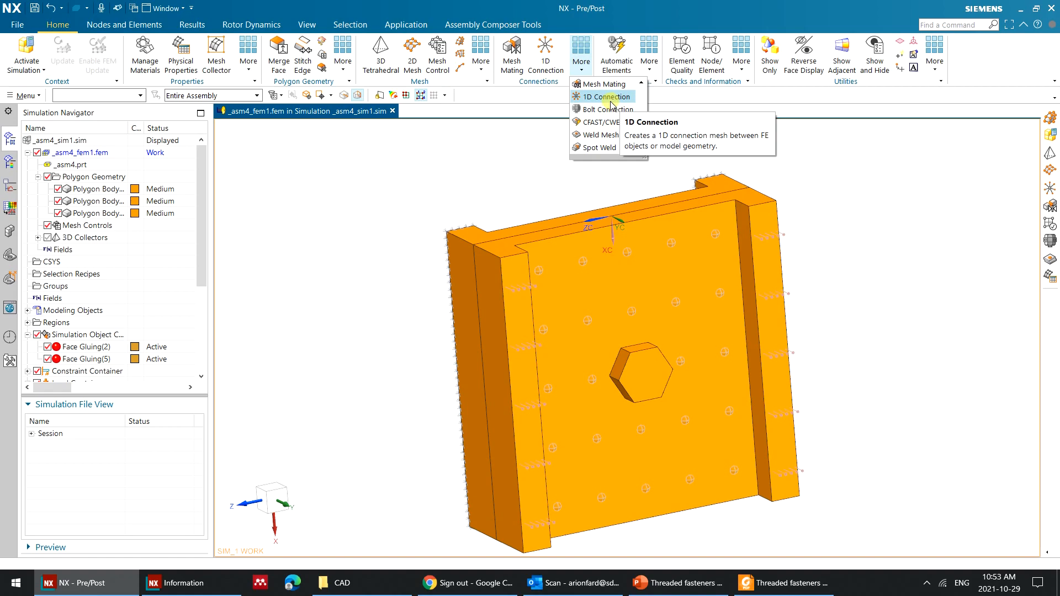
{"action": "left_click", "coordinate": [359, 226]}
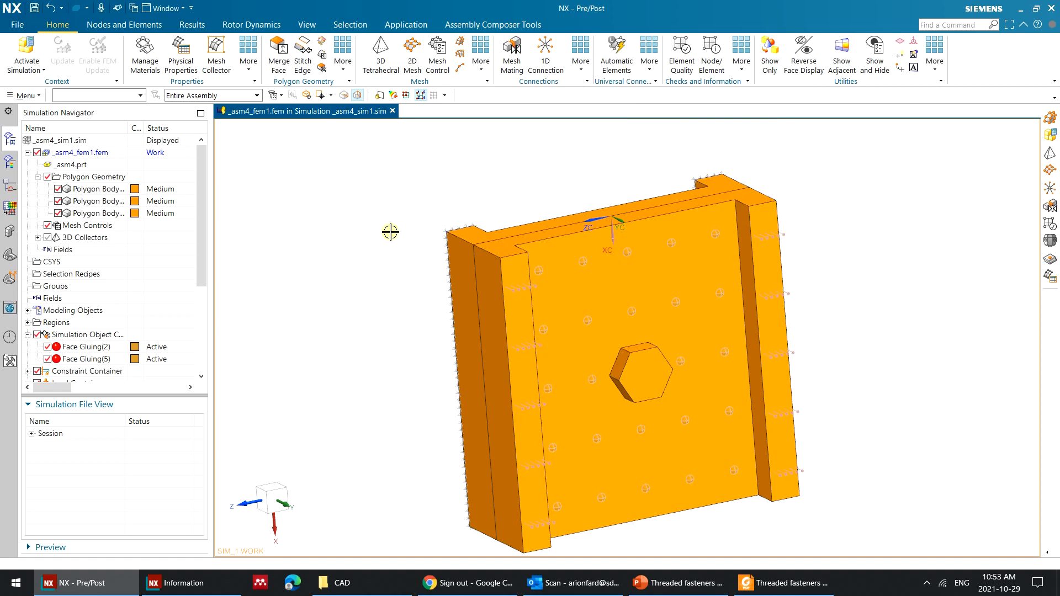
{"action": "middle_click_drag", "start_coordinate": [390, 230], "coordinate": [421, 255]}
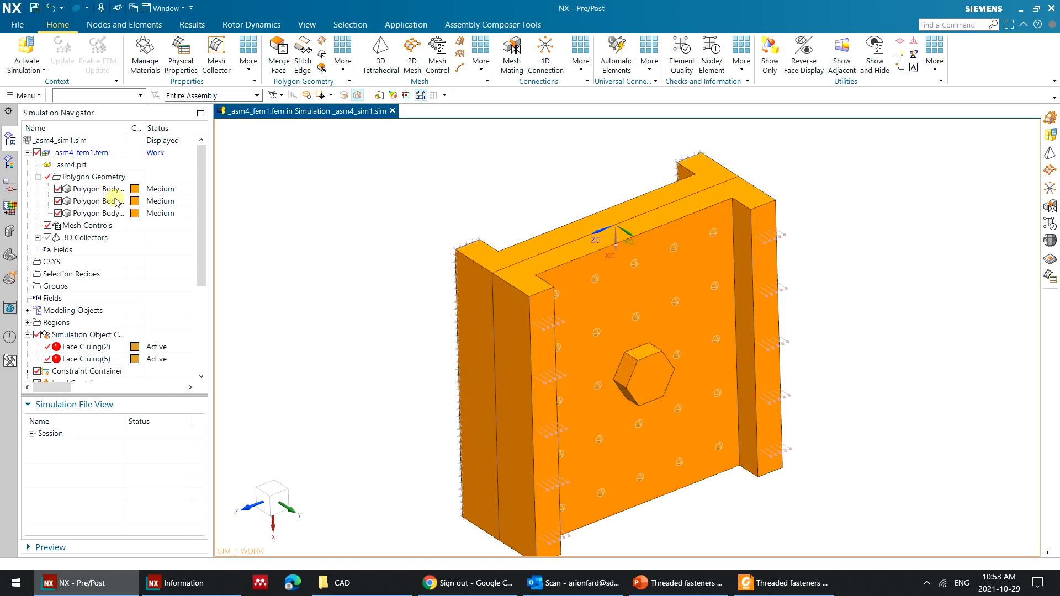
Open the CAD part _asm4.prt on its own and go back to the _asm4_sim1 simulation.
{"action": "left_click", "coordinate": [74, 165]}
{"action": "double_click", "coordinate": [73, 165]}
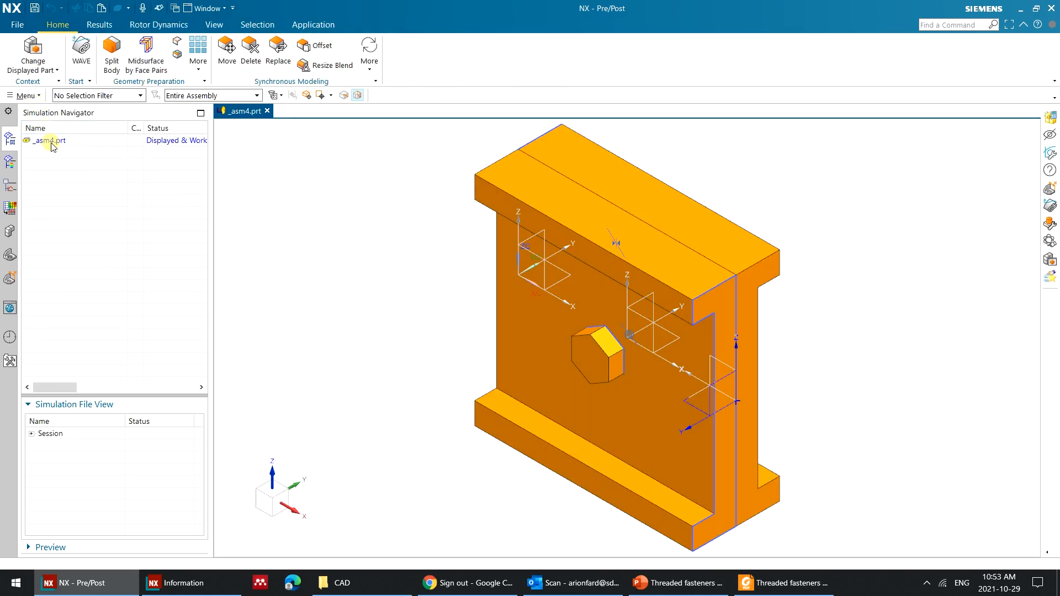
{"action": "left_click", "coordinate": [32, 434]}
{"action": "double_click", "coordinate": [79, 445]}
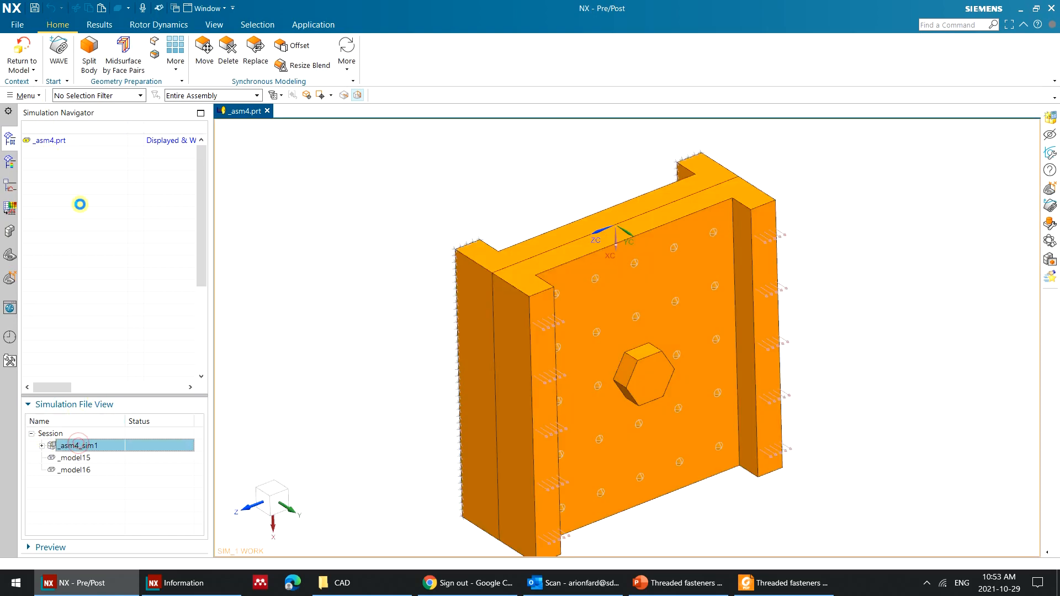
Make _asm4_fem1.fem the displayed part and open its FEM definition for editing.
{"action": "right_click", "coordinate": [80, 154]}
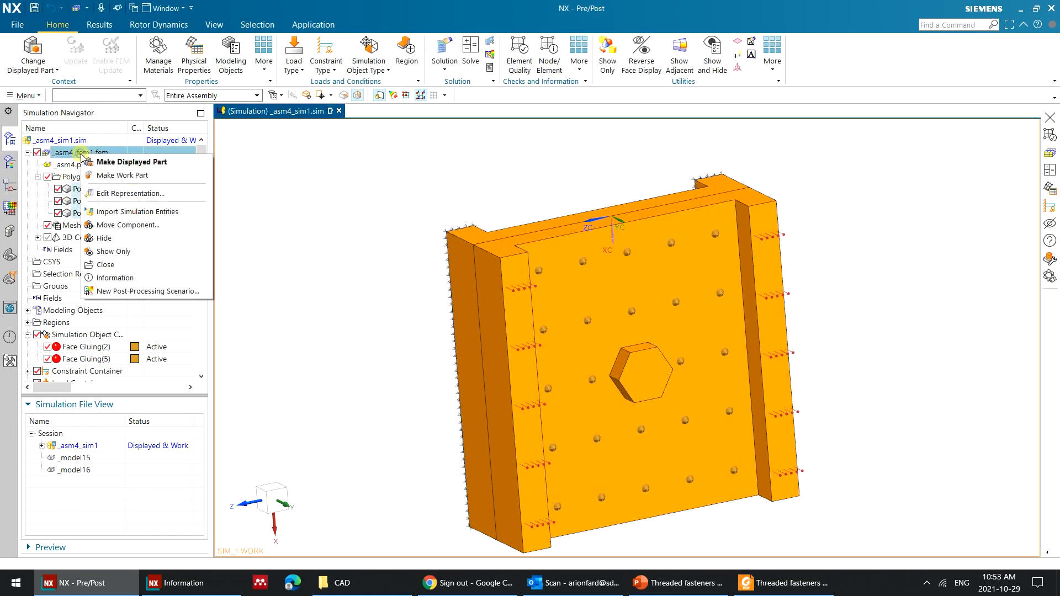
{"action": "double_click", "coordinate": [72, 153]}
{"action": "right_click", "coordinate": [71, 141]}
{"action": "left_click", "coordinate": [98, 197]}
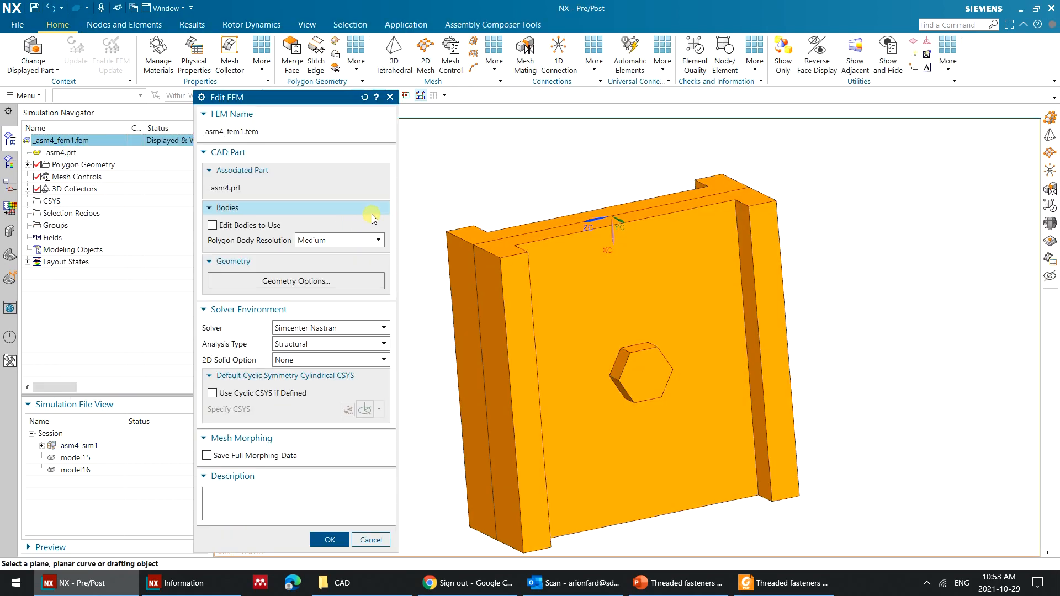
Set the FEM's Bodies to Use to Select, deselect the bolt body so only the two plates are included, and apply the edit.
{"action": "left_click", "coordinate": [243, 226]}
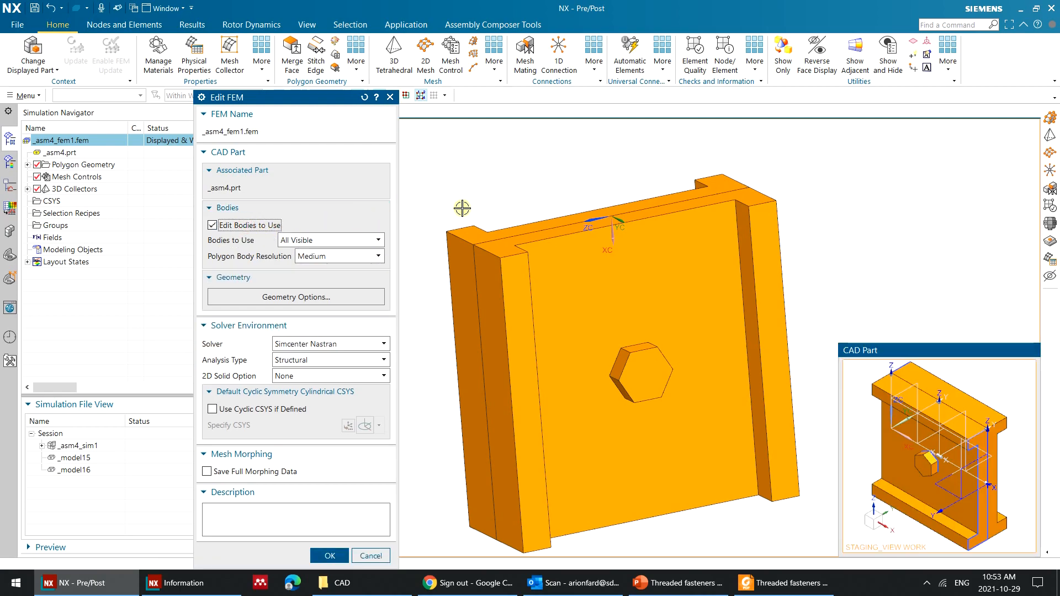
{"action": "left_click", "coordinate": [359, 243]}
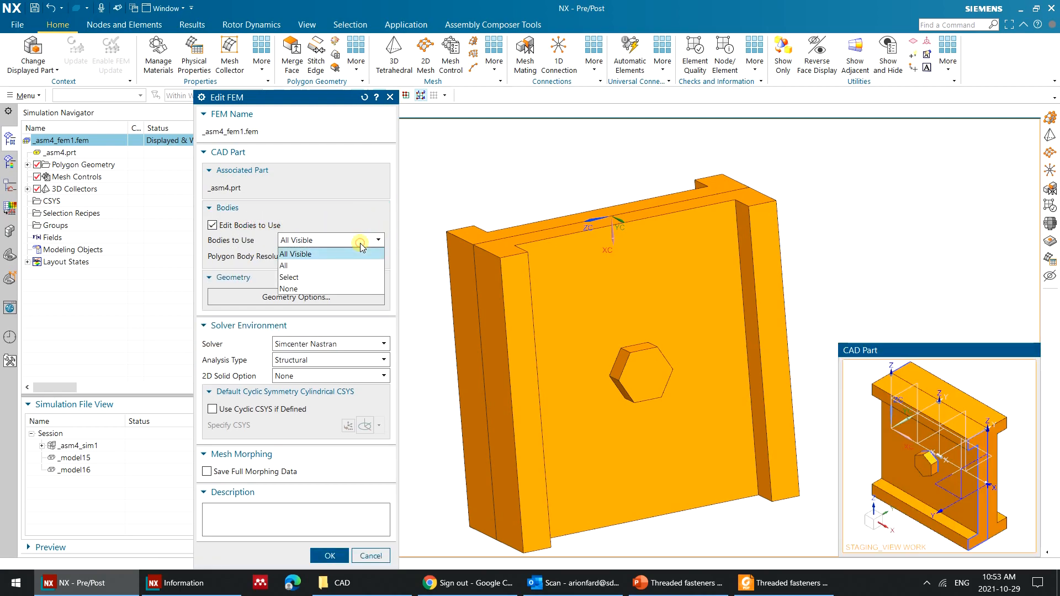
{"action": "left_click", "coordinate": [354, 276]}
{"action": "scroll", "coordinate": [931, 438], "scroll_direction": "up", "scroll_amount": 3}
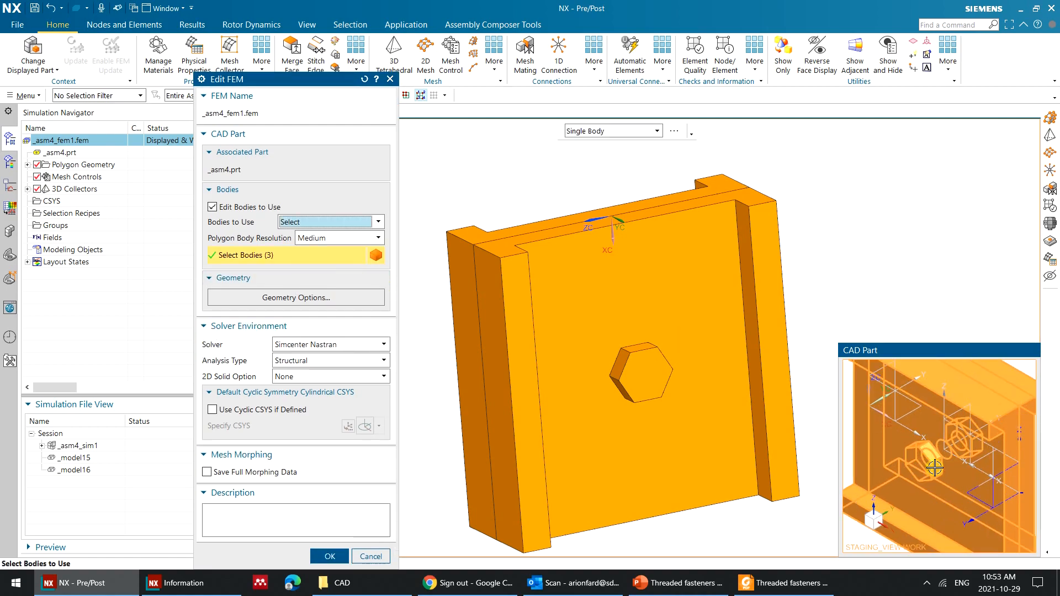
{"action": "left_click", "coordinate": [924, 463]}
{"action": "middle_click_drag", "start_coordinate": [955, 433], "coordinate": [940, 397]}
{"action": "scroll", "coordinate": [940, 397], "scroll_direction": "down", "scroll_amount": 3}
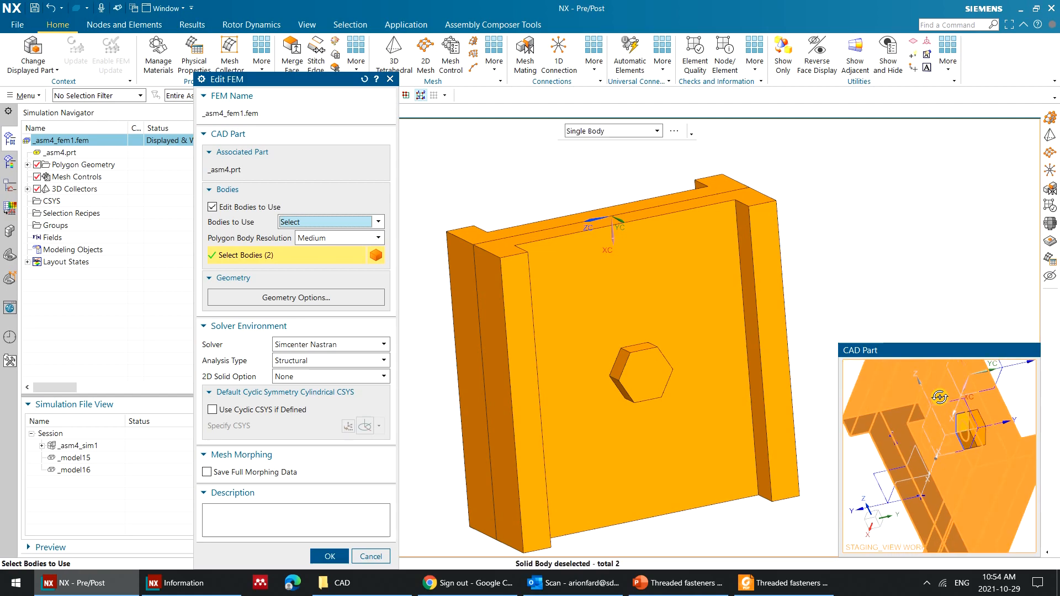
{"action": "scroll", "coordinate": [924, 369], "scroll_direction": "down", "scroll_amount": 1}
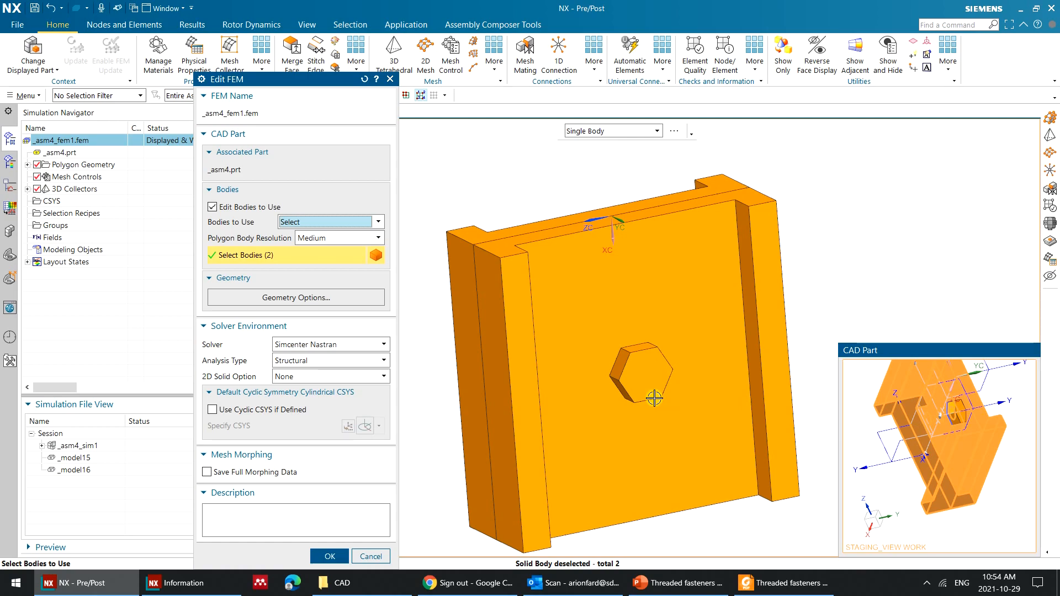
{"action": "left_click", "coordinate": [342, 560]}
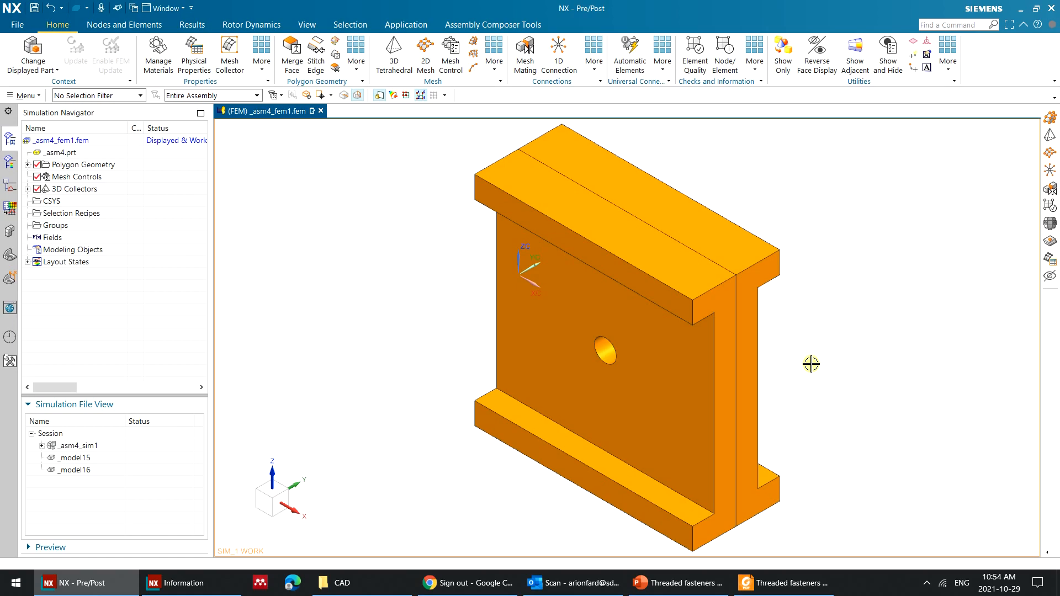
Return to the _asm4_sim1 simulation as the displayed part.
{"action": "mouse_move", "coordinate": [409, 286]}
{"action": "middle_mouse_down"}
{"action": "mouse_move", "coordinate": [383, 286]}
{"action": "mouse_move", "coordinate": [409, 305]}
{"action": "middle_mouse_up"}
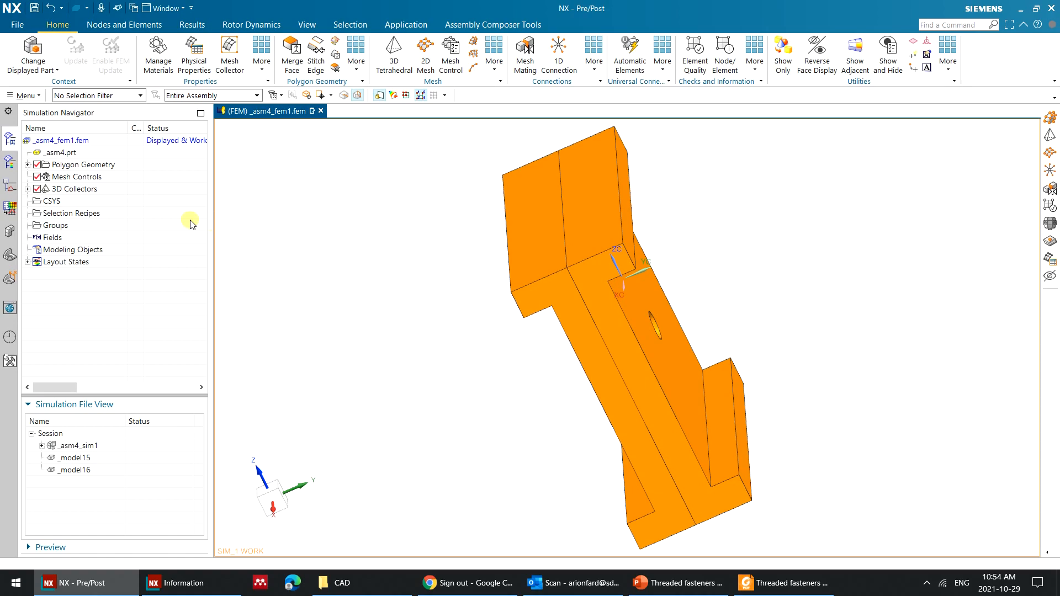
{"action": "middle_click_drag", "start_coordinate": [339, 251], "coordinate": [281, 217]}
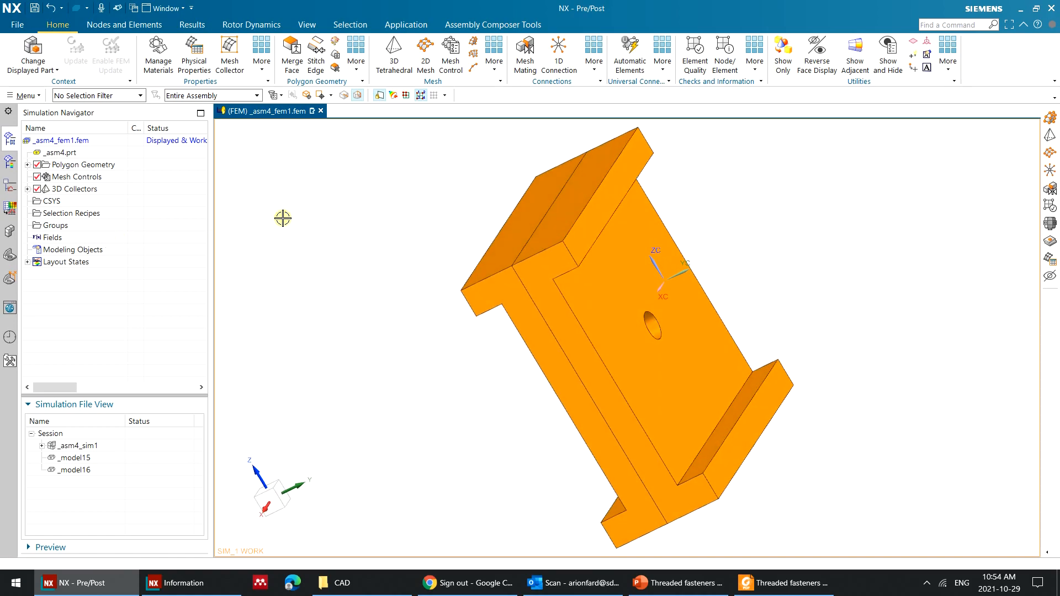
{"action": "double_click", "coordinate": [88, 445]}
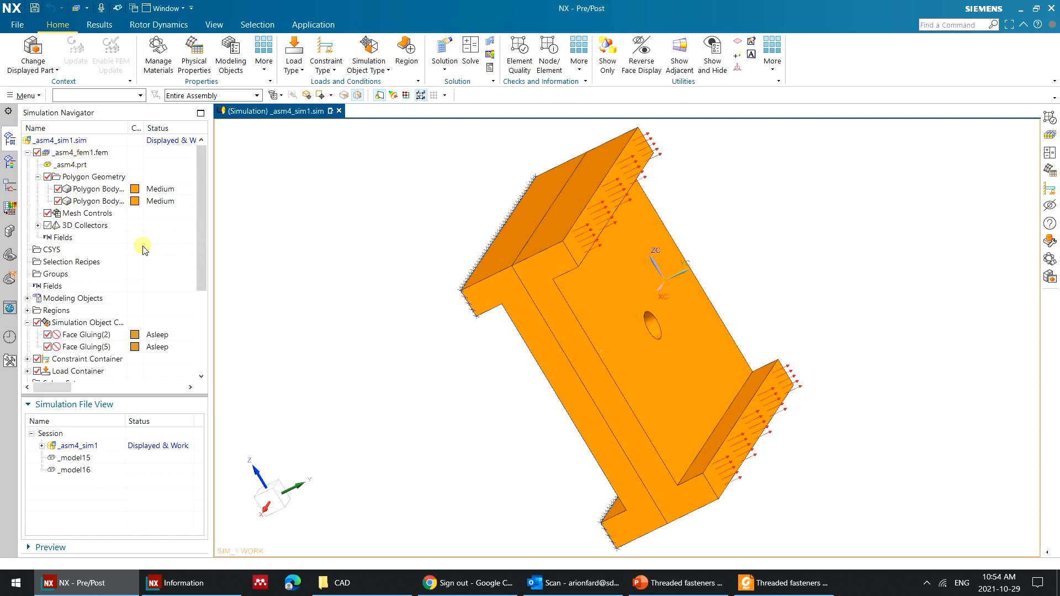
Delete the Face Gluing(2) and Face Gluing(5) simulation objects.
{"action": "left_click", "coordinate": [106, 352]}
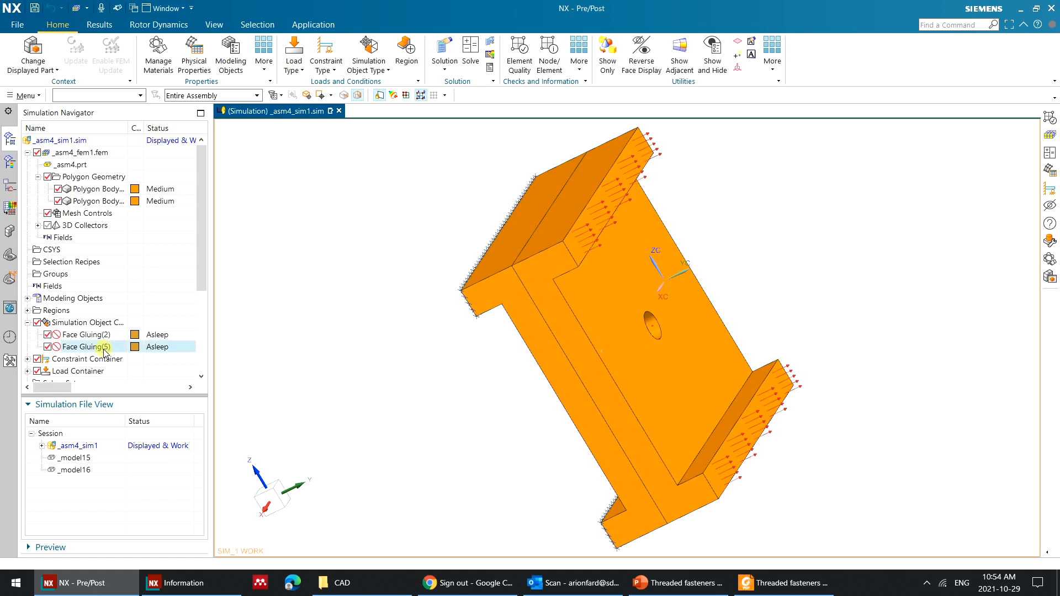
{"action": "left_click", "coordinate": [87, 333]}
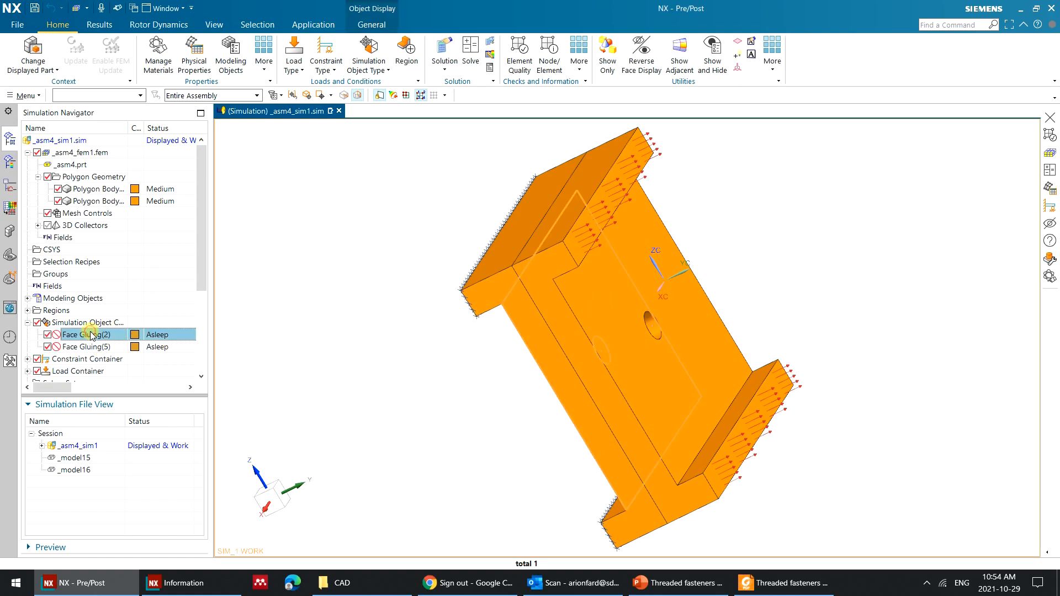
{"action": "left_click", "coordinate": [90, 346], "text": "ctrl"}
{"action": "right_click", "coordinate": [90, 346]}
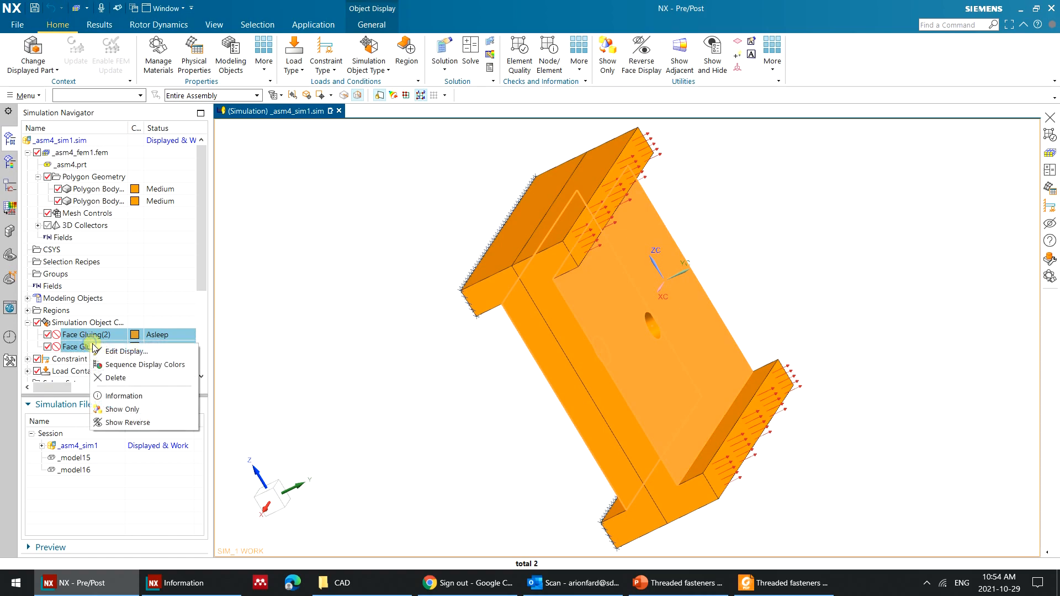
{"action": "left_click", "coordinate": [116, 379]}
{"action": "scroll", "coordinate": [118, 275], "scroll_direction": "down", "scroll_amount": 3}
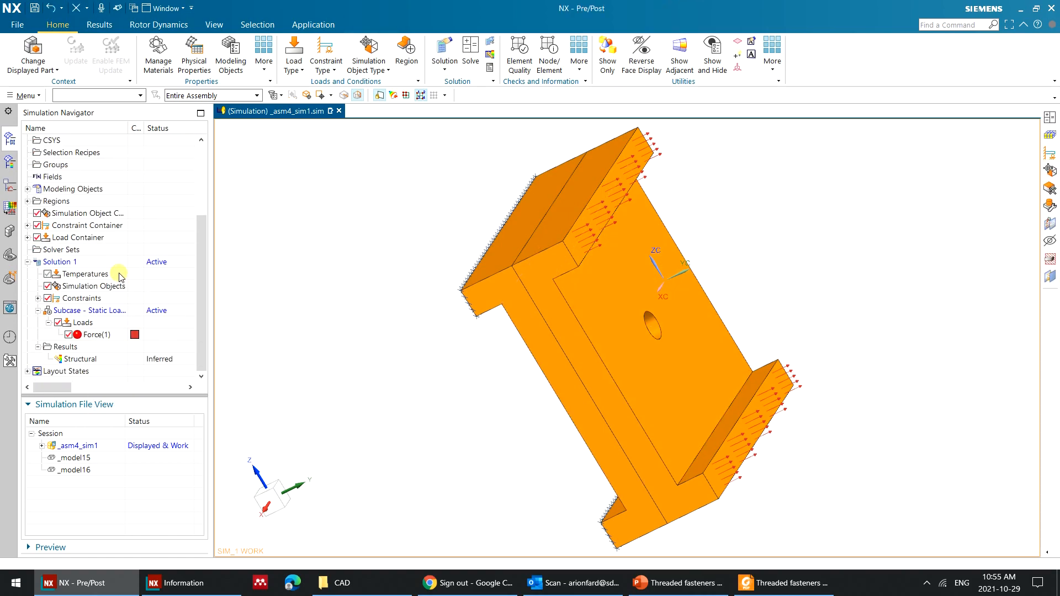
Activate meshing so that _asm4_fem1.fem is the work part within the simulation.
{"action": "middle_click_drag", "start_coordinate": [466, 179], "coordinate": [520, 238]}
{"action": "middle_click_drag", "start_coordinate": [509, 278], "coordinate": [459, 308]}
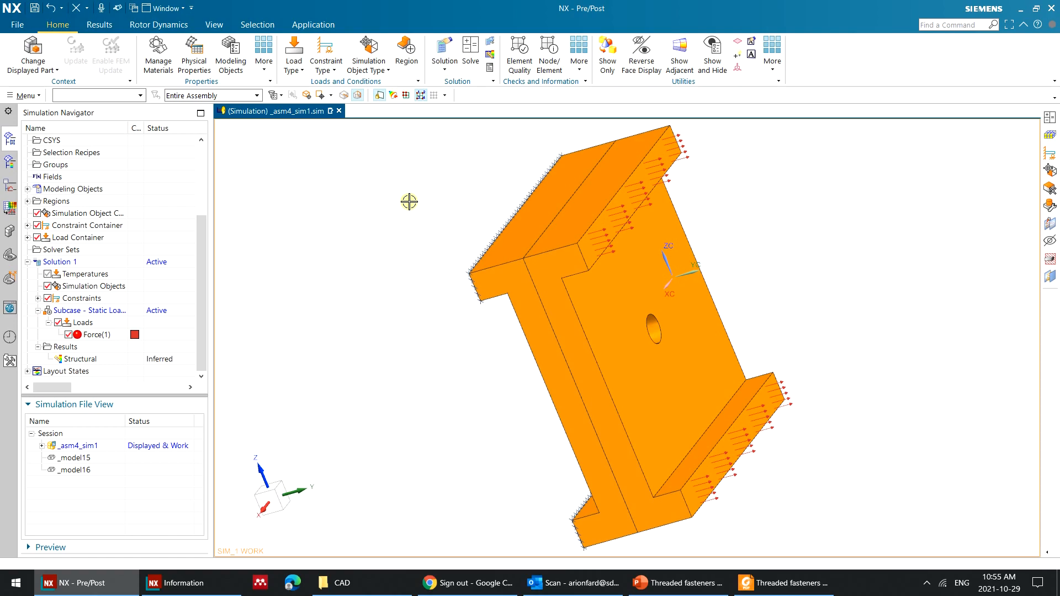
{"action": "left_click", "coordinate": [18, 66]}
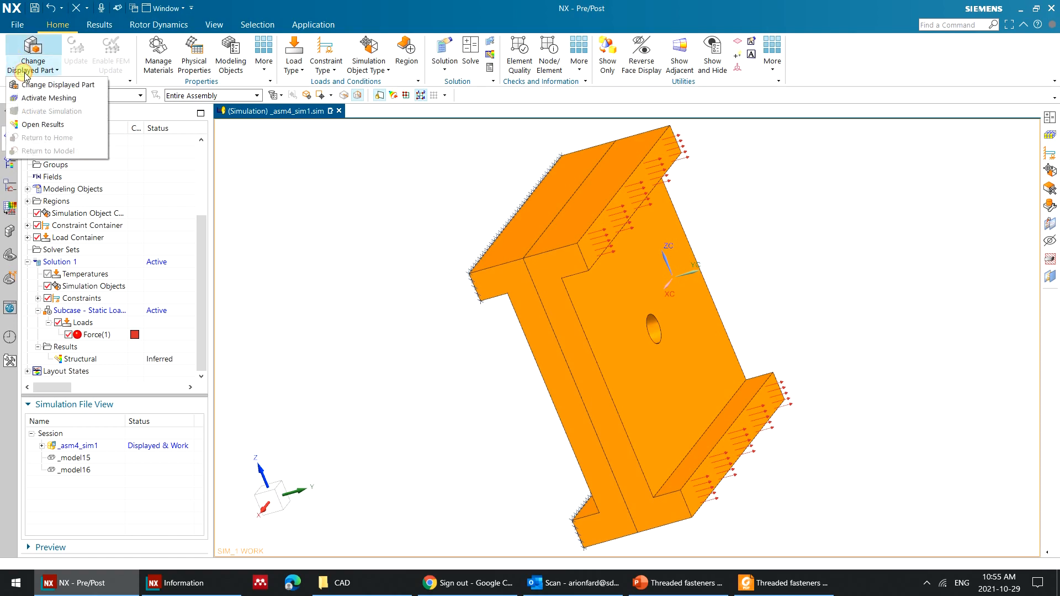
{"action": "left_click", "coordinate": [39, 99]}
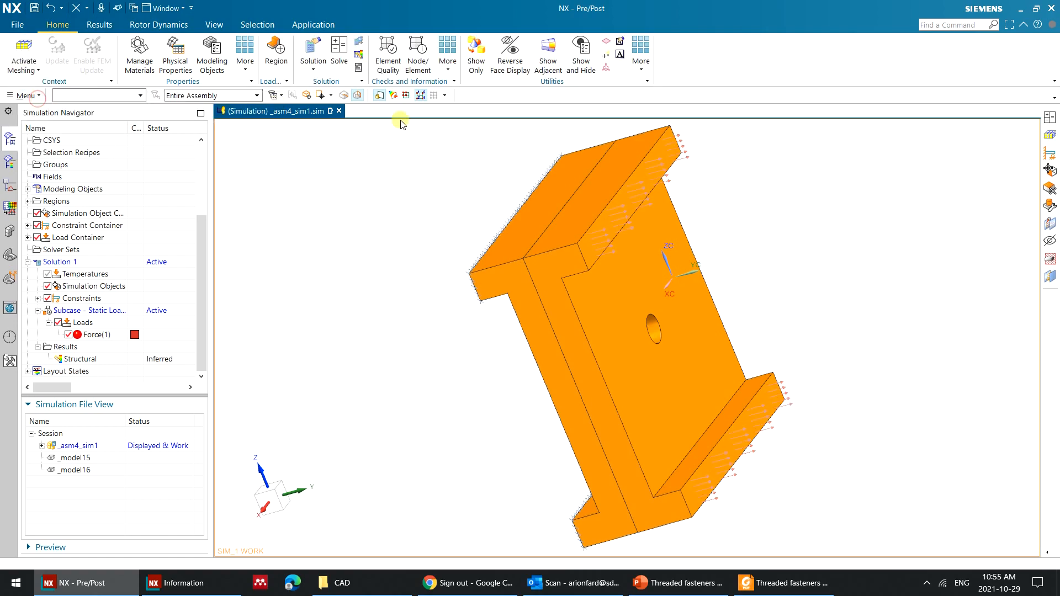
Start a Bolt Connection and keep its type as Bolt With Nut.
{"action": "left_click", "coordinate": [488, 61]}
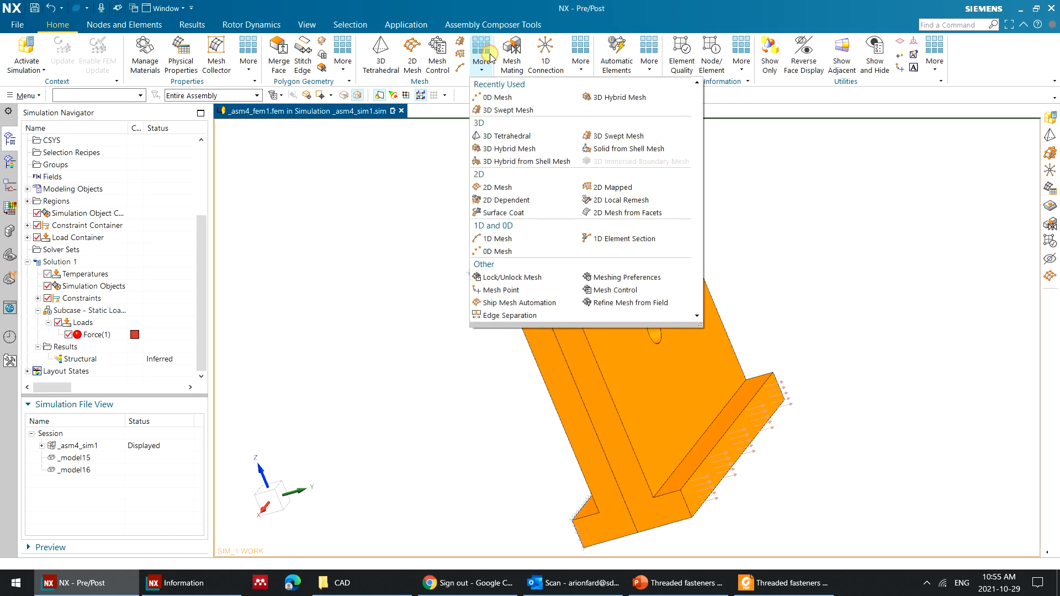
{"action": "left_click", "coordinate": [581, 61]}
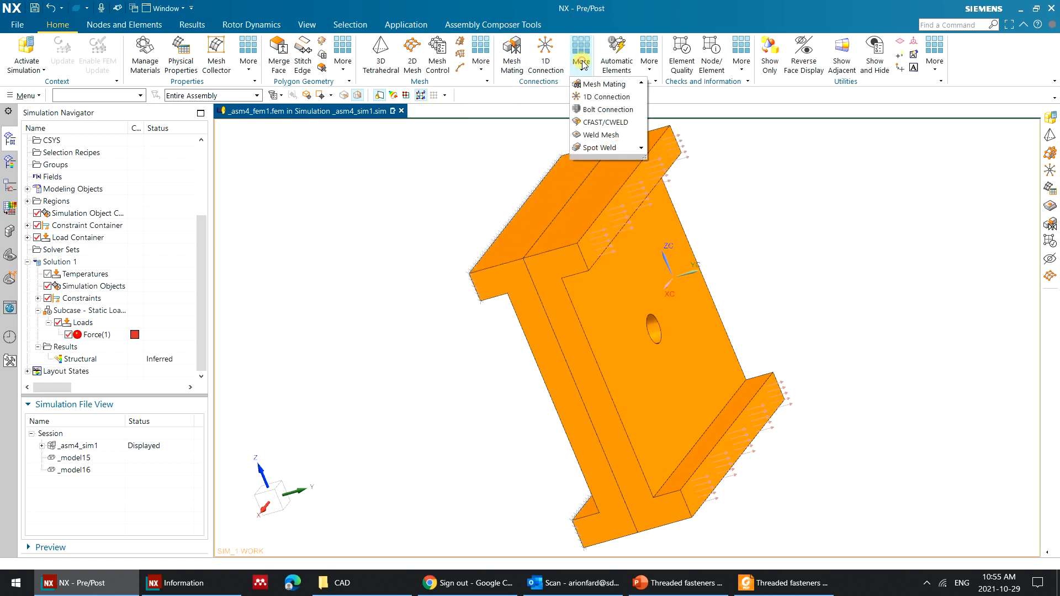
{"action": "left_click", "coordinate": [601, 111]}
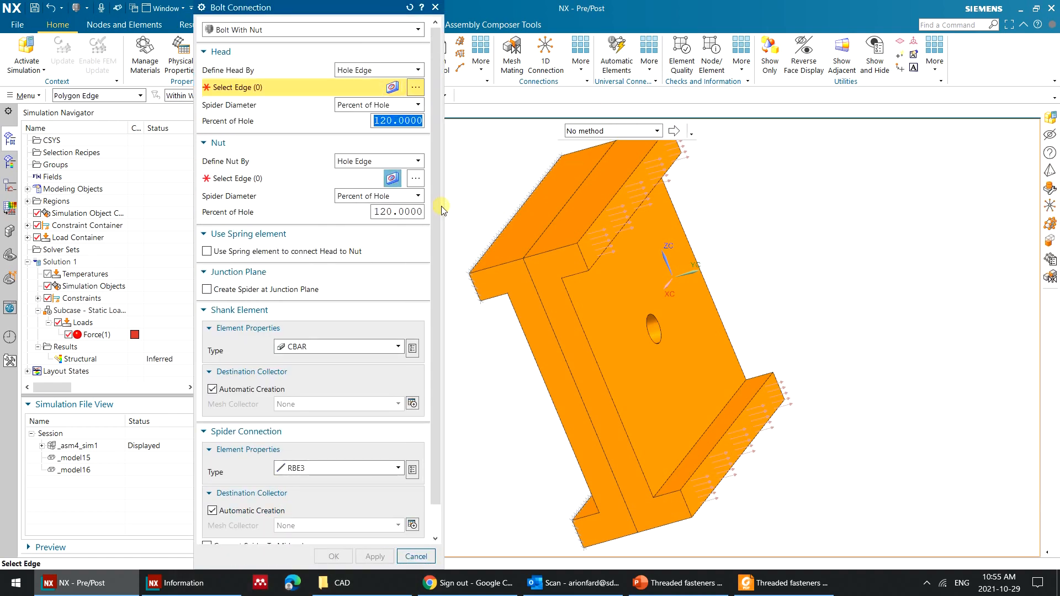
{"action": "left_click_drag", "start_coordinate": [443, 203], "coordinate": [456, 202]}
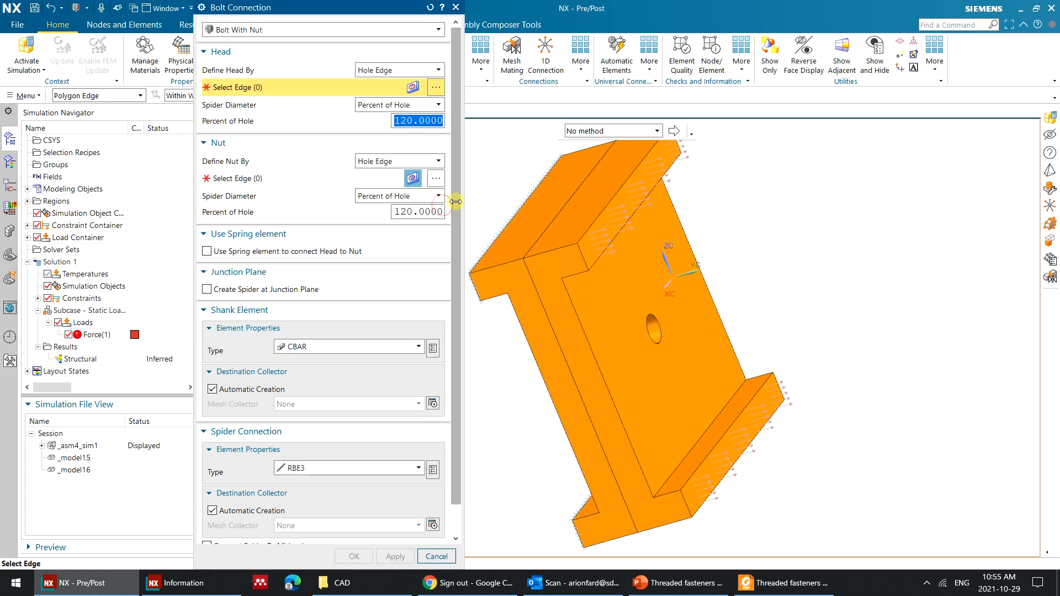
{"action": "left_click", "coordinate": [291, 31]}
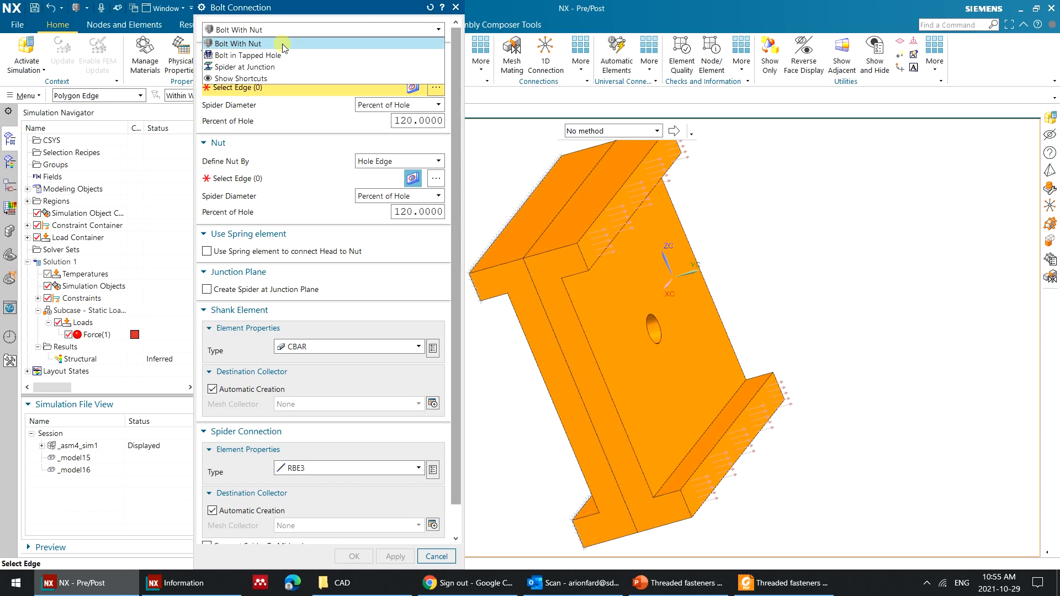
{"action": "left_click", "coordinate": [283, 45]}
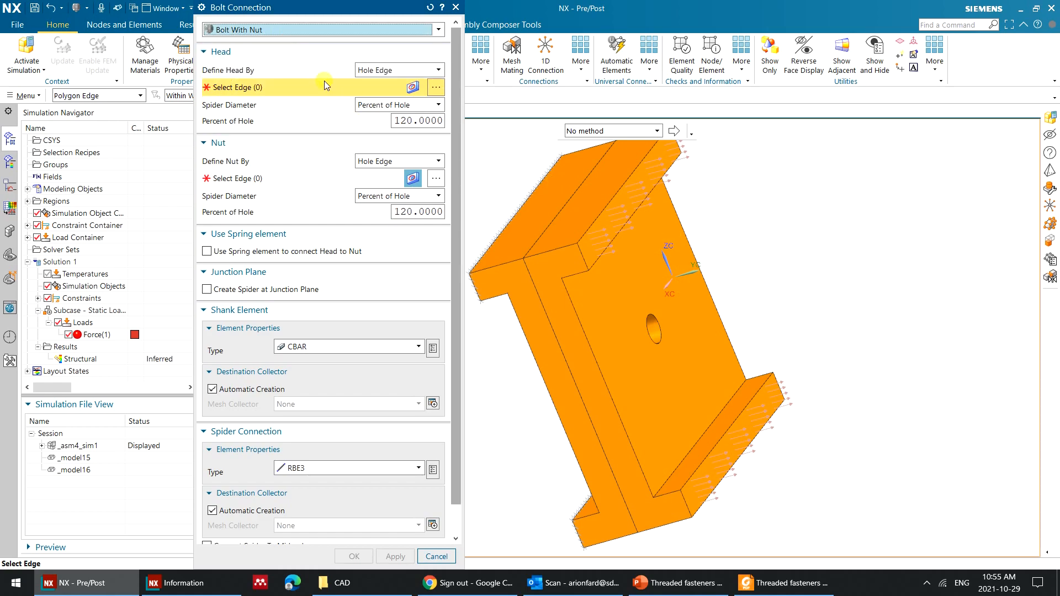
{"action": "left_click", "coordinate": [252, 31]}
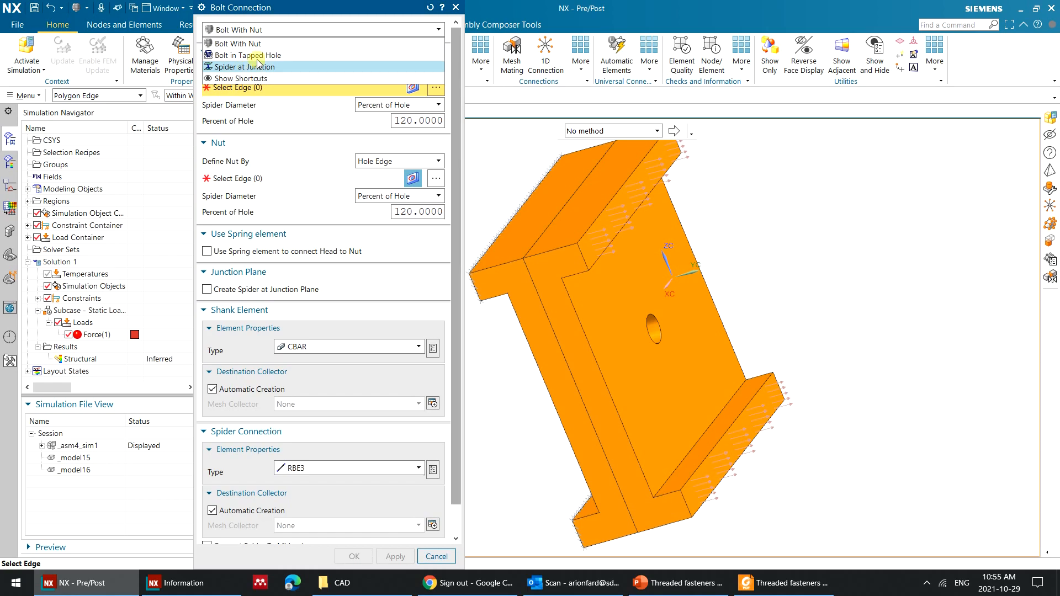
{"action": "left_click", "coordinate": [262, 31]}
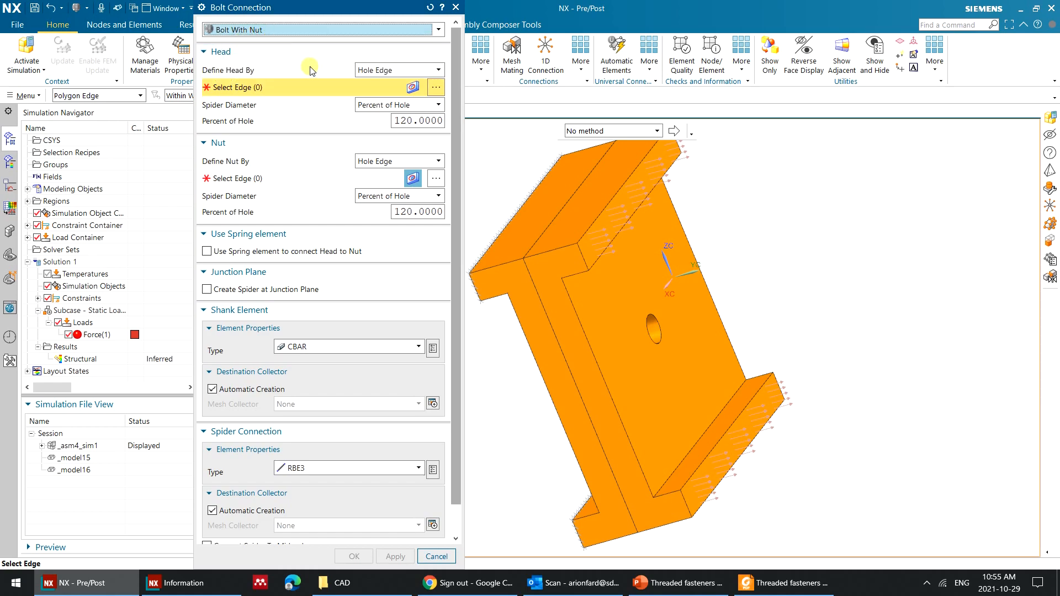
Define the bolt head by the hole edge on the loaded plate's outer face, with a spider diameter of 100 percent of the hole.
{"action": "scroll", "coordinate": [632, 347], "scroll_direction": "up", "scroll_amount": 2}
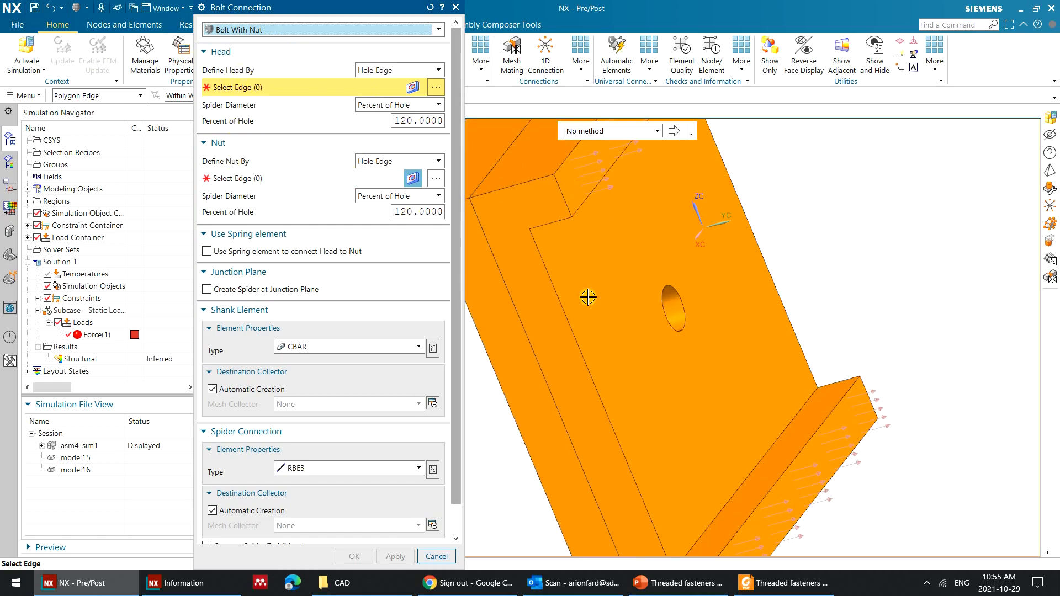
{"action": "left_click", "coordinate": [679, 325]}
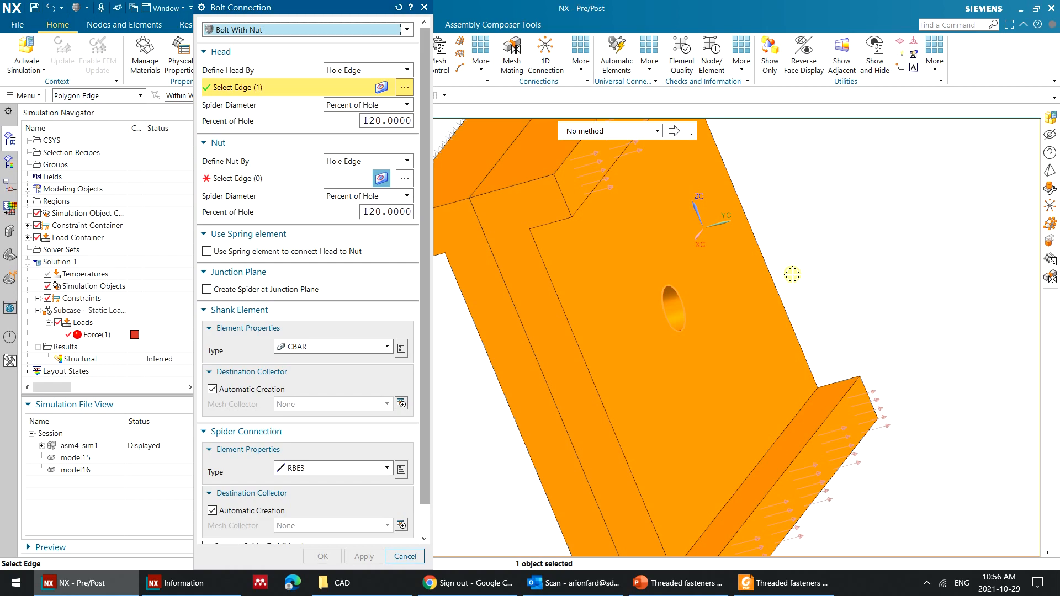
{"action": "double_click", "coordinate": [389, 124]}
{"action": "type", "text": "100"}
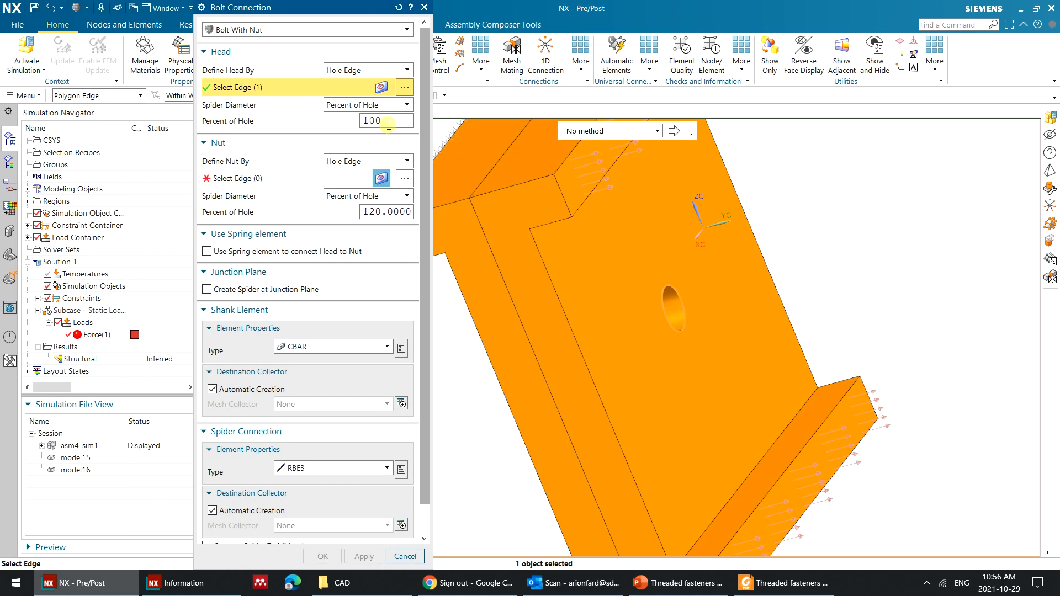
{"action": "key", "text": "Tab"}
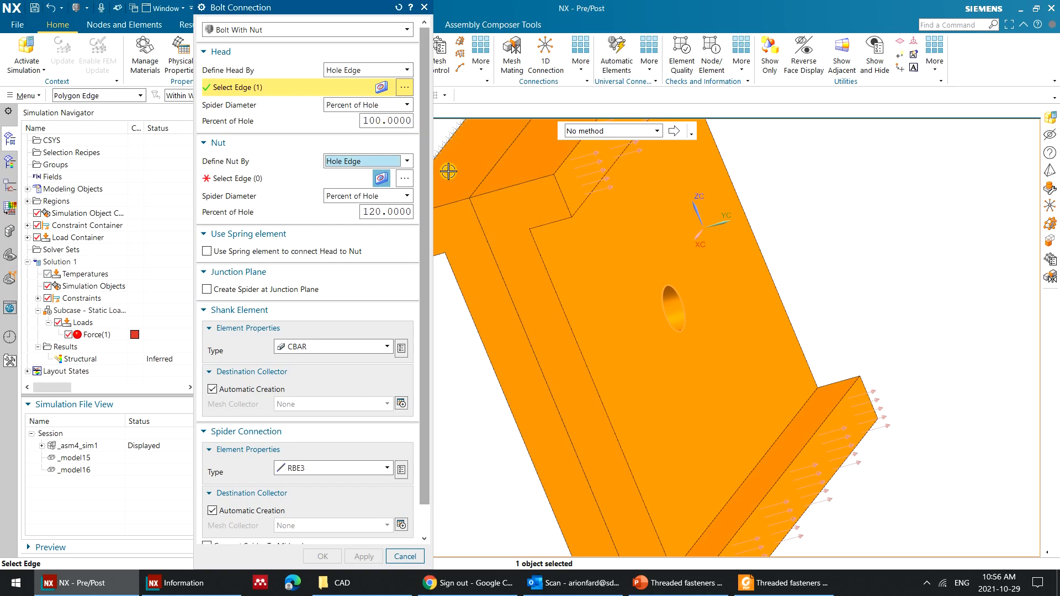
Define the nut by the hole edge on the fixed plate's outer face, opposite the bolt head.
{"action": "middle_click_drag", "start_coordinate": [777, 216], "coordinate": [803, 206]}
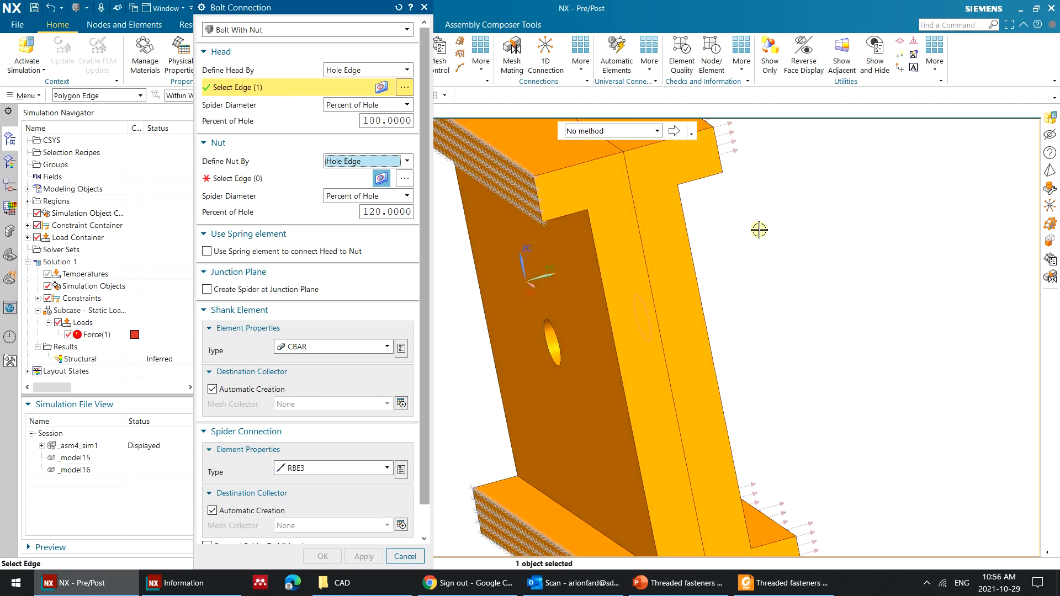
{"action": "left_click", "coordinate": [261, 178]}
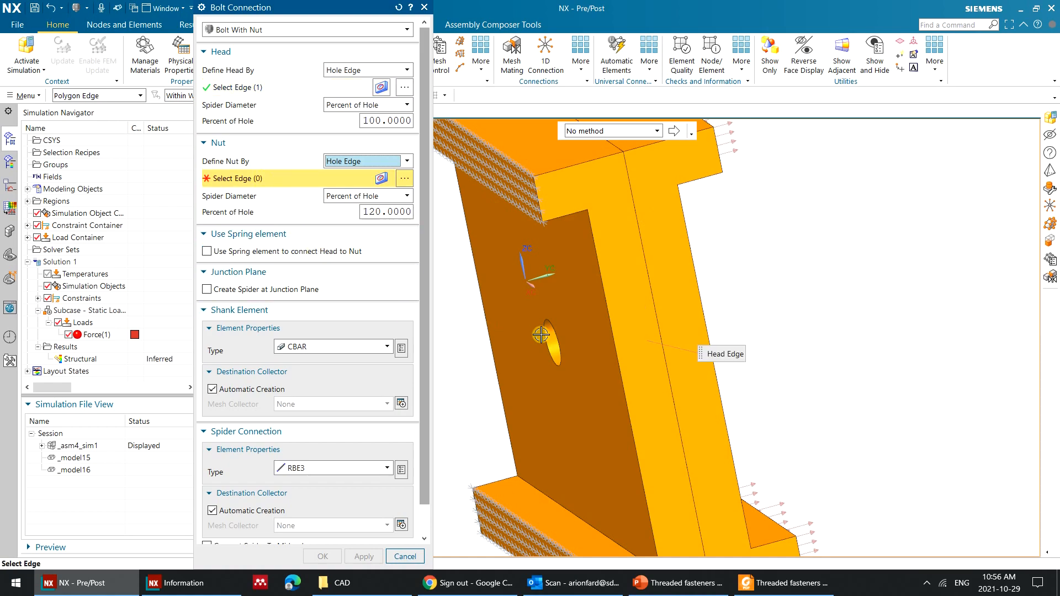
{"action": "left_click", "coordinate": [559, 334]}
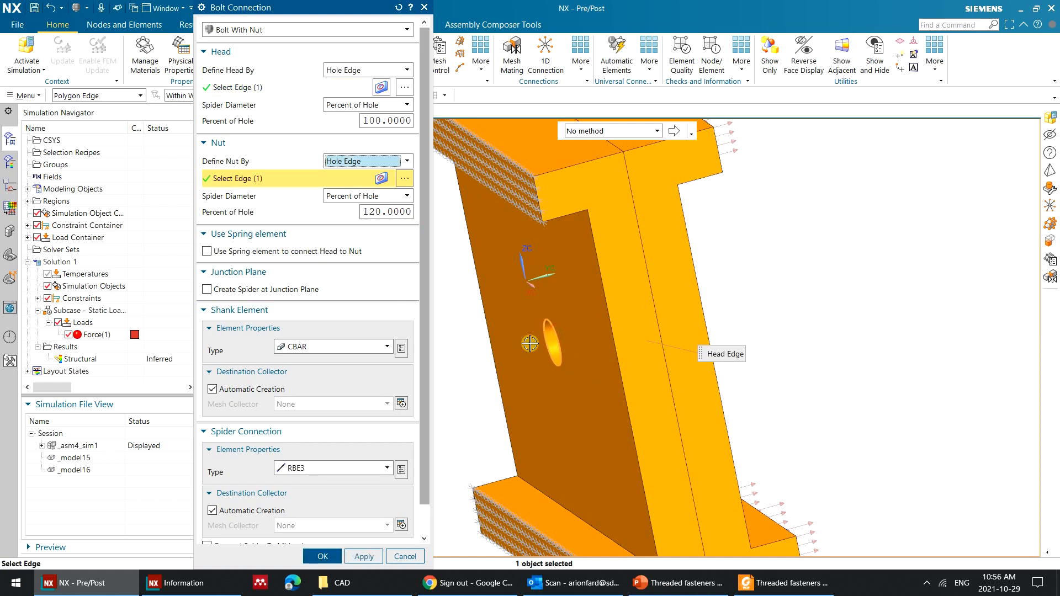
Set the nut's spider diameter to 100 percent of the hole.
{"action": "left_click", "coordinate": [400, 212]}
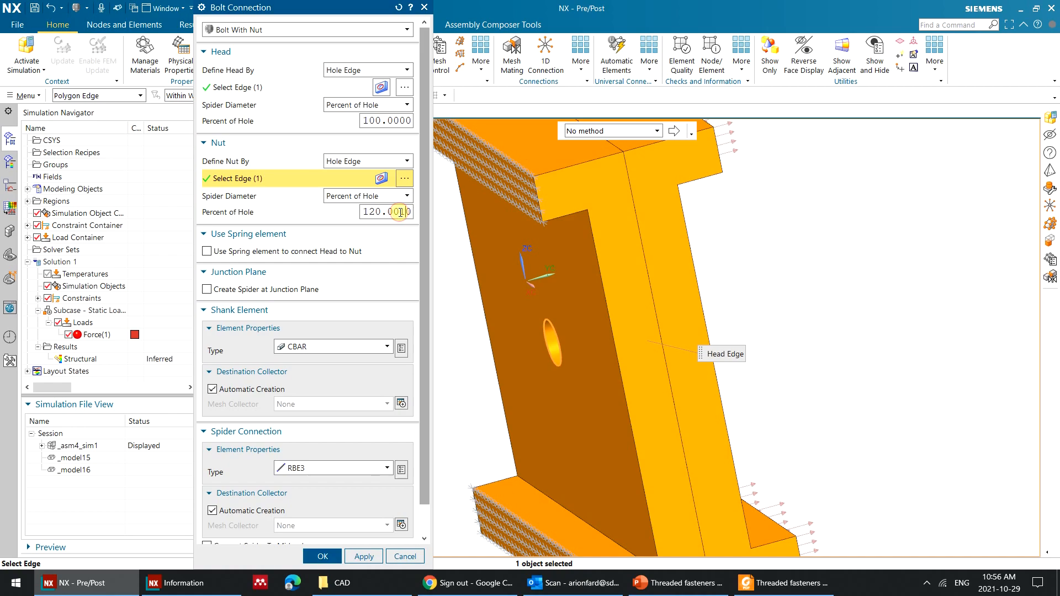
{"action": "key", "text": "ctrl+a"}
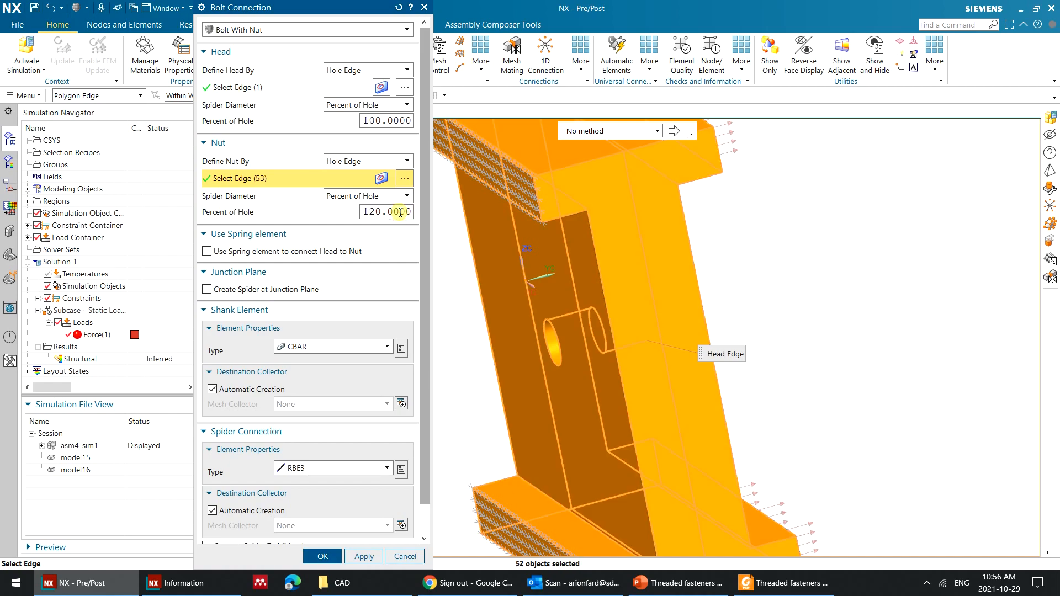
{"action": "left_click_drag", "start_coordinate": [411, 210], "coordinate": [339, 211]}
{"action": "key", "text": "BackSpace"}
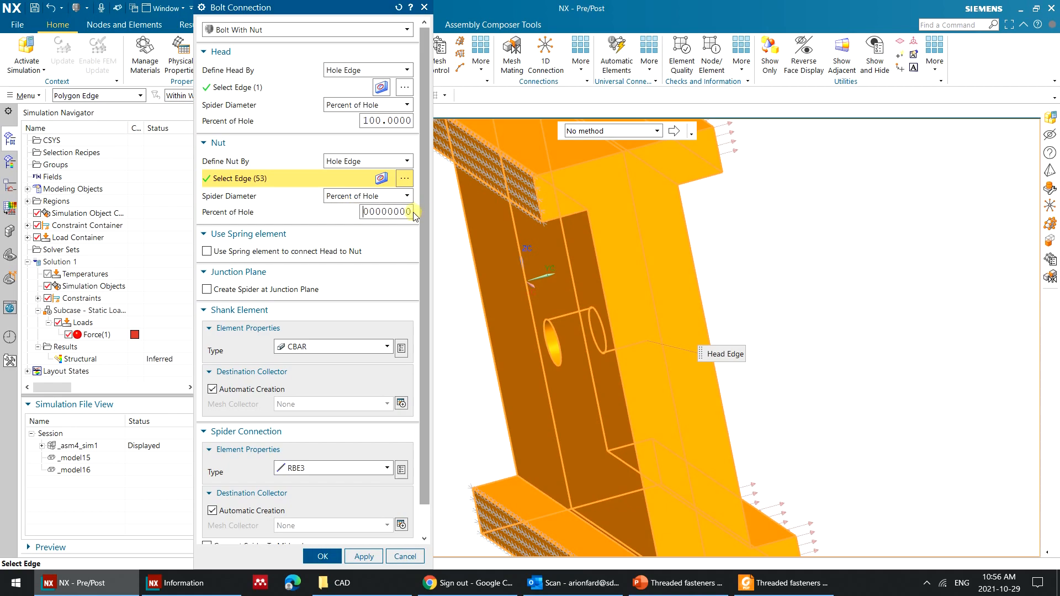
{"action": "left_click_drag", "start_coordinate": [413, 211], "coordinate": [320, 212]}
{"action": "key", "text": "BackSpace"}
{"action": "type", "text": "1"}
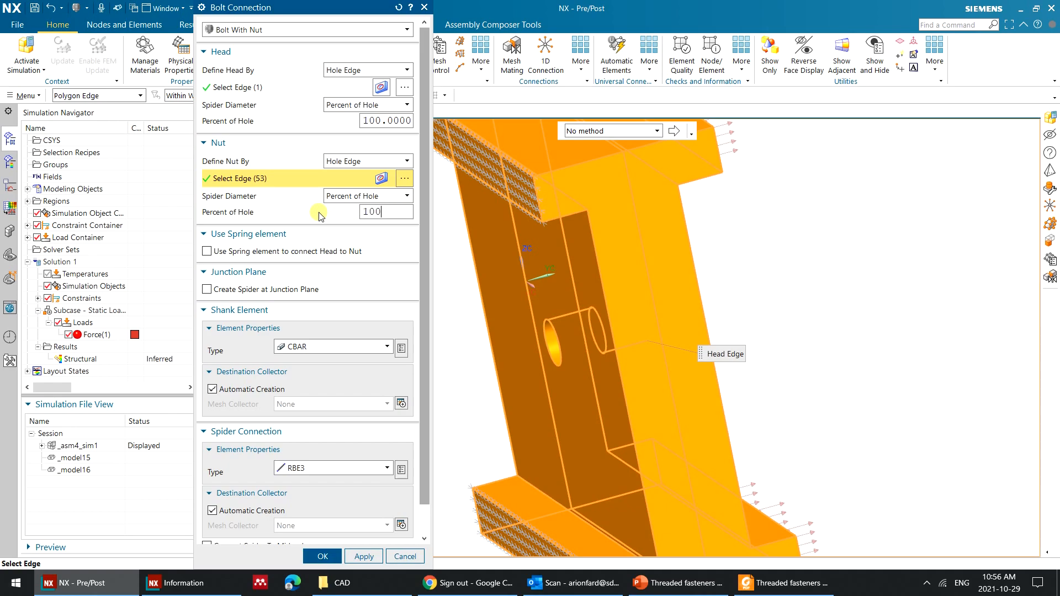
{"action": "key", "text": "Tab"}
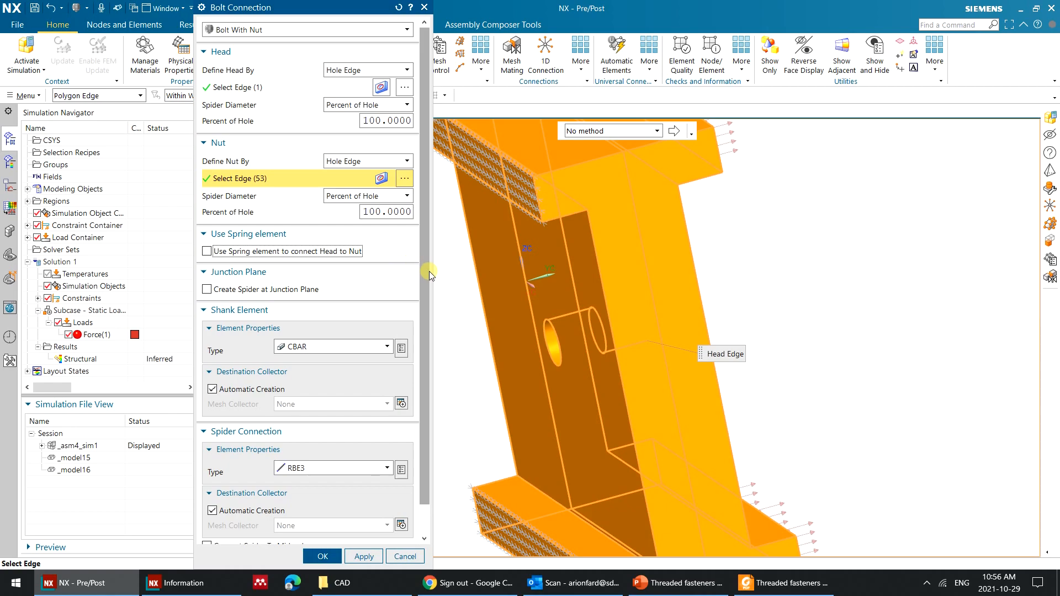
{"action": "left_click_drag", "start_coordinate": [432, 272], "coordinate": [458, 268]}
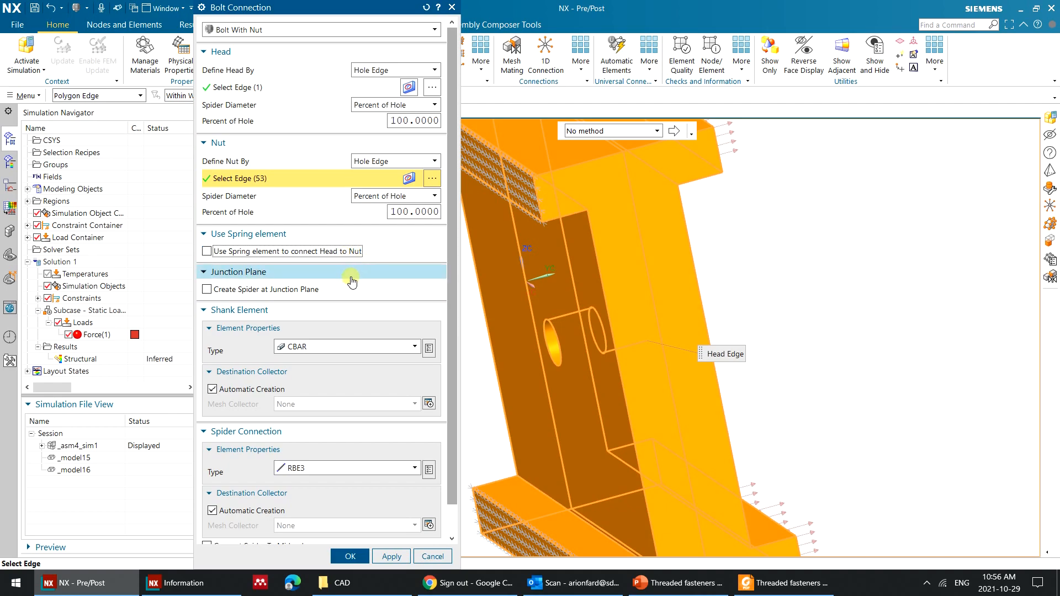
Change the shank element type to CROD, keep RBE3 for the spiders, and try to create the bolt connection.
{"action": "mouse_move", "coordinate": [693, 322]}
{"action": "middle_mouse_down"}
{"action": "mouse_move", "coordinate": [651, 325]}
{"action": "mouse_move", "coordinate": [682, 311]}
{"action": "middle_mouse_up"}
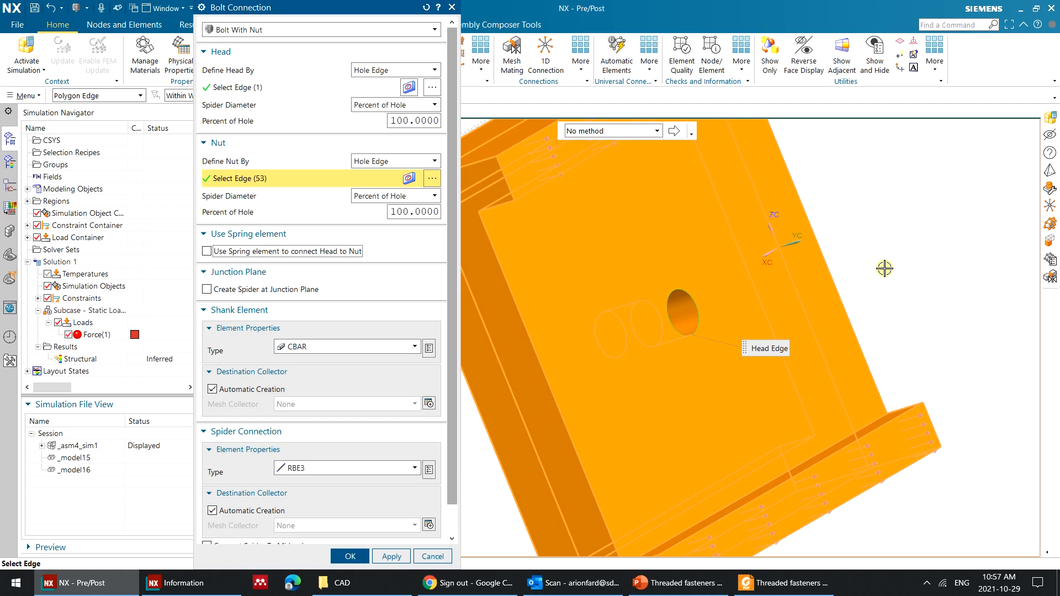
{"action": "left_click", "coordinate": [377, 348]}
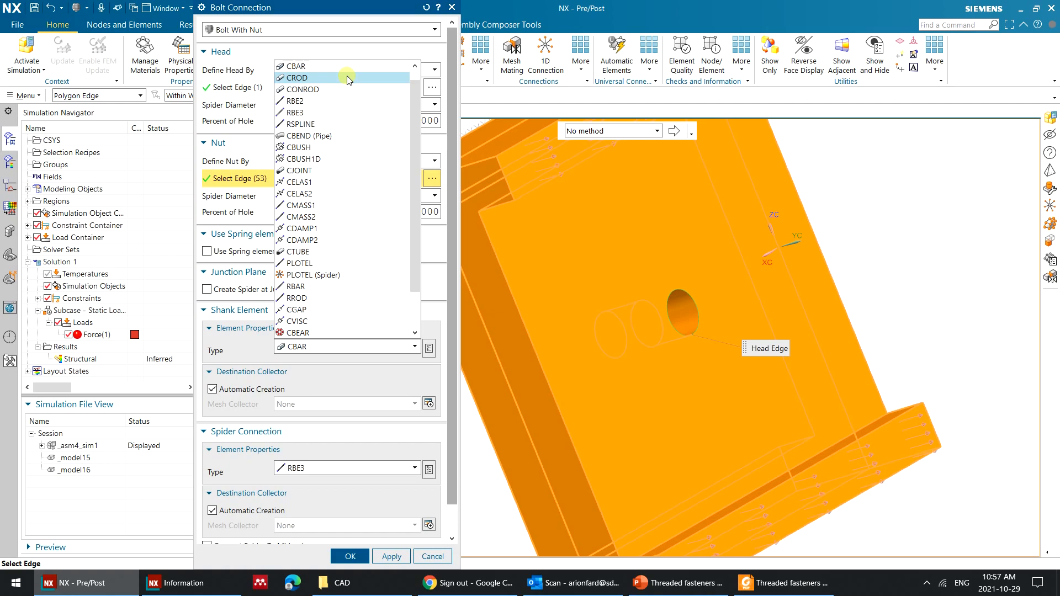
{"action": "scroll", "coordinate": [347, 80], "scroll_direction": "up", "scroll_amount": 1}
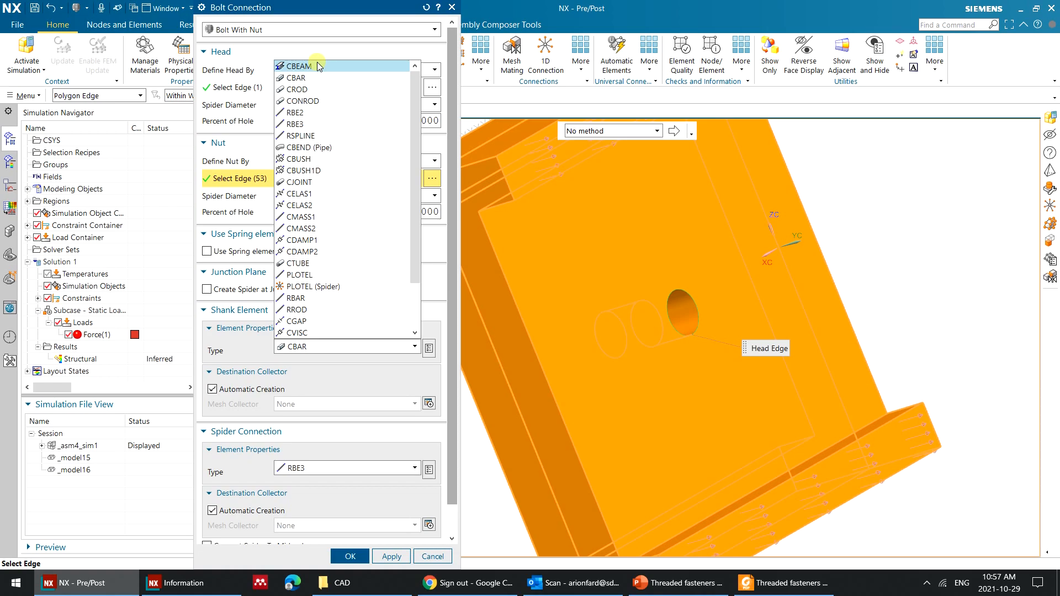
{"action": "left_click", "coordinate": [338, 89]}
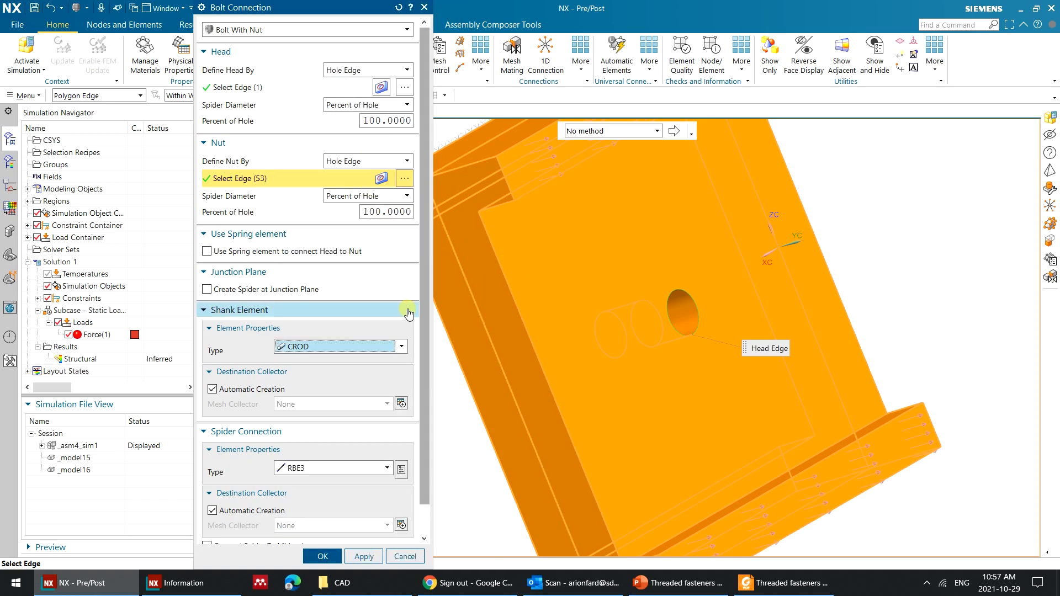
{"action": "scroll", "coordinate": [423, 353], "scroll_direction": "down", "scroll_amount": 1}
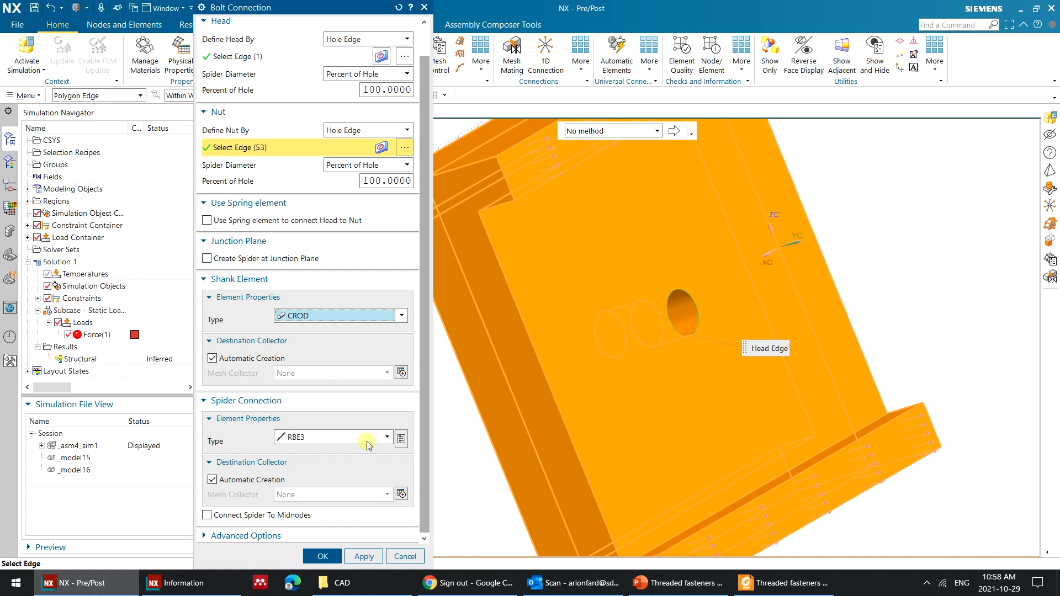
{"action": "left_click", "coordinate": [363, 556]}
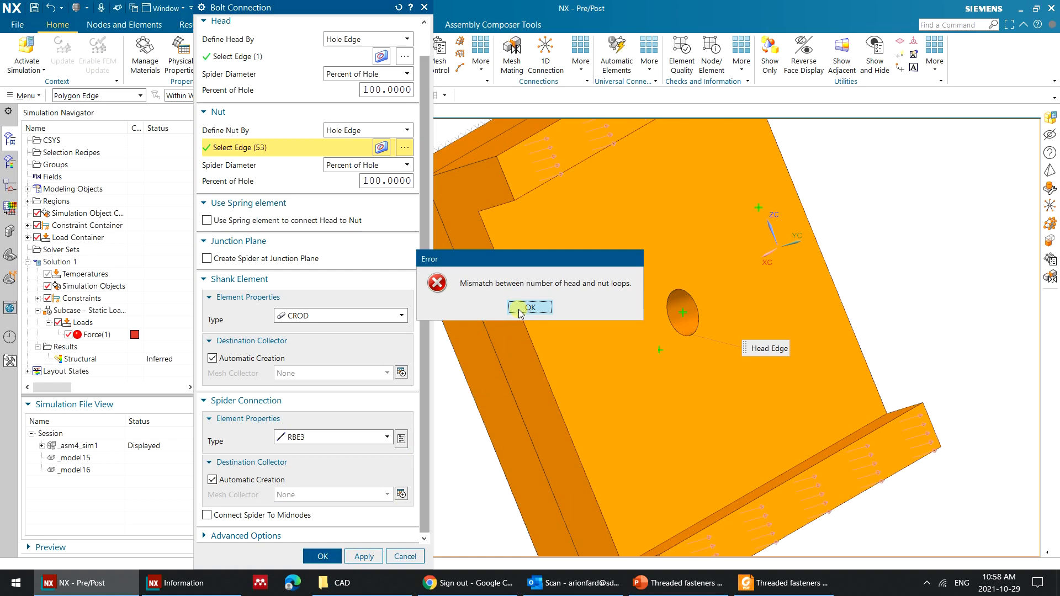
{"action": "left_click", "coordinate": [521, 308]}
Reselect the hole edge on the loaded plate's outer face as the bolt head, using no selection method.
{"action": "mouse_move", "coordinate": [614, 248]}
{"action": "middle_mouse_down"}
{"action": "mouse_move", "coordinate": [668, 252]}
{"action": "mouse_move", "coordinate": [660, 256]}
{"action": "mouse_move", "coordinate": [693, 237]}
{"action": "mouse_move", "coordinate": [677, 229]}
{"action": "mouse_move", "coordinate": [676, 243]}
{"action": "mouse_move", "coordinate": [635, 247]}
{"action": "middle_mouse_up"}
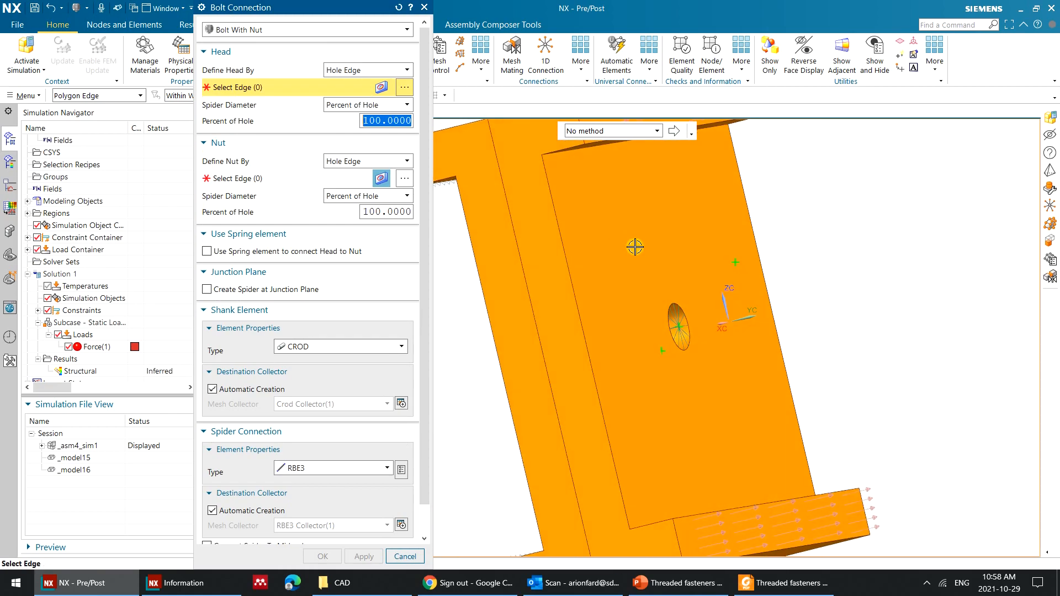
{"action": "left_click", "coordinate": [619, 131]}
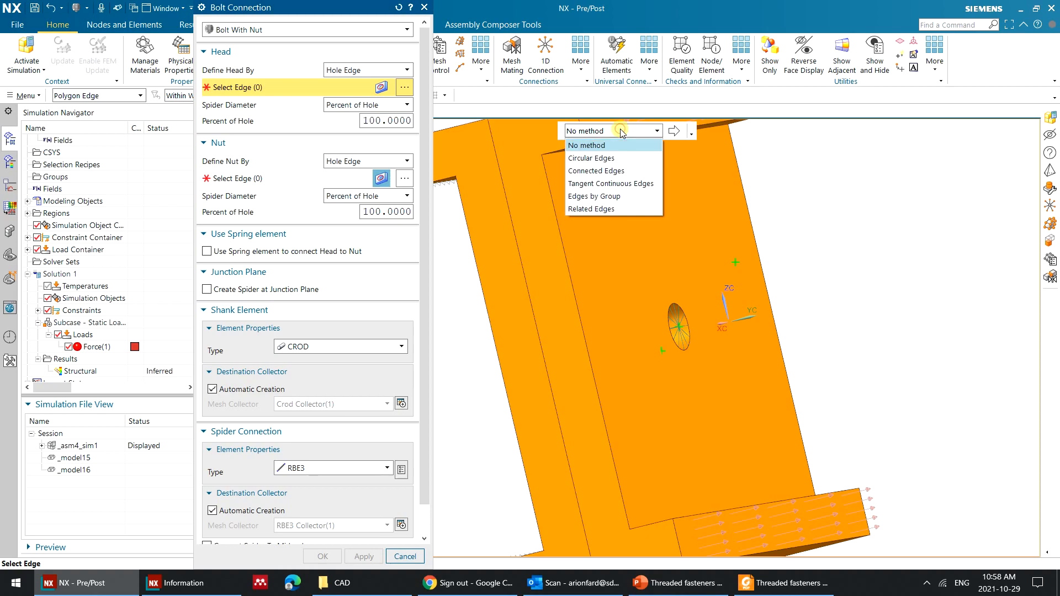
{"action": "left_click", "coordinate": [619, 158]}
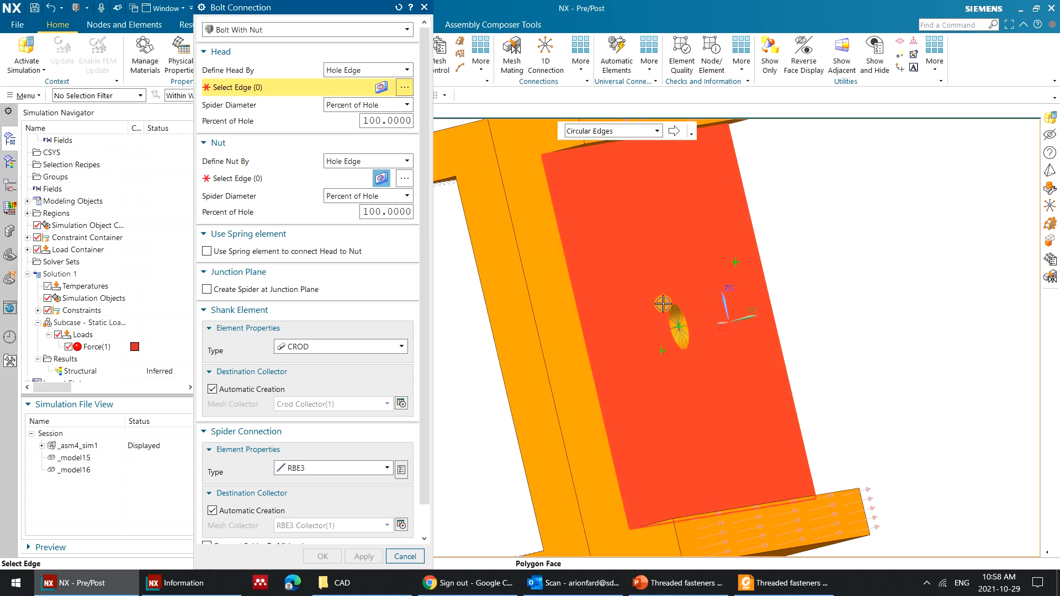
{"action": "left_click", "coordinate": [603, 131]}
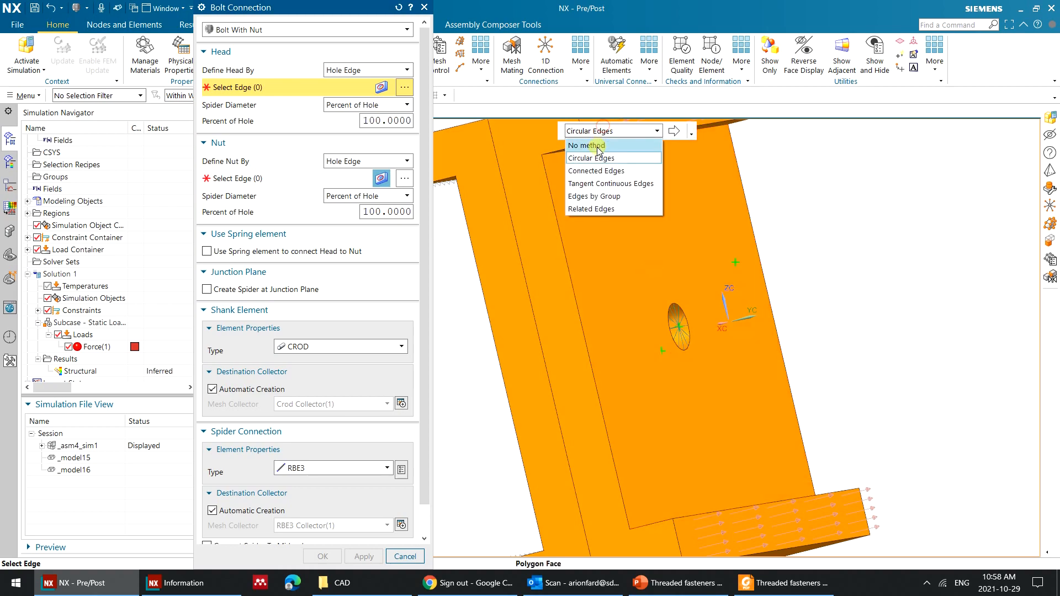
{"action": "left_click", "coordinate": [598, 146]}
{"action": "left_click", "coordinate": [672, 303]}
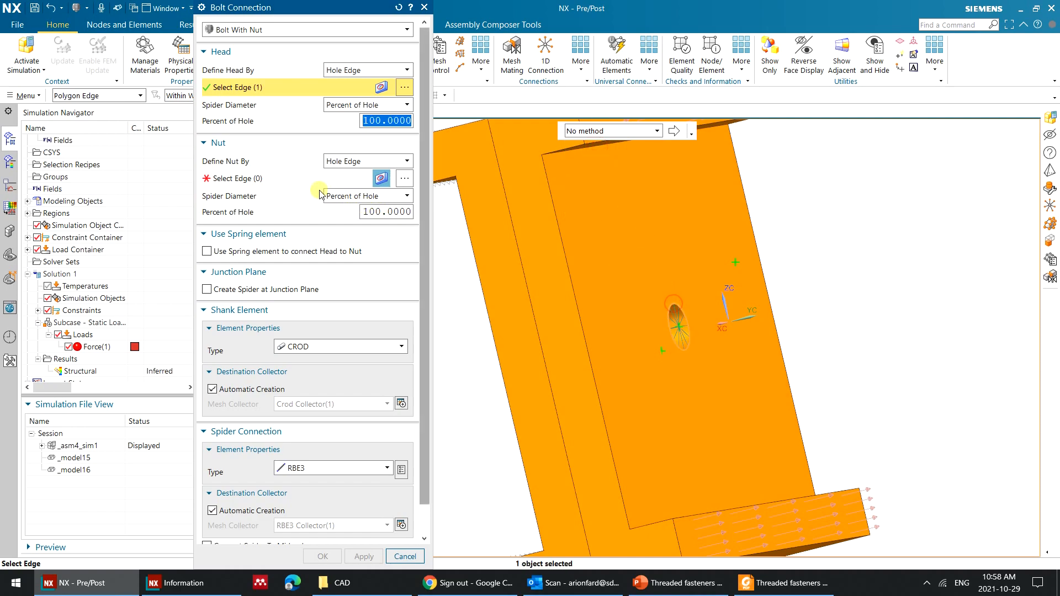
Reselect the hole edge on the fixed plate's outer face as the nut and create the bolt connection with a CROD shank.
{"action": "left_click", "coordinate": [298, 178]}
{"action": "middle_click_drag", "start_coordinate": [704, 222], "coordinate": [555, 343]}
{"action": "left_click", "coordinate": [557, 344]}
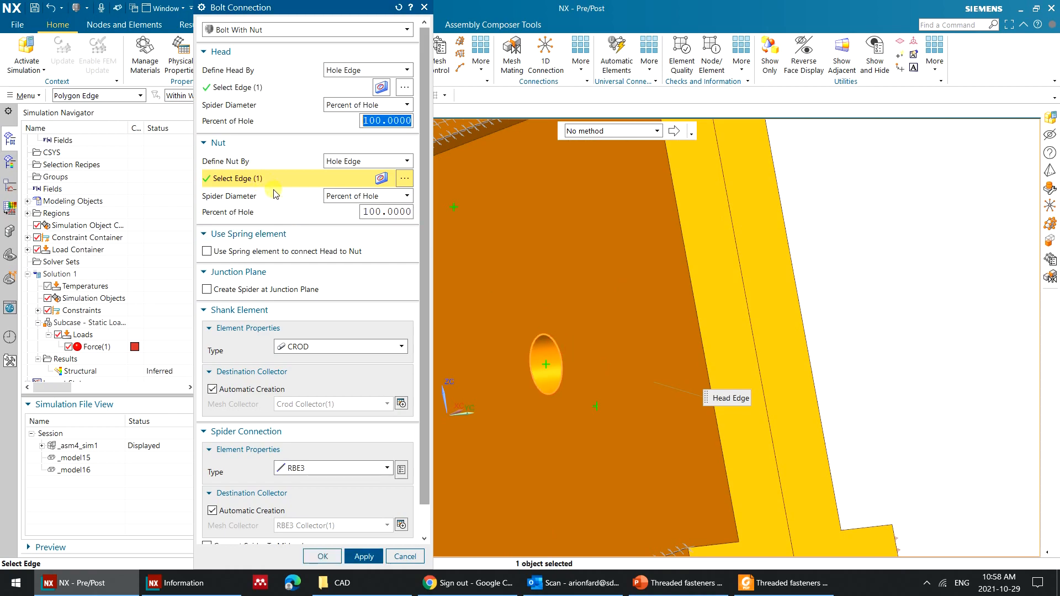
{"action": "left_click", "coordinate": [360, 555]}
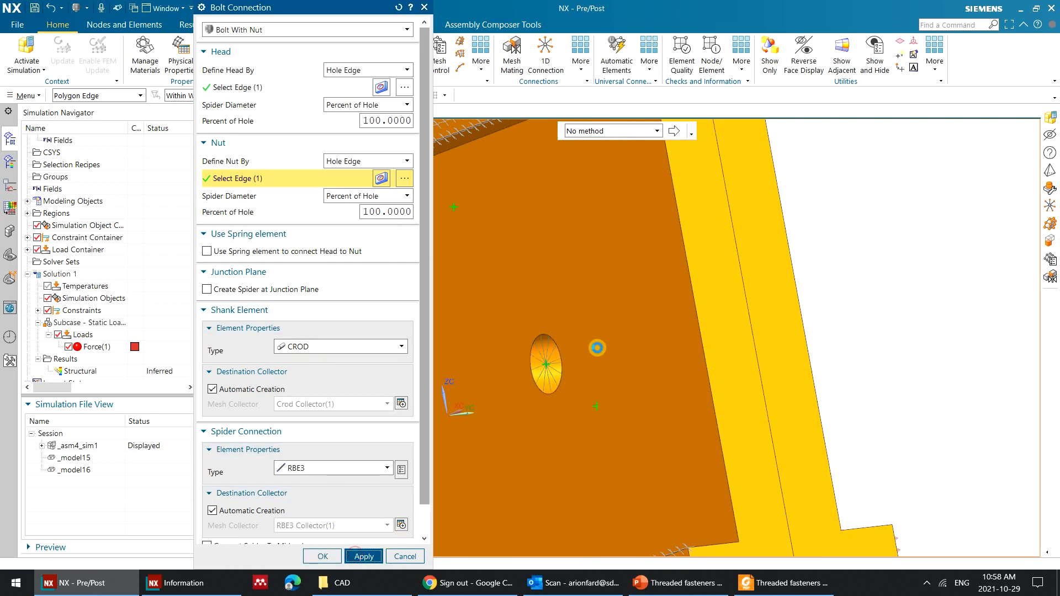
{"action": "middle_click_drag", "start_coordinate": [815, 296], "coordinate": [719, 300]}
{"action": "left_click", "coordinate": [405, 555]}
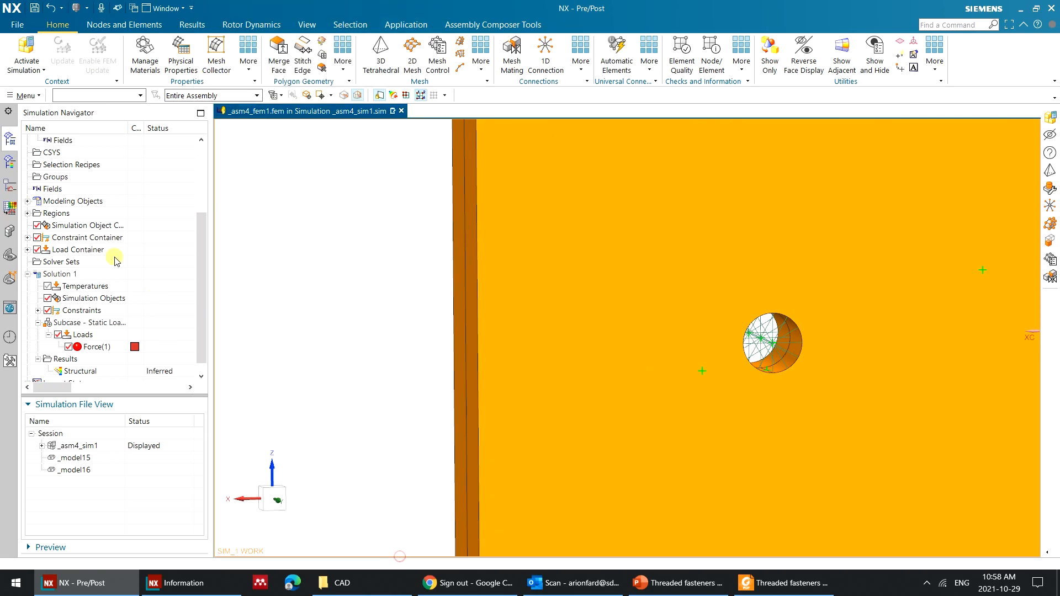
Delete the first Crod and RBE3 collectors from the 1D Collectors of the FEM.
{"action": "scroll", "coordinate": [117, 262], "scroll_direction": "up", "scroll_amount": 3}
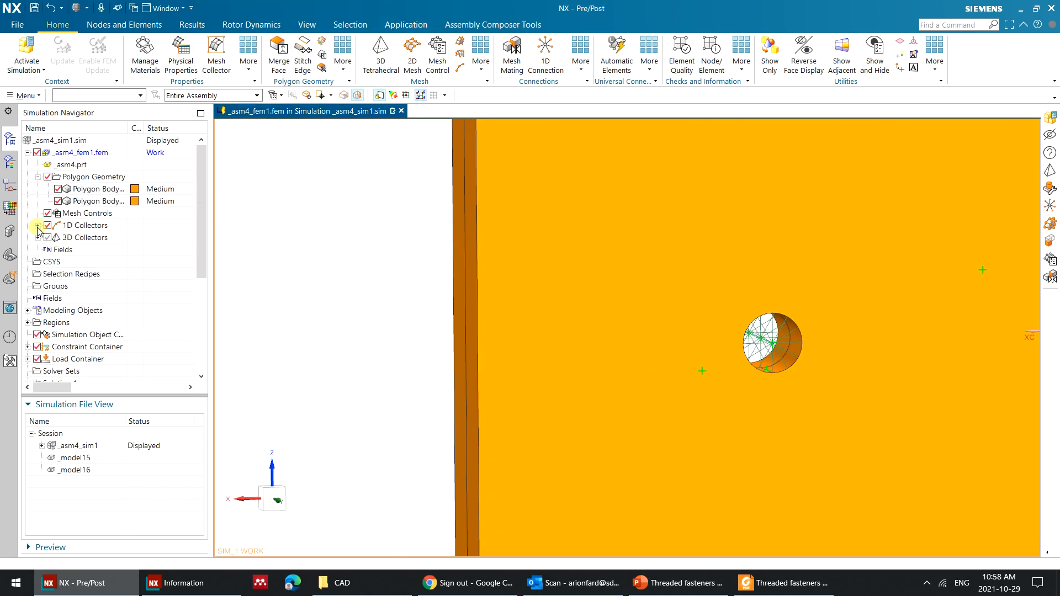
{"action": "left_click", "coordinate": [37, 227]}
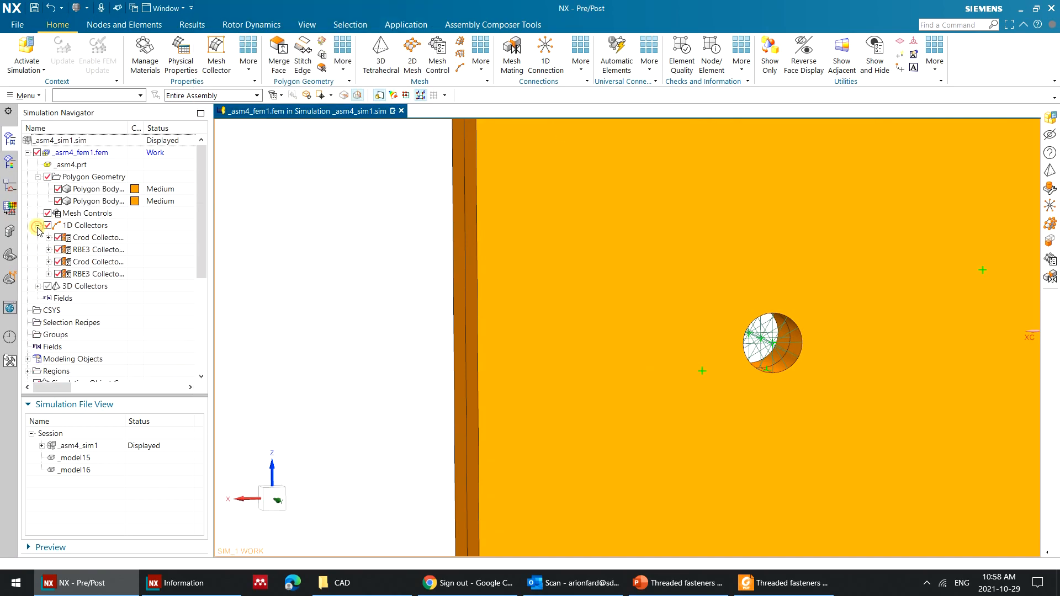
{"action": "left_click", "coordinate": [94, 238]}
{"action": "left_click", "coordinate": [108, 251], "text": "ctrl"}
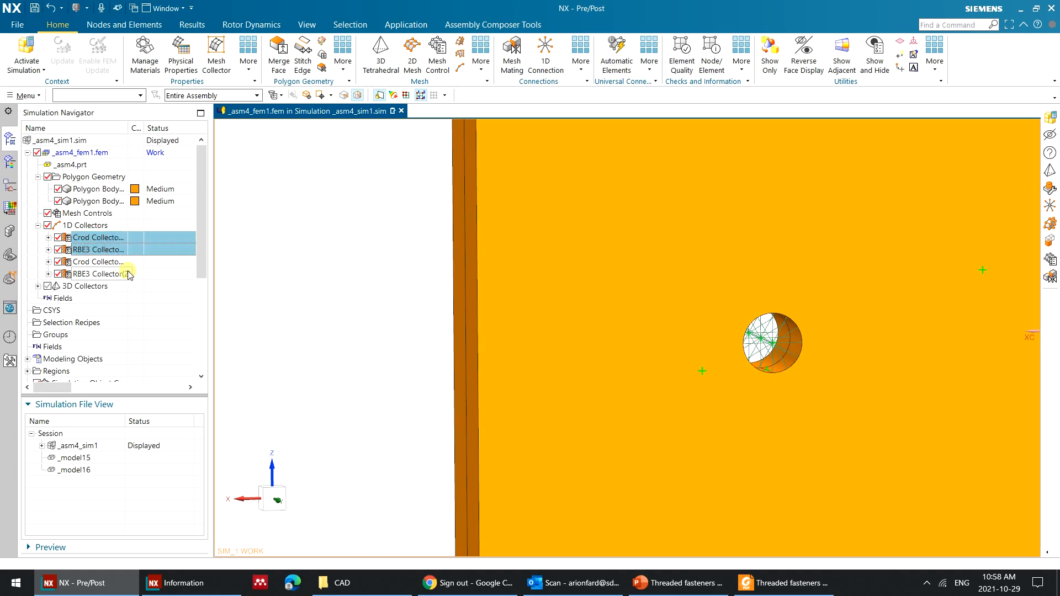
{"action": "right_click", "coordinate": [113, 247]}
{"action": "left_click", "coordinate": [124, 271]}
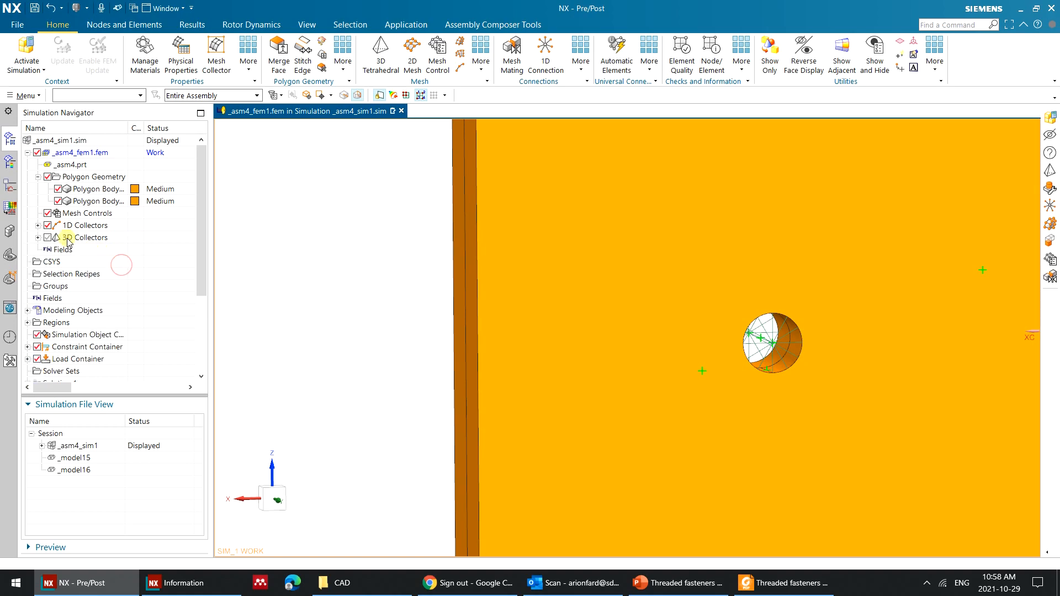
Delete the remaining Crod Collector(2) and RBE3 Collector(2) from the 1D Collectors.
{"action": "left_click", "coordinate": [38, 225]}
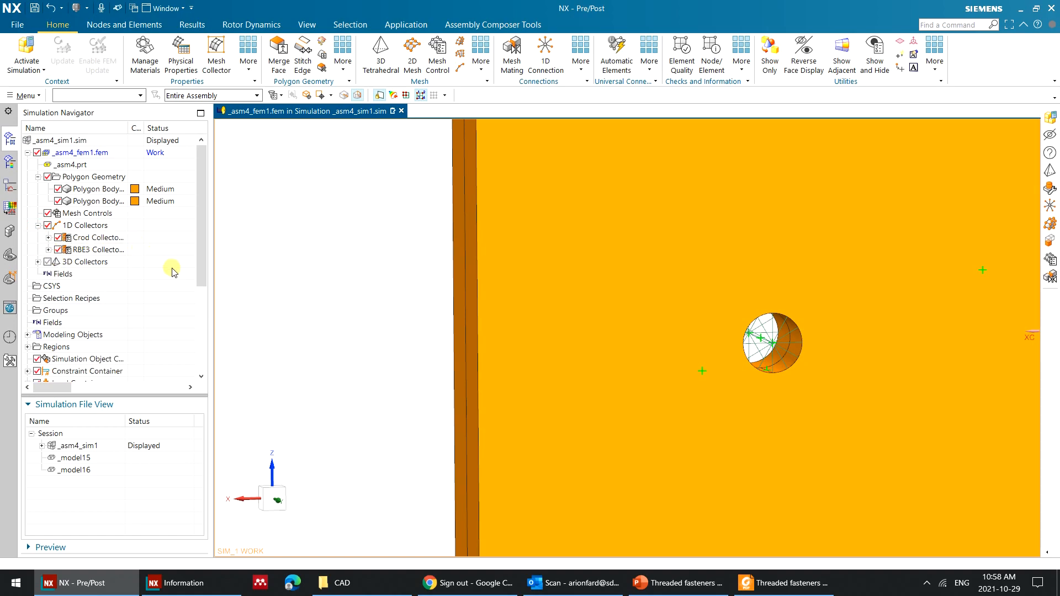
{"action": "middle_click_drag", "start_coordinate": [627, 337], "coordinate": [772, 346]}
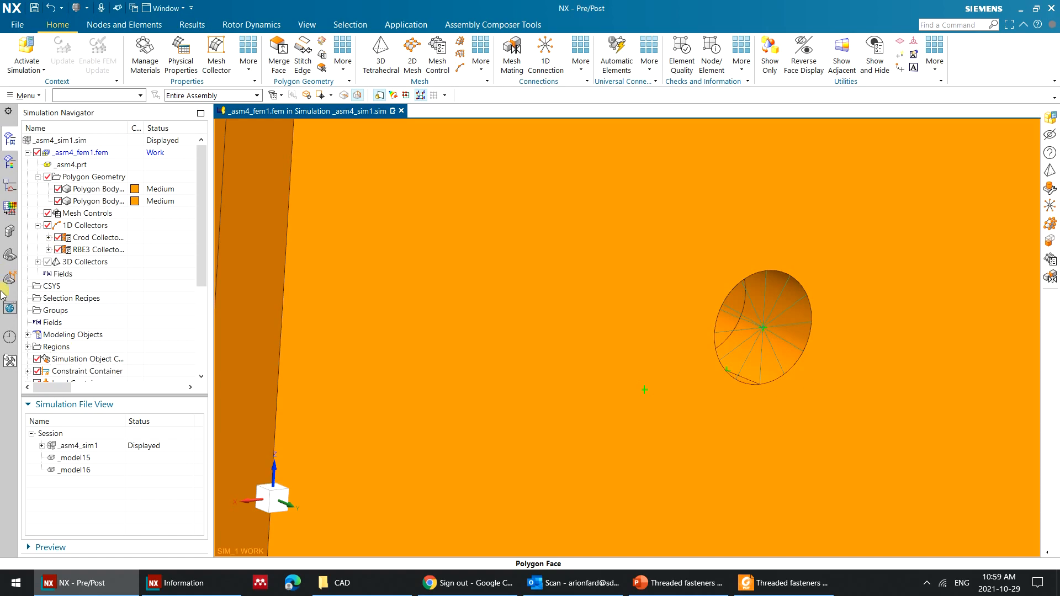
{"action": "double_click", "coordinate": [95, 251]}
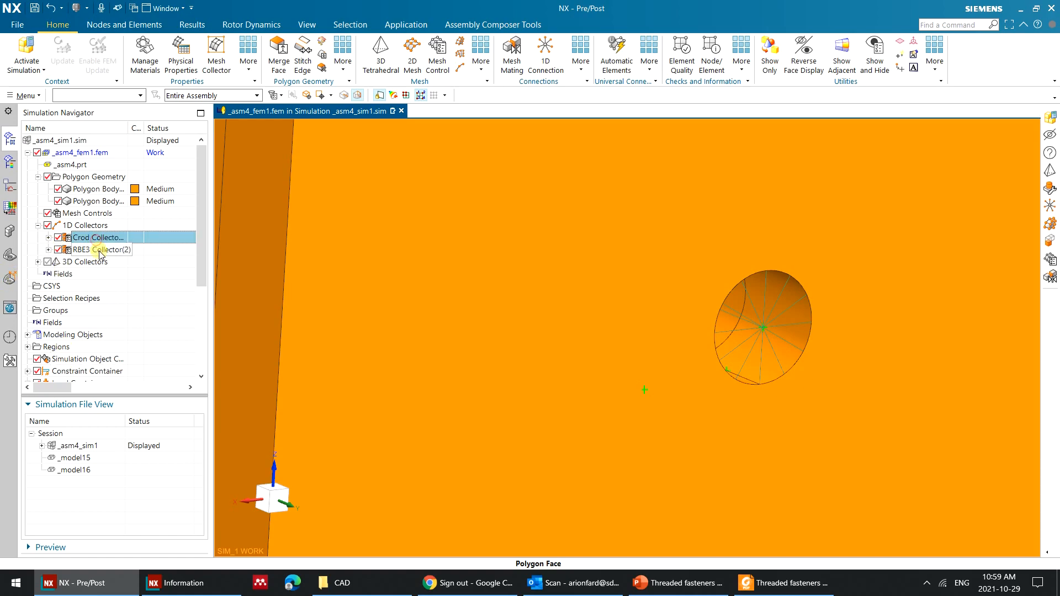
{"action": "key", "text": "Escape"}
{"action": "left_click", "coordinate": [111, 238]}
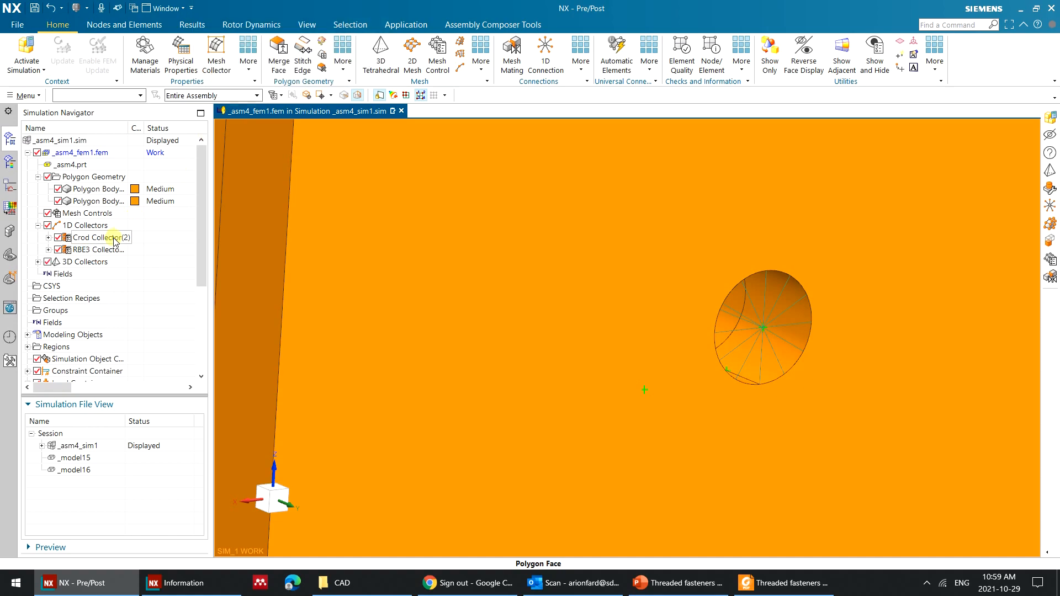
{"action": "left_click", "coordinate": [38, 226]}
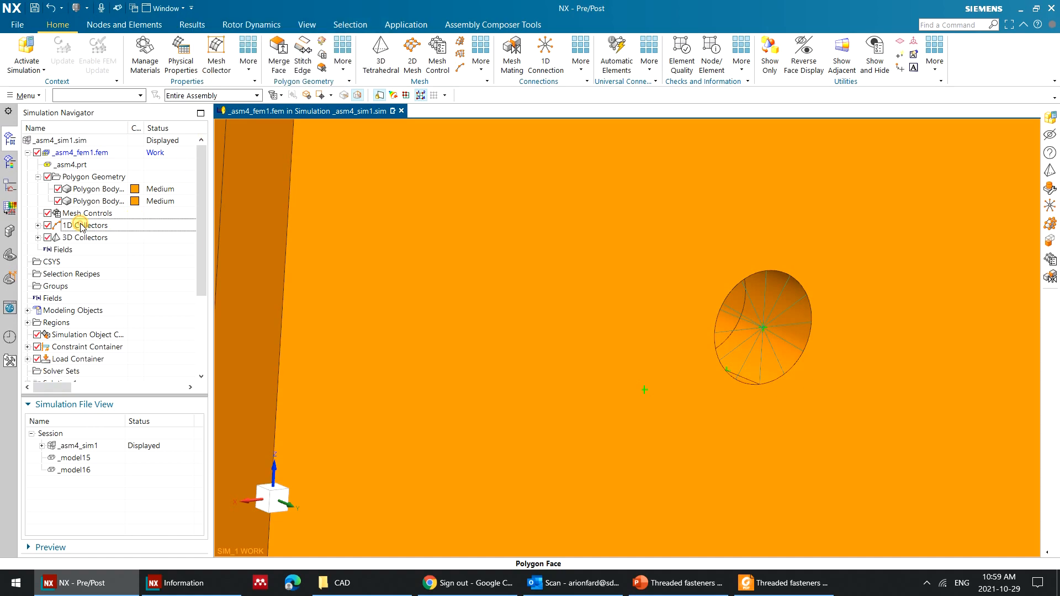
{"action": "left_click", "coordinate": [37, 225]}
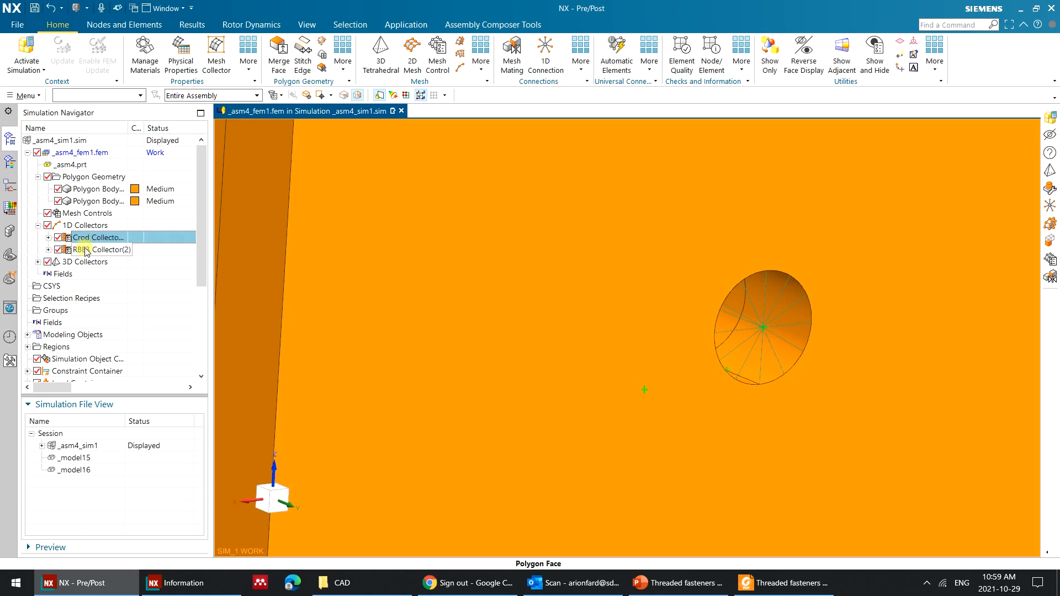
{"action": "left_click", "coordinate": [85, 249], "text": "ctrl"}
{"action": "right_click", "coordinate": [84, 245]}
{"action": "left_click", "coordinate": [103, 270]}
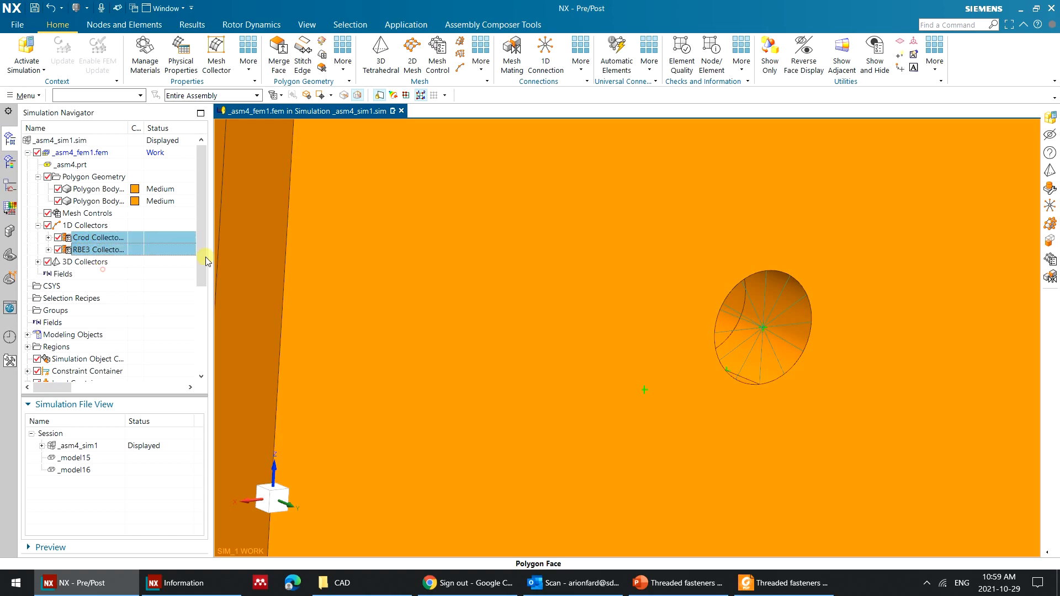
Start a Bolt With Nut connection from the loaded plate's outer hole edge as head to the fixed plate's outer hole edge as nut.
{"action": "left_click", "coordinate": [580, 65]}
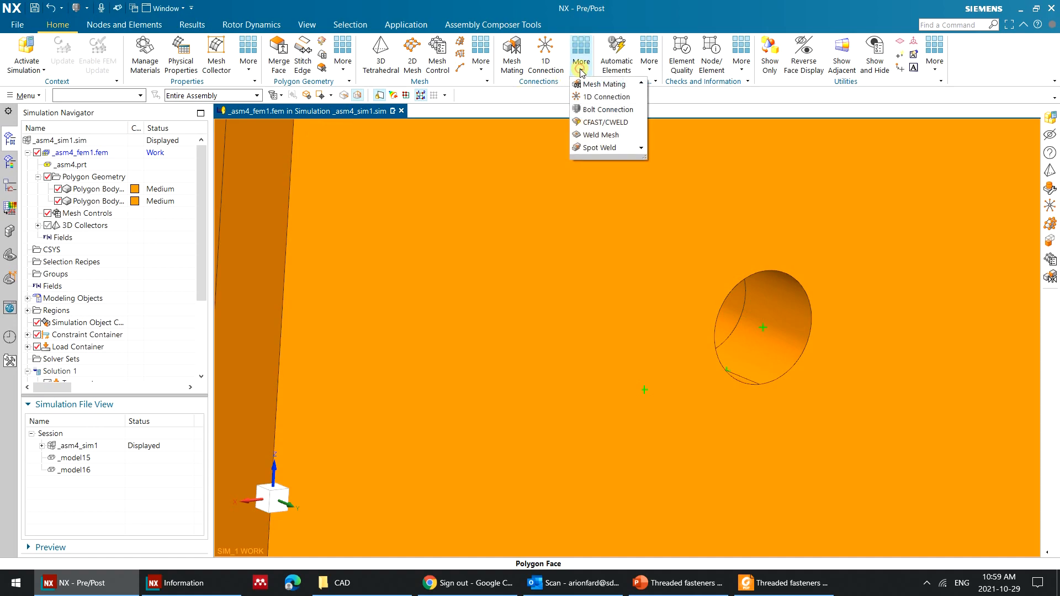
{"action": "left_click", "coordinate": [607, 109]}
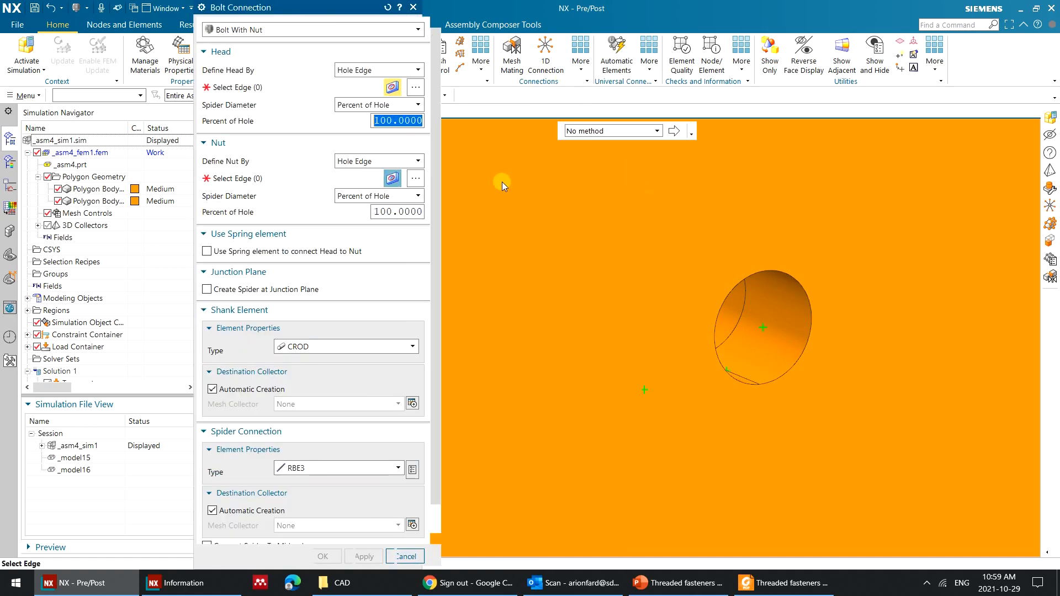
{"action": "left_click", "coordinate": [766, 275]}
{"action": "scroll", "coordinate": [759, 284], "scroll_direction": "down", "scroll_amount": 4}
{"action": "middle_click_drag", "start_coordinate": [486, 234], "coordinate": [541, 272]}
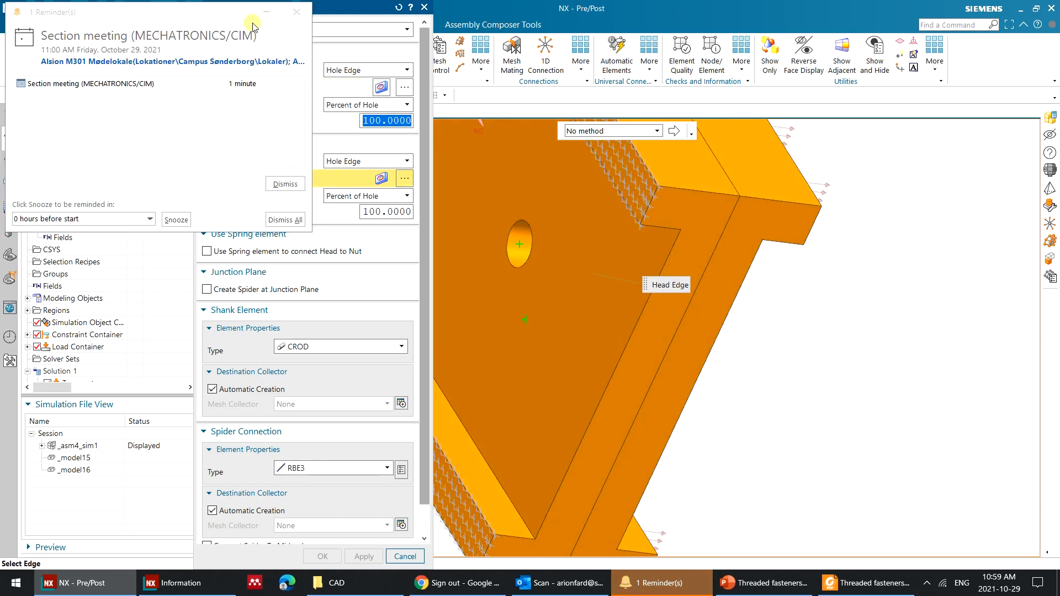
{"action": "left_click", "coordinate": [297, 12]}
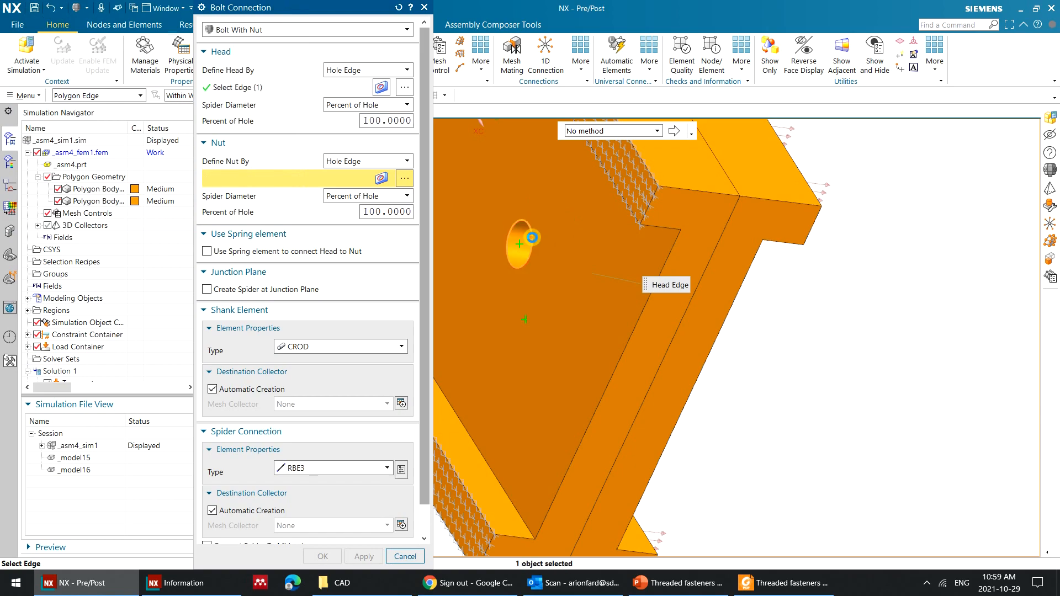
{"action": "left_click", "coordinate": [532, 238]}
{"action": "middle_click_drag", "start_coordinate": [767, 298], "coordinate": [709, 274]}
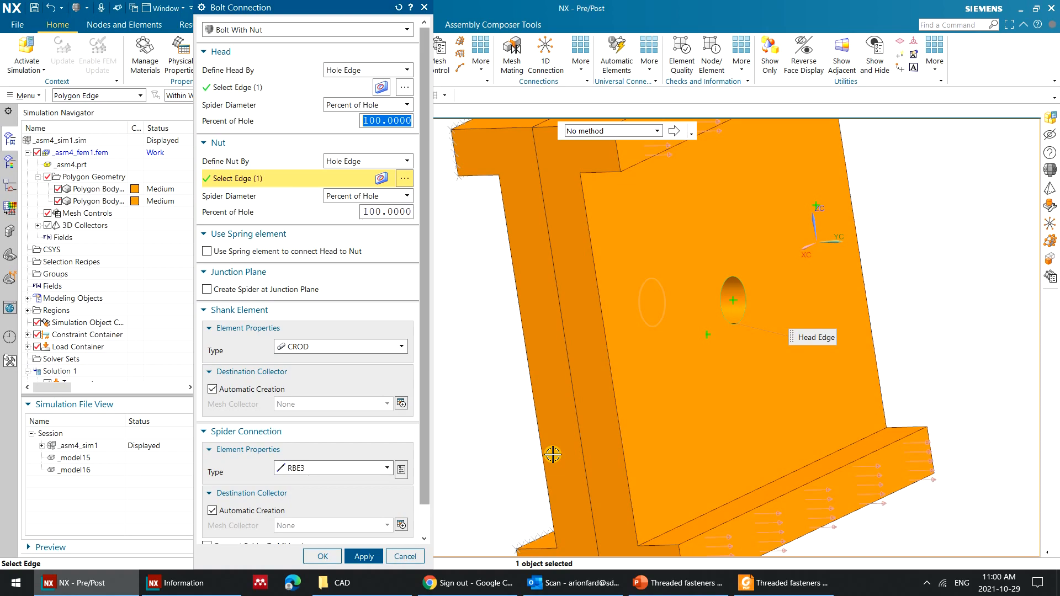
Set the head and nut spider diameters to 120 percent of the hole and create the bolt connection.
{"action": "left_click", "coordinate": [345, 105]}
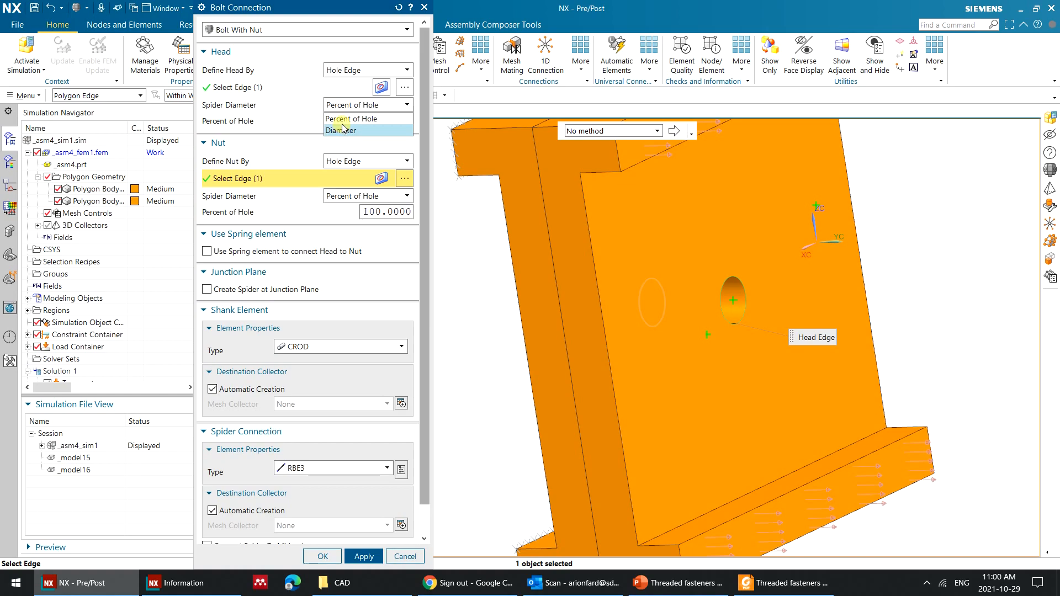
{"action": "left_click", "coordinate": [348, 118]}
{"action": "double_click", "coordinate": [370, 120]}
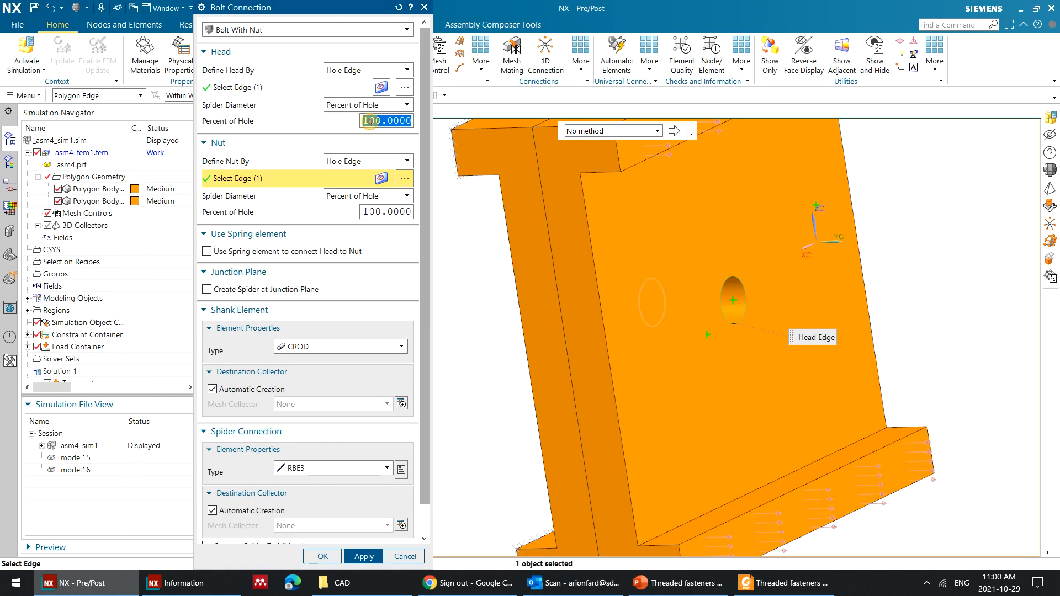
{"action": "type", "text": "120"}
{"action": "key", "text": "Tab"}
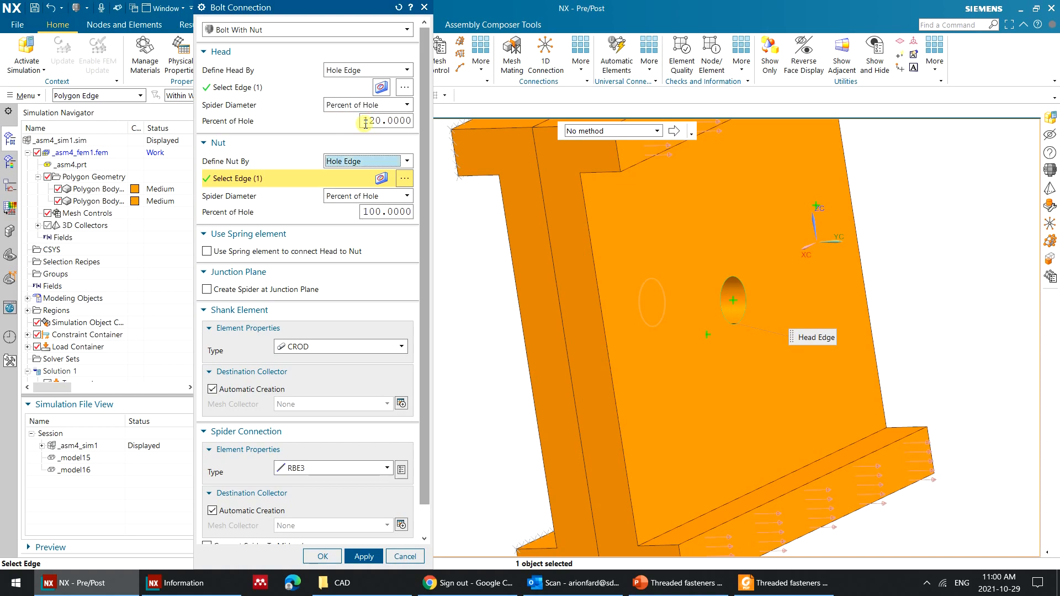
{"action": "double_click", "coordinate": [378, 211]}
{"action": "type", "text": "120"}
{"action": "key", "text": "Tab"}
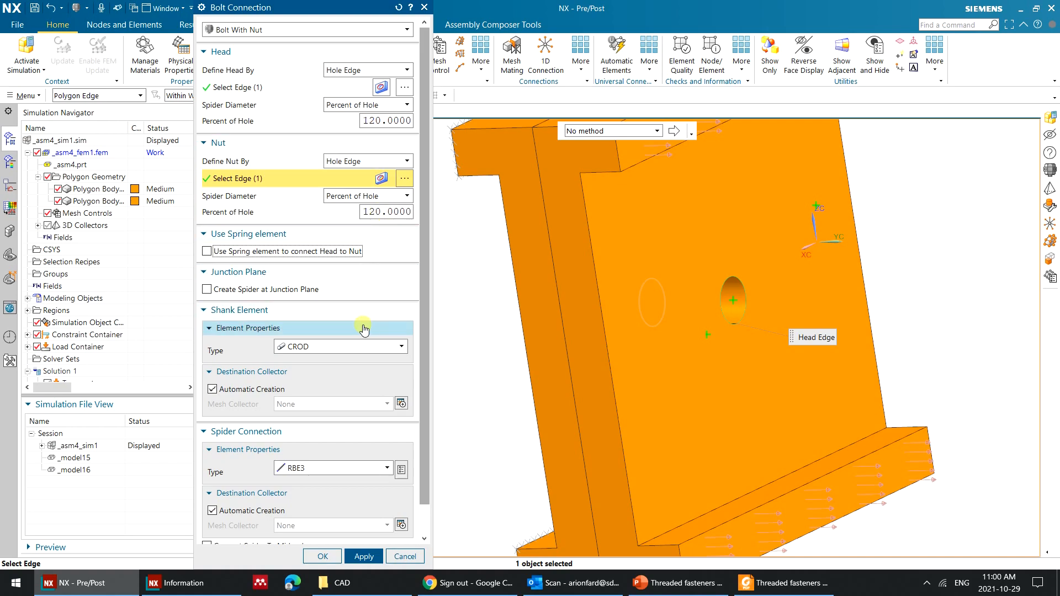
{"action": "left_click", "coordinate": [323, 557]}
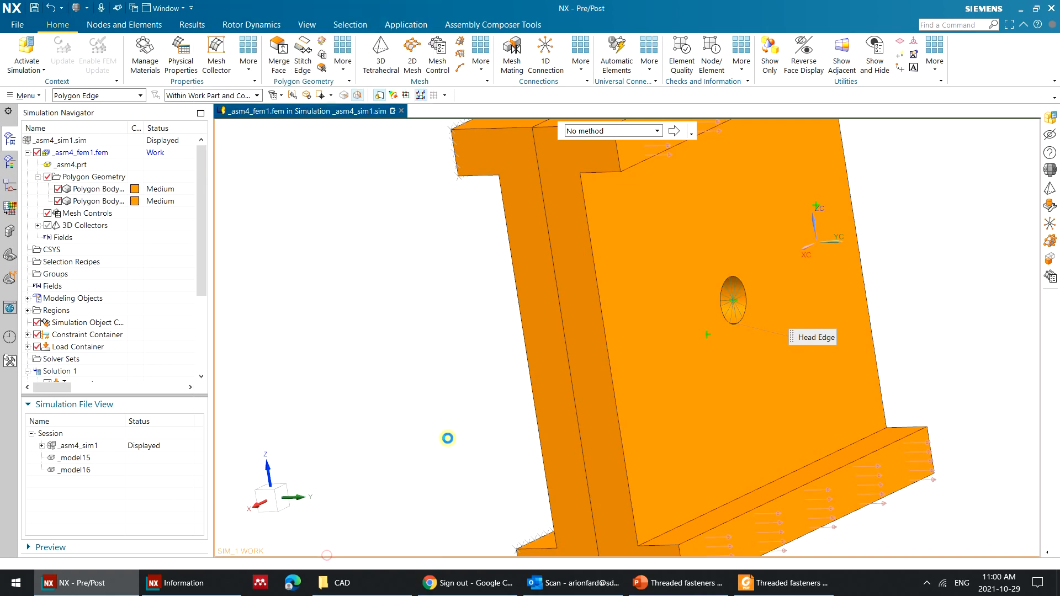
Hide the loaded plate's polygon body and examine how the spider elements and shank sit in the hole.
{"action": "scroll", "coordinate": [724, 300], "scroll_direction": "up", "scroll_amount": 4}
{"action": "middle_click_drag", "start_coordinate": [742, 286], "coordinate": [726, 281]}
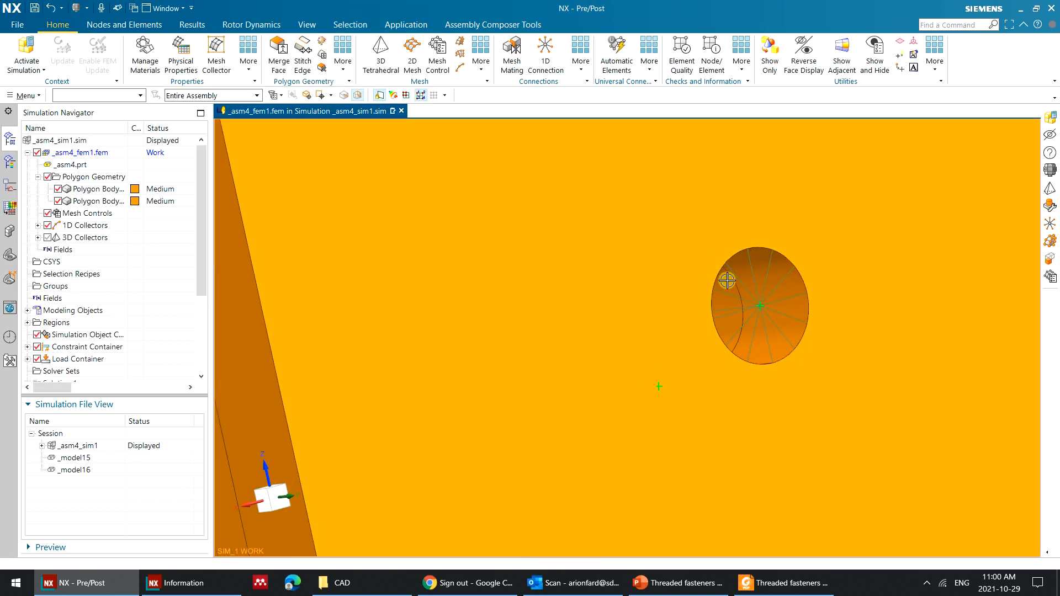
{"action": "left_click", "coordinate": [58, 189]}
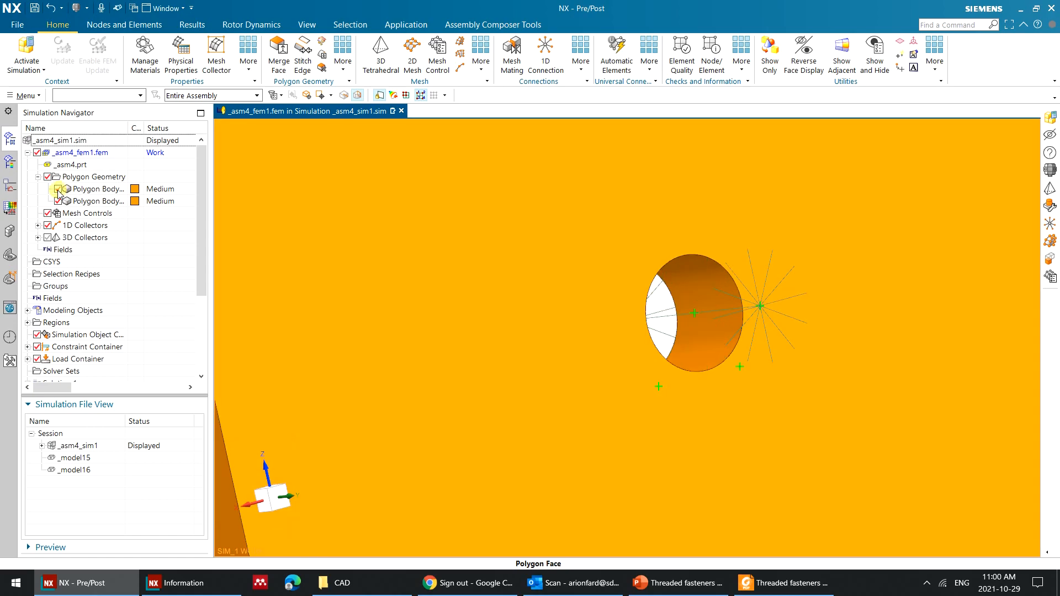
{"action": "middle_click_drag", "start_coordinate": [653, 322], "coordinate": [684, 317]}
{"action": "left_click", "coordinate": [285, 184]}
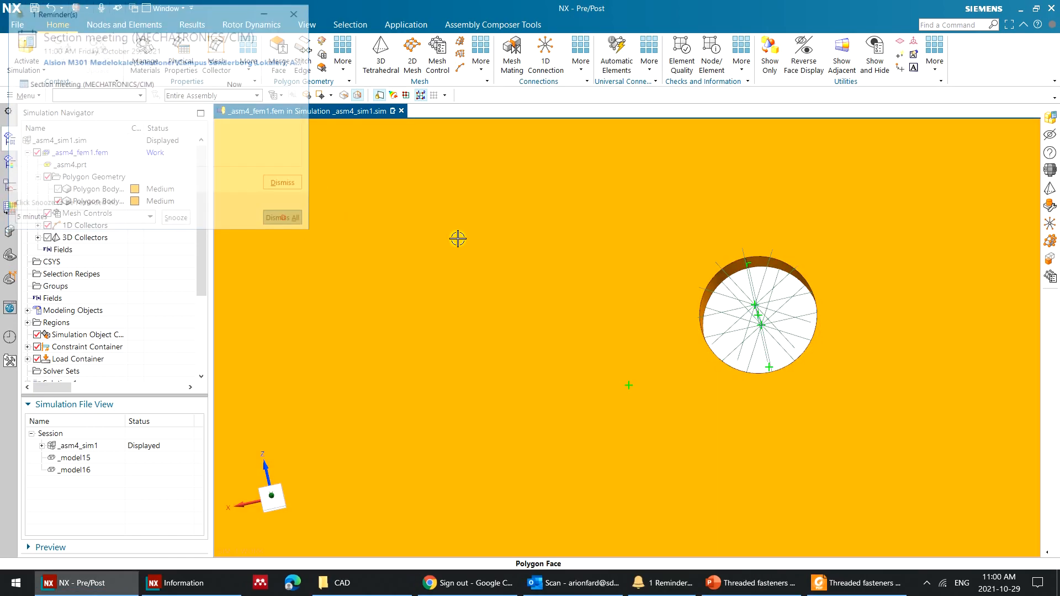
{"action": "middle_click_drag", "start_coordinate": [754, 309], "coordinate": [759, 324]}
{"action": "key", "text": "F8"}
{"action": "middle_click_drag", "start_coordinate": [655, 303], "coordinate": [742, 322]}
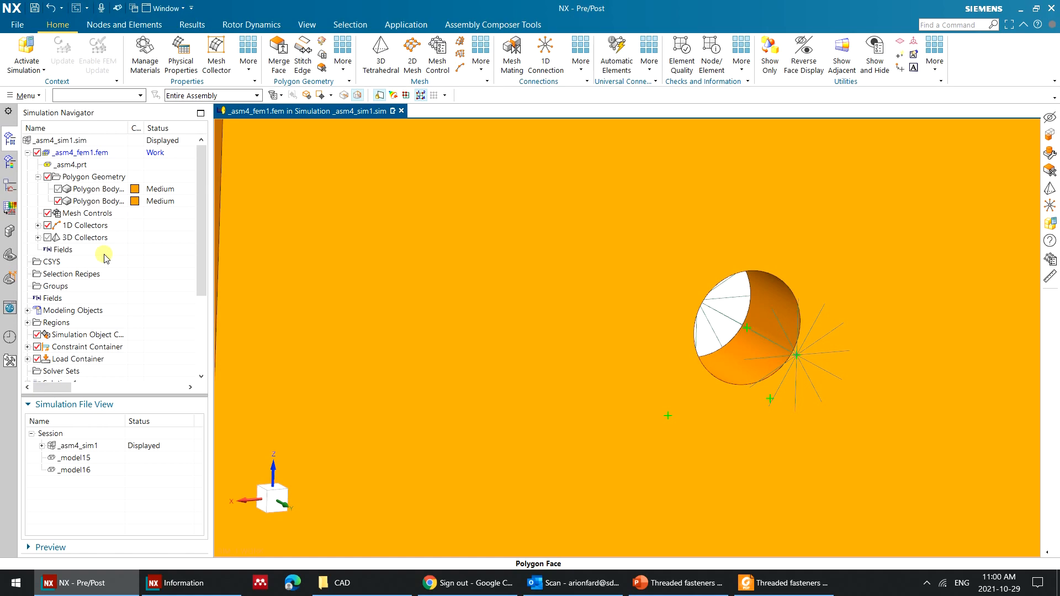
Inspect the Crod collector's PROD3 property and its material list, leaving both unchanged.
{"action": "left_click", "coordinate": [37, 225]}
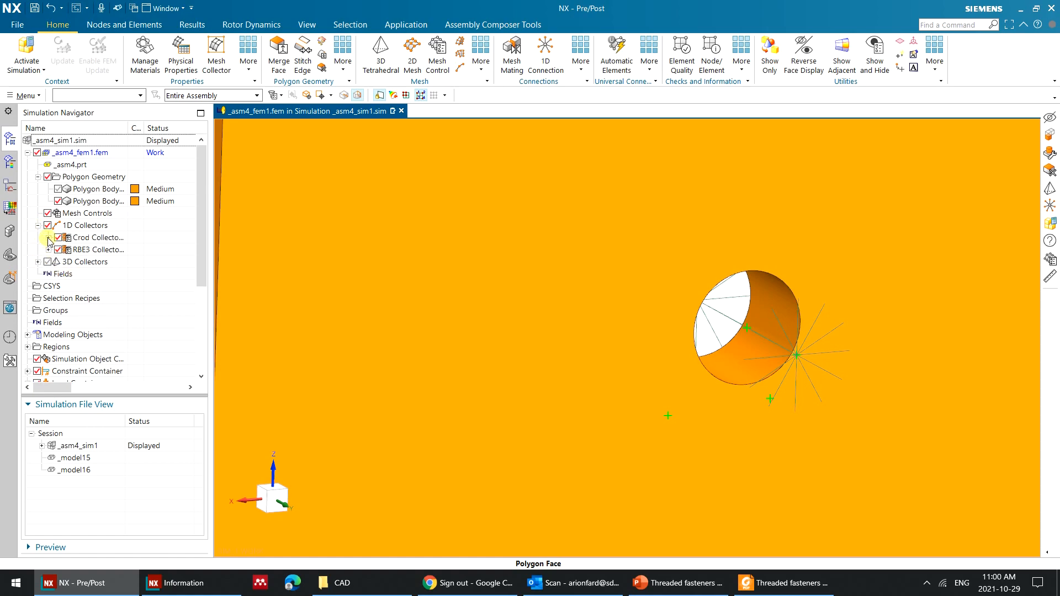
{"action": "double_click", "coordinate": [91, 238]}
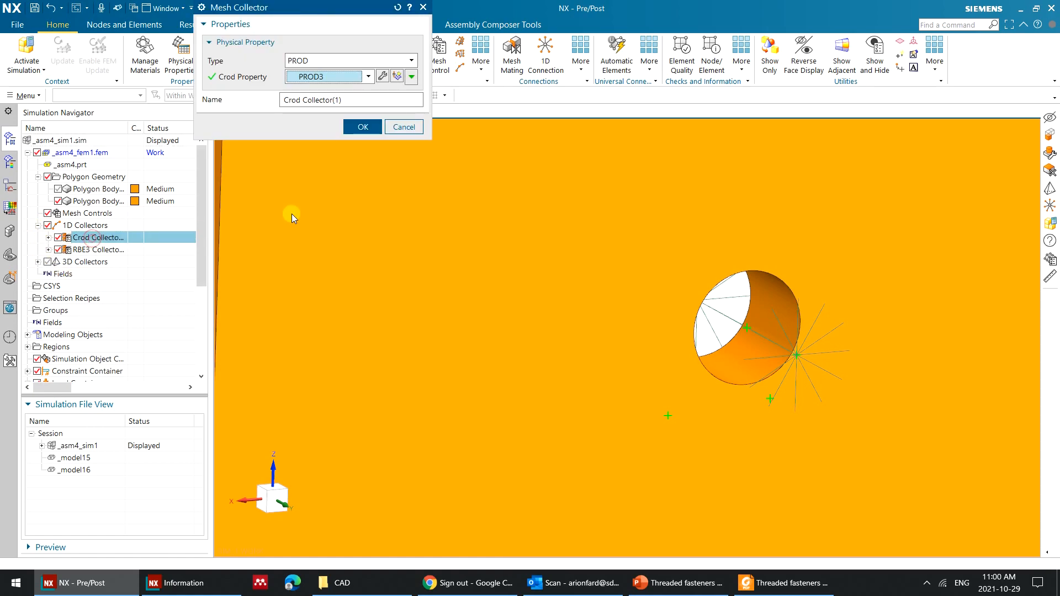
{"action": "left_click", "coordinate": [381, 78]}
{"action": "left_click", "coordinate": [396, 102]}
{"action": "left_click", "coordinate": [389, 138]}
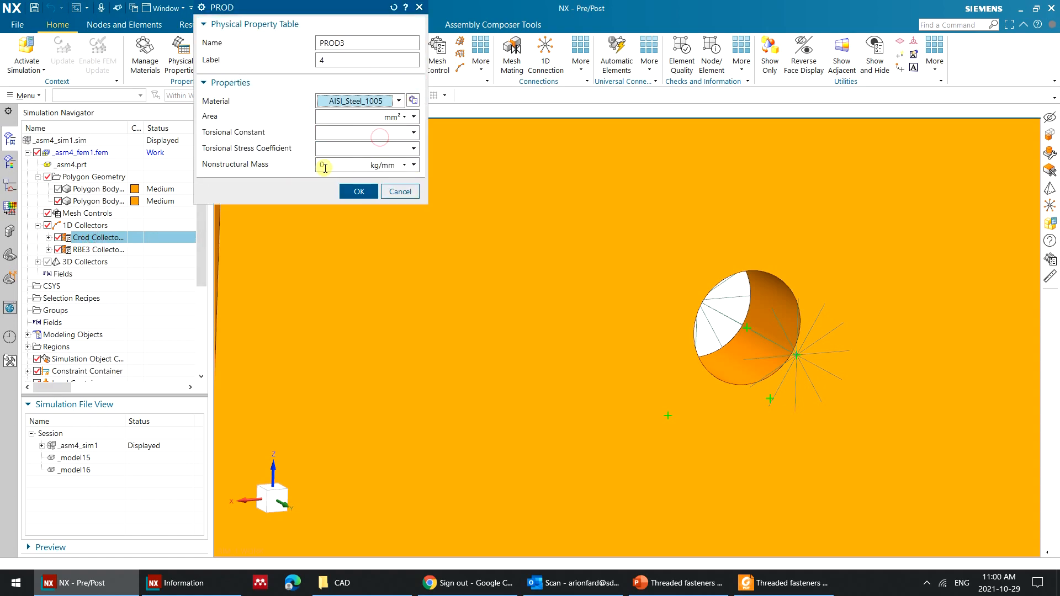
{"action": "left_click", "coordinate": [412, 100]}
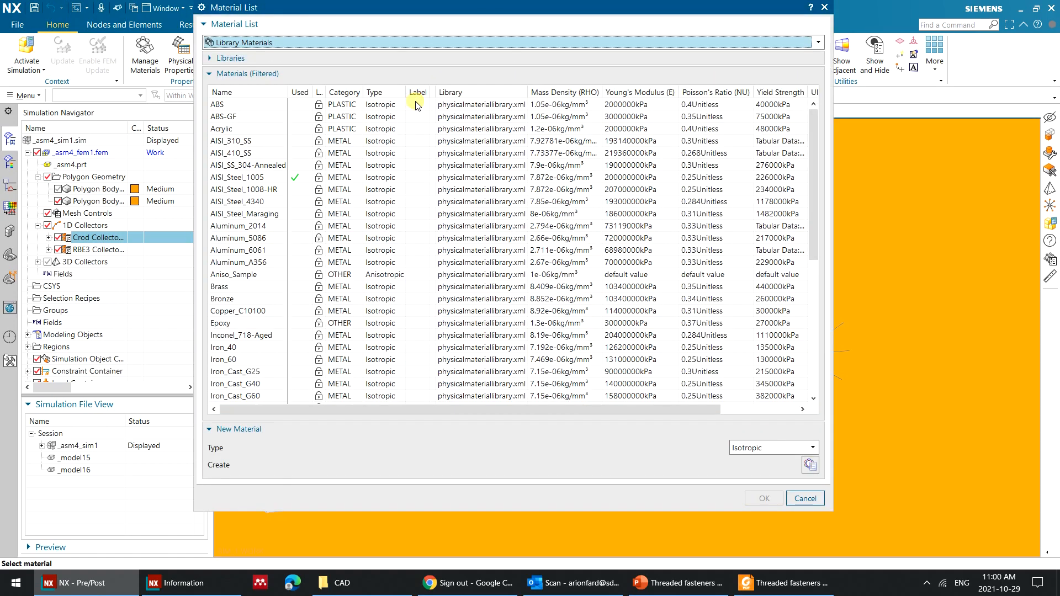
{"action": "left_click", "coordinate": [804, 498]}
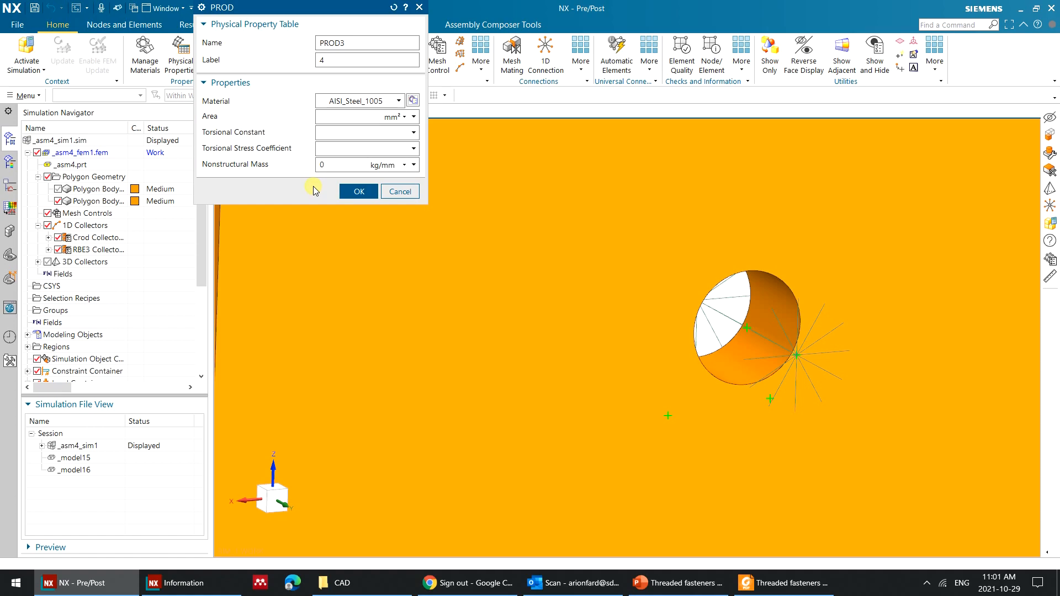
{"action": "left_click", "coordinate": [393, 191]}
{"action": "left_click", "coordinate": [395, 192]}
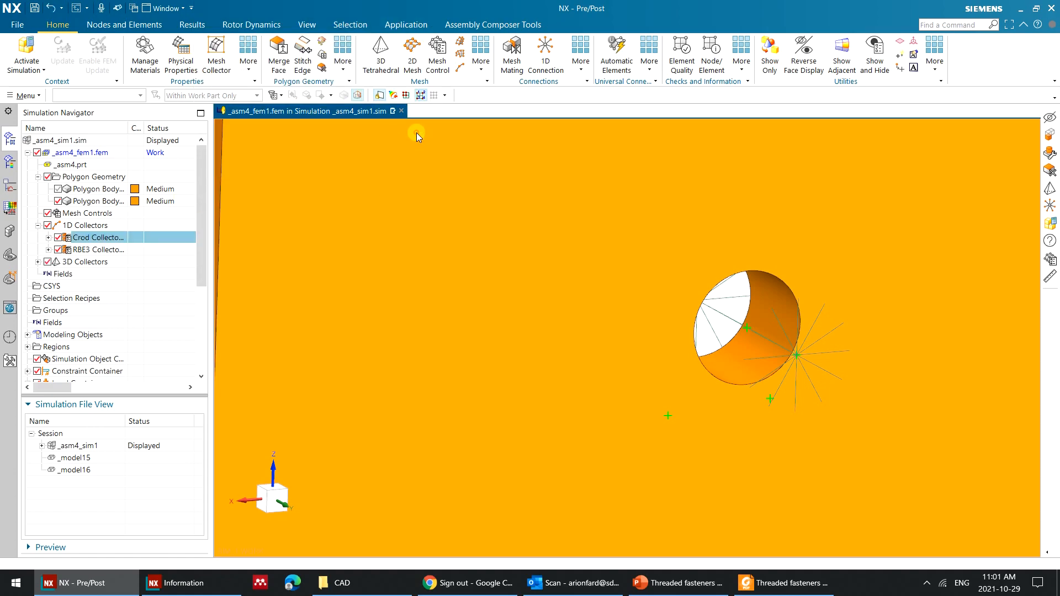
Delete Crod Collector(1) and RBE3 Collector(1) from the 1D Collectors of the FEM.
{"action": "left_click", "coordinate": [121, 235]}
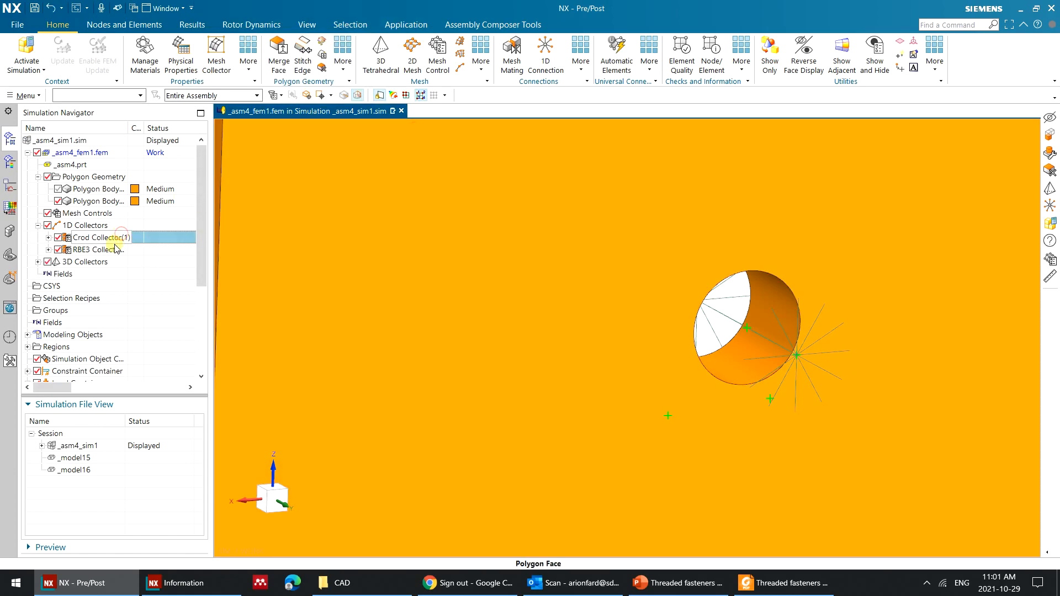
{"action": "left_click", "coordinate": [114, 248], "text": "ctrl"}
{"action": "right_click", "coordinate": [110, 249]}
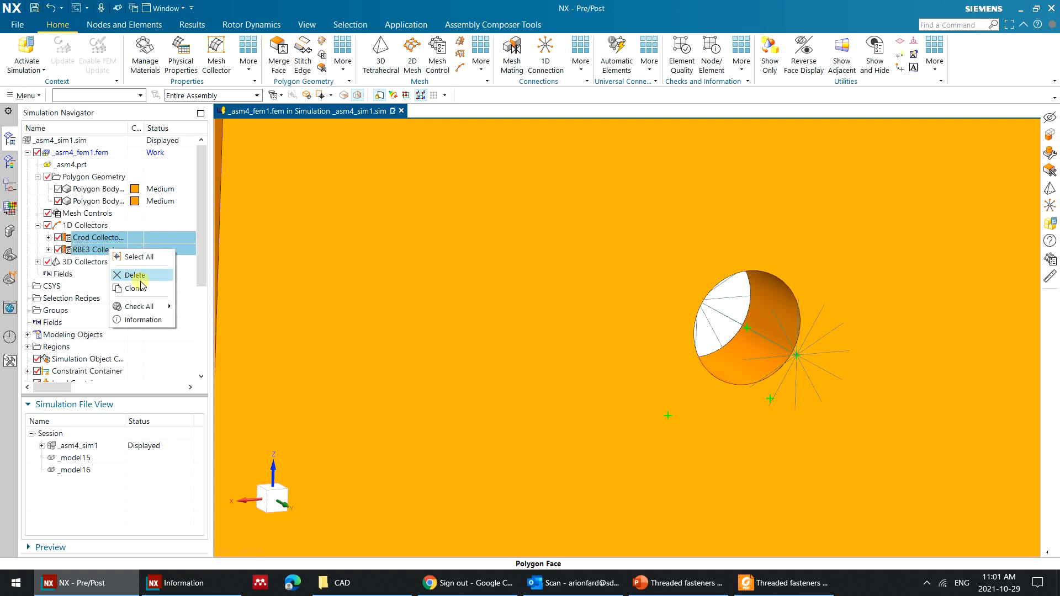
{"action": "right_click", "coordinate": [98, 226]}
{"action": "left_click", "coordinate": [85, 238]}
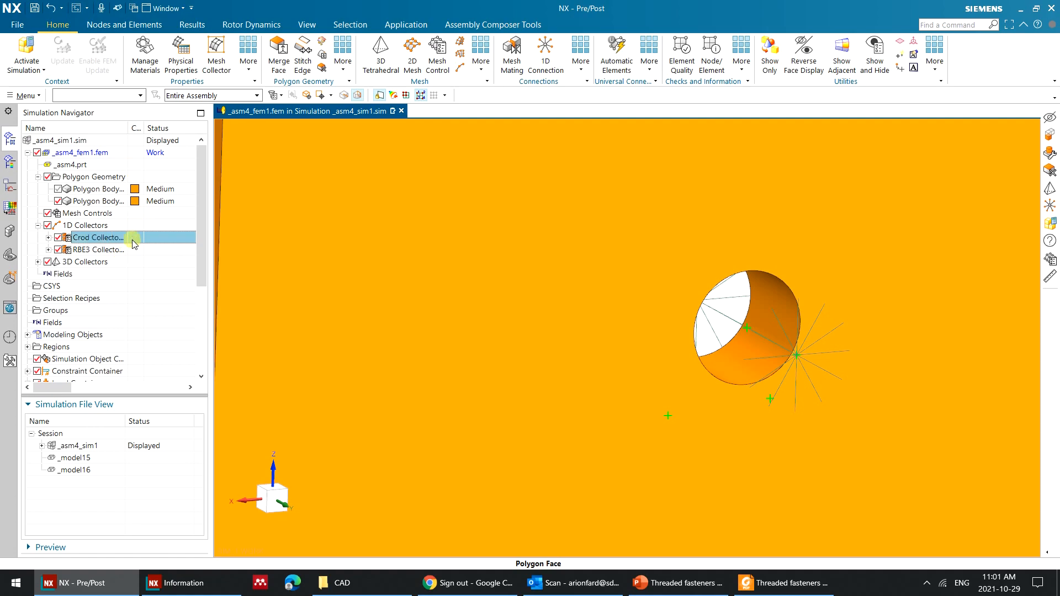
{"action": "left_click", "coordinate": [106, 252], "text": "ctrl"}
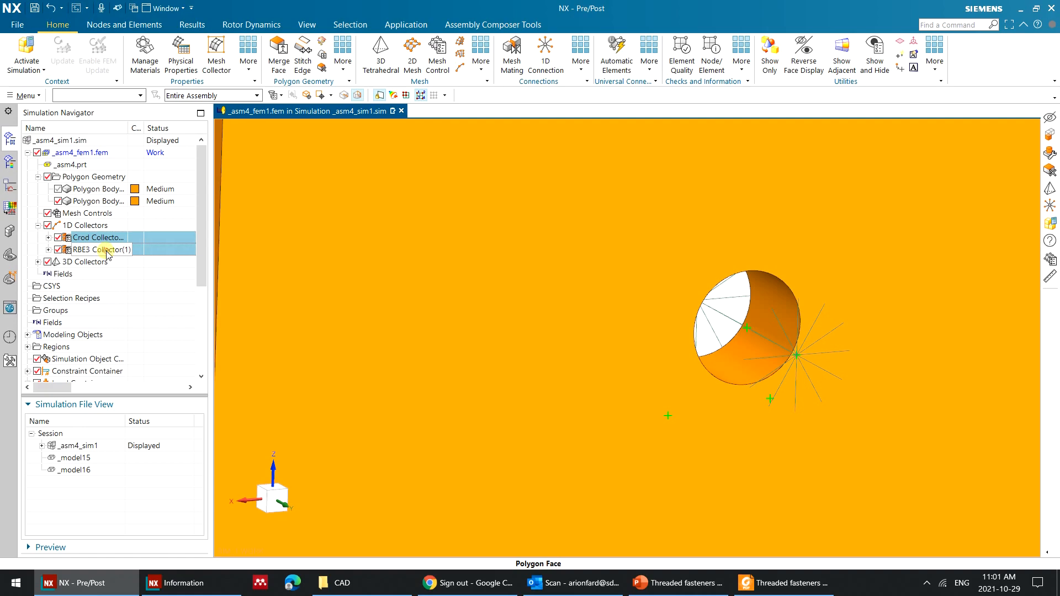
{"action": "right_click", "coordinate": [109, 249]}
{"action": "left_click", "coordinate": [132, 270]}
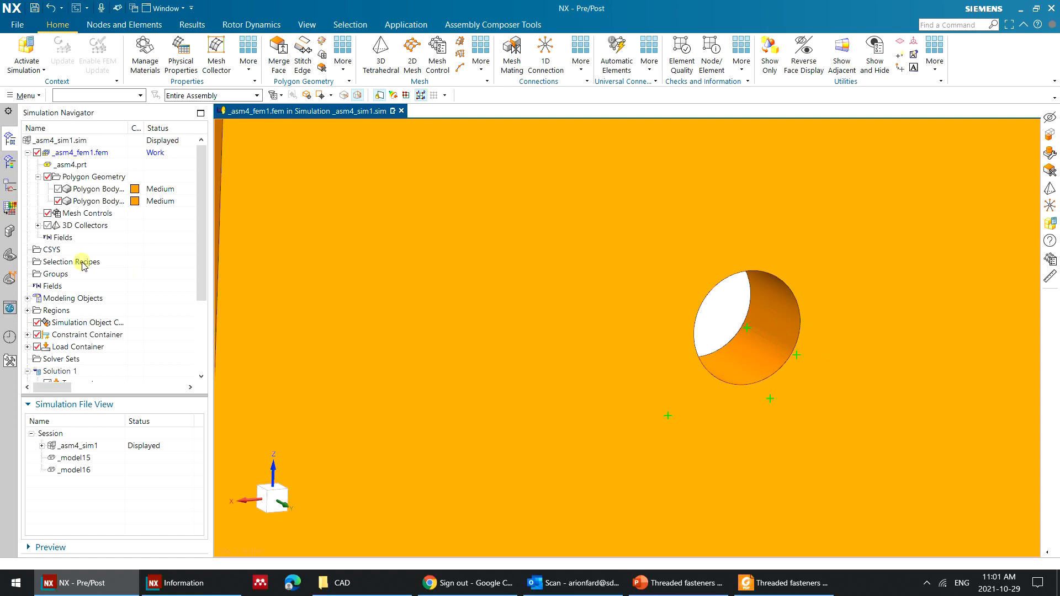
Start a new Bolt With Nut connection and pick the visible plate's hole edge as the head.
{"action": "left_click", "coordinate": [581, 64]}
{"action": "left_click", "coordinate": [587, 114]}
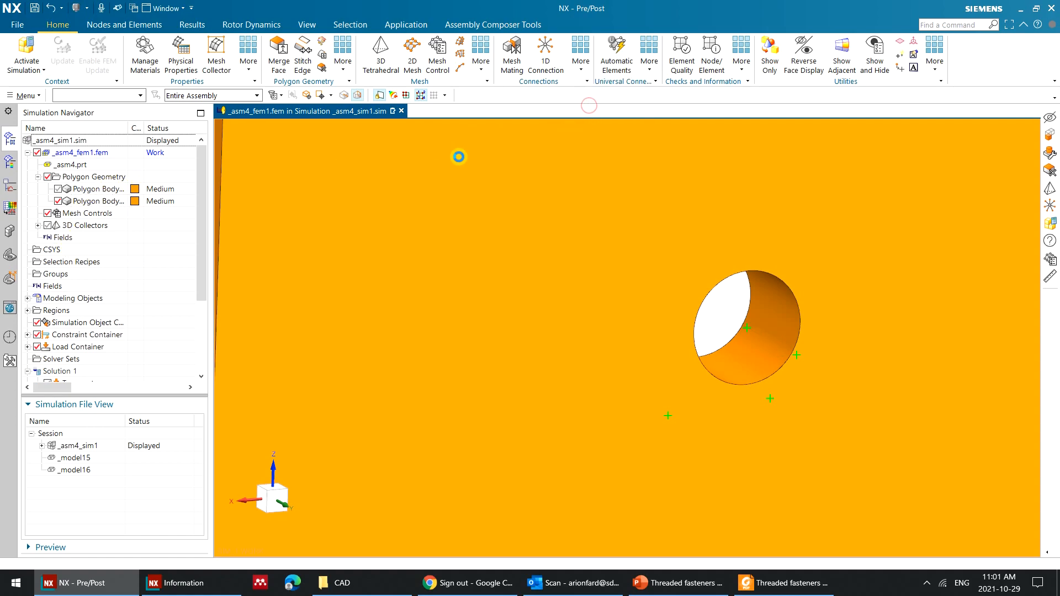
{"action": "left_click", "coordinate": [764, 273]}
{"action": "scroll", "coordinate": [776, 337], "scroll_direction": "down", "scroll_amount": 3}
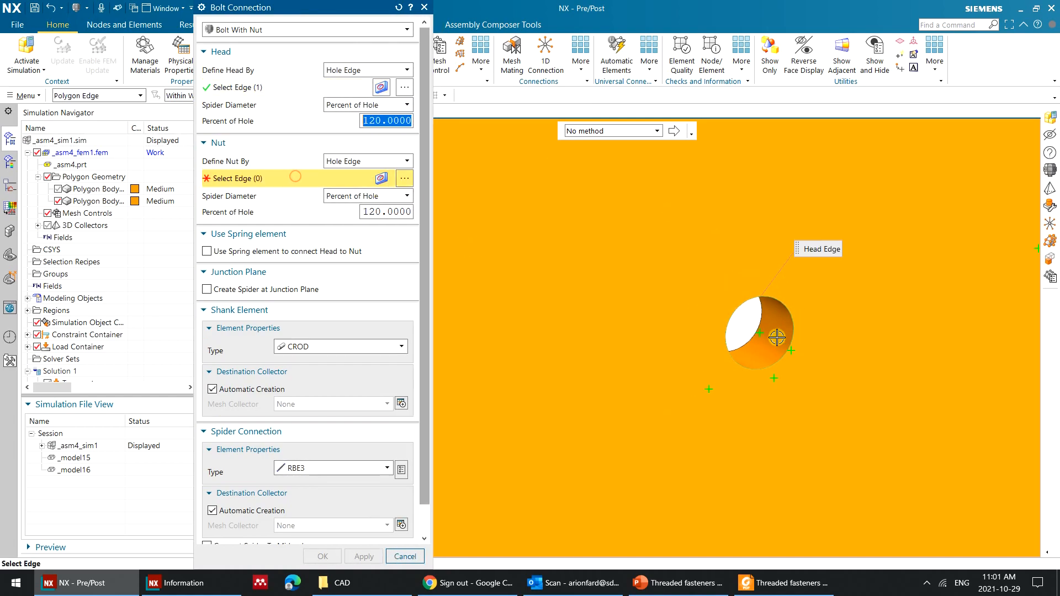
{"action": "middle_click_drag", "start_coordinate": [777, 338], "coordinate": [861, 353]}
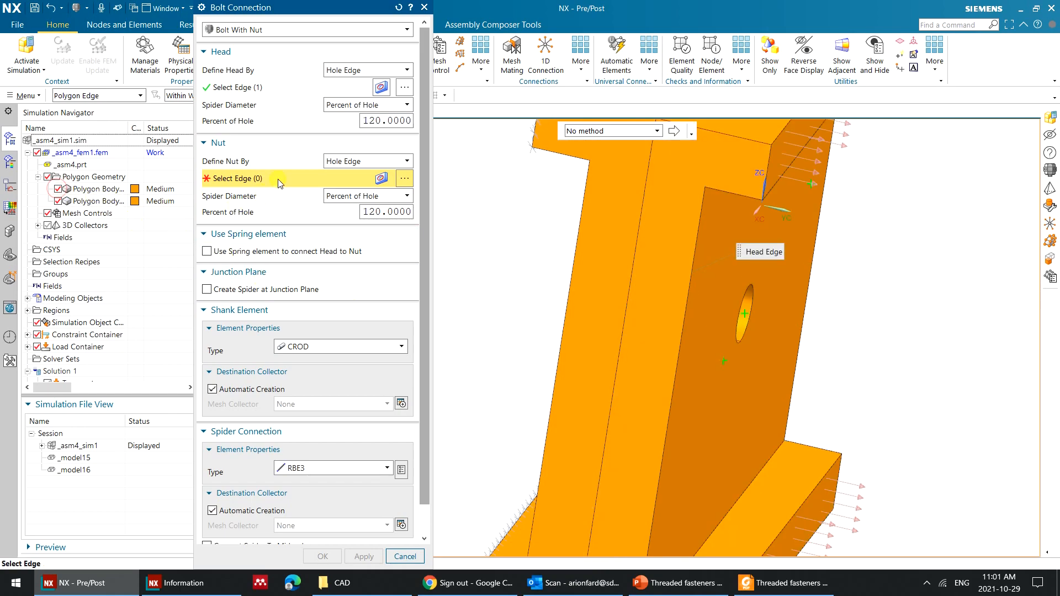
Clear the head edge selection and choose the hole edge on the loaded plate's outer face instead.
{"action": "left_click", "coordinate": [276, 87]}
{"action": "left_click_drag", "start_coordinate": [359, 15], "coordinate": [380, 85]}
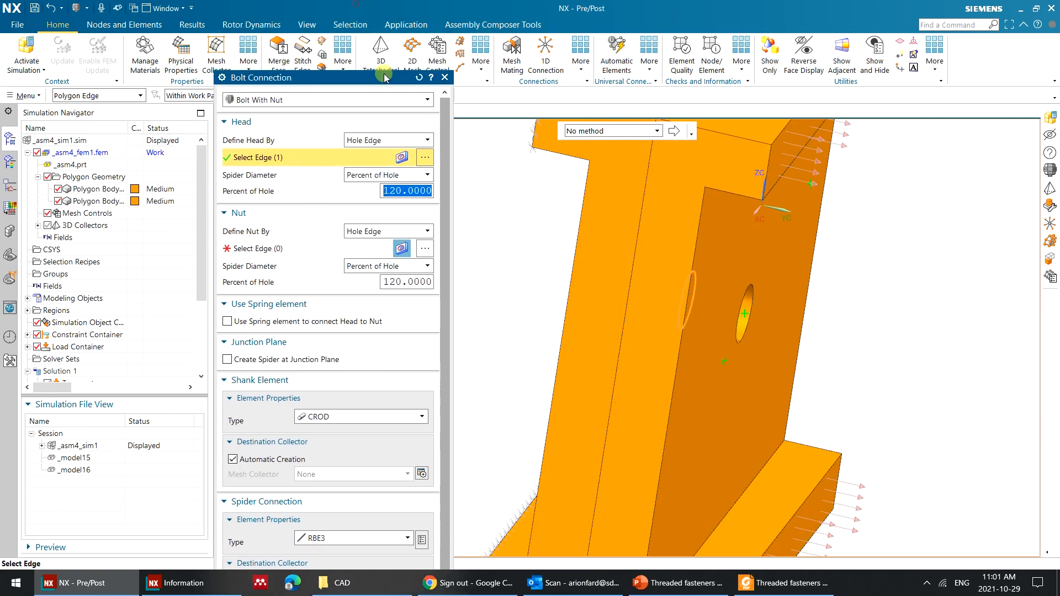
{"action": "left_click", "coordinate": [350, 24]}
{"action": "left_click", "coordinate": [305, 55]}
{"action": "middle_click_drag", "start_coordinate": [860, 297], "coordinate": [807, 307]}
{"action": "left_click", "coordinate": [761, 286]}
Select the hole edge on the fixed plate's outer face as the nut of the bolt connection.
{"action": "left_click", "coordinate": [418, 247]}
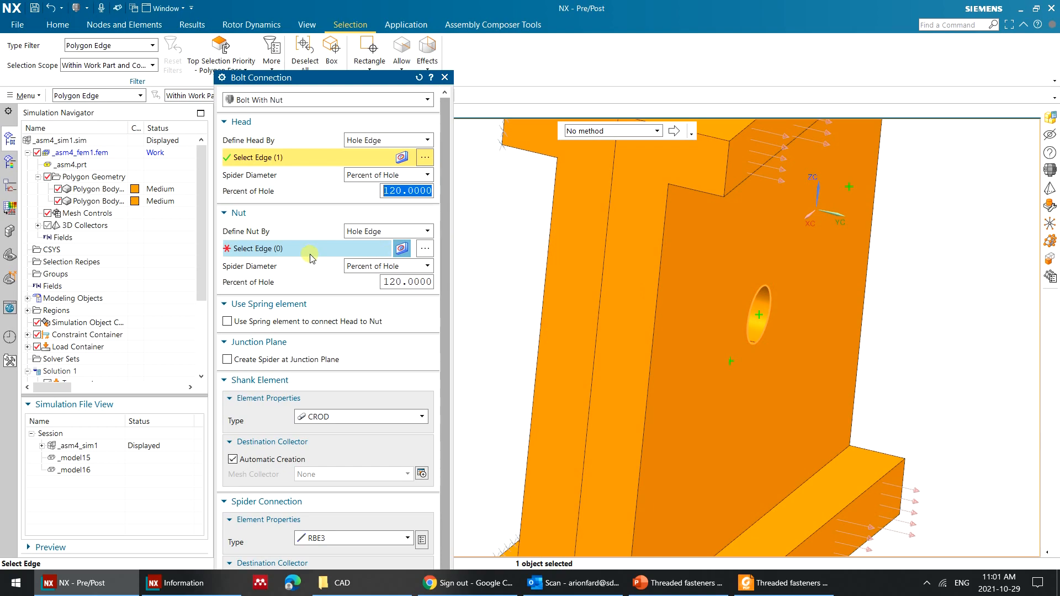
{"action": "middle_click_drag", "start_coordinate": [521, 238], "coordinate": [563, 250]}
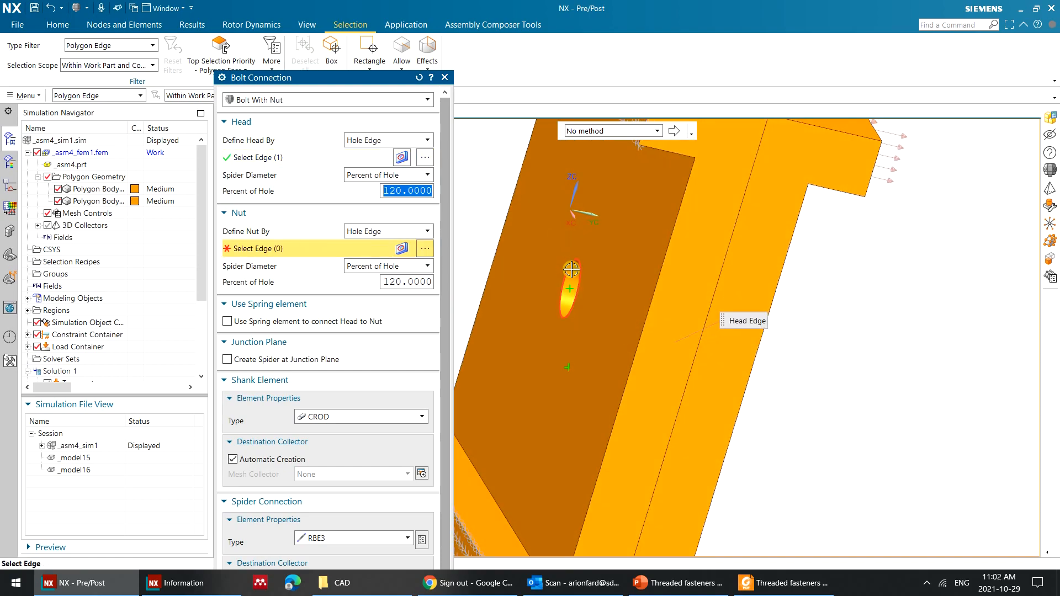
{"action": "left_click", "coordinate": [573, 266]}
{"action": "middle_click_drag", "start_coordinate": [893, 303], "coordinate": [850, 331]}
Change the bolt's shank element type to CBAR.
{"action": "left_click", "coordinate": [401, 422]}
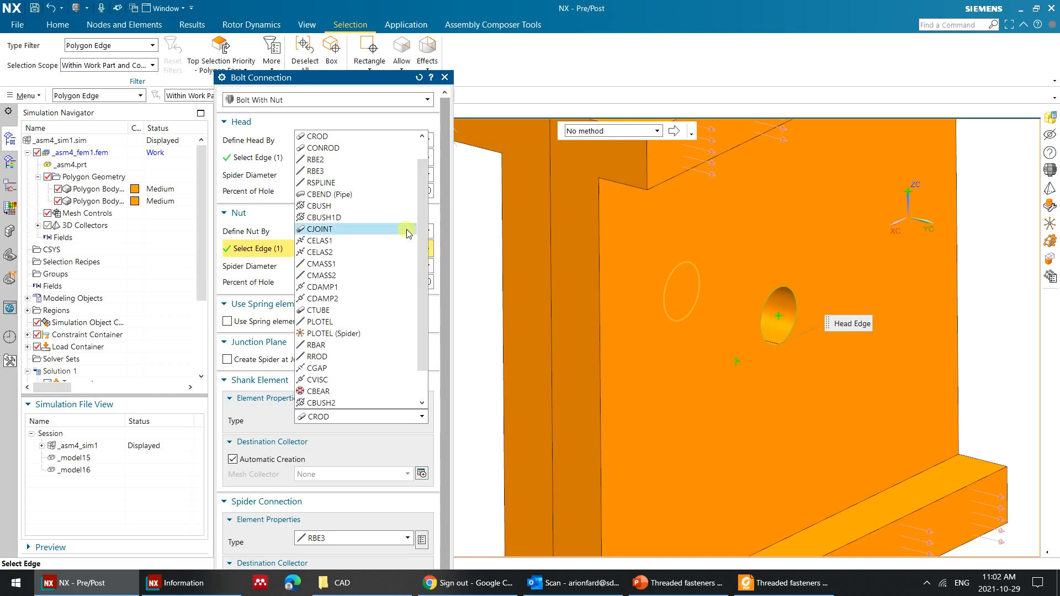
{"action": "scroll", "coordinate": [406, 233], "scroll_direction": "up", "scroll_amount": 1}
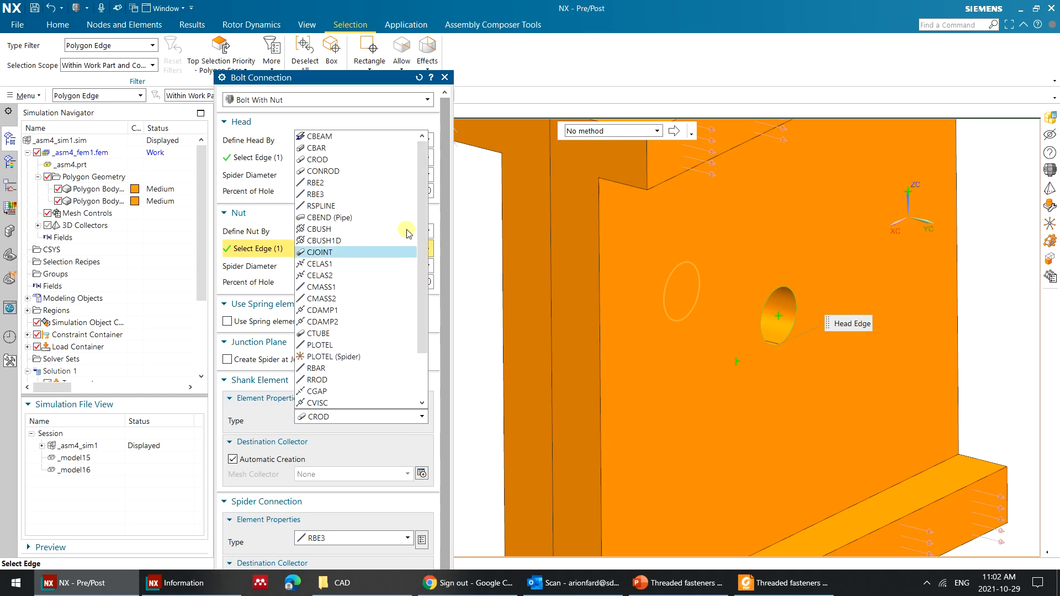
{"action": "left_click", "coordinate": [355, 148]}
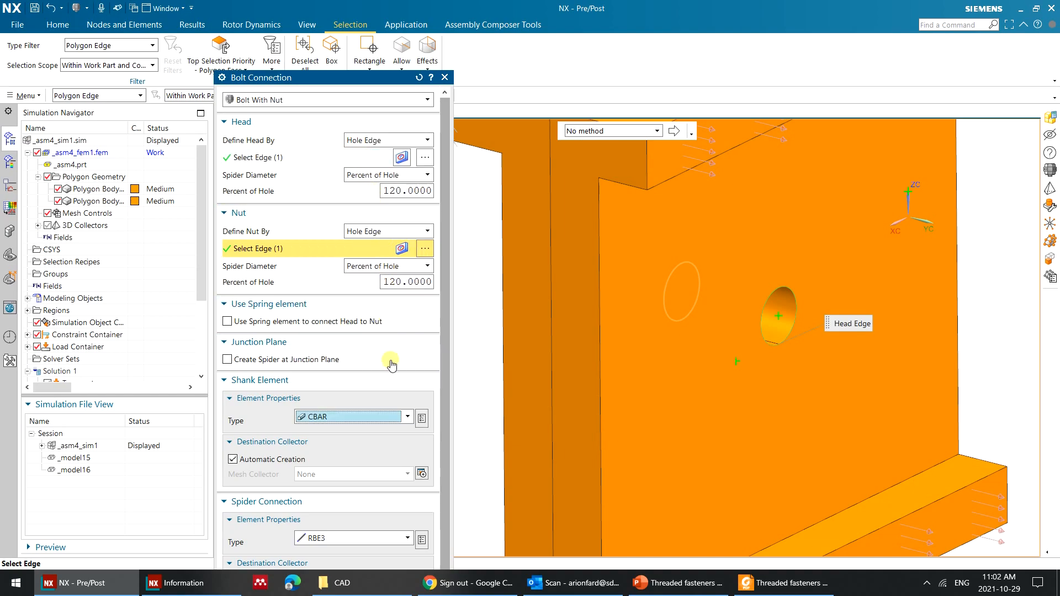
{"action": "left_click", "coordinate": [393, 392]}
{"action": "left_click_drag", "start_coordinate": [336, 77], "coordinate": [291, 11]}
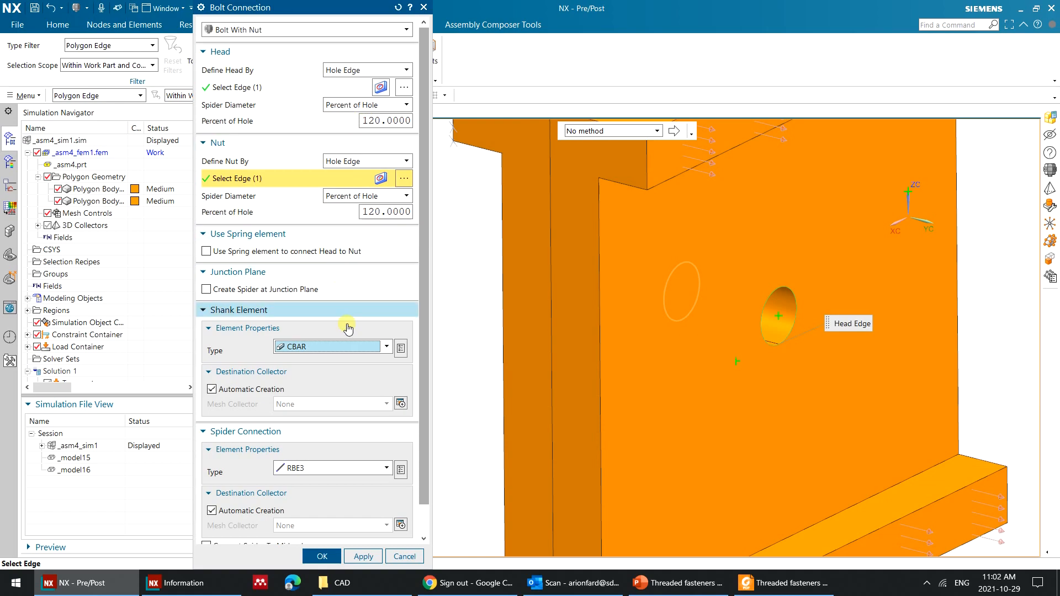
Create the bolt connection with the tolerances in the advanced options left at their defaults, and expand the 1D collectors of the FEM.
{"action": "left_click_drag", "start_coordinate": [426, 391], "coordinate": [441, 466]}
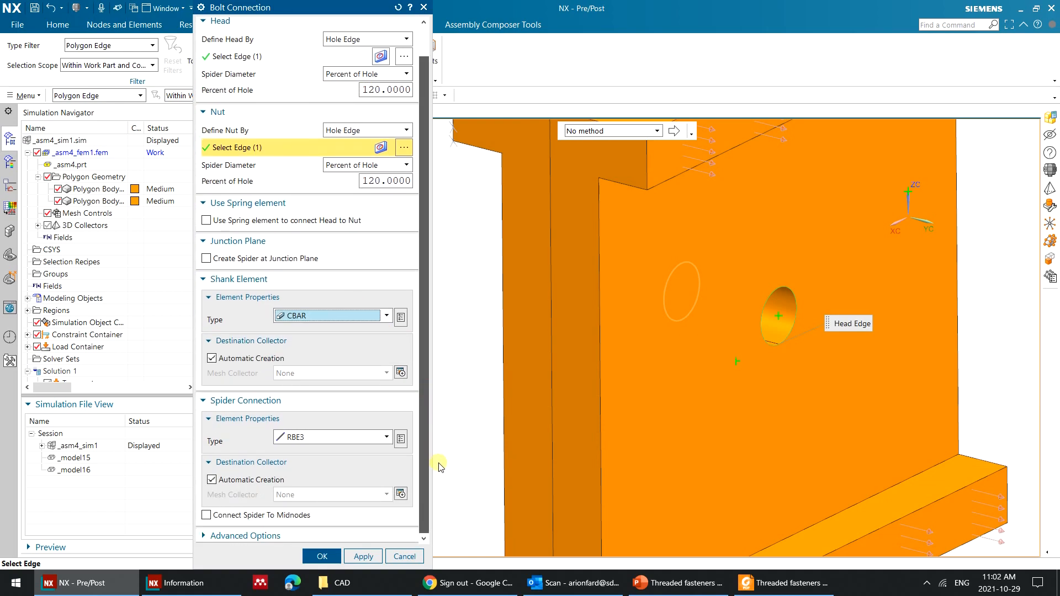
{"action": "left_click", "coordinate": [268, 536]}
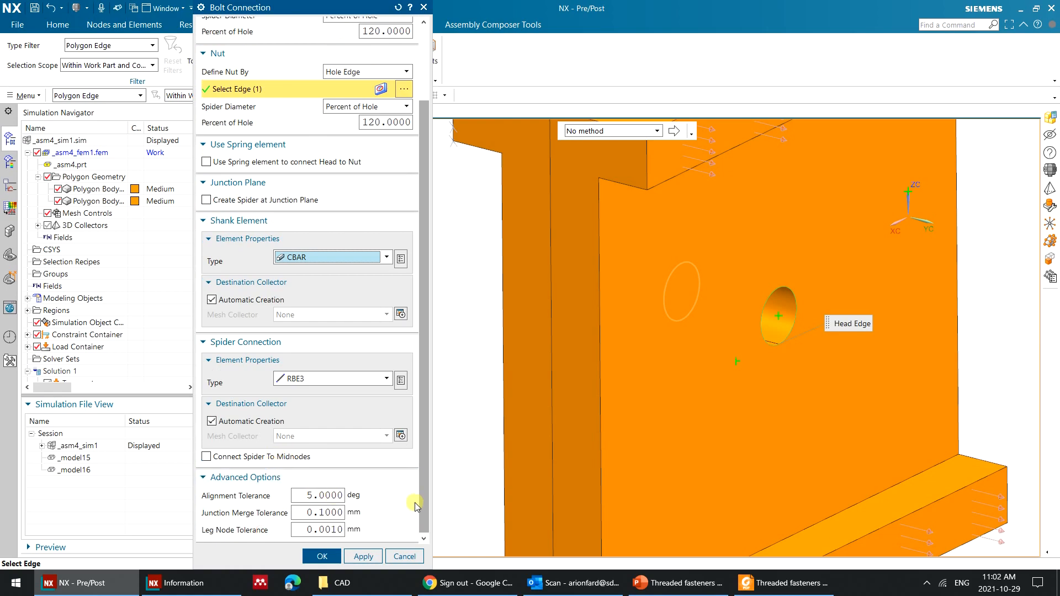
{"action": "left_click_drag", "start_coordinate": [426, 488], "coordinate": [432, 362]}
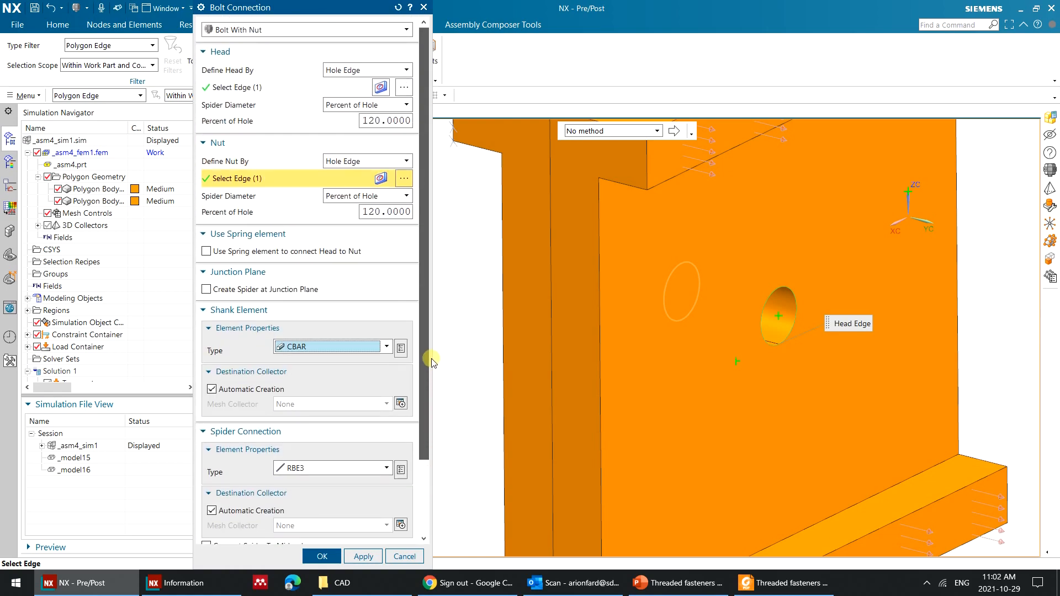
{"action": "left_click_drag", "start_coordinate": [431, 355], "coordinate": [433, 476]}
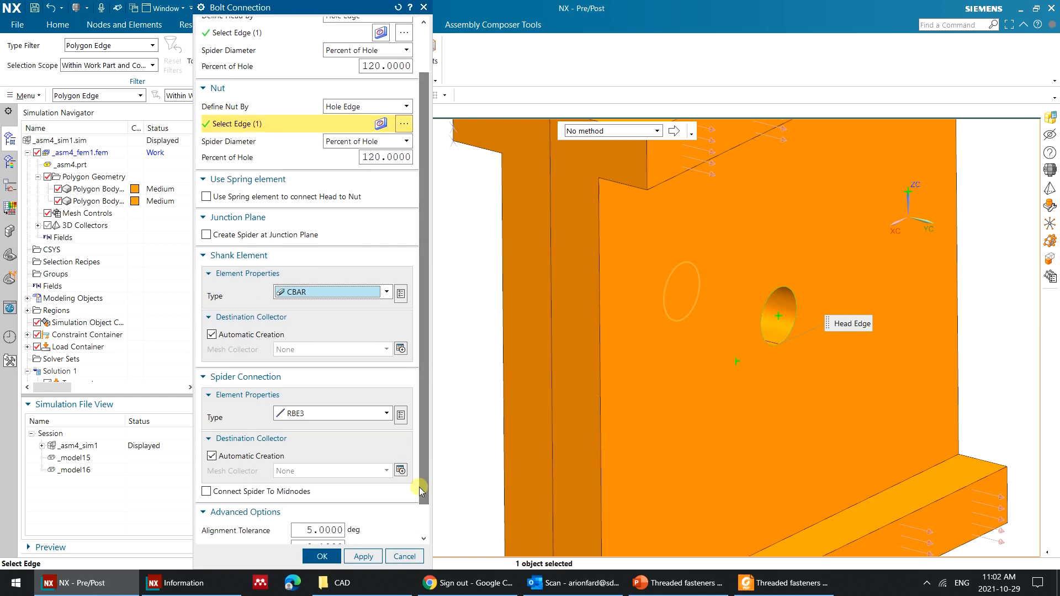
{"action": "left_click", "coordinate": [321, 556]}
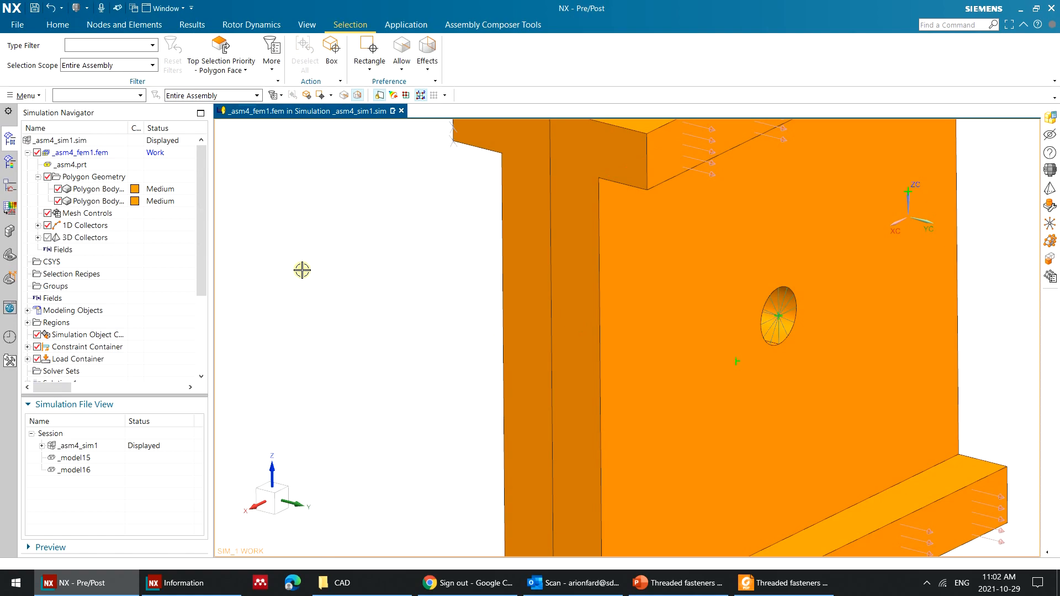
{"action": "left_click", "coordinate": [38, 225]}
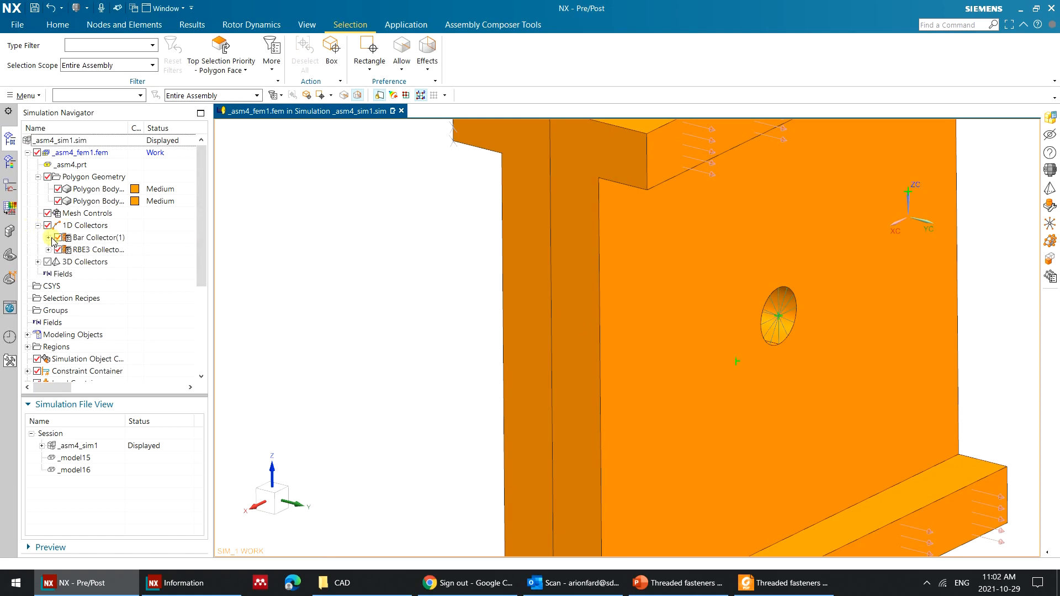
{"action": "double_click", "coordinate": [95, 239]}
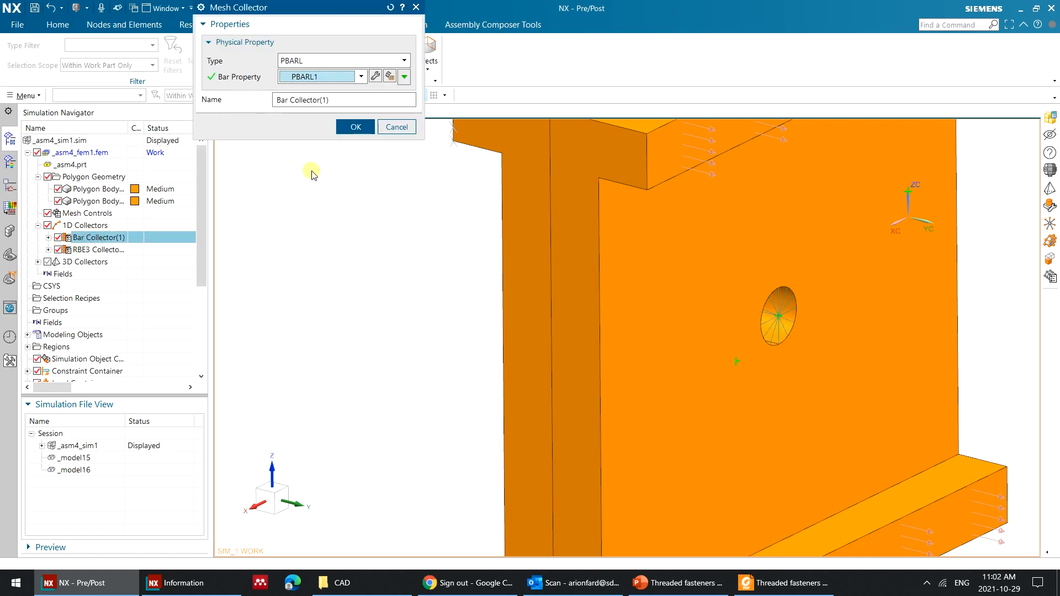
{"action": "left_click", "coordinate": [375, 78]}
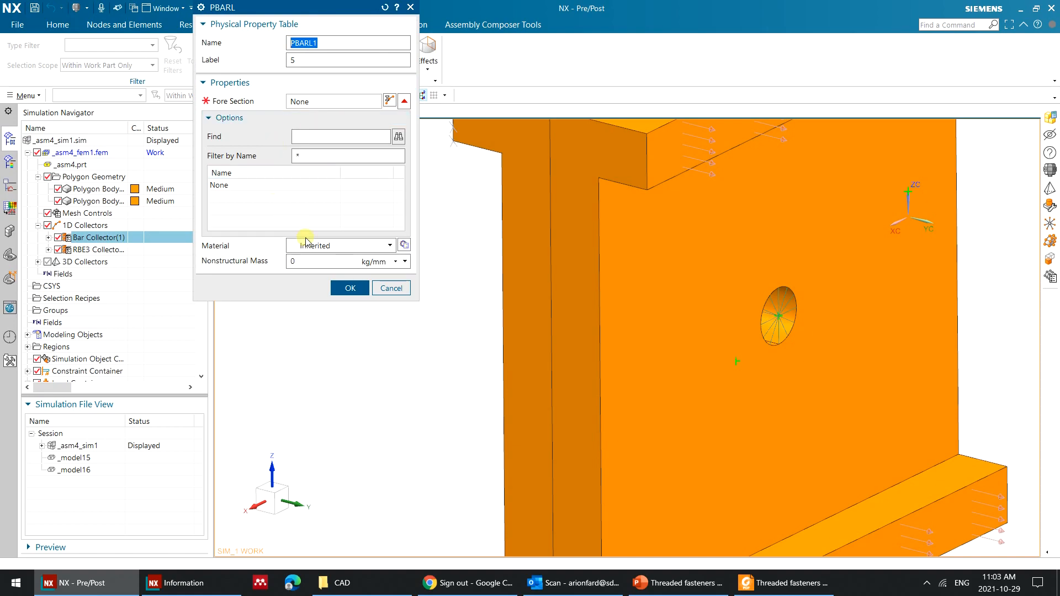
{"action": "left_click", "coordinate": [354, 245]}
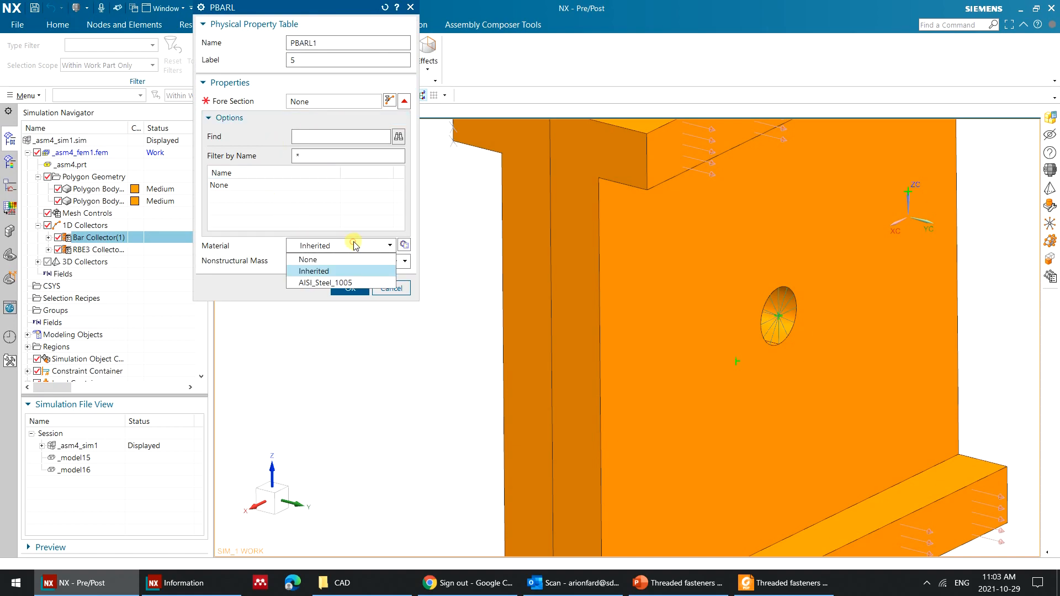
{"action": "left_click", "coordinate": [347, 282]}
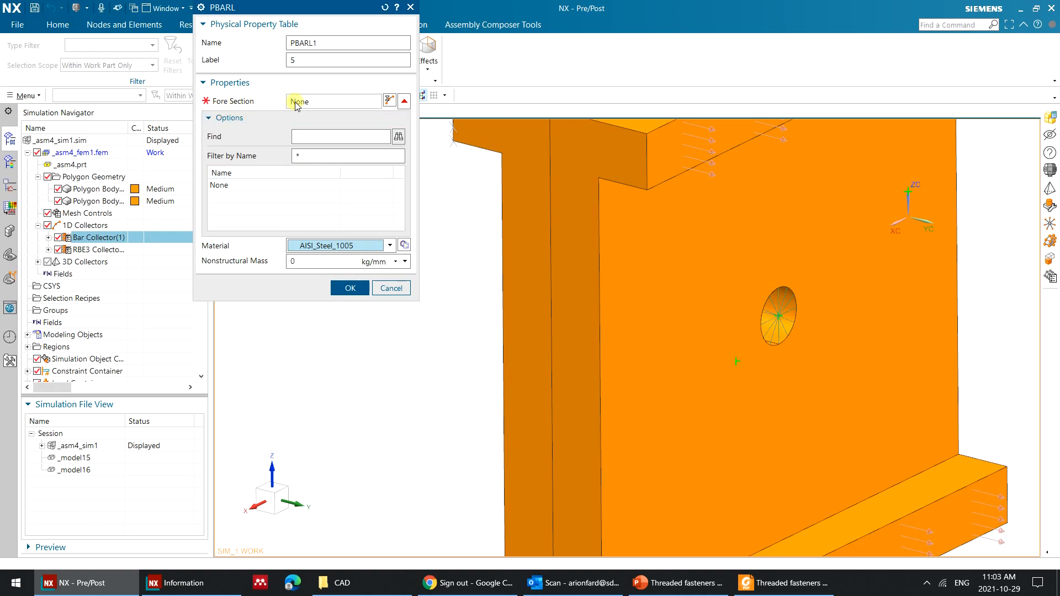
{"action": "left_click", "coordinate": [390, 101]}
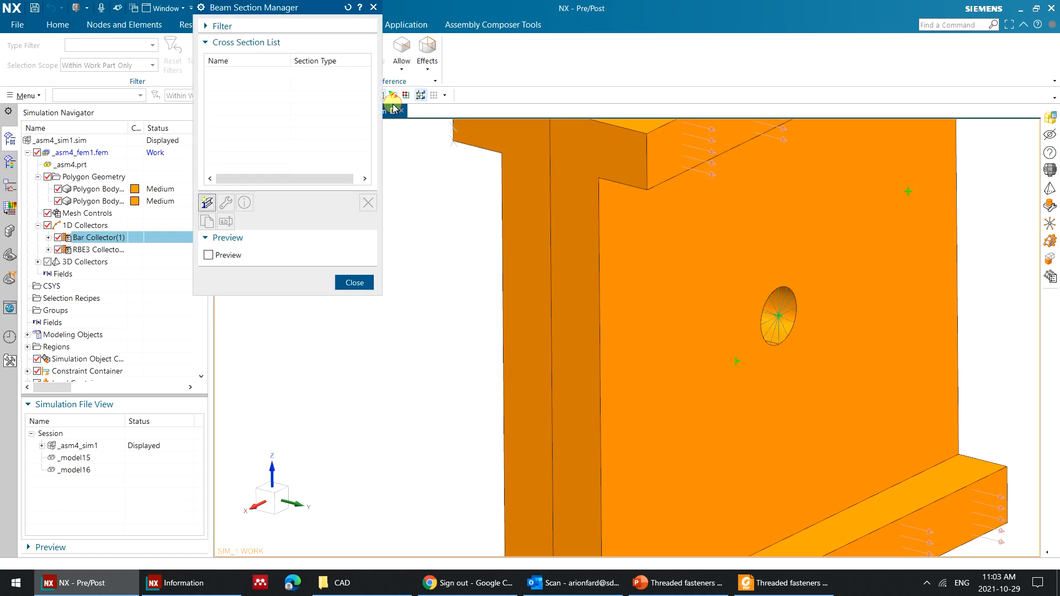
{"action": "left_click", "coordinate": [206, 203]}
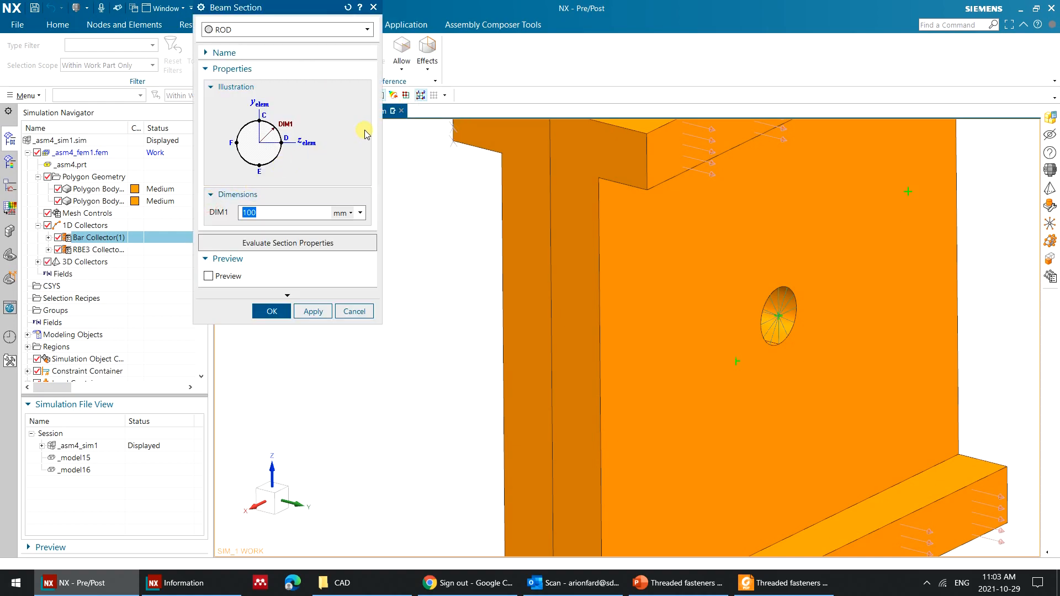
{"action": "left_click", "coordinate": [344, 29]}
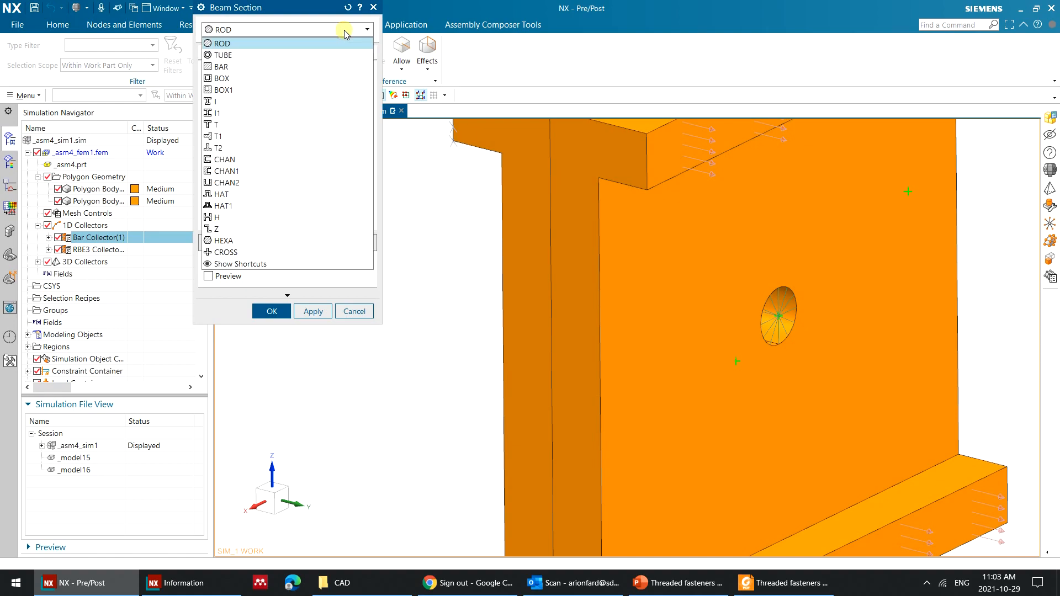
{"action": "left_click", "coordinate": [345, 32]}
{"action": "key", "text": "Escape"}
{"action": "key", "text": "Escape"}
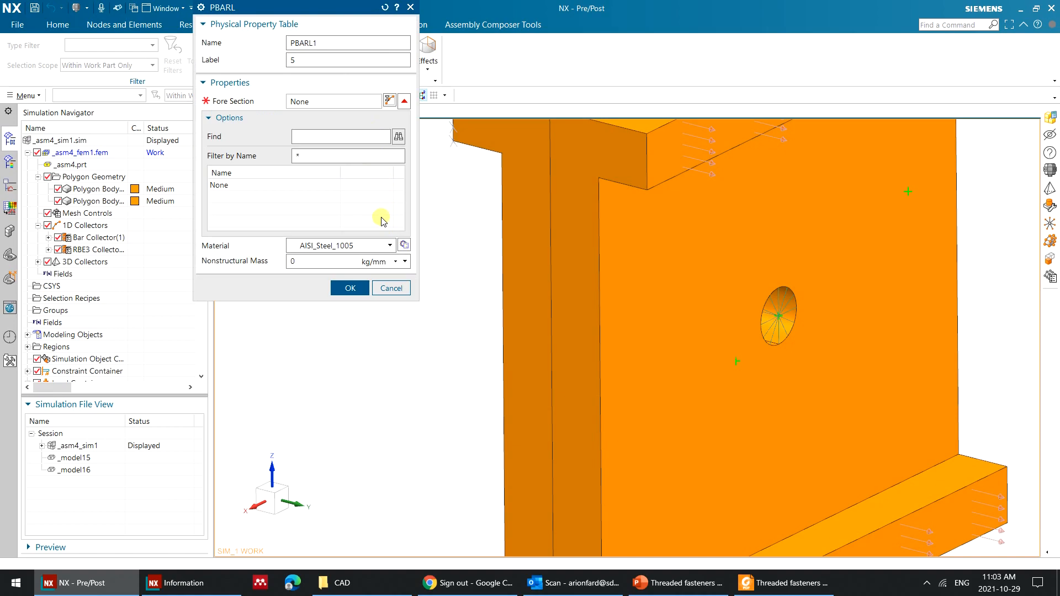
{"action": "key", "text": "Escape"}
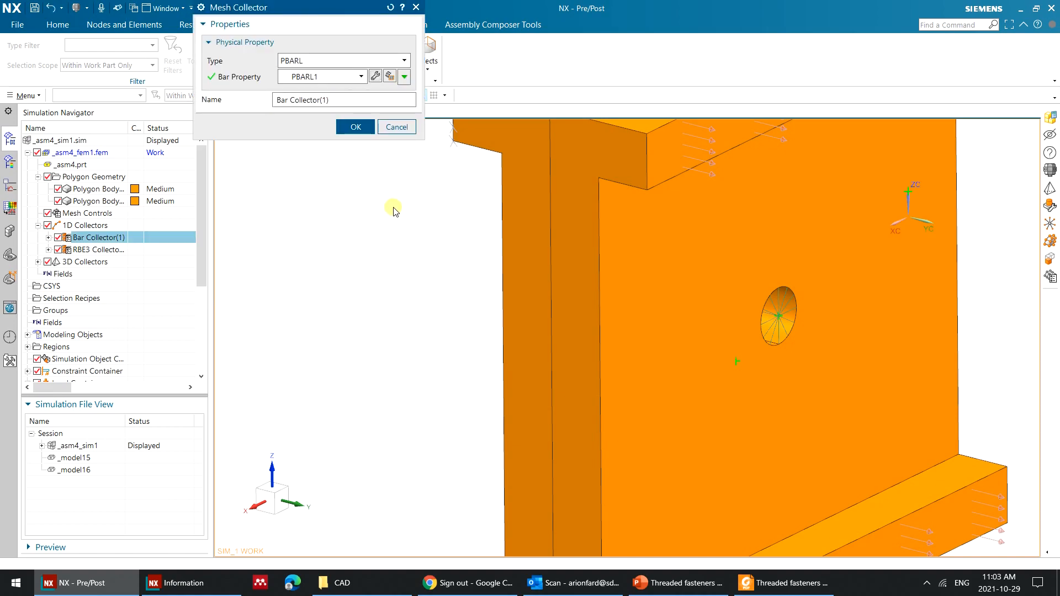
{"action": "key", "text": "Escape"}
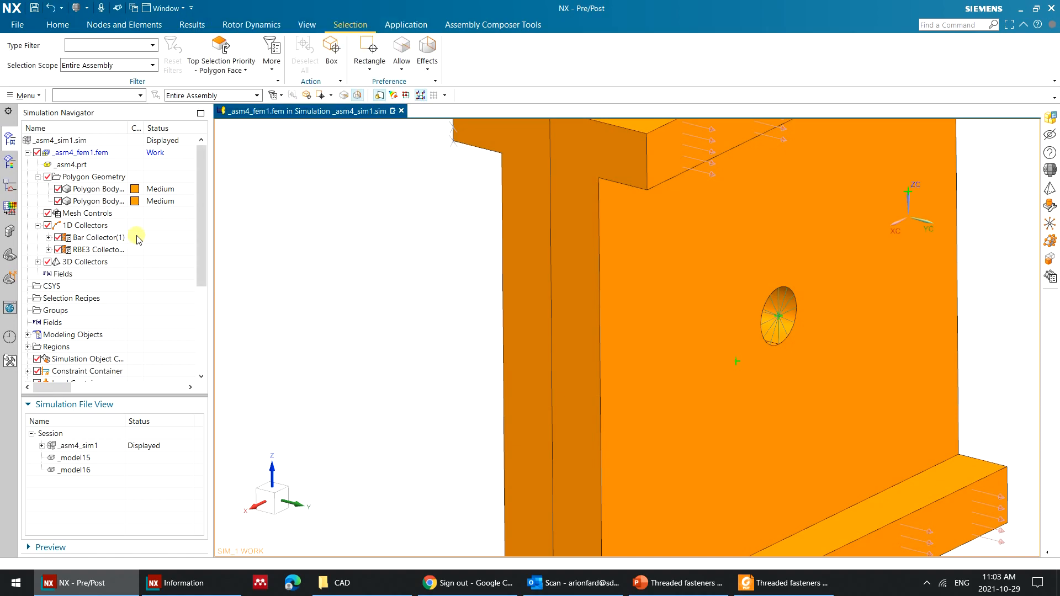
Edit the PBARL1 property of the bar collector and set its material to AISI_Steel_1005.
{"action": "left_click", "coordinate": [106, 241]}
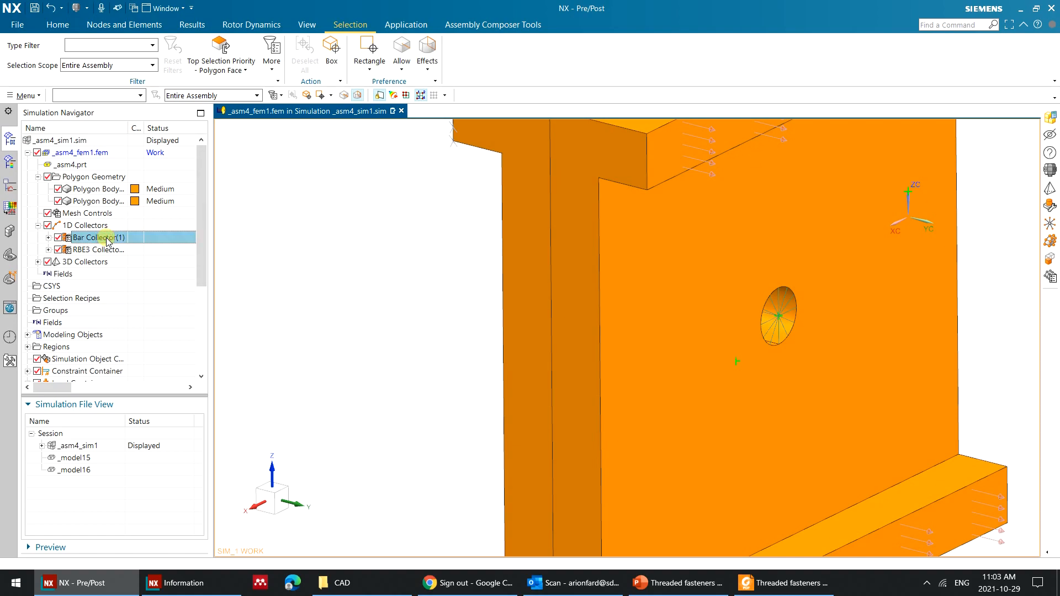
{"action": "double_click", "coordinate": [106, 241]}
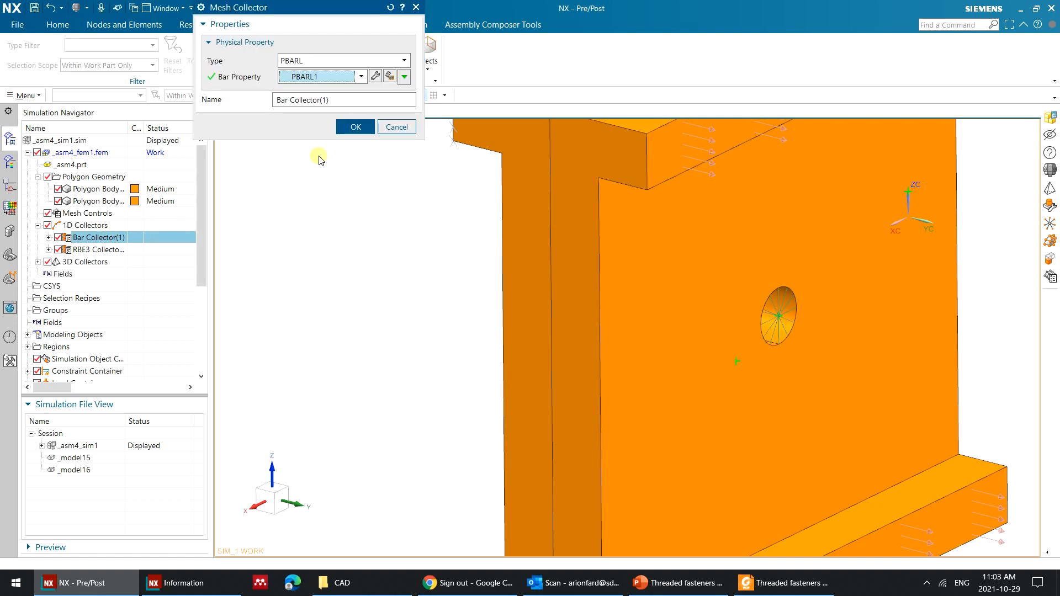
{"action": "left_click", "coordinate": [375, 78]}
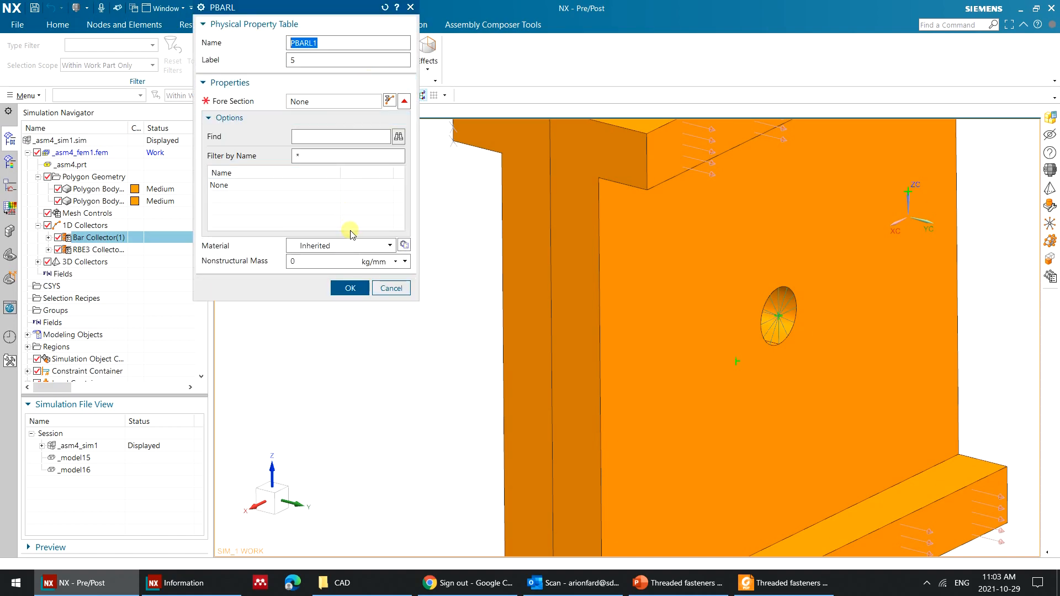
{"action": "left_click", "coordinate": [374, 245]}
{"action": "left_click", "coordinate": [374, 244]}
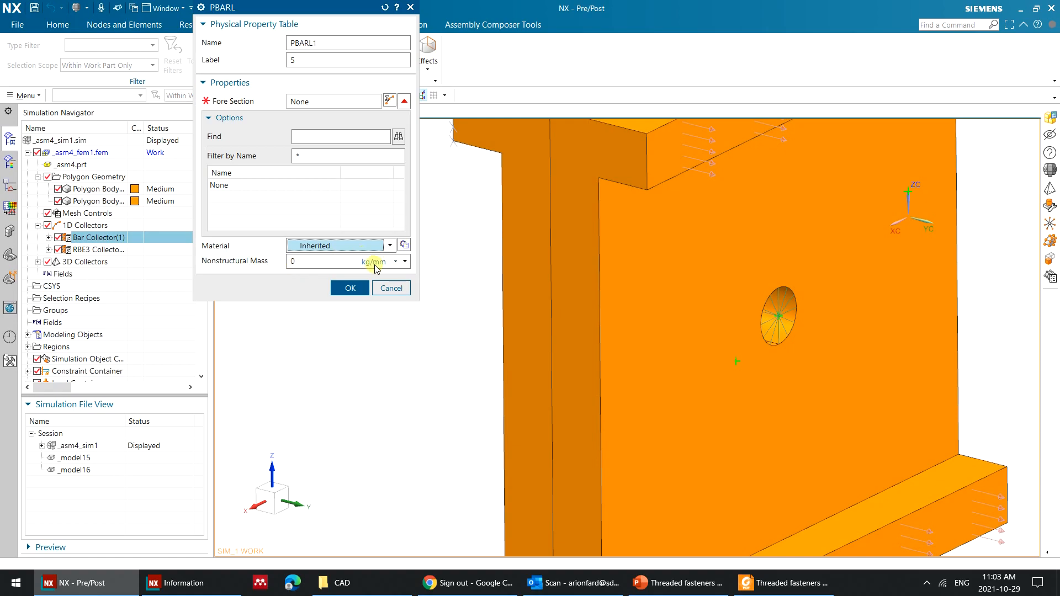
{"action": "left_click", "coordinate": [404, 101]}
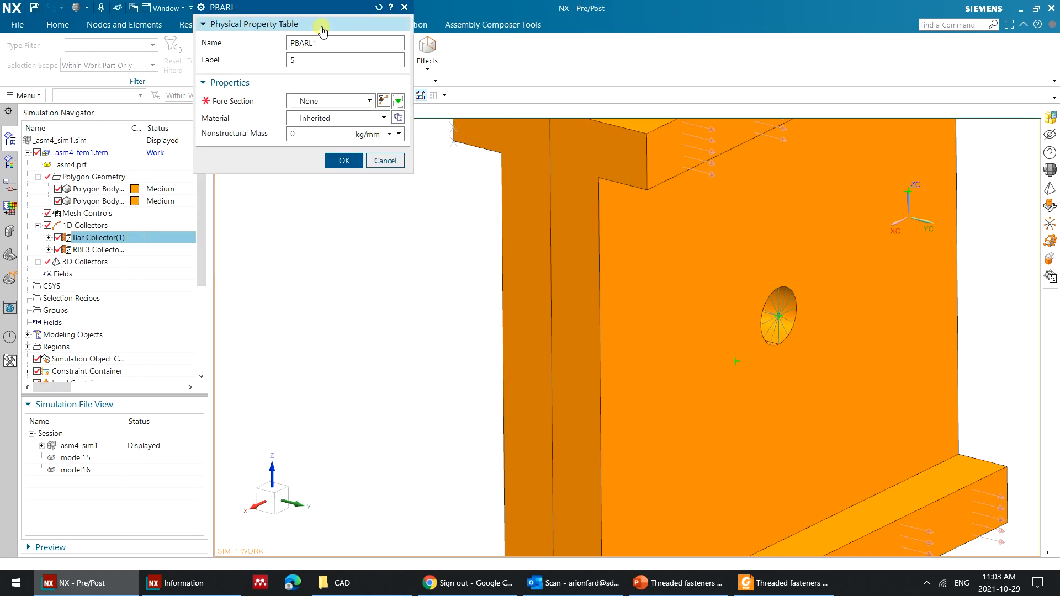
{"action": "left_click_drag", "start_coordinate": [331, 15], "coordinate": [381, 133]}
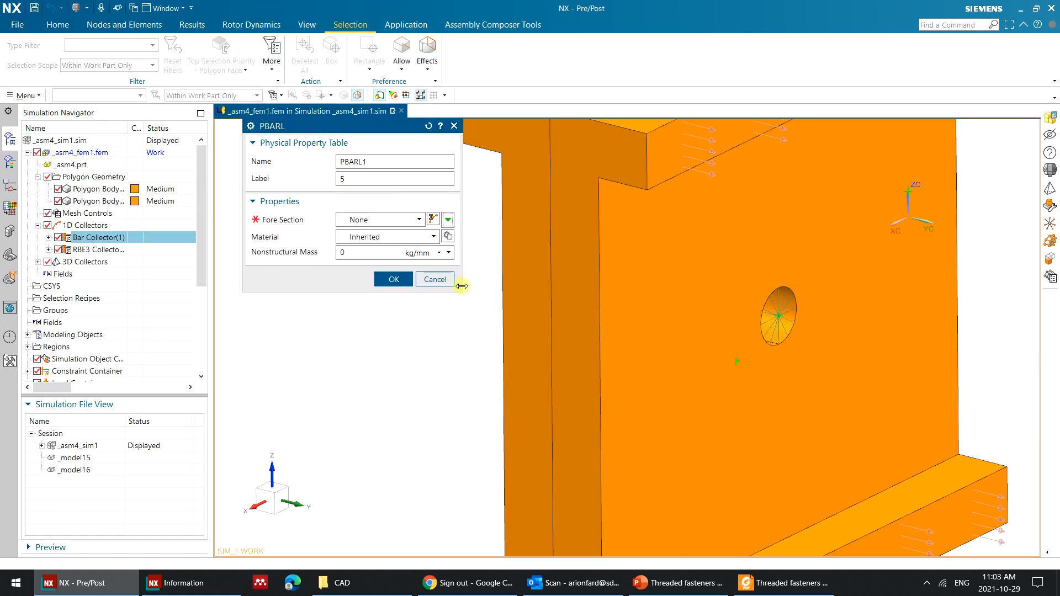
{"action": "left_click_drag", "start_coordinate": [461, 291], "coordinate": [517, 305]}
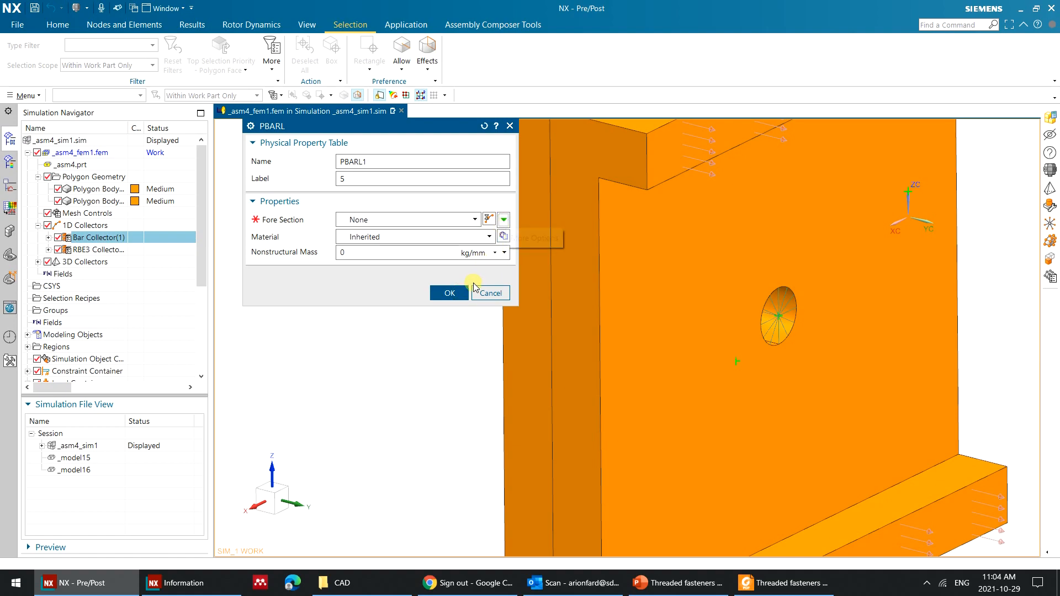
{"action": "left_click", "coordinate": [473, 239]}
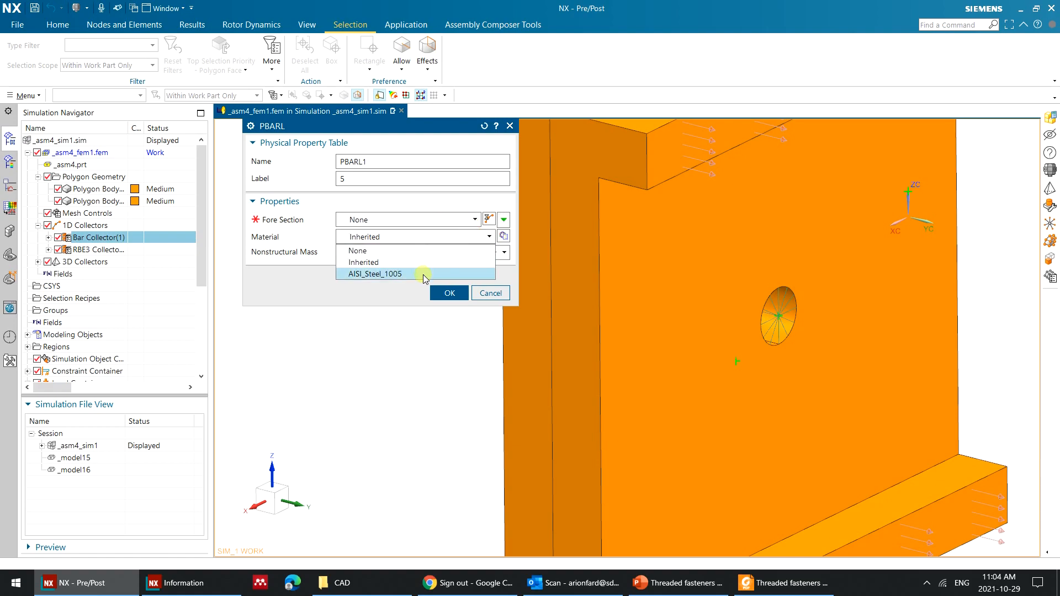
{"action": "left_click", "coordinate": [423, 275]}
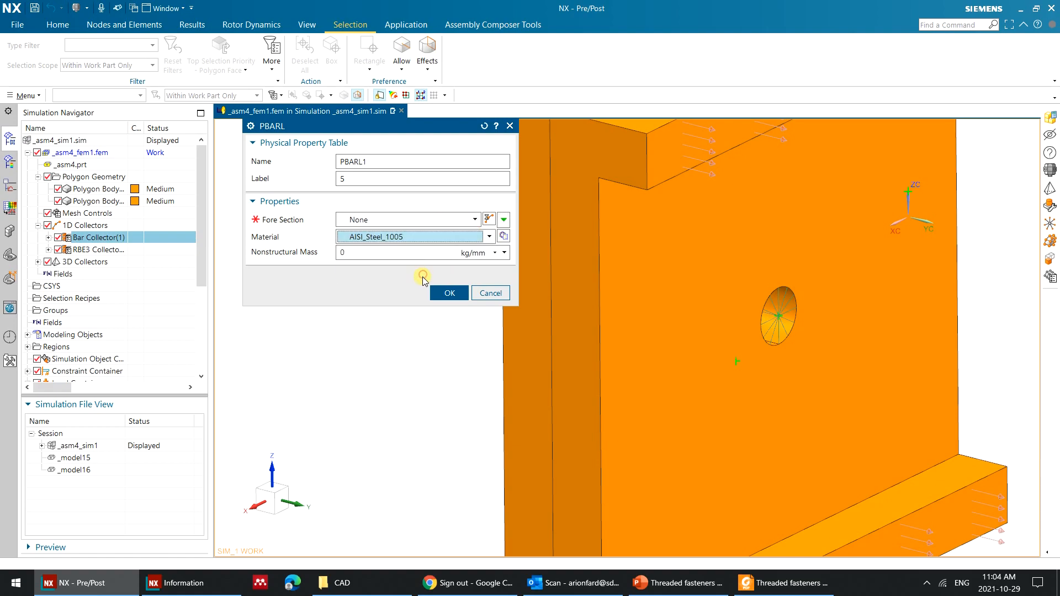
{"action": "left_click", "coordinate": [488, 220]}
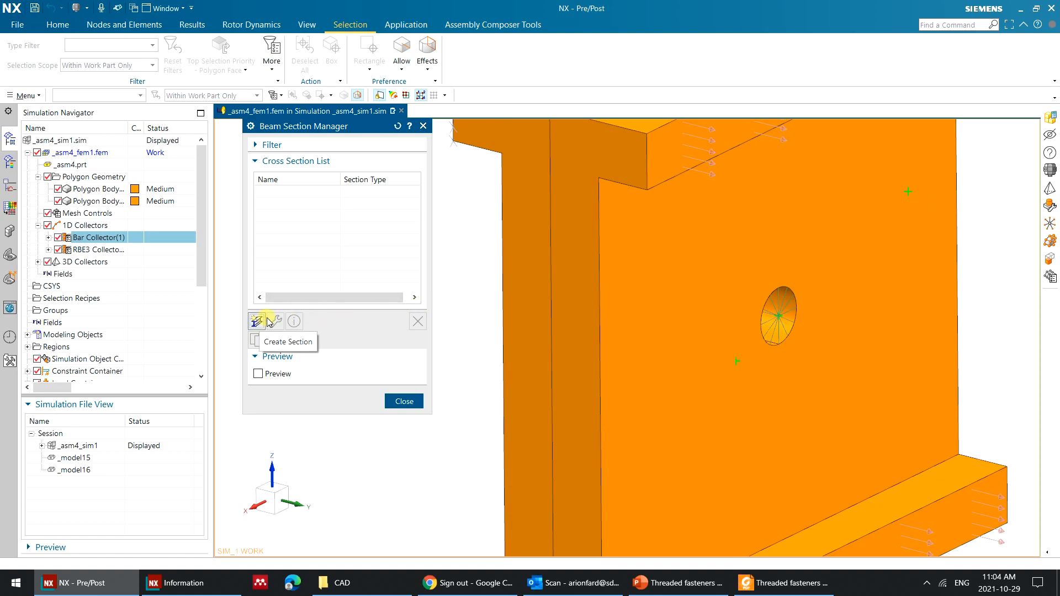
{"action": "left_click", "coordinate": [256, 321]}
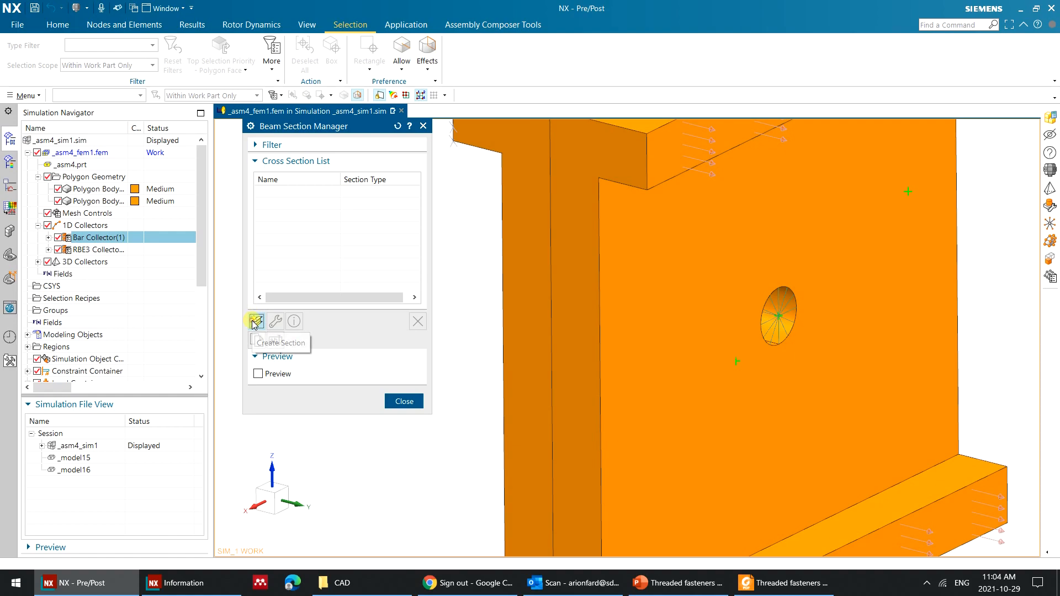
{"action": "middle_click", "coordinate": [369, 410]}
{"action": "middle_click", "coordinate": [367, 403]}
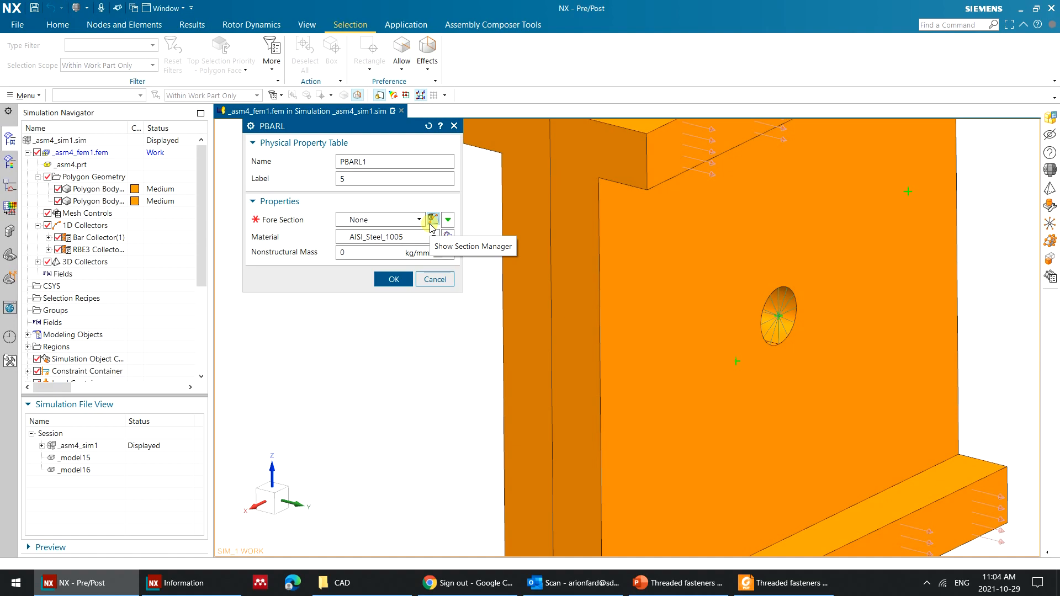
Create a ROD beam section with DIM1 set to 5 mm for the bar property's fore section.
{"action": "left_click", "coordinate": [432, 220]}
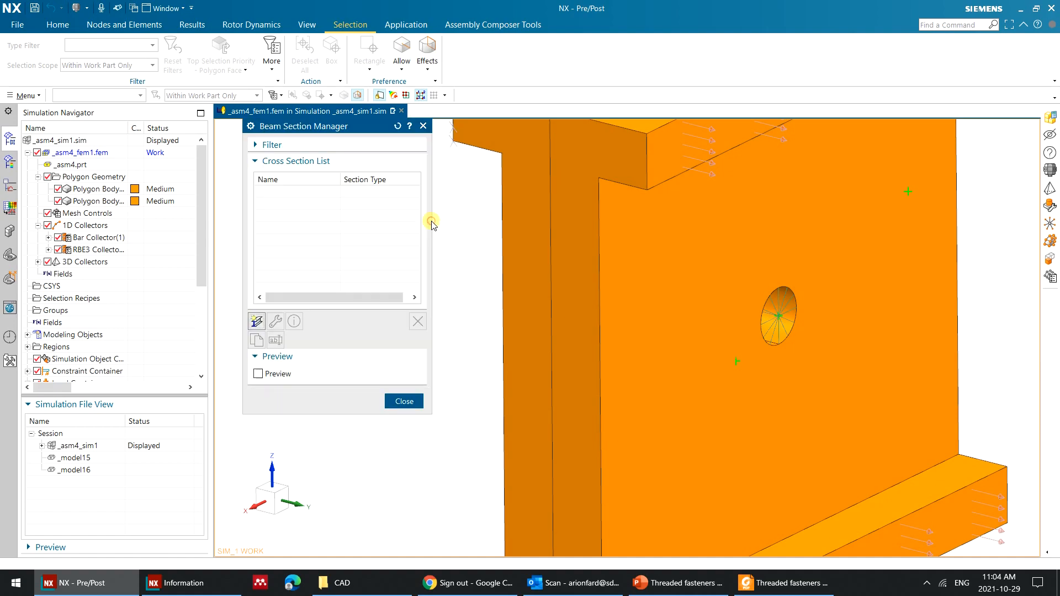
{"action": "left_click", "coordinate": [261, 323]}
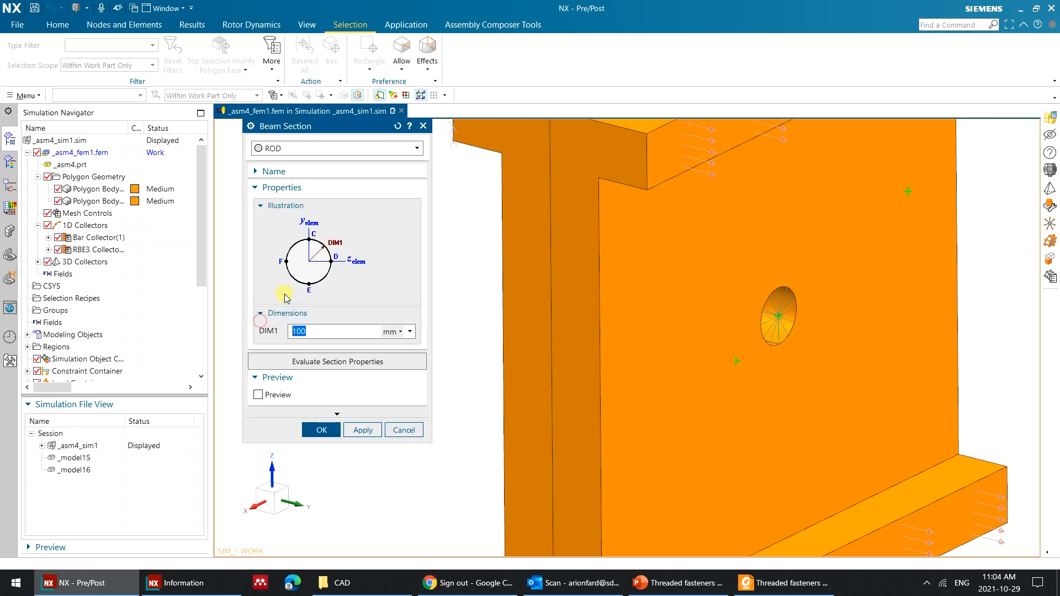
{"action": "left_click", "coordinate": [380, 148]}
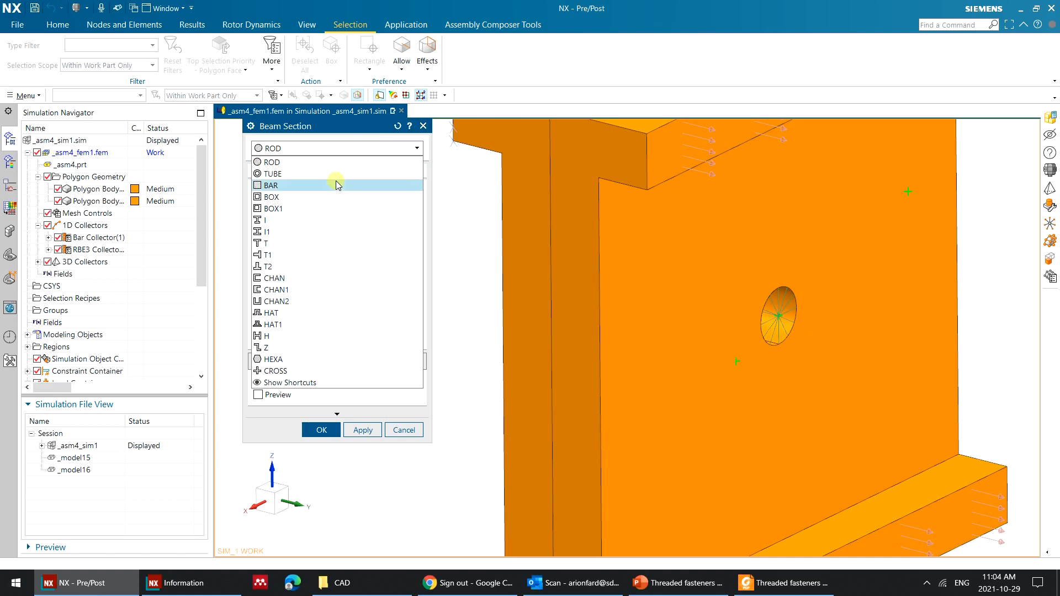
{"action": "left_click", "coordinate": [338, 161]}
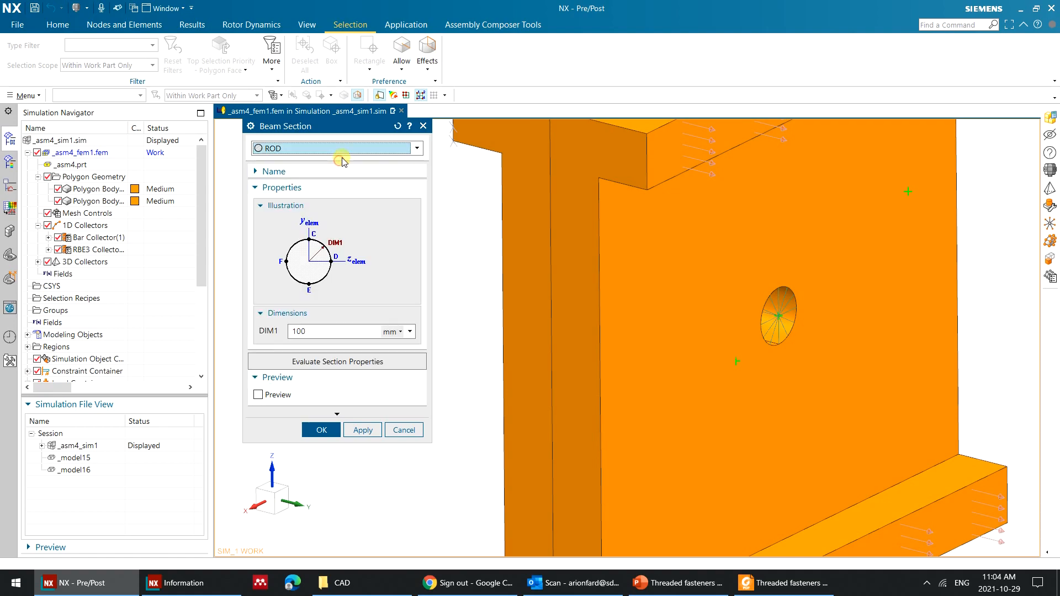
{"action": "double_click", "coordinate": [336, 333]}
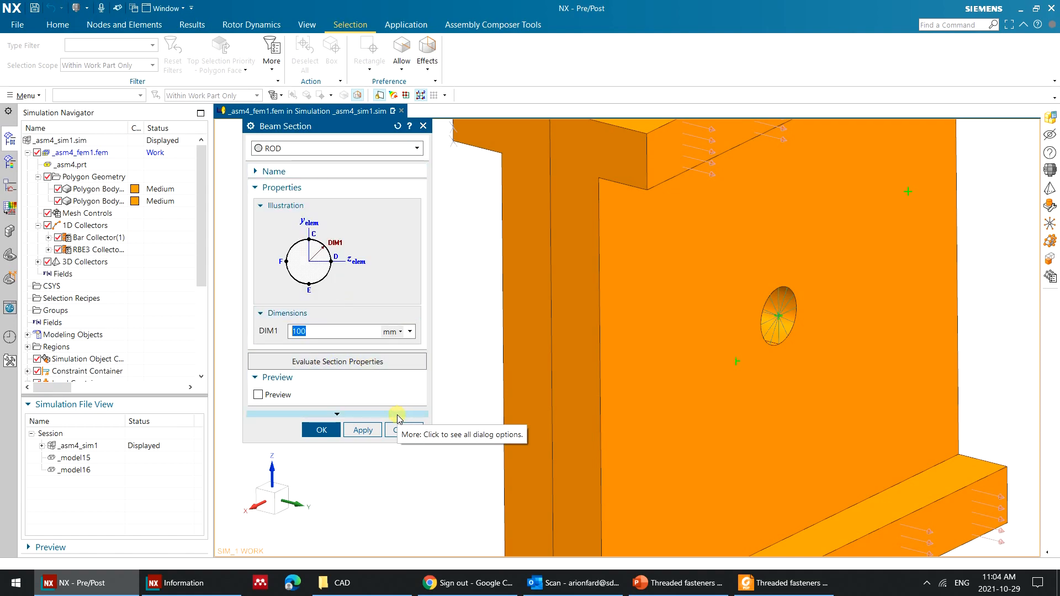
{"action": "type", "text": "5"}
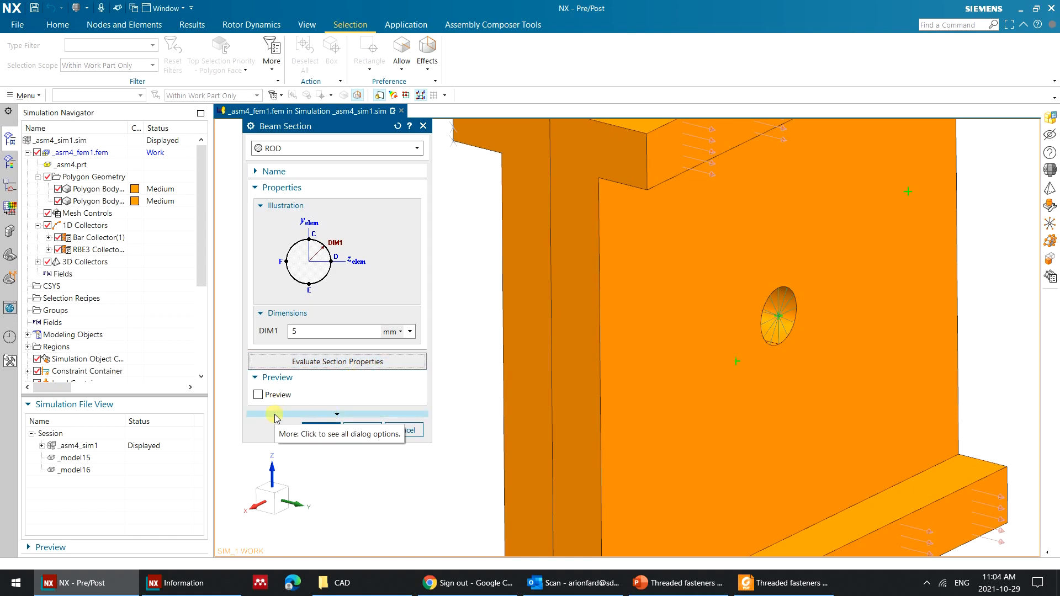
{"action": "left_click", "coordinate": [320, 431]}
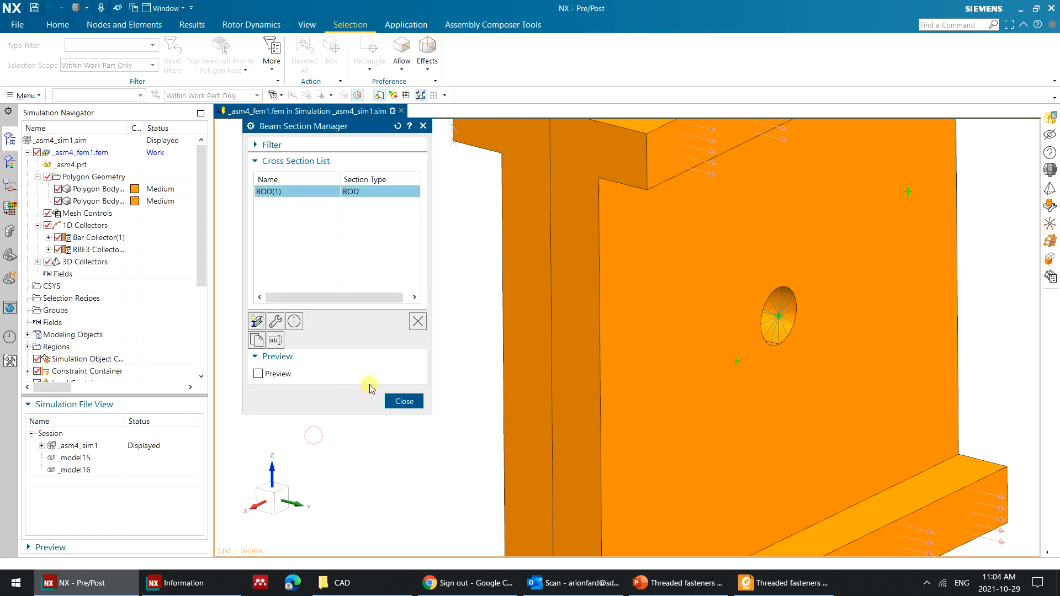
Accept ROD(1) as the fore section of the PBARL1 property and finish editing the bar collector.
{"action": "left_click", "coordinate": [409, 403]}
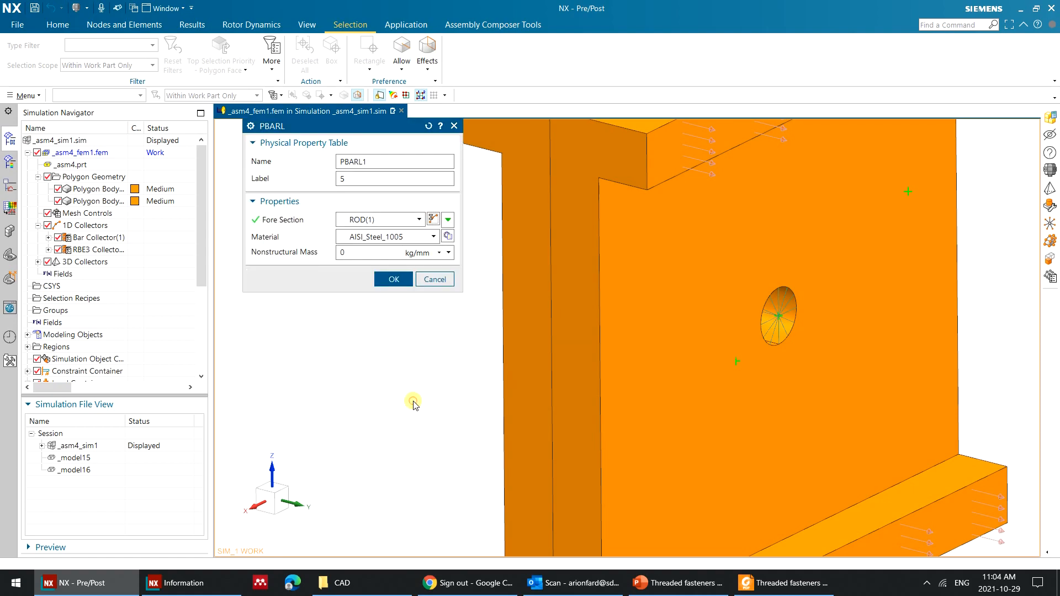
{"action": "left_click", "coordinate": [390, 282]}
{"action": "left_click", "coordinate": [412, 245]}
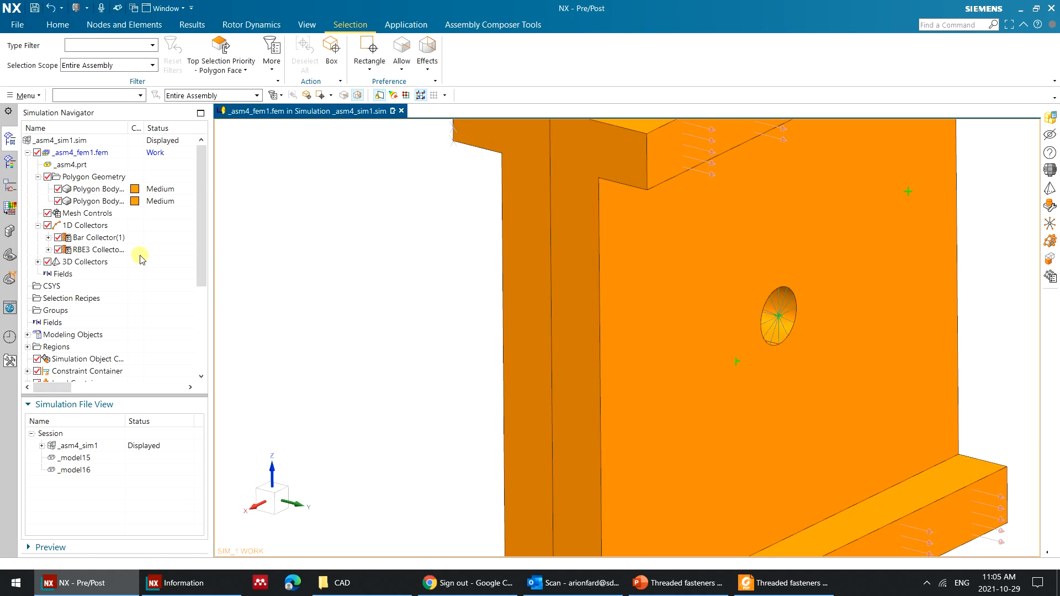
Set the bar collector's beam section display to Solid.
{"action": "mouse_move", "coordinate": [349, 306]}
{"action": "middle_mouse_down"}
{"action": "mouse_move", "coordinate": [336, 303]}
{"action": "mouse_move", "coordinate": [344, 309]}
{"action": "middle_mouse_up"}
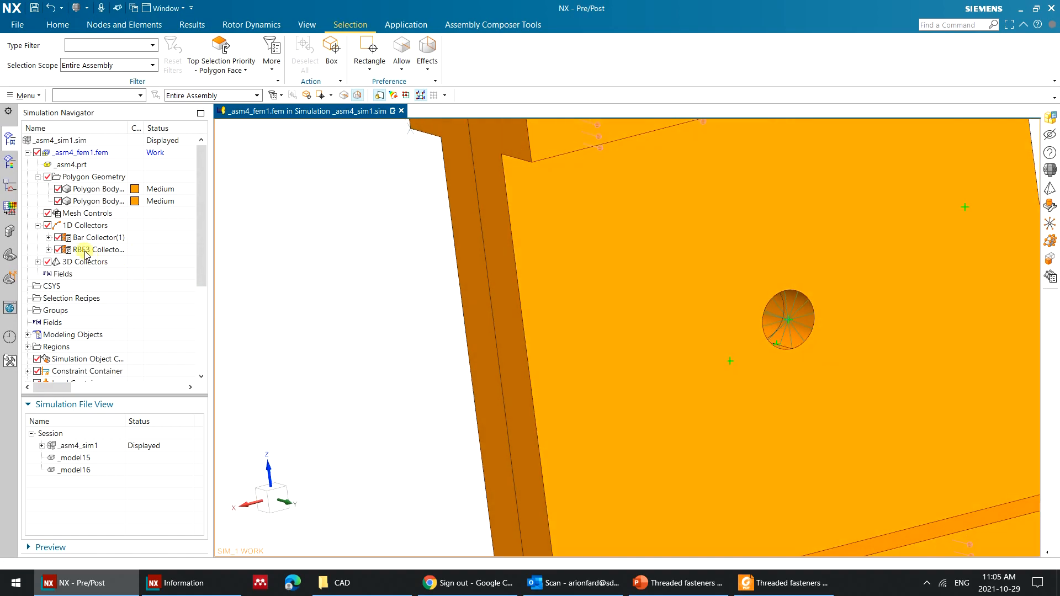
{"action": "right_click", "coordinate": [101, 238]}
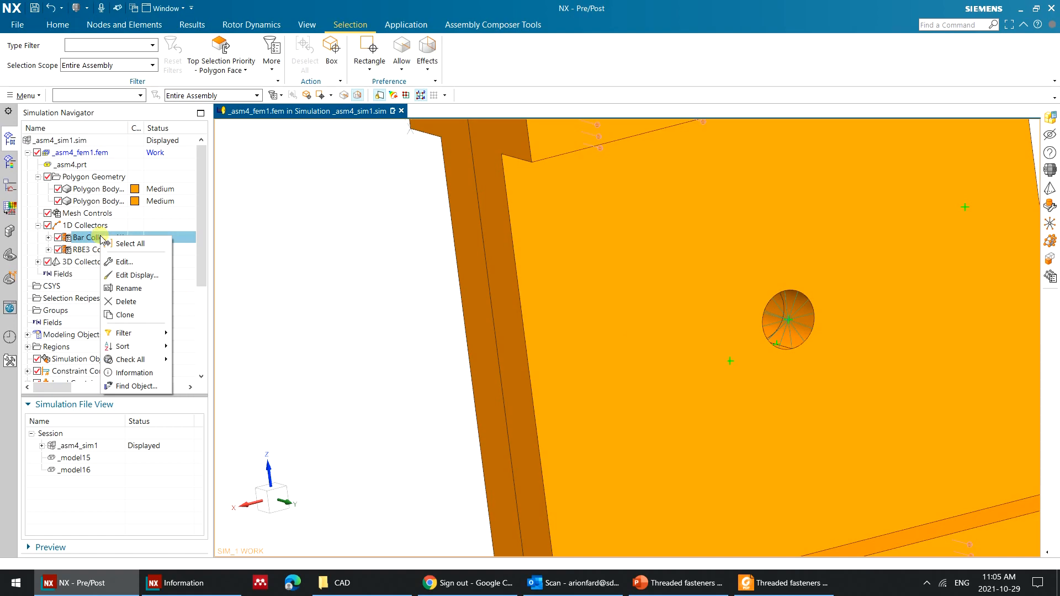
{"action": "left_click", "coordinate": [154, 275]}
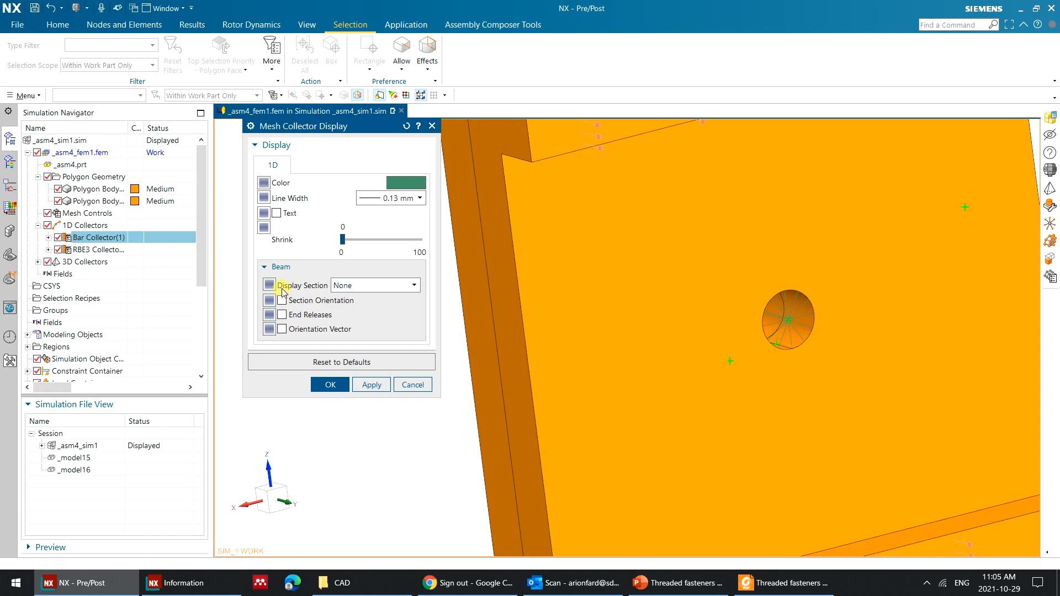
{"action": "left_click", "coordinate": [371, 284]}
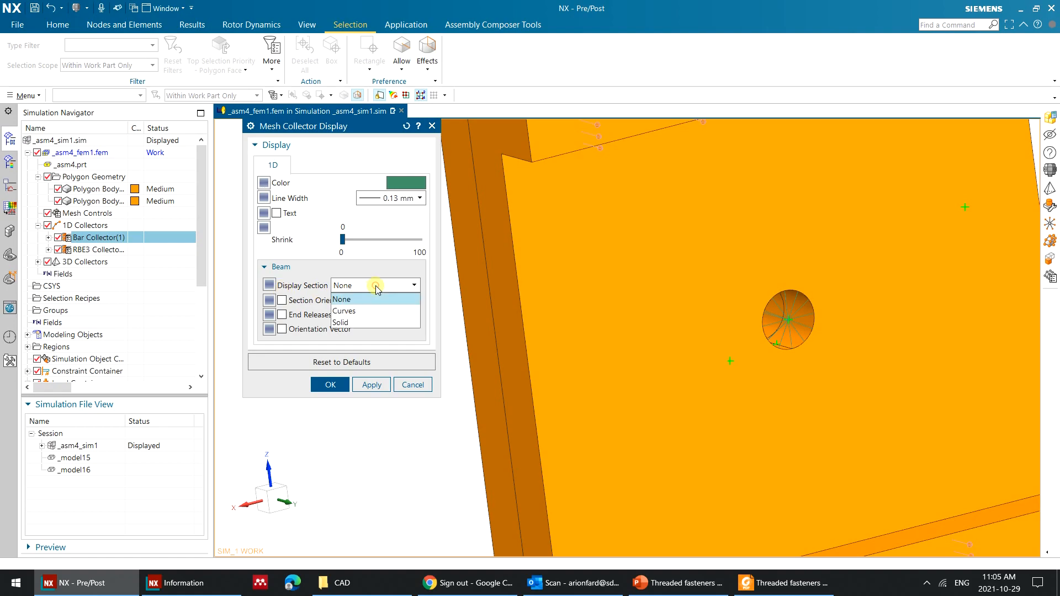
{"action": "left_click", "coordinate": [378, 322]}
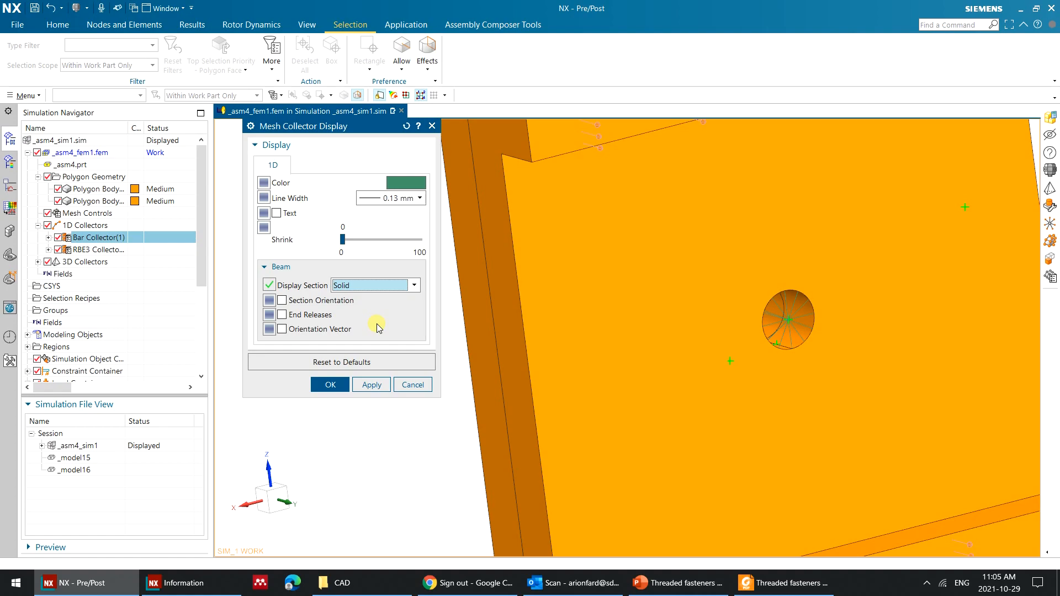
{"action": "left_click", "coordinate": [336, 383]}
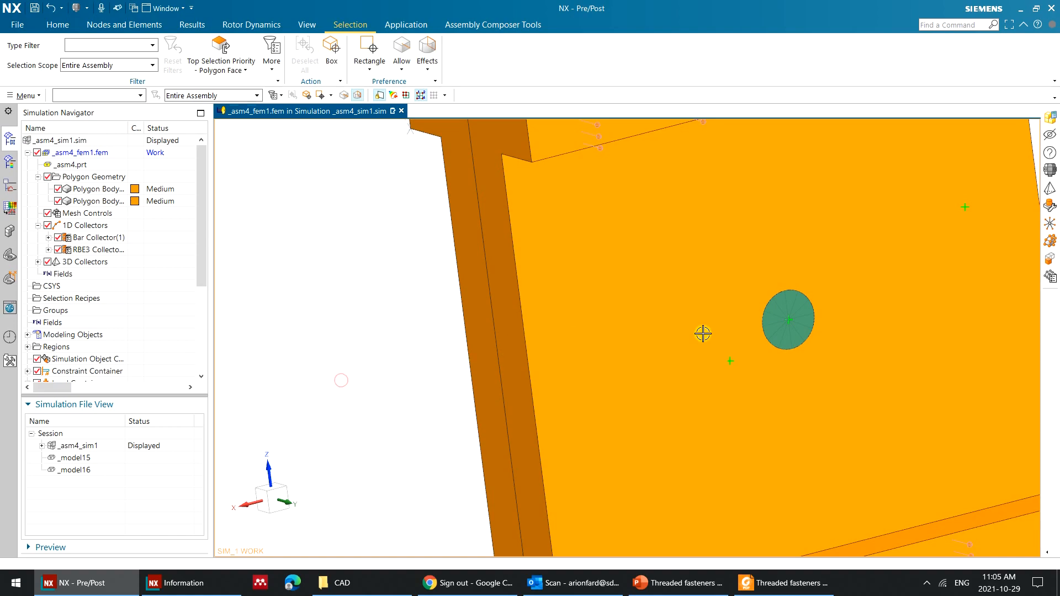
Hide the second polygon body and examine the solid bolt shank and the bar collector's display settings.
{"action": "middle_click_drag", "start_coordinate": [452, 324], "coordinate": [488, 347]}
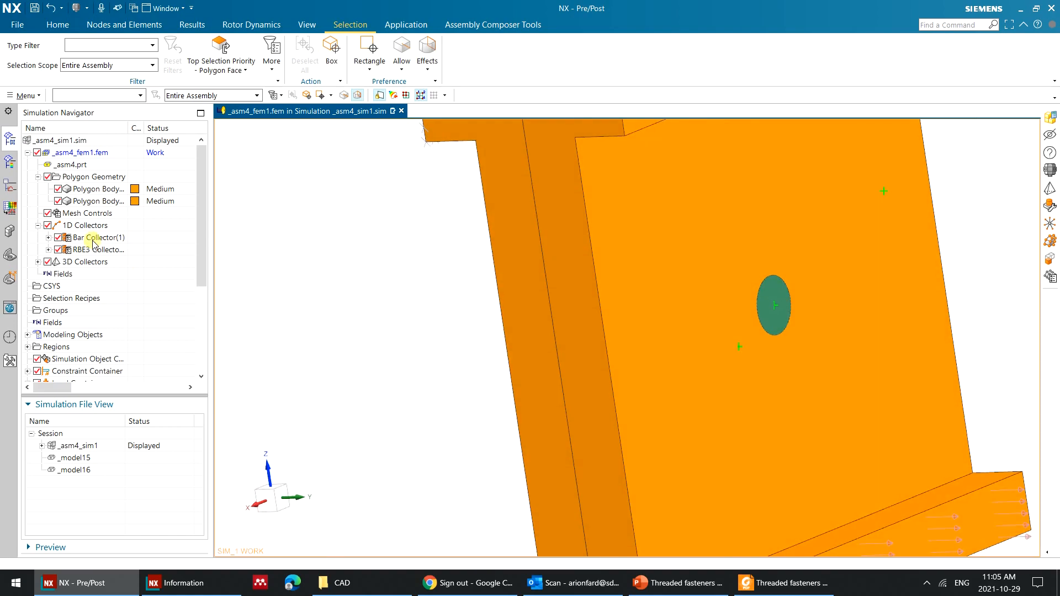
{"action": "left_click", "coordinate": [57, 201]}
{"action": "mouse_move", "coordinate": [466, 252]}
{"action": "middle_mouse_down"}
{"action": "mouse_move", "coordinate": [523, 253]}
{"action": "mouse_move", "coordinate": [475, 271]}
{"action": "middle_mouse_up"}
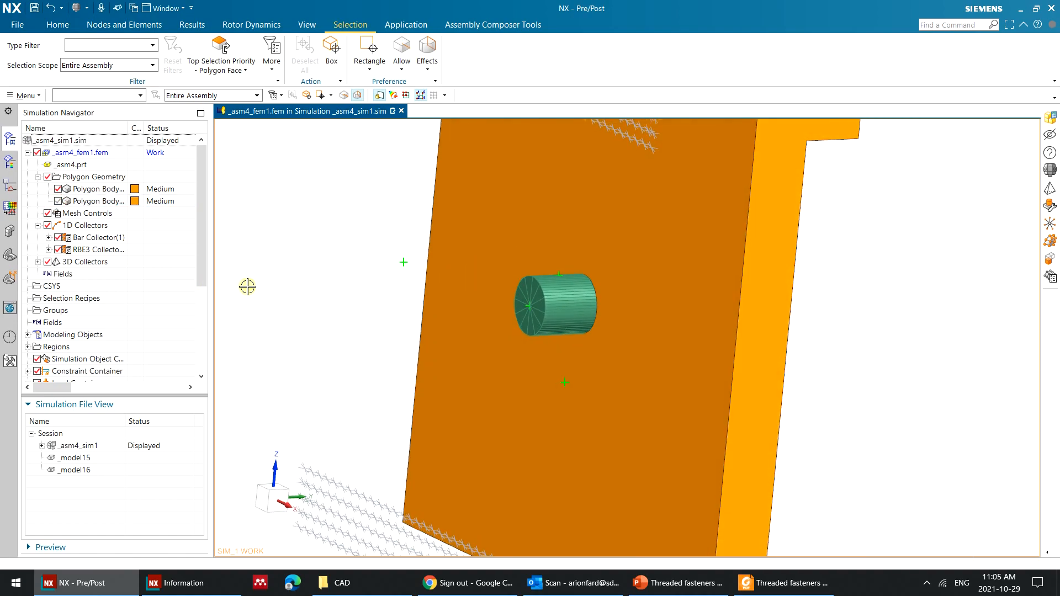
{"action": "right_click", "coordinate": [106, 246]}
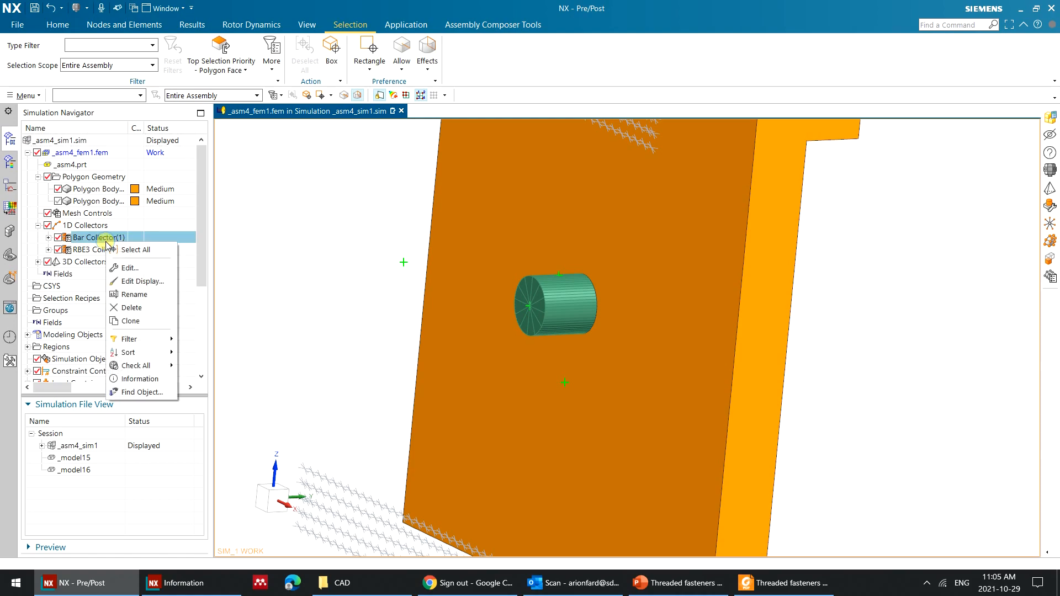
{"action": "left_click", "coordinate": [134, 286]}
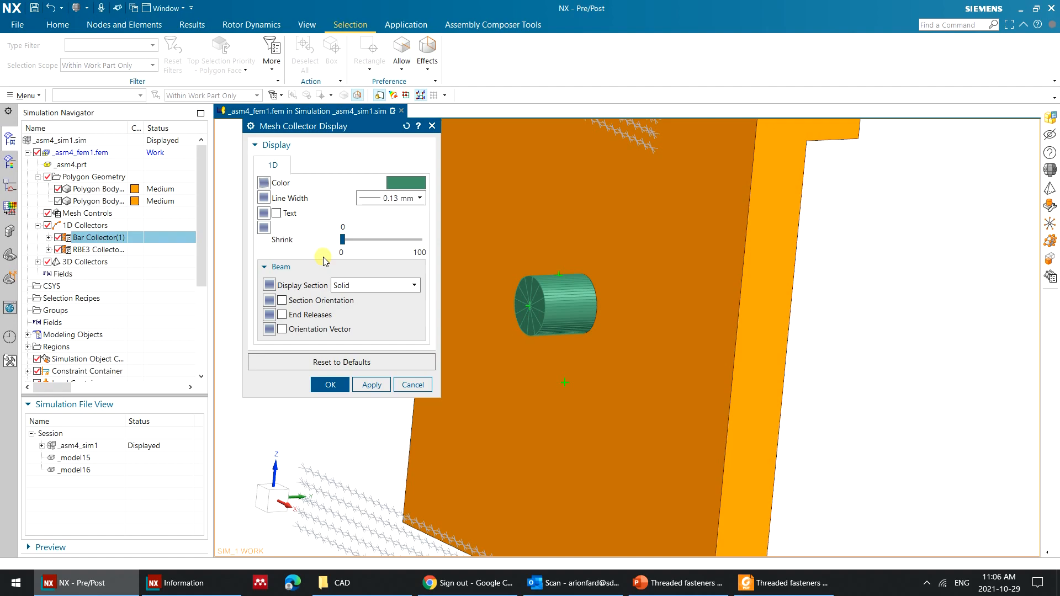
{"action": "left_click", "coordinate": [331, 384]}
{"action": "mouse_move", "coordinate": [839, 336]}
{"action": "middle_mouse_down"}
{"action": "mouse_move", "coordinate": [777, 329]}
{"action": "mouse_move", "coordinate": [811, 309]}
{"action": "mouse_move", "coordinate": [845, 322]}
{"action": "middle_mouse_up"}
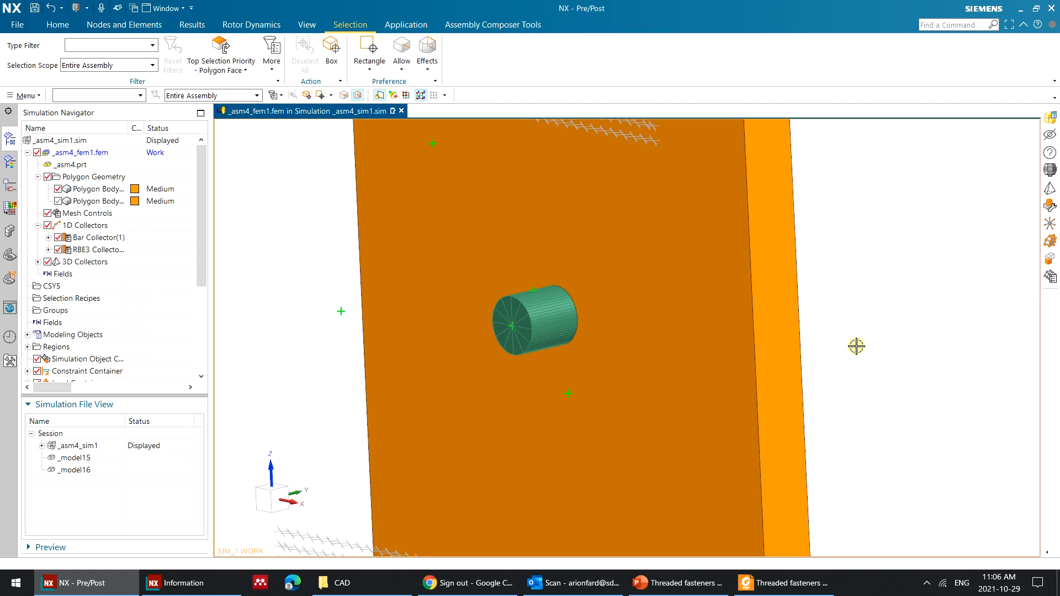
{"action": "middle_click_drag", "start_coordinate": [863, 345], "coordinate": [826, 350]}
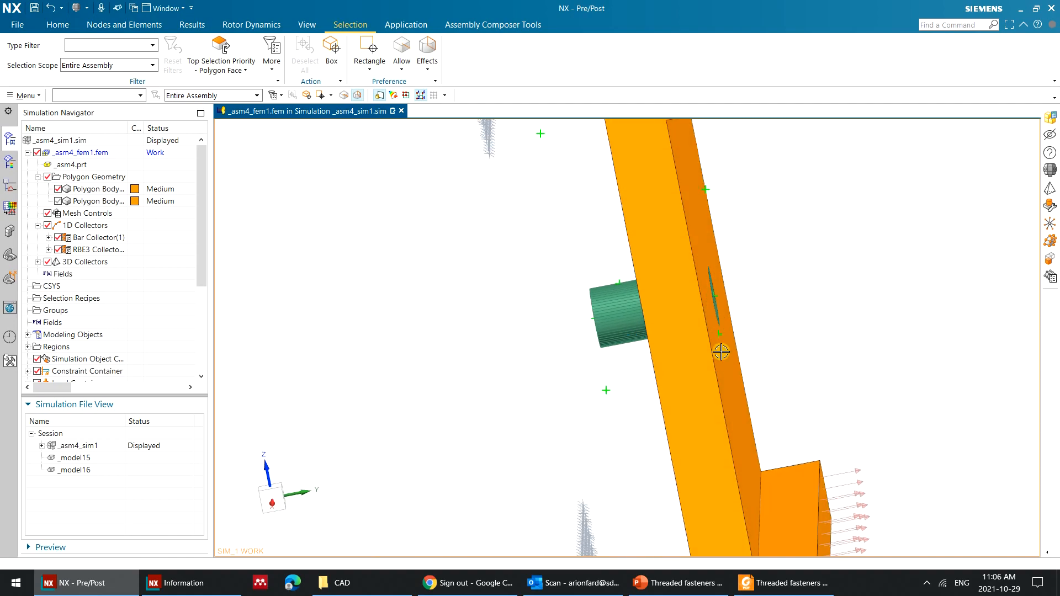
{"action": "middle_click_drag", "start_coordinate": [627, 350], "coordinate": [596, 345]}
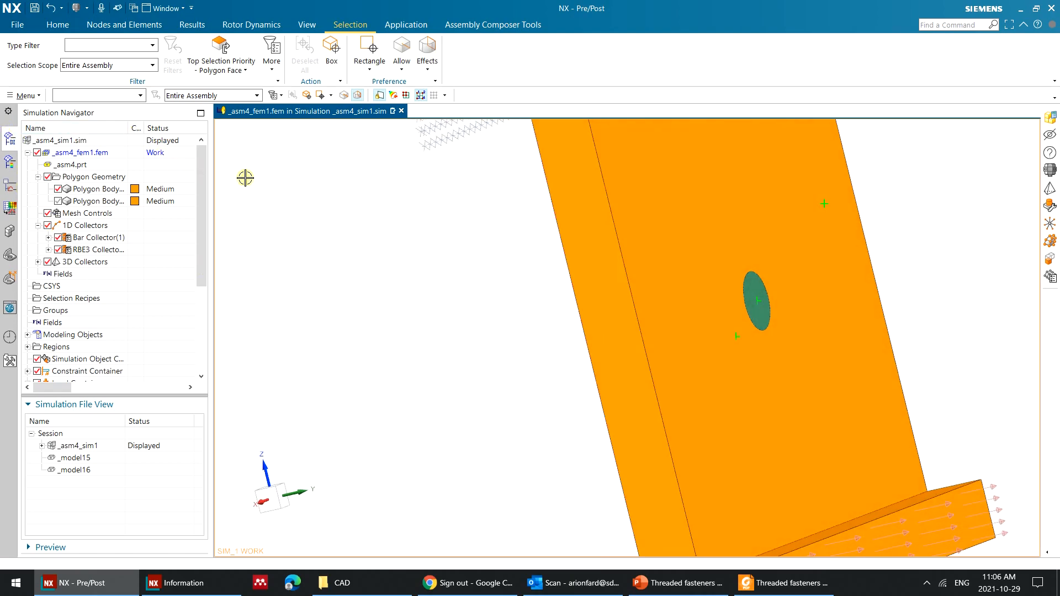
Show the hidden polygon body and make the simulation the active work context.
{"action": "left_click", "coordinate": [58, 25]}
{"action": "middle_click_drag", "start_coordinate": [502, 279], "coordinate": [338, 248]}
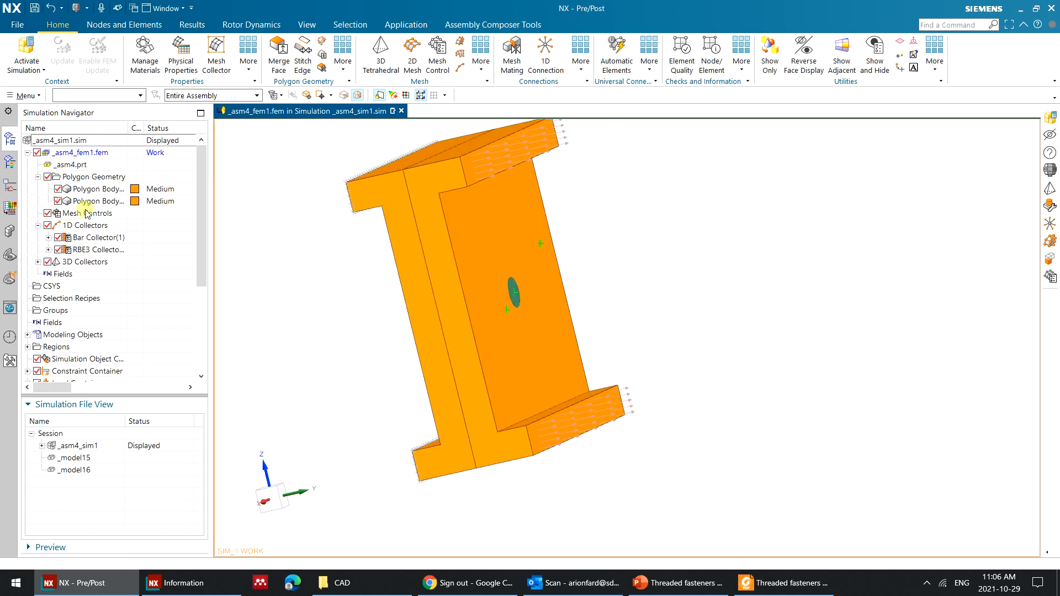
{"action": "left_click", "coordinate": [25, 48]}
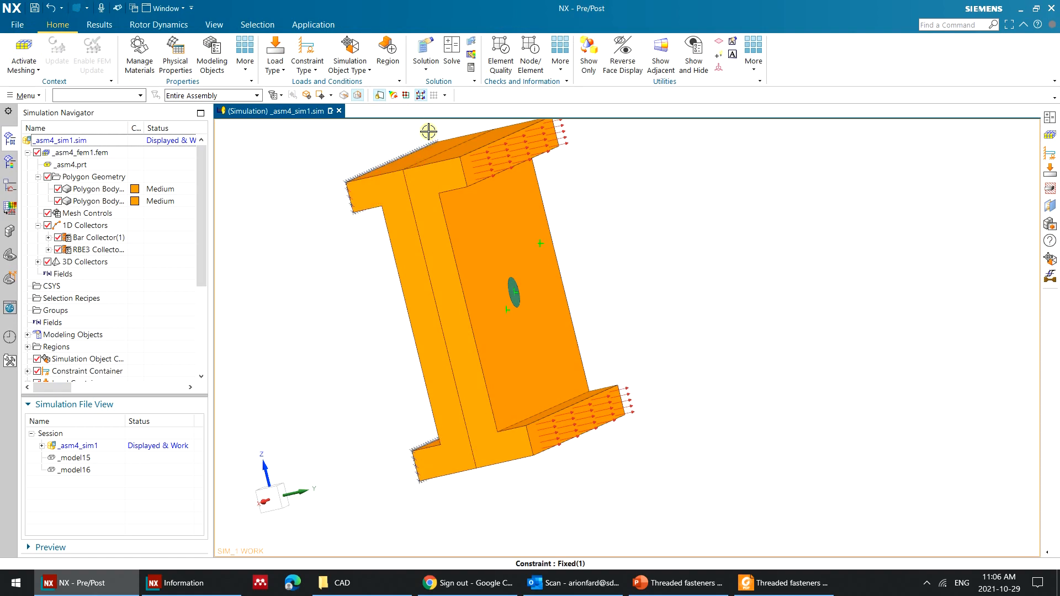
{"action": "scroll", "coordinate": [131, 288], "scroll_direction": "down", "scroll_amount": 3}
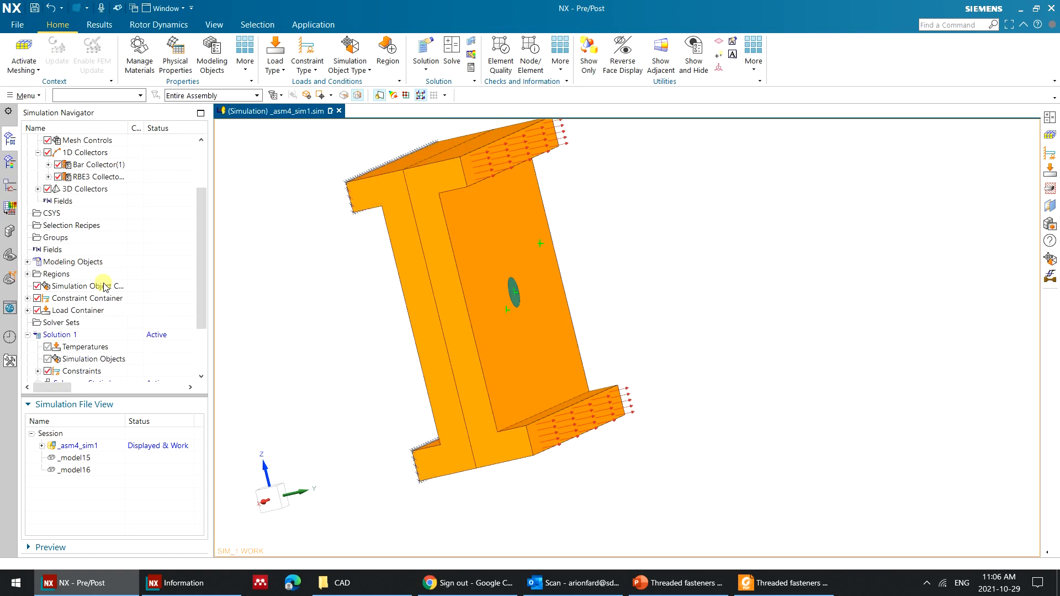
{"action": "left_click", "coordinate": [27, 274]}
{"action": "left_click", "coordinate": [27, 274]}
{"action": "left_click", "coordinate": [27, 274]}
{"action": "left_click", "coordinate": [27, 273]}
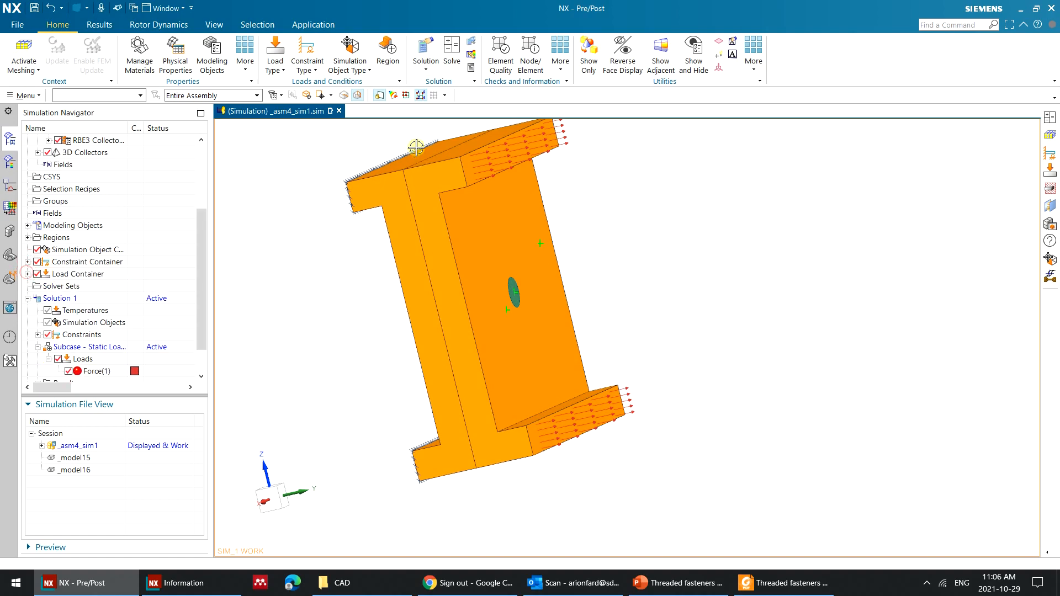
Solve Solution 1 with the model setup check on, decline the message review and close the job monitors.
{"action": "left_click", "coordinate": [451, 54]}
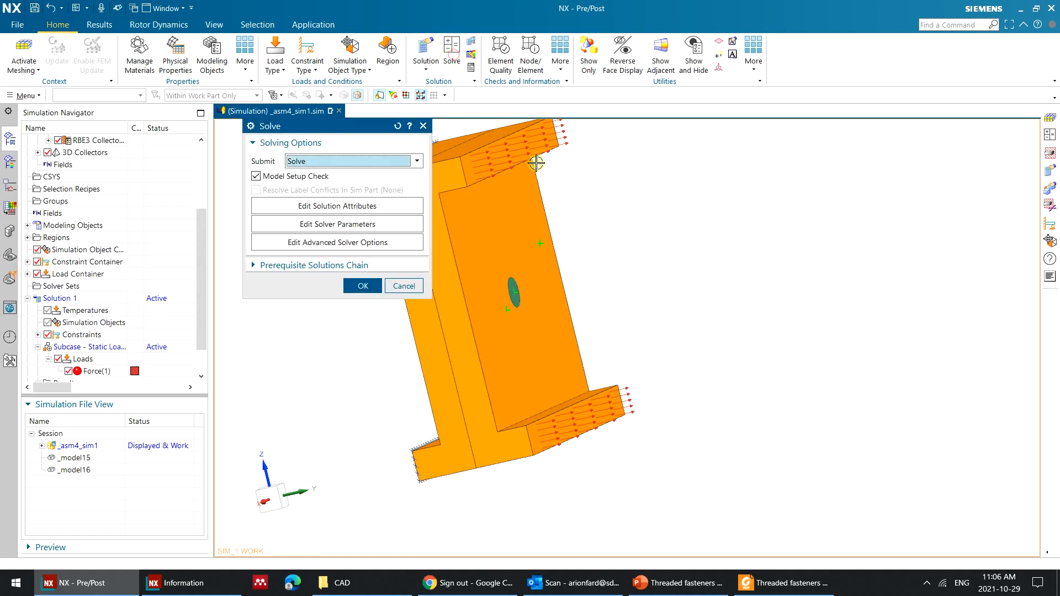
{"action": "left_click", "coordinate": [362, 285]}
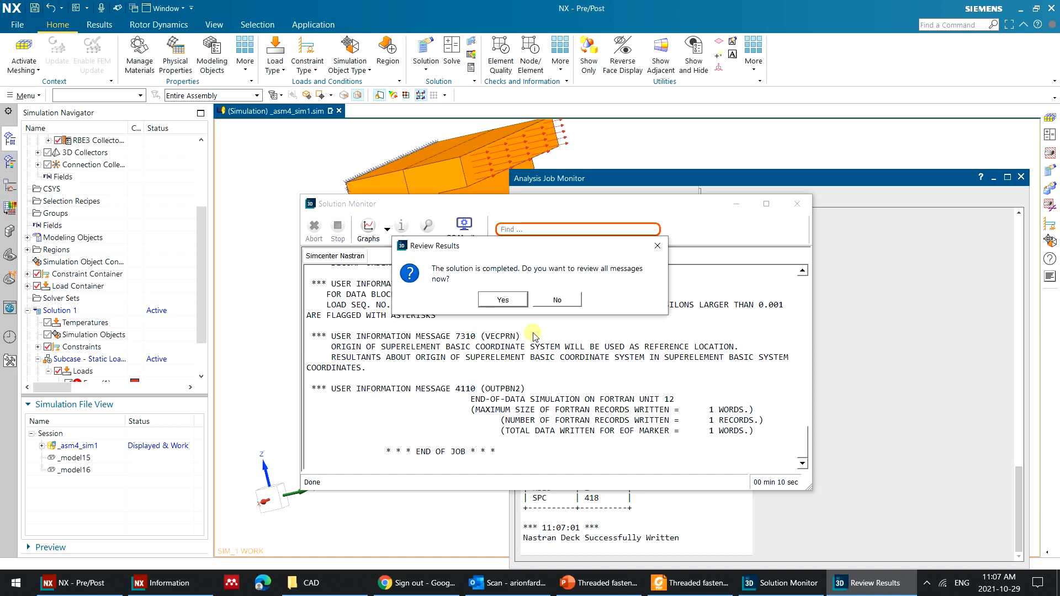
{"action": "left_click", "coordinate": [557, 301]}
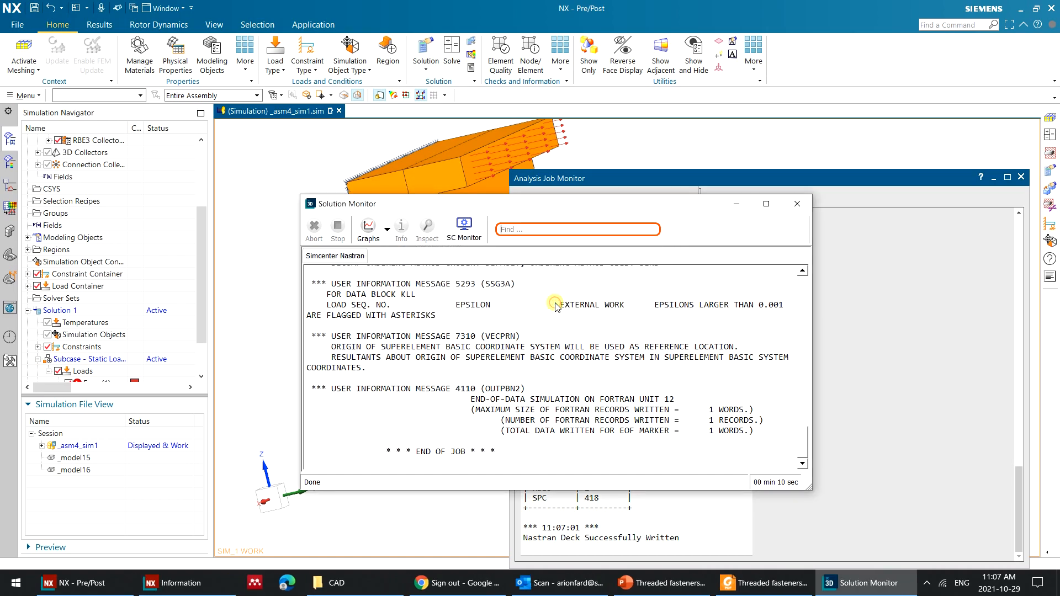
{"action": "left_click", "coordinate": [992, 182]}
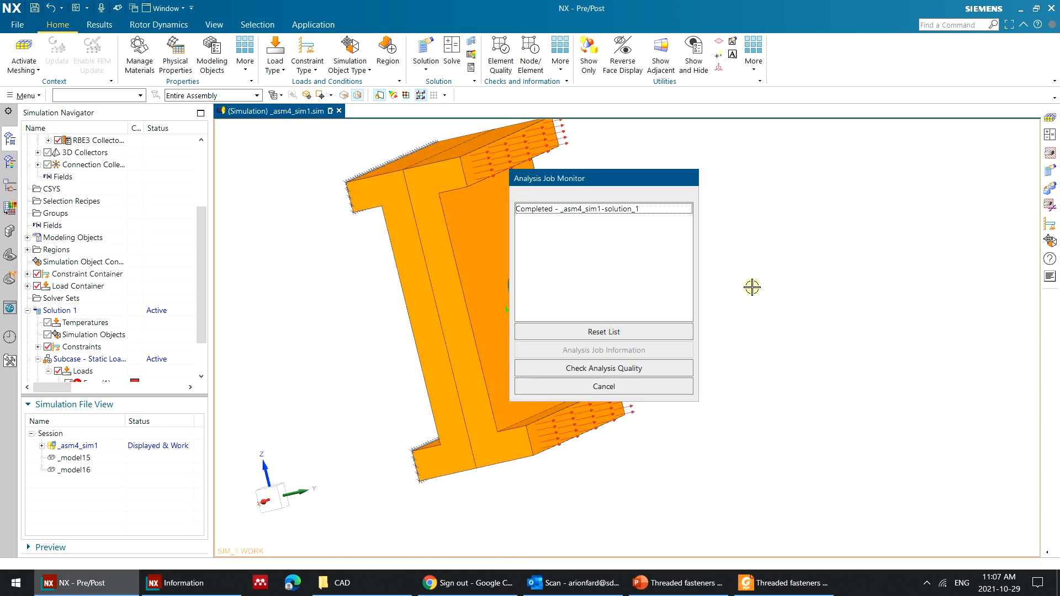
{"action": "left_click", "coordinate": [670, 386]}
Open the Structural results of Solution 1, check which result types are available, and return to the simulation tree.
{"action": "double_click", "coordinate": [86, 359]}
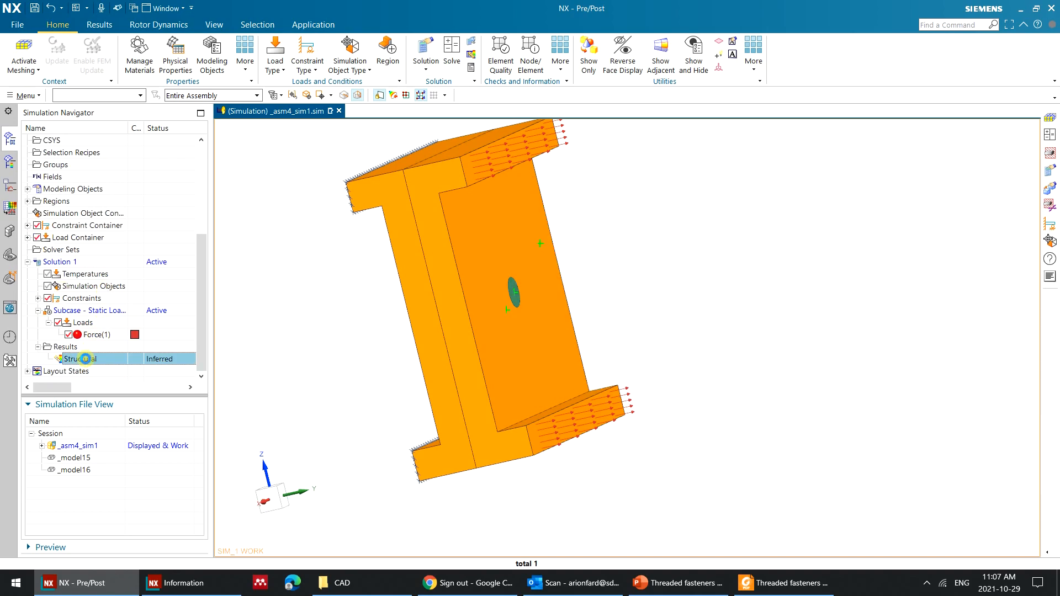
{"action": "left_click", "coordinate": [37, 165]}
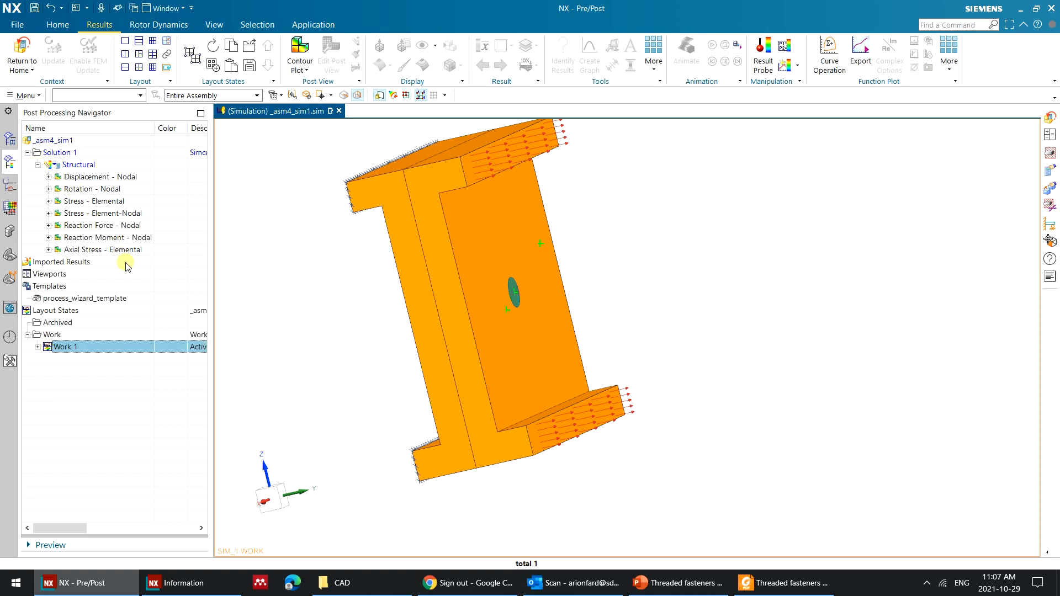
{"action": "left_click", "coordinate": [16, 136]}
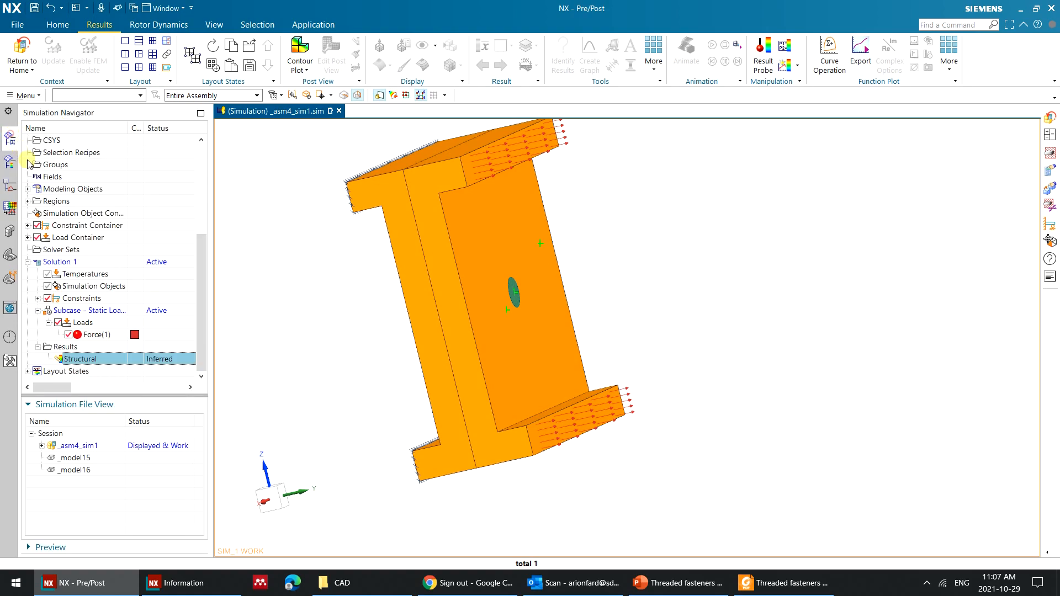
Edit Solution 1's Structural Output Requests1 in the case control and enable the BOLTRESULTS request.
{"action": "right_click", "coordinate": [80, 266]}
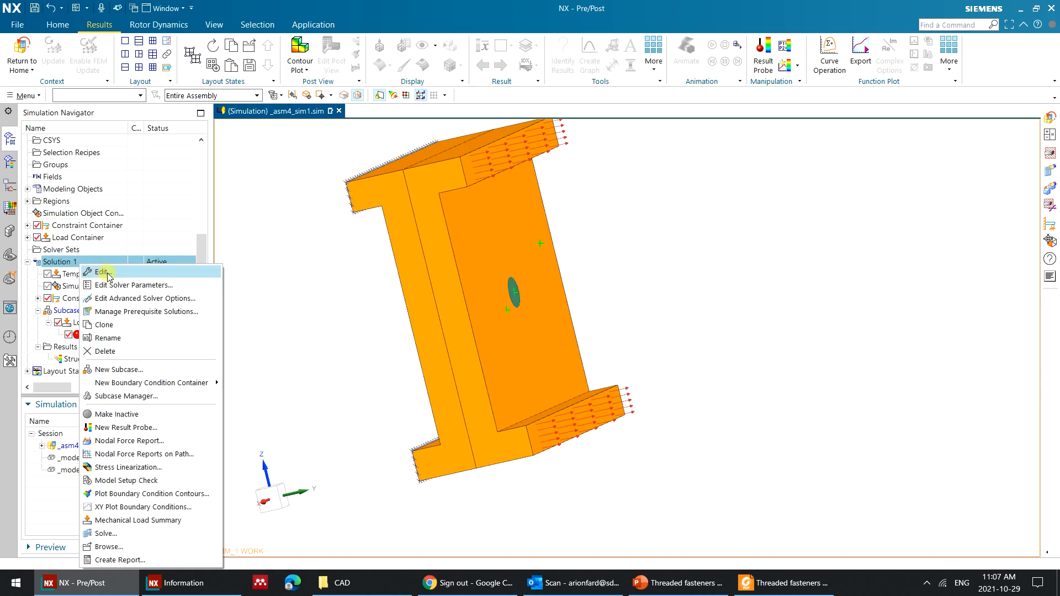
{"action": "left_click", "coordinate": [135, 278]}
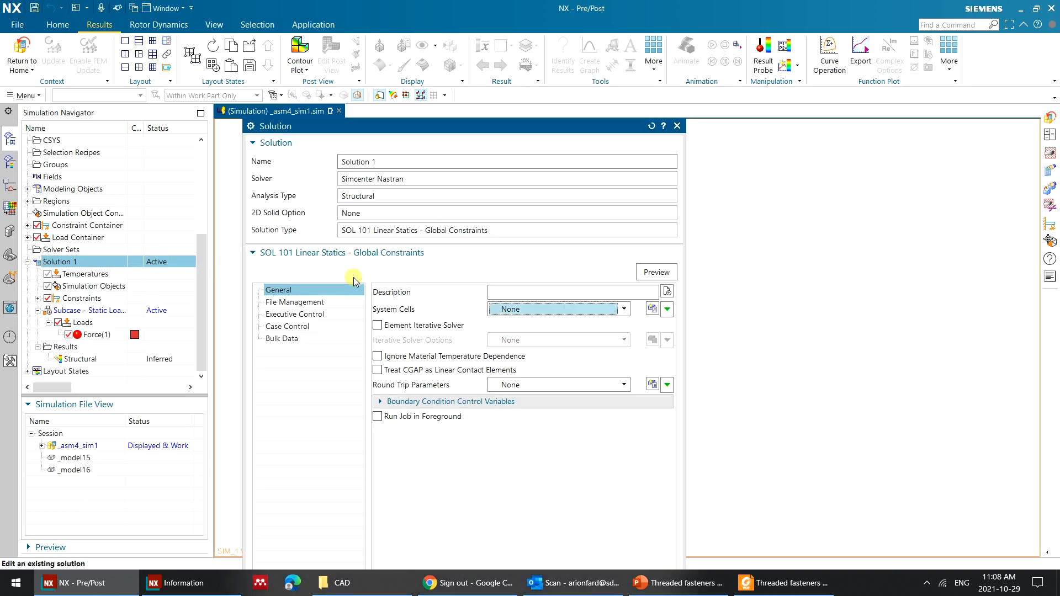
{"action": "left_click", "coordinate": [323, 327]}
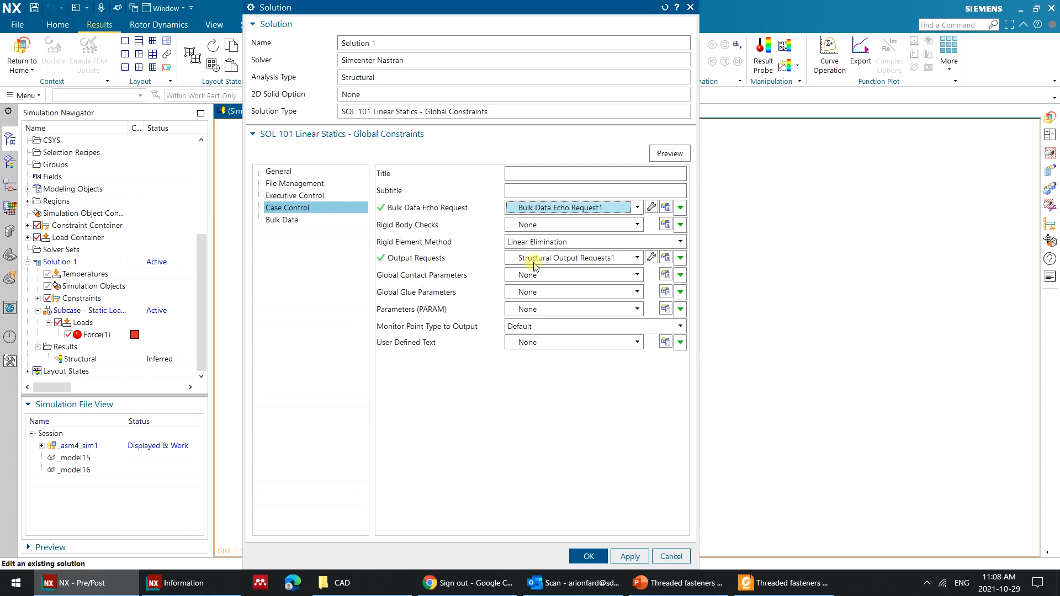
{"action": "left_click", "coordinate": [652, 259]}
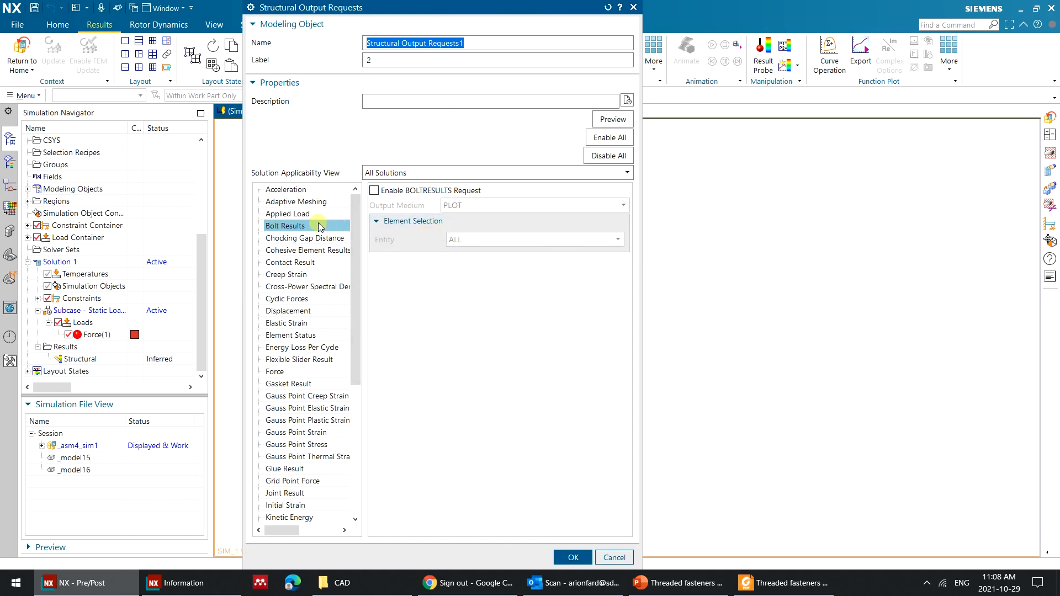
{"action": "left_click", "coordinate": [374, 190]}
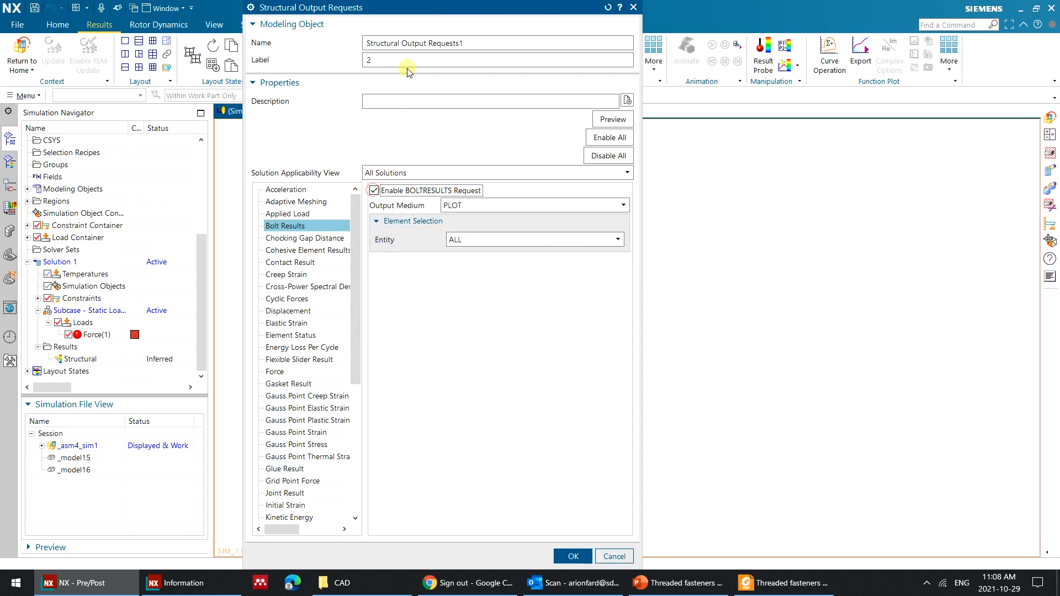
{"action": "left_click_drag", "start_coordinate": [415, 7], "coordinate": [468, 8]}
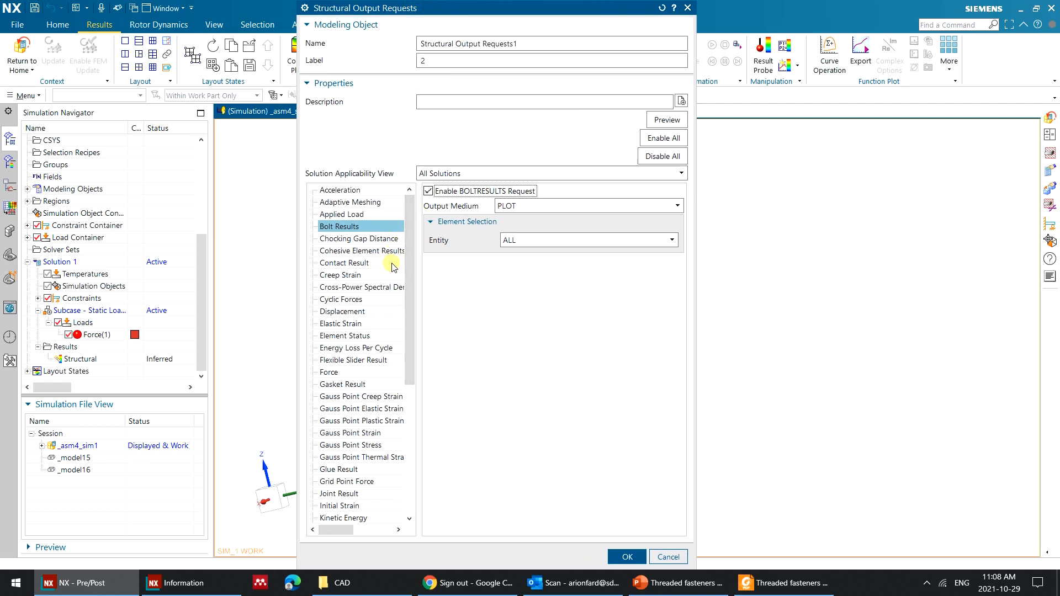
Review the Stress and Bolt Results requests, and accept the edited output requests and Solution 1.
{"action": "scroll", "coordinate": [393, 267], "scroll_direction": "down", "scroll_amount": 6}
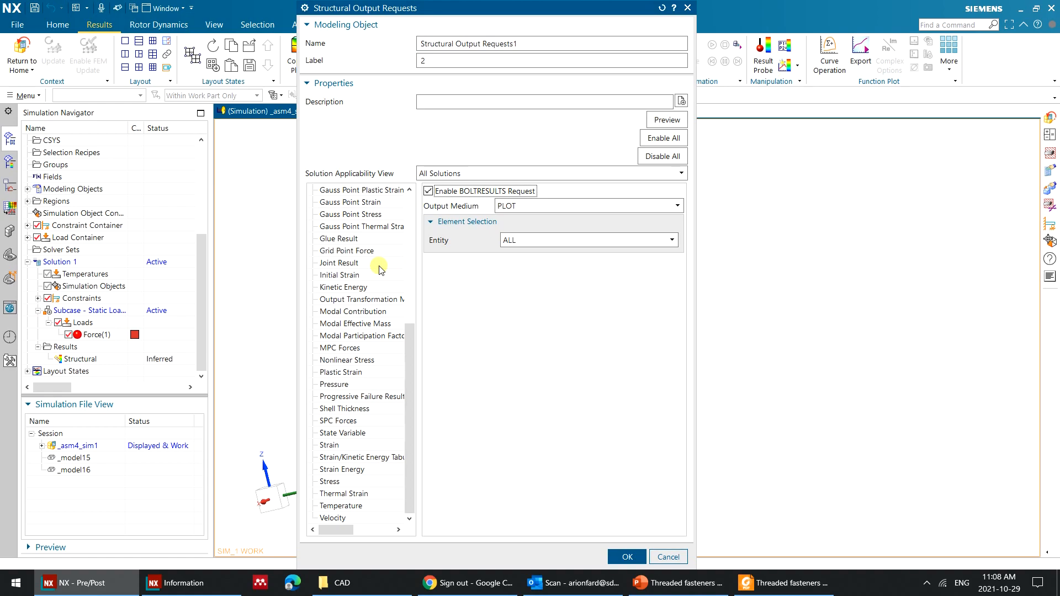
{"action": "left_click", "coordinate": [334, 481]}
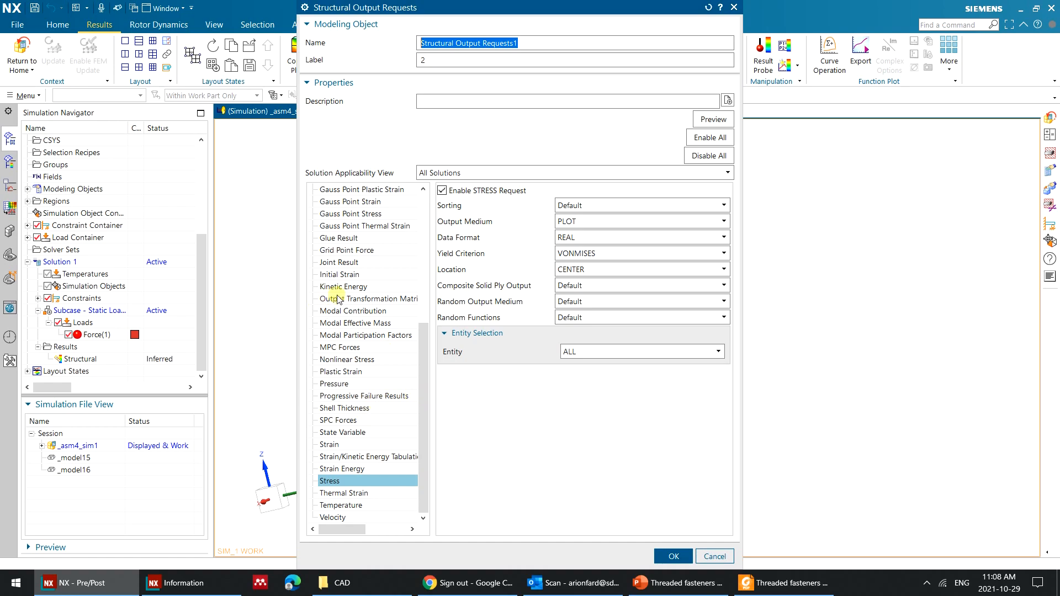
{"action": "scroll", "coordinate": [340, 291], "scroll_direction": "up", "scroll_amount": 6}
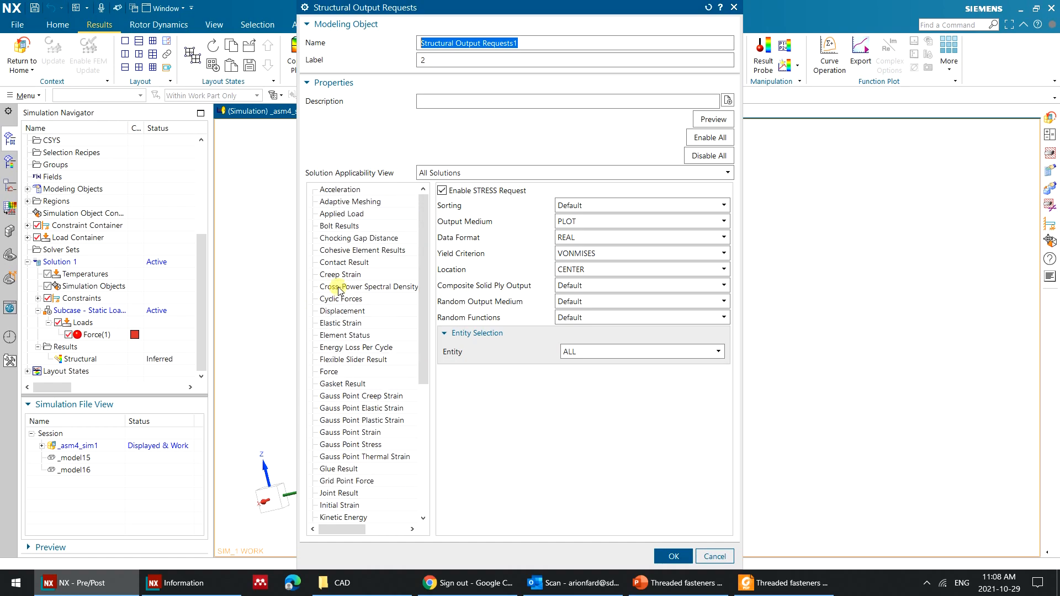
{"action": "left_click", "coordinate": [346, 226]}
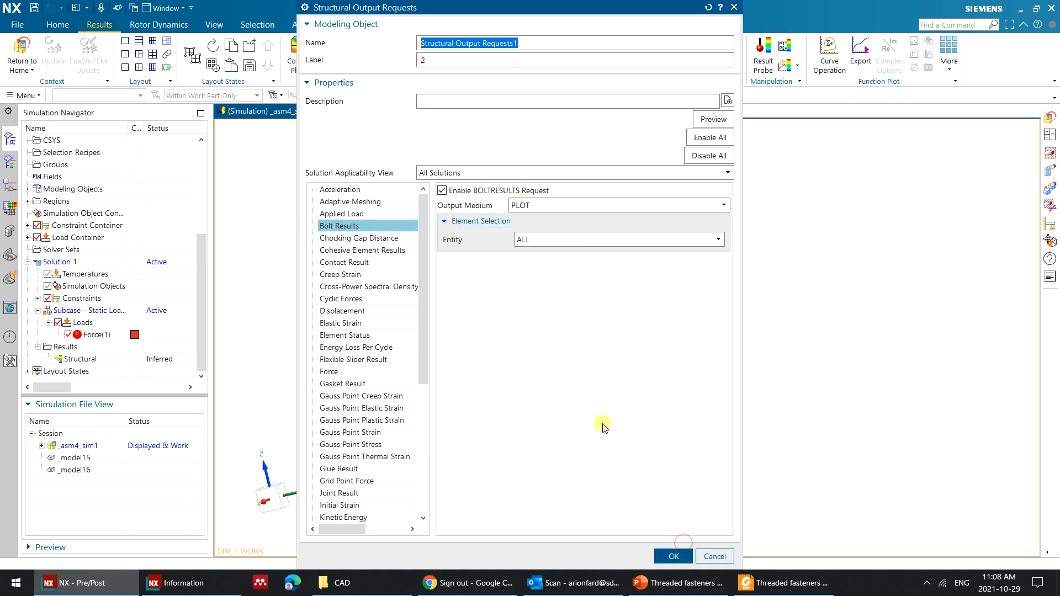
{"action": "left_click", "coordinate": [675, 556]}
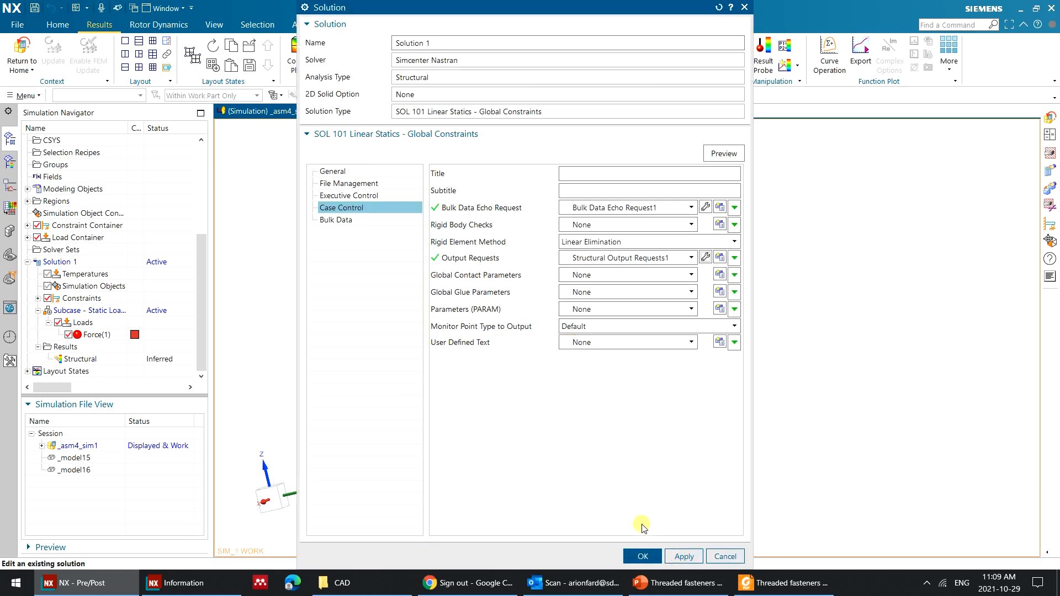
{"action": "left_click", "coordinate": [641, 555]}
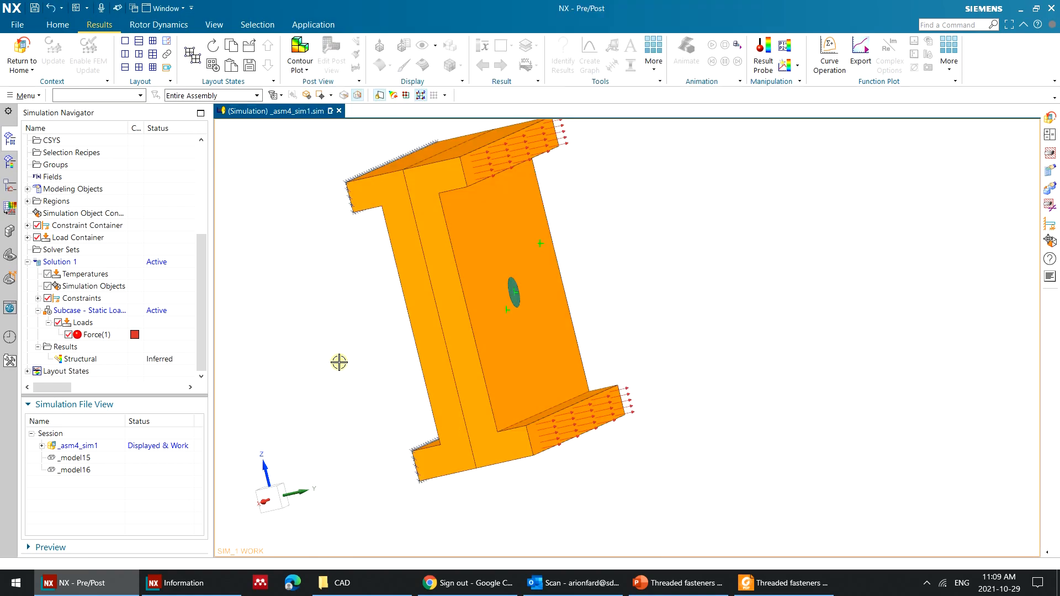
Open the Structural results of Solution 1, plot Axial Stress - Elemental and inspect the bolt shank from several angles.
{"action": "double_click", "coordinate": [80, 362]}
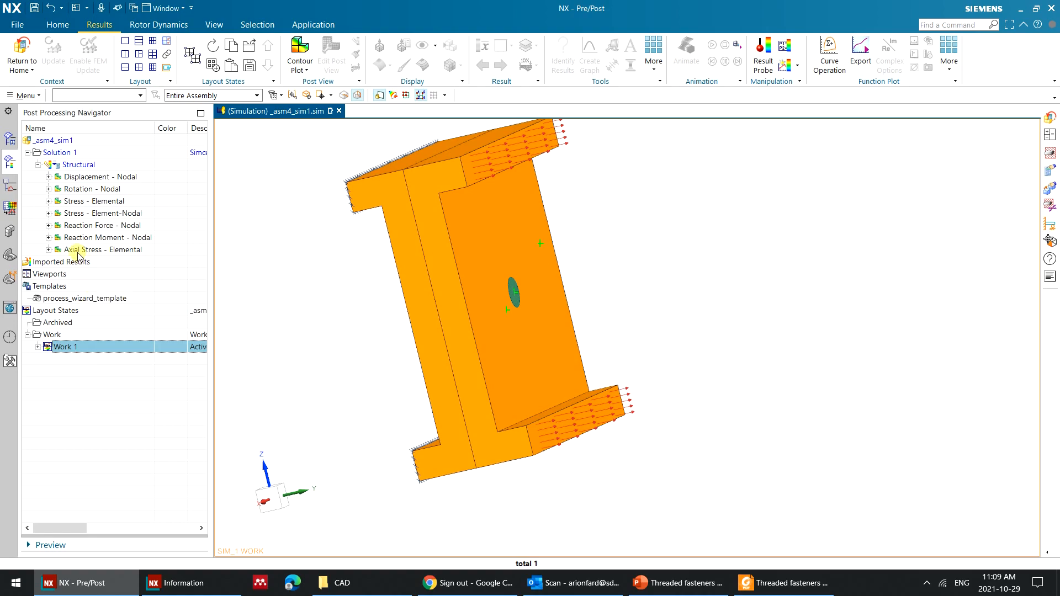
{"action": "left_click", "coordinate": [101, 251]}
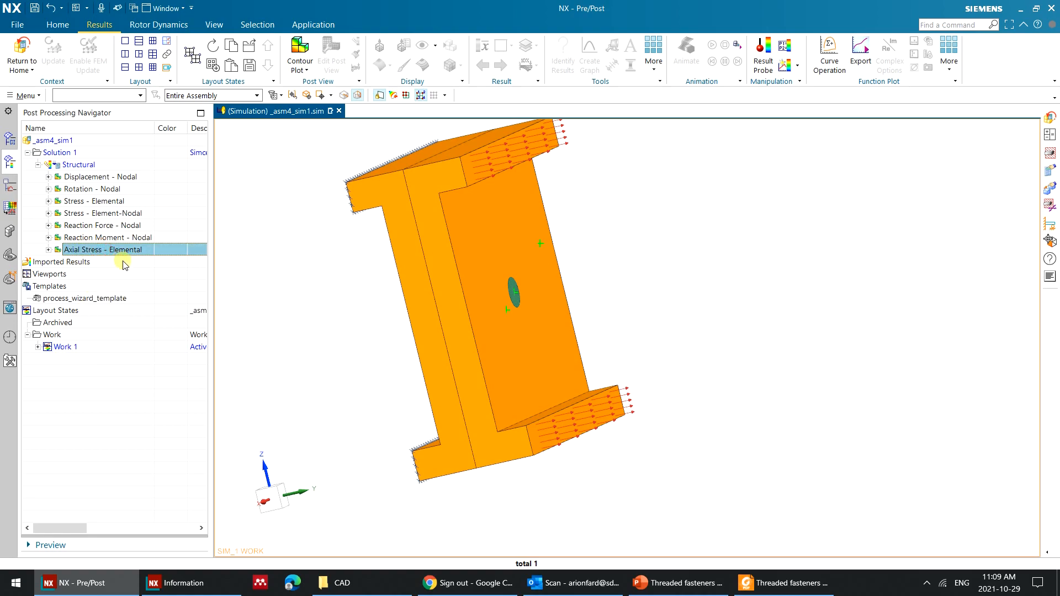
{"action": "double_click", "coordinate": [47, 251]}
{"action": "middle_click_drag", "start_coordinate": [425, 279], "coordinate": [449, 297]}
{"action": "key", "text": "F8"}
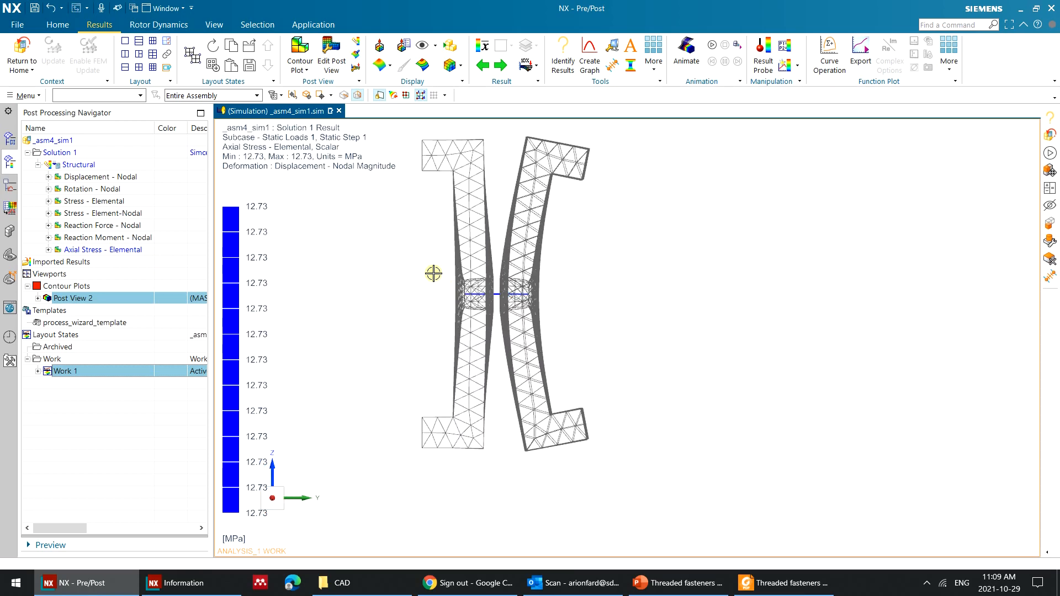
{"action": "middle_click_drag", "start_coordinate": [421, 279], "coordinate": [405, 284]}
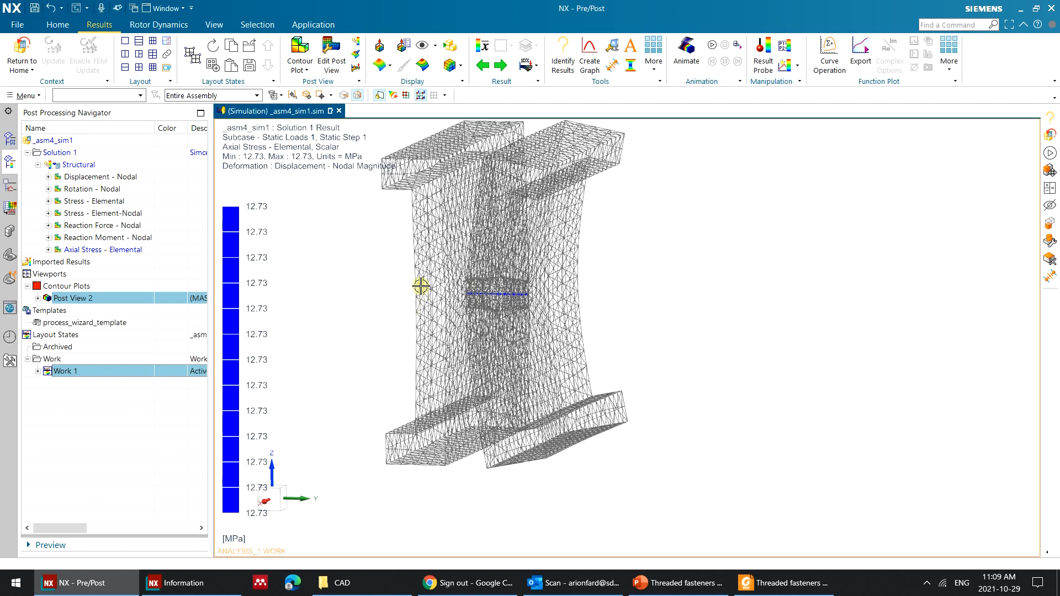
{"action": "scroll", "coordinate": [421, 285], "scroll_direction": "down", "scroll_amount": 1}
{"action": "scroll", "coordinate": [377, 236], "scroll_direction": "up", "scroll_amount": 1}
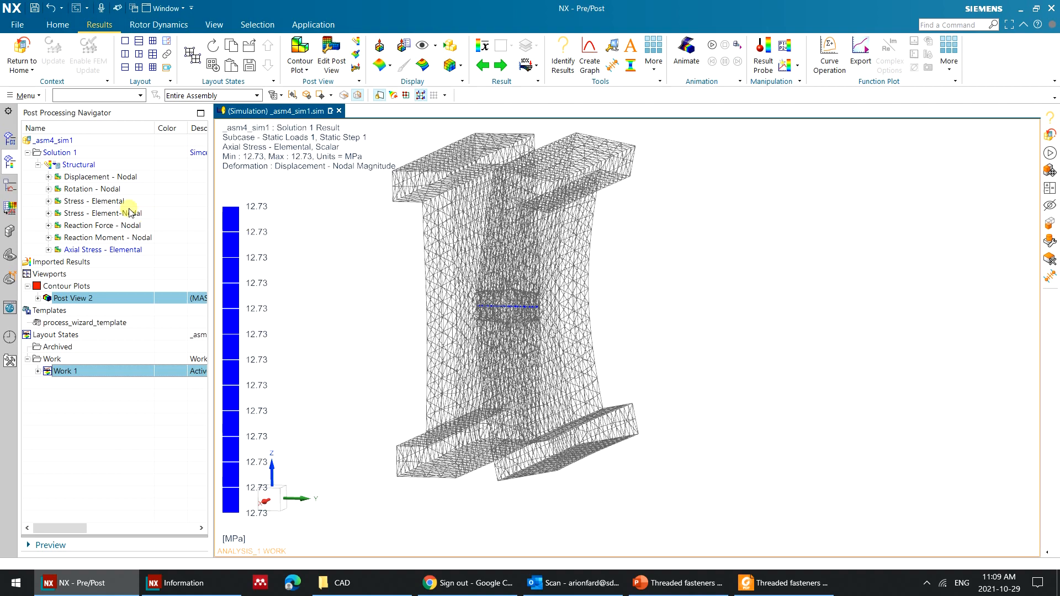
Plot Stress - Element-Nodal and examine the von Mises stress around the bolt hole.
{"action": "double_click", "coordinate": [105, 211]}
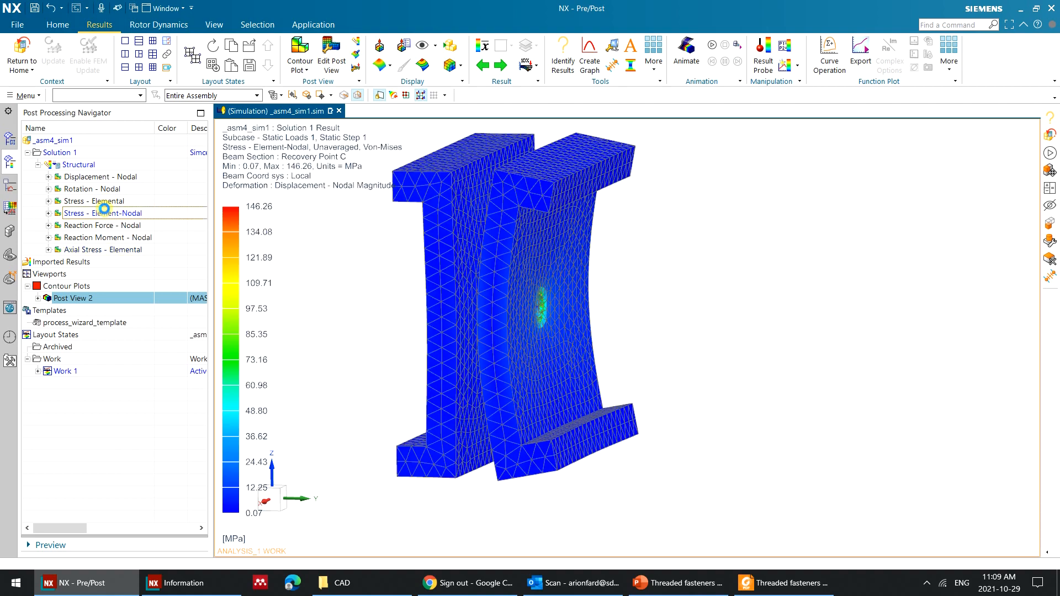
{"action": "middle_click_drag", "start_coordinate": [364, 287], "coordinate": [331, 282]}
{"action": "scroll", "coordinate": [491, 291], "scroll_direction": "up", "scroll_amount": 4}
{"action": "mouse_move", "coordinate": [606, 310]}
{"action": "middle_mouse_down"}
{"action": "mouse_move", "coordinate": [590, 309]}
{"action": "mouse_move", "coordinate": [604, 318]}
{"action": "middle_mouse_up"}
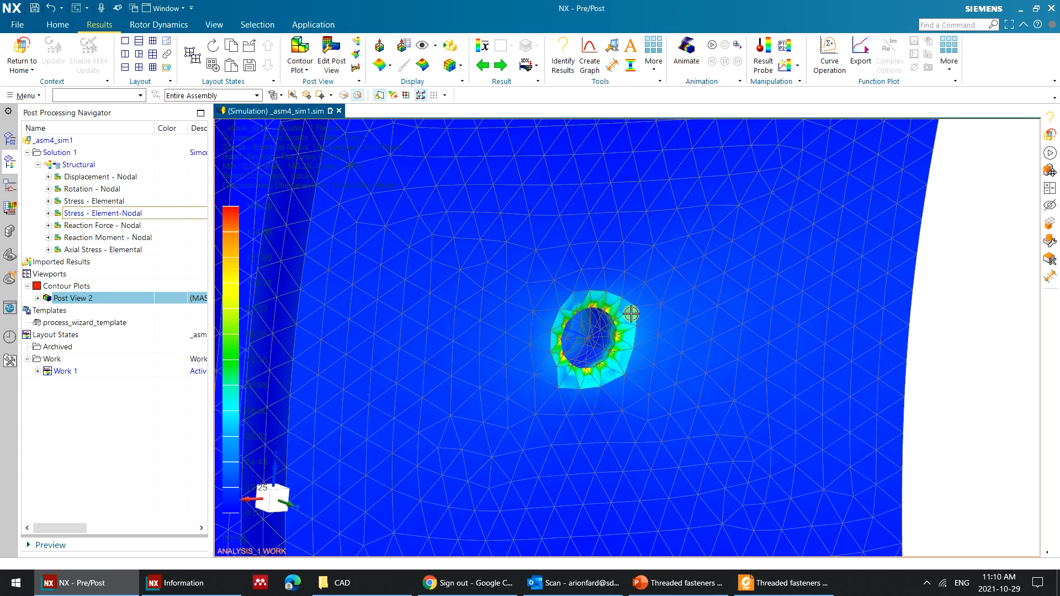
{"action": "scroll", "coordinate": [631, 313], "scroll_direction": "down", "scroll_amount": 3}
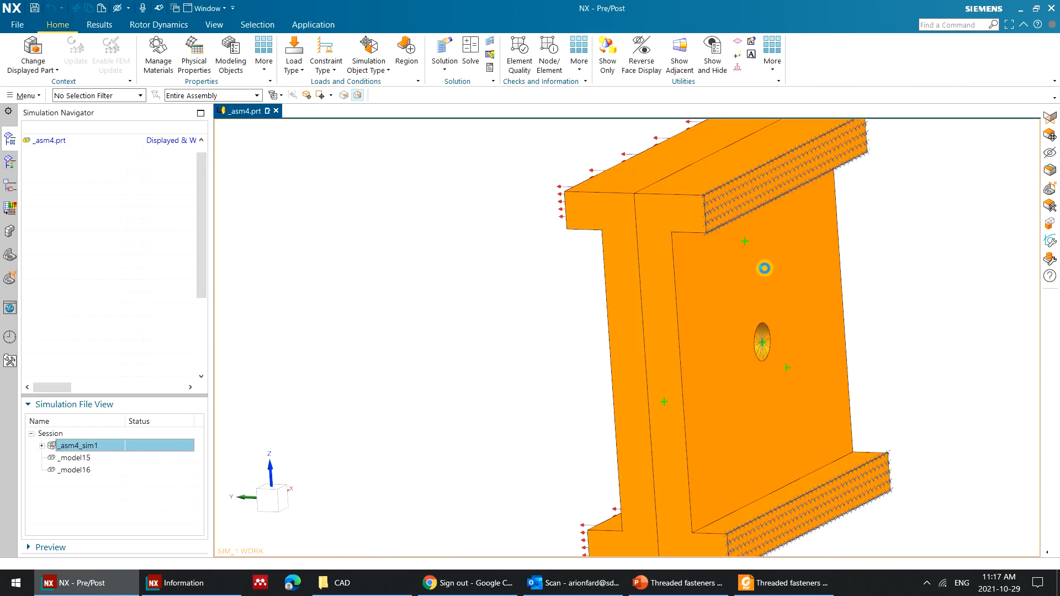
Locate the bar and RBE3 collectors under 1D Collectors and activate meshing for _asm4_fem1.fem.
{"action": "middle_click_drag", "start_coordinate": [914, 267], "coordinate": [791, 285]}
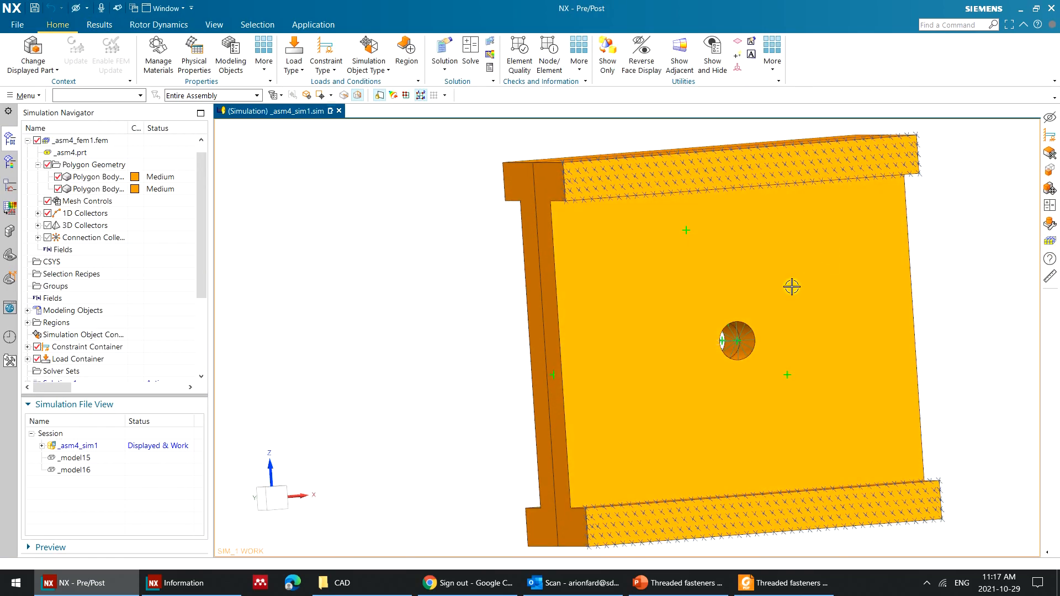
{"action": "scroll", "coordinate": [767, 329], "scroll_direction": "up", "scroll_amount": 3}
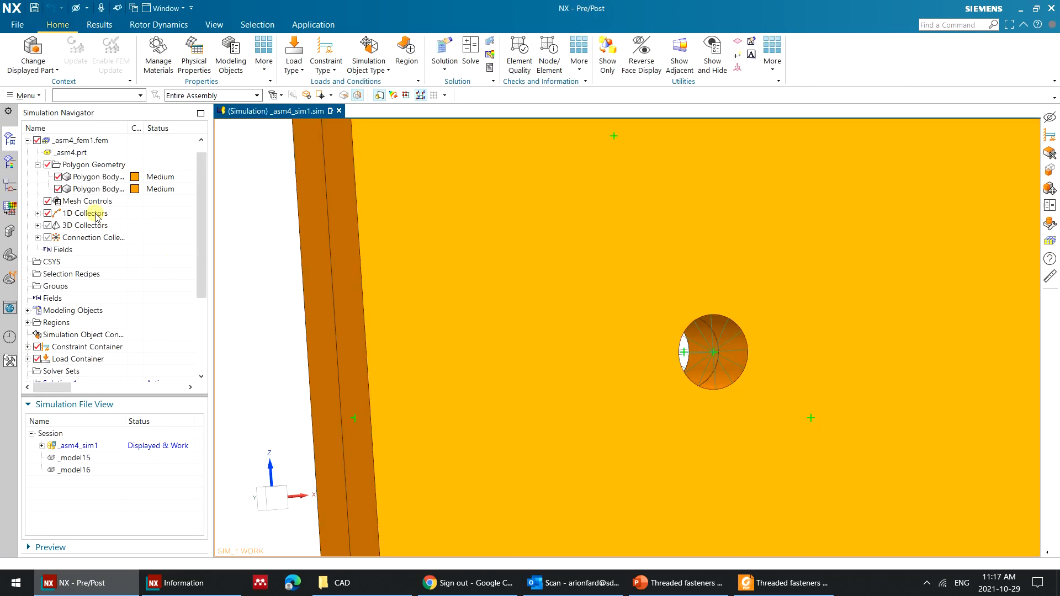
{"action": "left_click", "coordinate": [37, 213]}
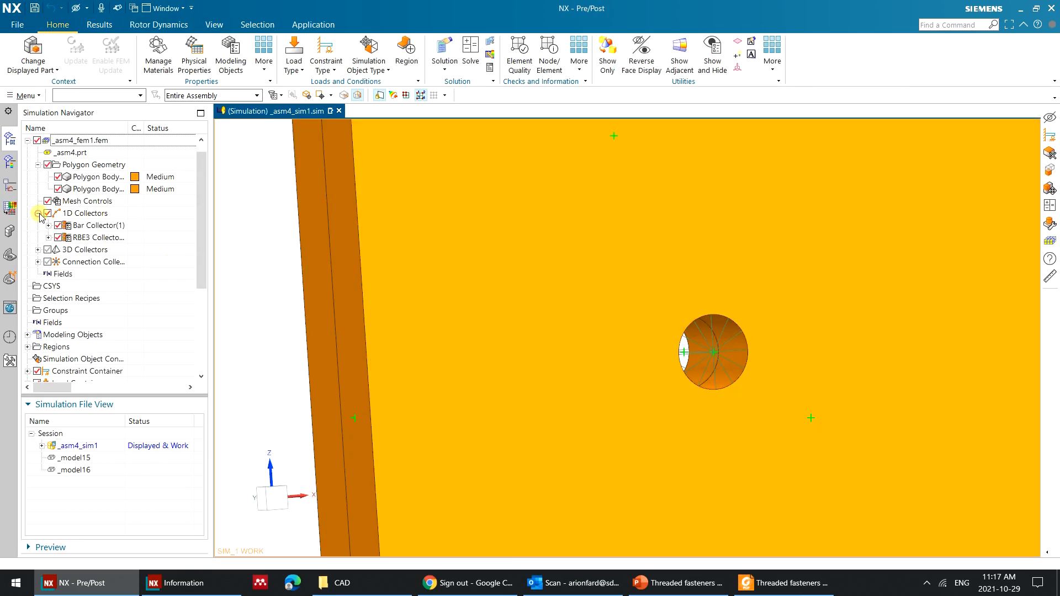
{"action": "left_click", "coordinate": [102, 226]}
{"action": "left_click", "coordinate": [102, 239], "text": "ctrl"}
{"action": "right_click", "coordinate": [103, 238]}
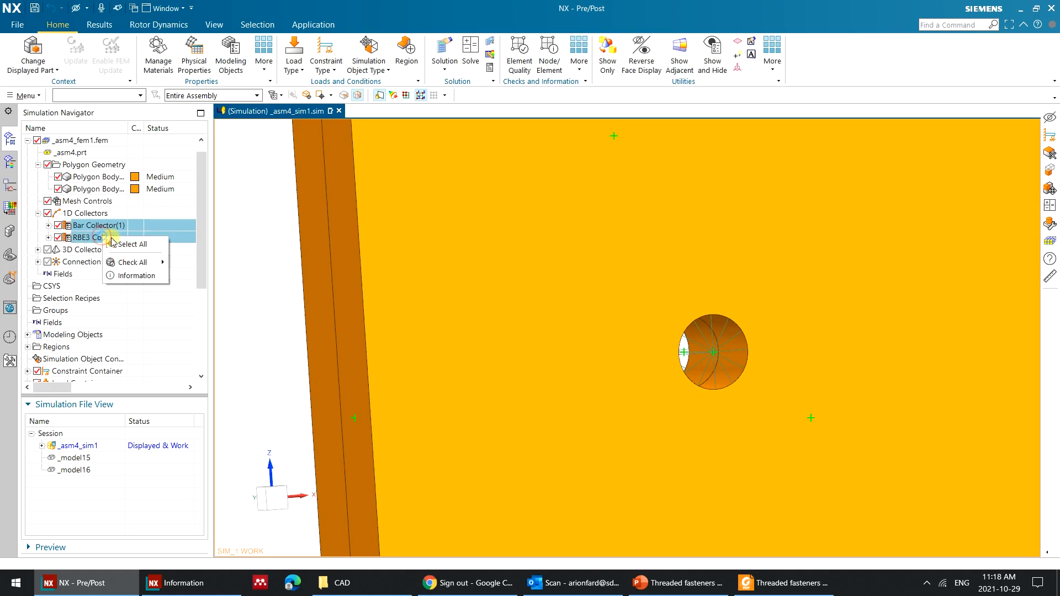
{"action": "left_click", "coordinate": [27, 69]}
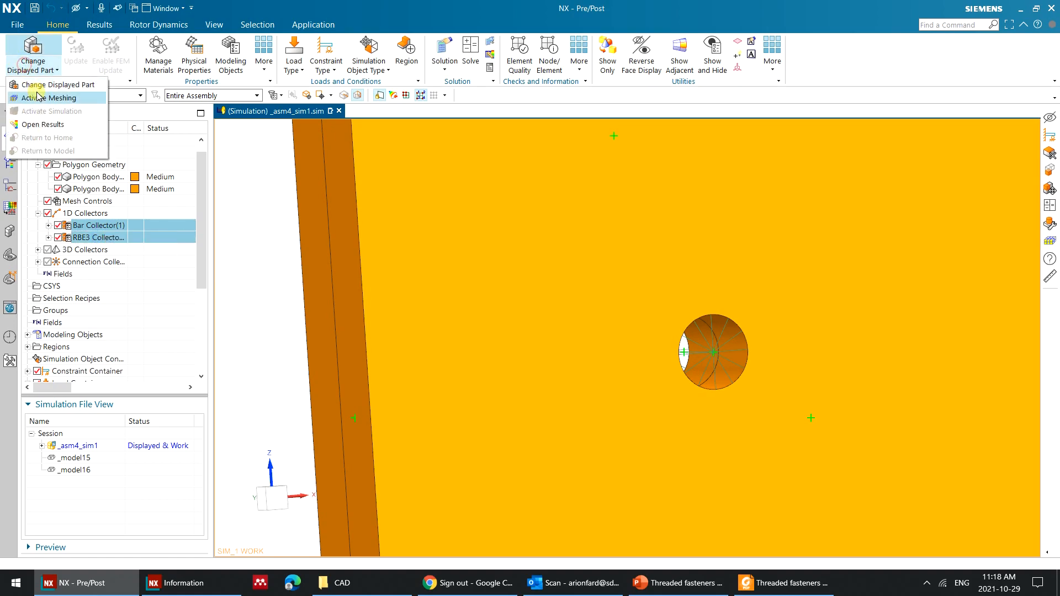
{"action": "left_click", "coordinate": [39, 100]}
Delete the bar and RBE3 collectors of the existing bolt connection.
{"action": "left_click", "coordinate": [91, 225]}
{"action": "left_click", "coordinate": [94, 238], "text": "ctrl"}
{"action": "right_click", "coordinate": [95, 239]}
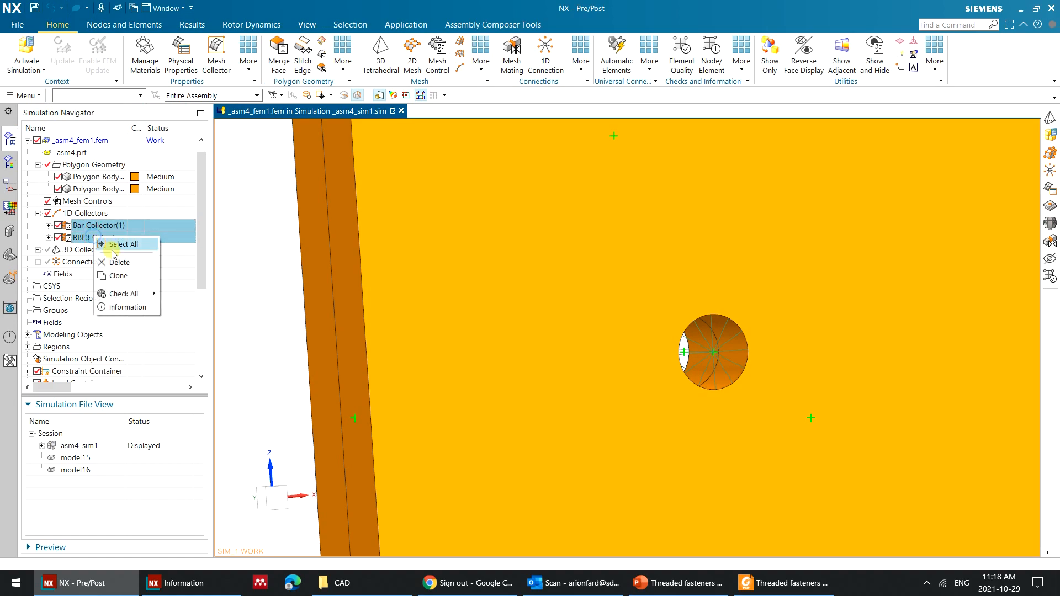
{"action": "left_click", "coordinate": [114, 258]}
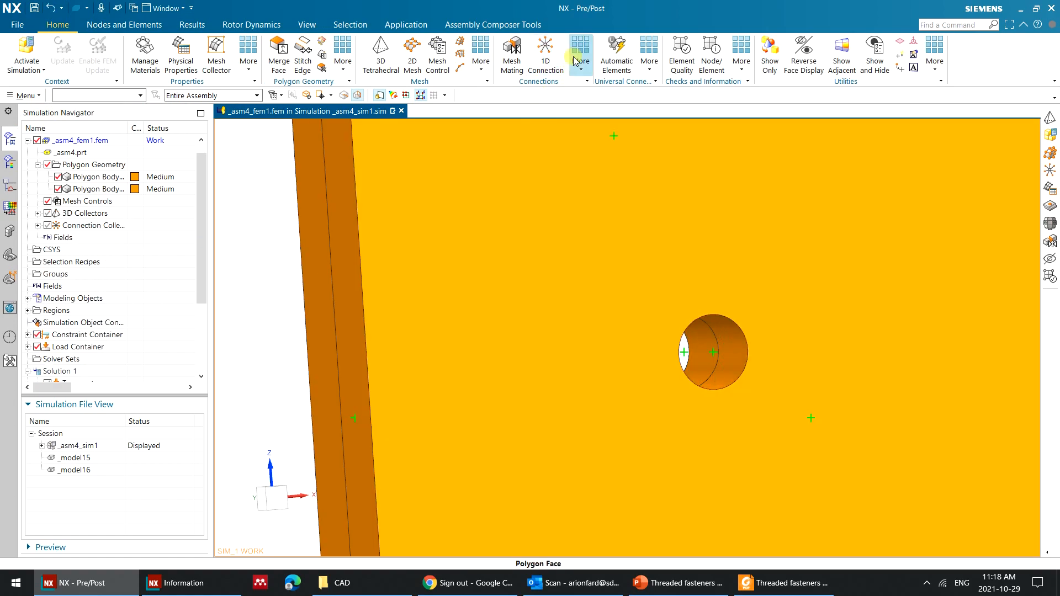
Start a Bolt in Tapped Hole connection with the near plate's outer hole edge as head and the far plate's hole face as tapped surface.
{"action": "left_click", "coordinate": [581, 55]}
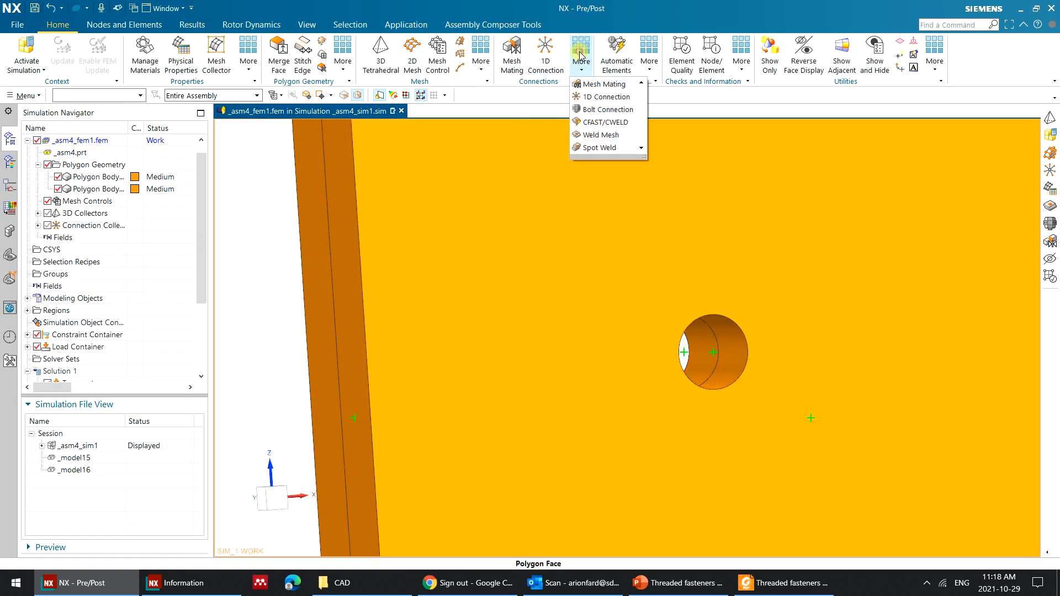
{"action": "left_click", "coordinate": [603, 97]}
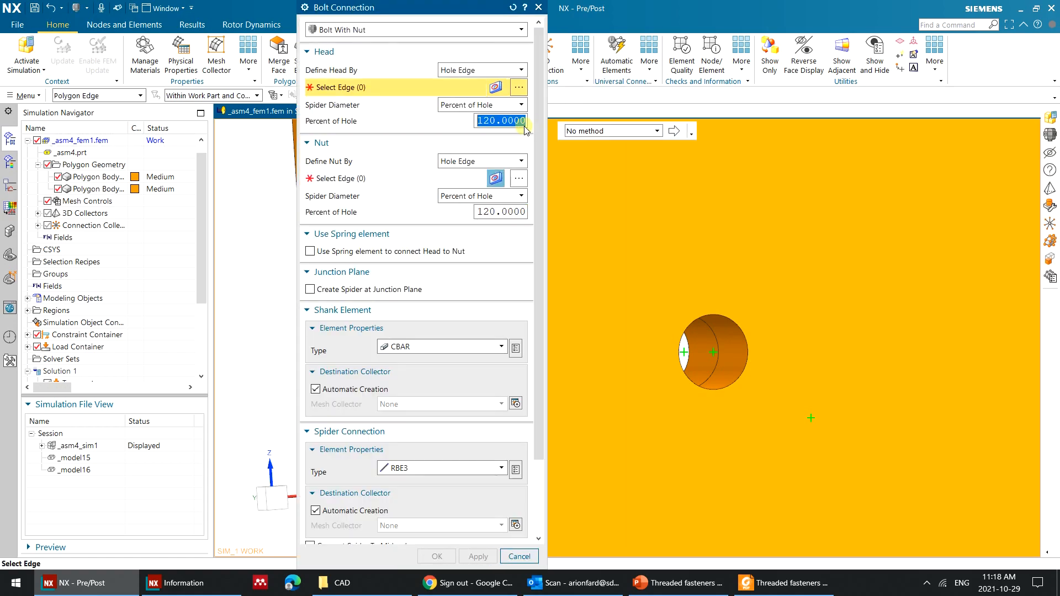
{"action": "left_click", "coordinate": [424, 30]}
{"action": "left_click", "coordinate": [424, 55]}
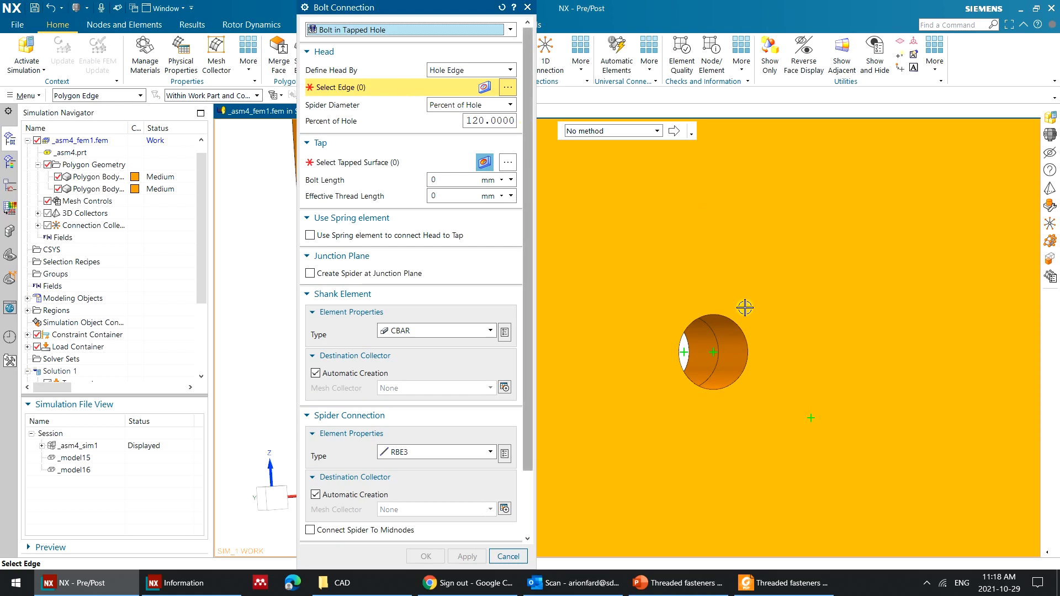
{"action": "left_click", "coordinate": [743, 325]}
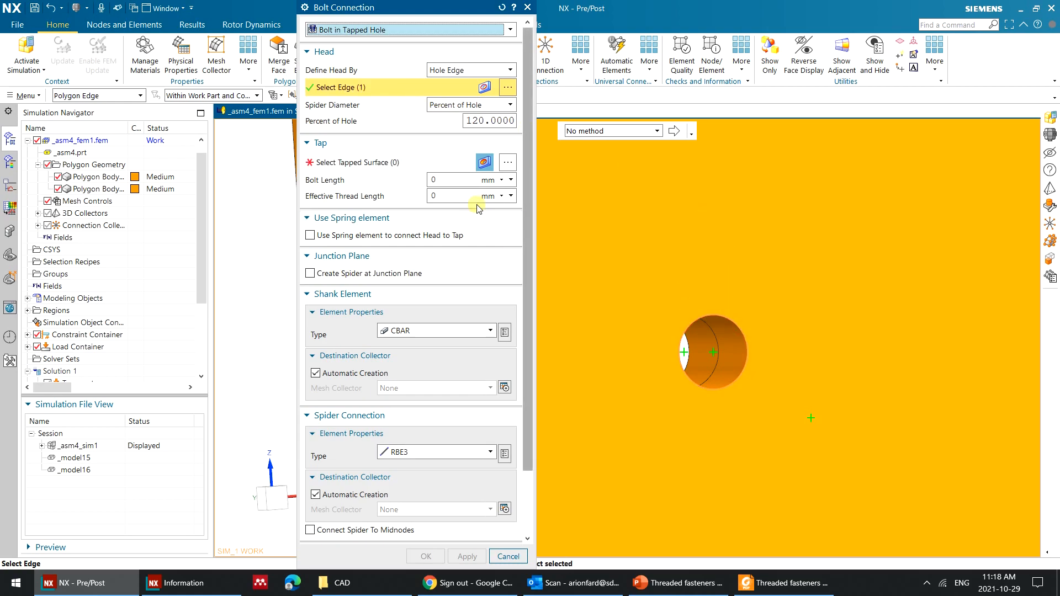
{"action": "left_click", "coordinate": [414, 166]}
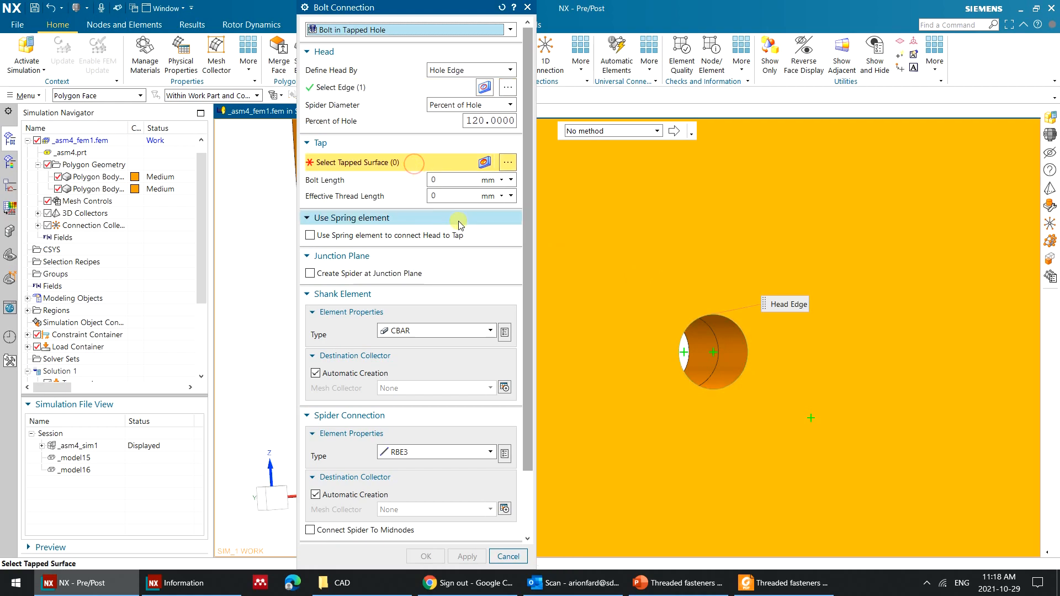
{"action": "left_click", "coordinate": [709, 346]}
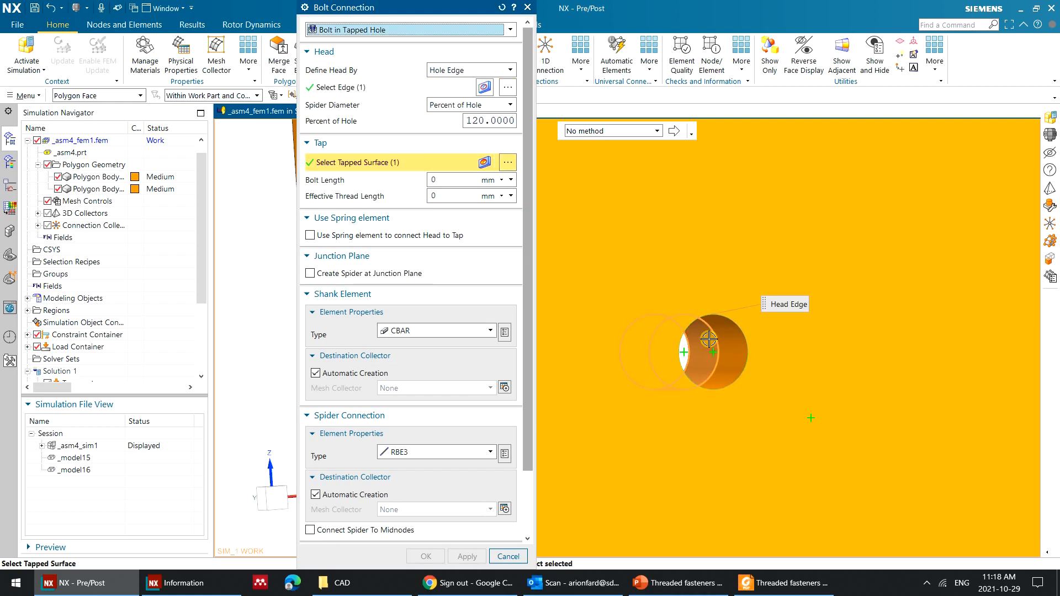
Create the tapped-hole bolt with a 20 mm bolt length, 10 mm effective thread length and a CBAR shank.
{"action": "left_click", "coordinate": [447, 182]}
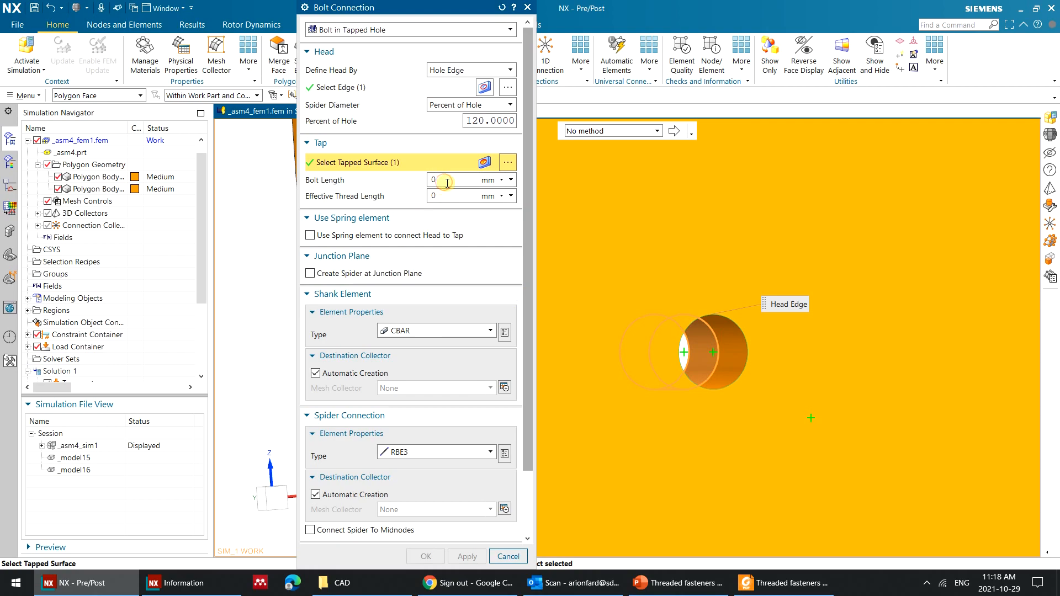
{"action": "key", "text": "BackSpace"}
{"action": "type", "text": "20"}
{"action": "key", "text": "Tab"}
{"action": "type", "text": "10"}
{"action": "scroll", "coordinate": [679, 271], "scroll_direction": "down", "scroll_amount": 5}
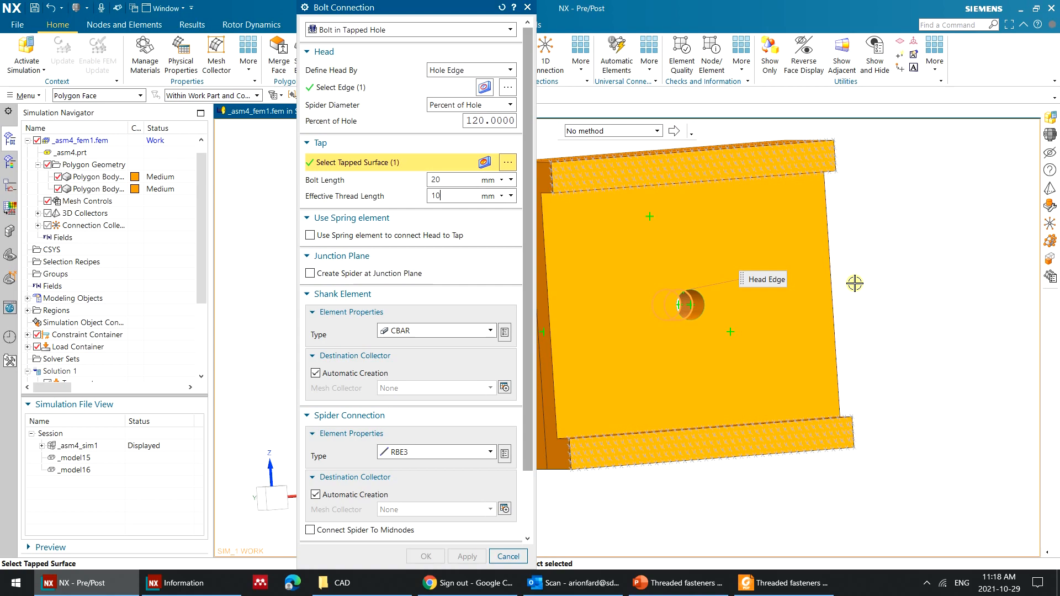
{"action": "scroll", "coordinate": [677, 307], "scroll_direction": "up", "scroll_amount": 3}
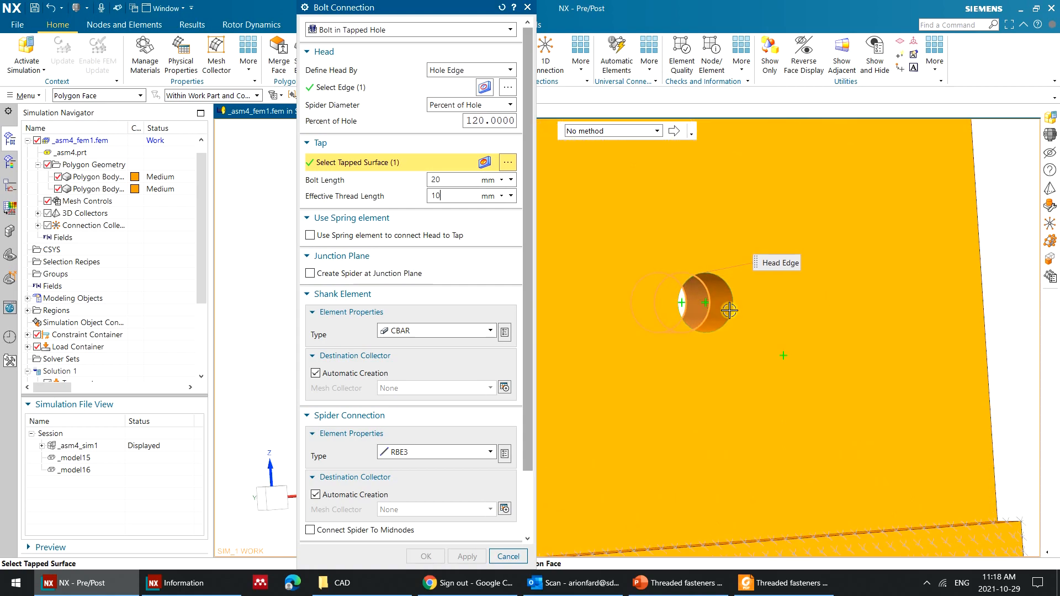
{"action": "scroll", "coordinate": [884, 295], "scroll_direction": "down", "scroll_amount": 2}
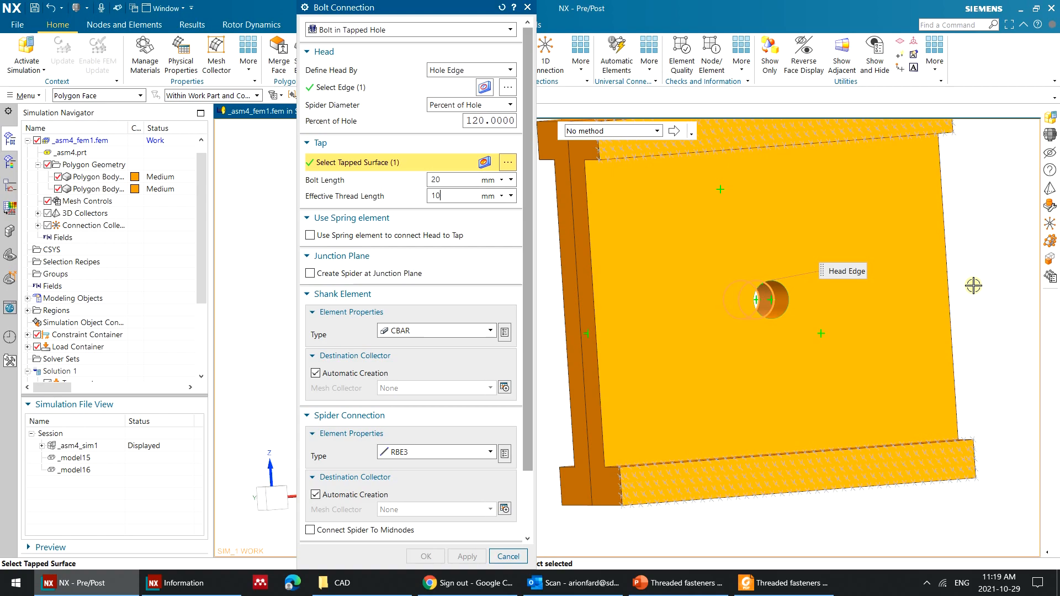
{"action": "left_click", "coordinate": [483, 334]}
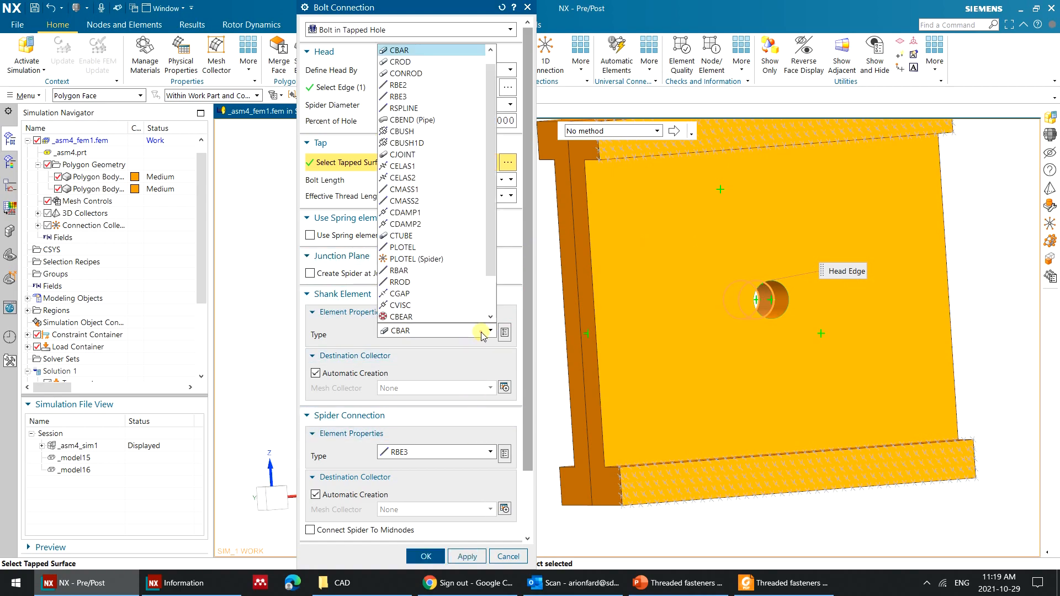
{"action": "left_click", "coordinate": [484, 332]}
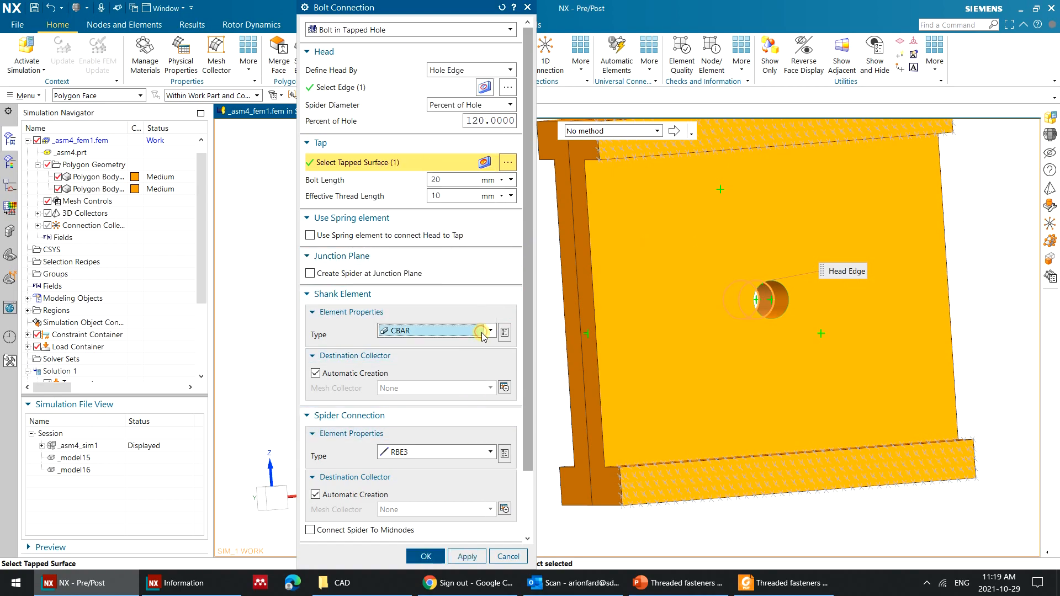
{"action": "left_click", "coordinate": [426, 556]}
Hide both polygon bodies and examine the bolt's shank and its head and thread spider elements.
{"action": "scroll", "coordinate": [799, 285], "scroll_direction": "up", "scroll_amount": 6}
{"action": "mouse_move", "coordinate": [729, 301]}
{"action": "middle_mouse_down"}
{"action": "mouse_move", "coordinate": [738, 317]}
{"action": "mouse_move", "coordinate": [729, 289]}
{"action": "mouse_move", "coordinate": [835, 265]}
{"action": "mouse_move", "coordinate": [809, 274]}
{"action": "mouse_move", "coordinate": [832, 283]}
{"action": "mouse_move", "coordinate": [806, 322]}
{"action": "mouse_move", "coordinate": [732, 303]}
{"action": "middle_mouse_up"}
{"action": "scroll", "coordinate": [806, 321], "scroll_direction": "down", "scroll_amount": 4}
{"action": "left_click", "coordinate": [58, 177]}
{"action": "middle_click_drag", "start_coordinate": [571, 279], "coordinate": [618, 283]}
{"action": "scroll", "coordinate": [651, 365], "scroll_direction": "up", "scroll_amount": 5}
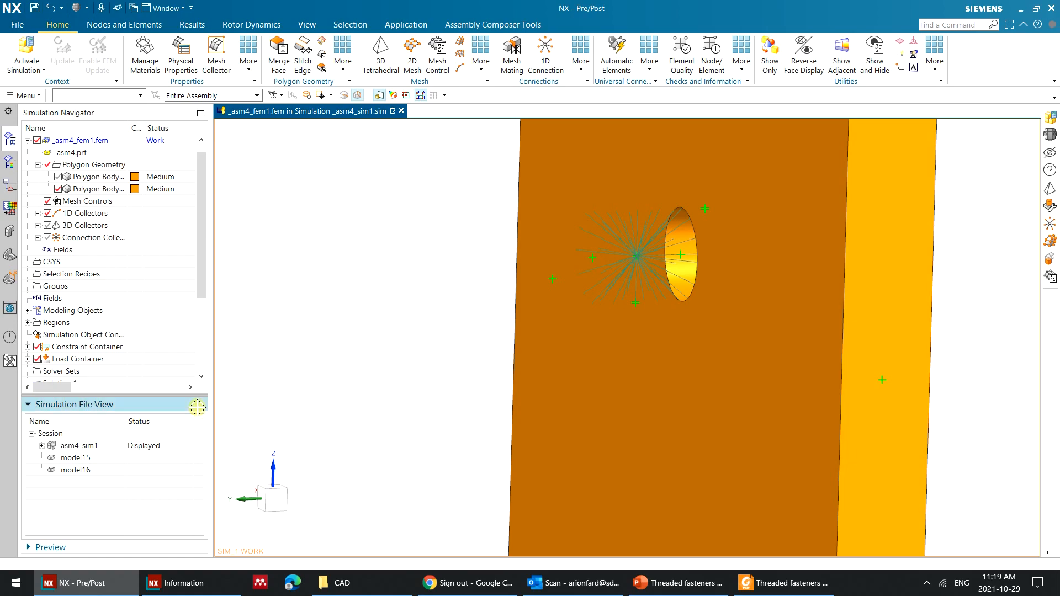
{"action": "left_click", "coordinate": [58, 188]}
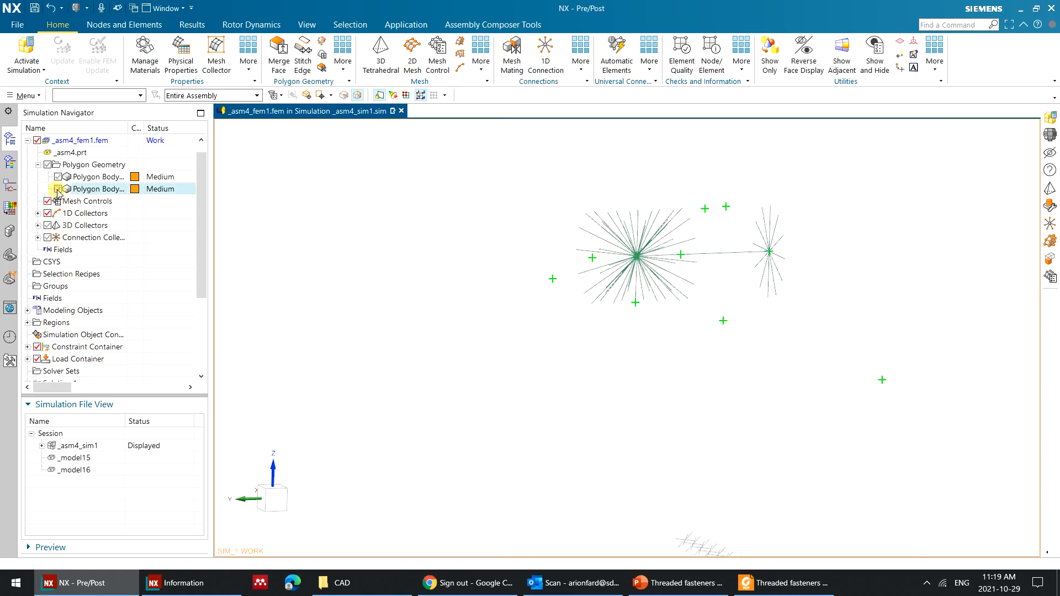
{"action": "middle_click_drag", "start_coordinate": [941, 177], "coordinate": [900, 194]}
{"action": "scroll", "coordinate": [984, 163], "scroll_direction": "up", "scroll_amount": 5}
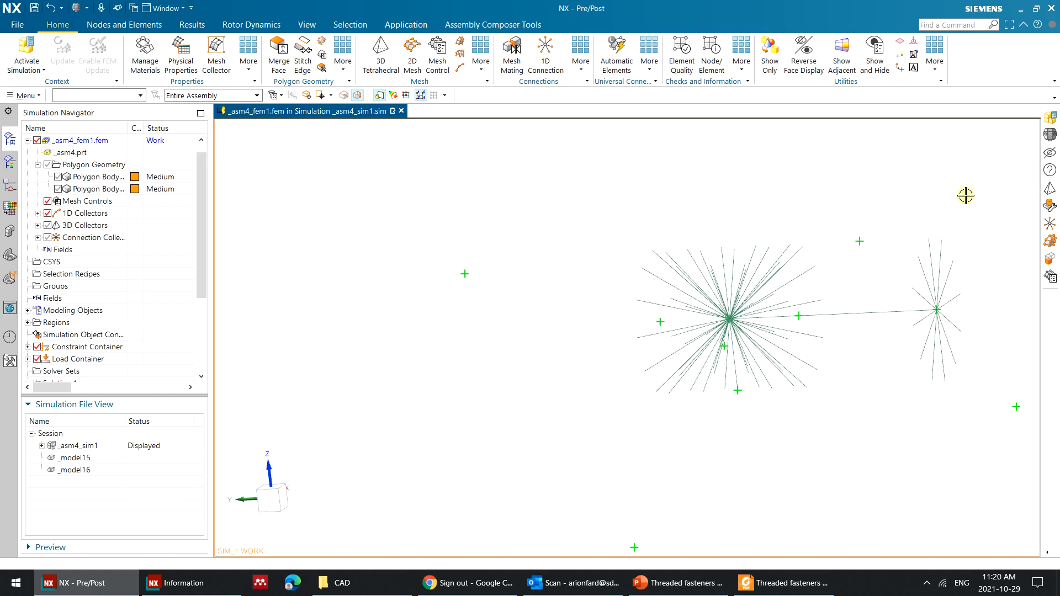
{"action": "middle_click_drag", "start_coordinate": [906, 246], "coordinate": [872, 270]}
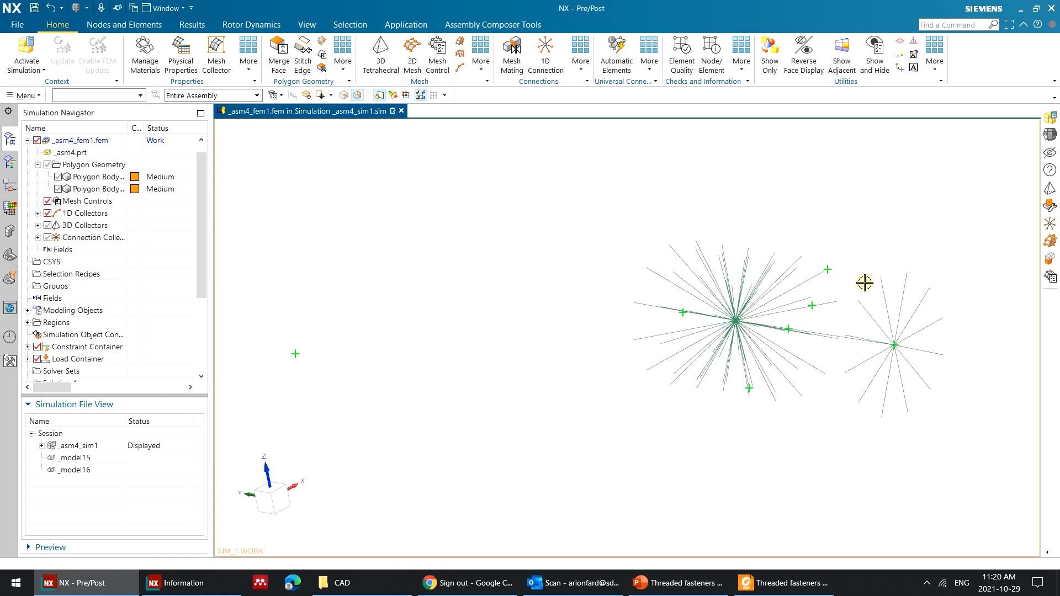